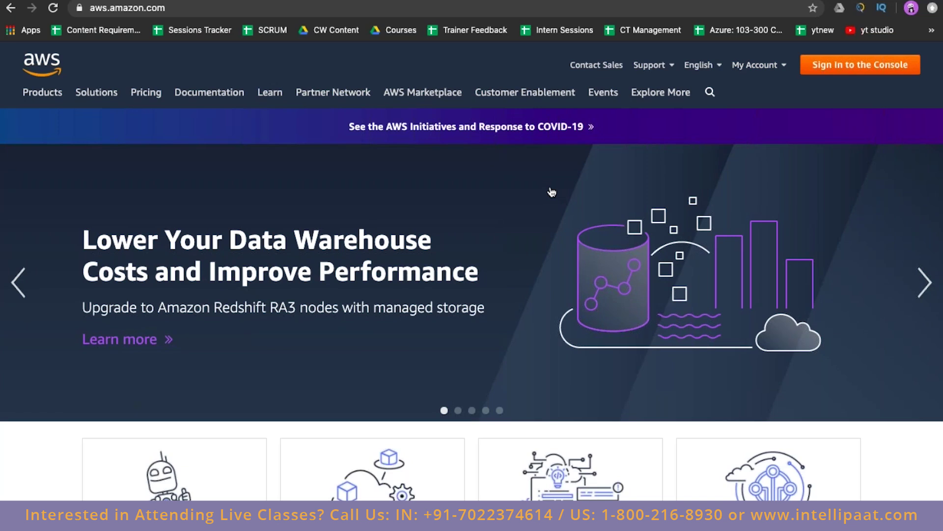
- Sign in to the AWS Management Console as root user with the prefilled e-mail address and the account password
left_click(819, 71)
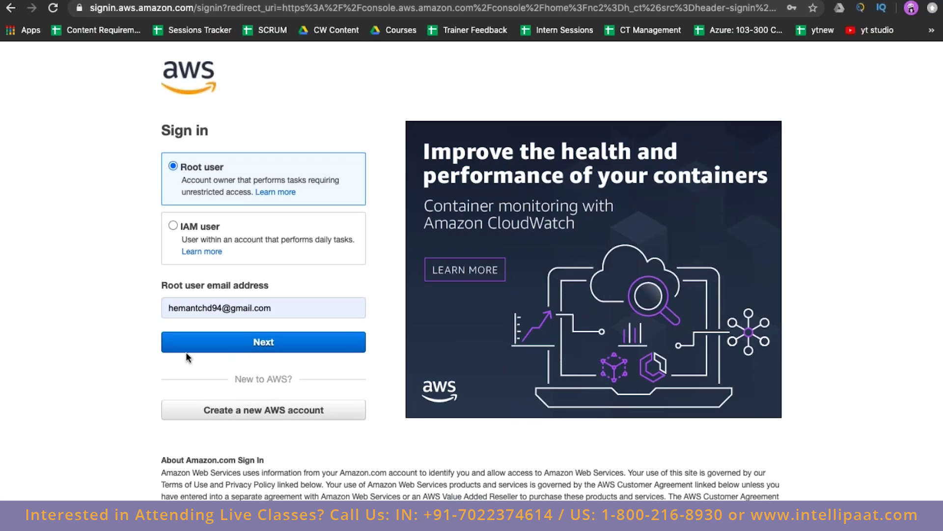
left_click(255, 344)
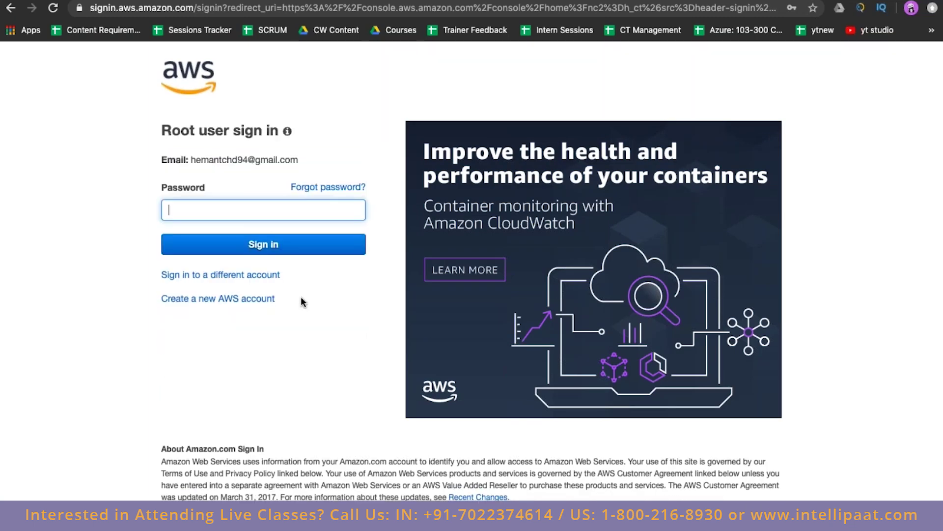
type("••••••••••")
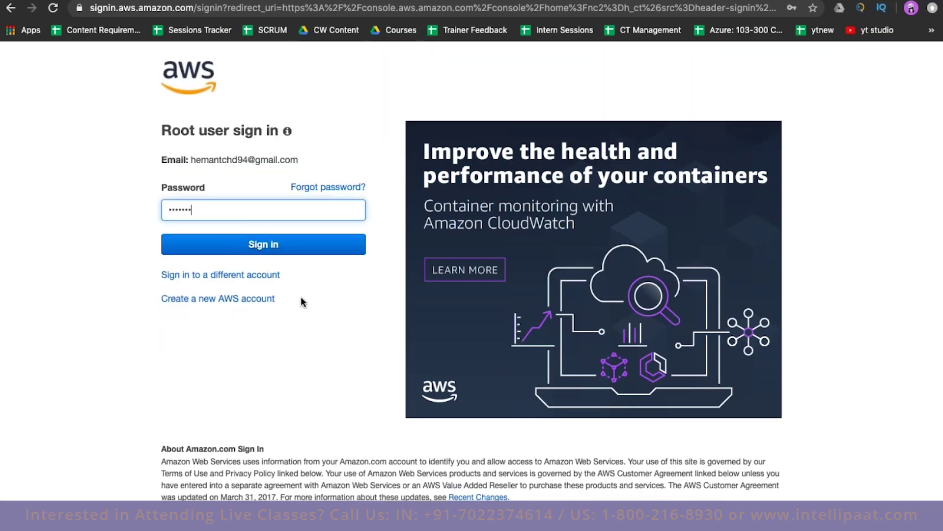
key("Return")
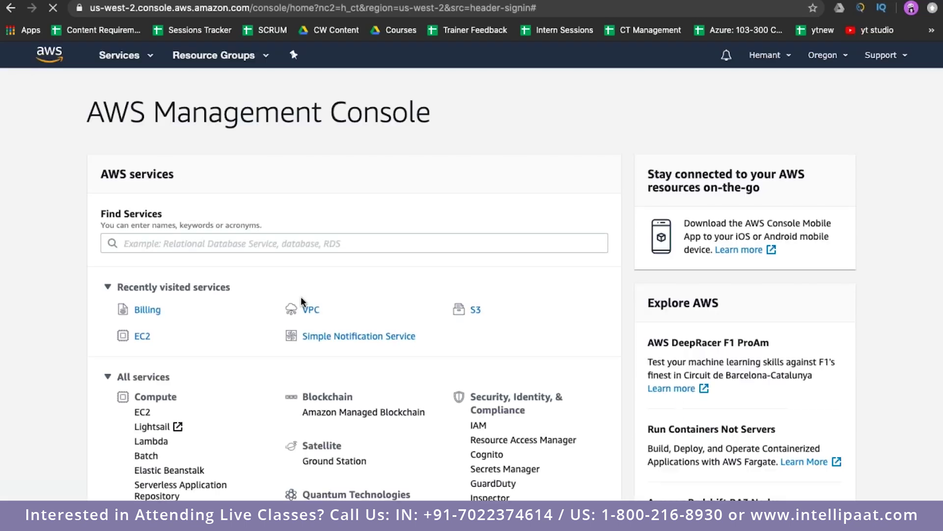
- Look through the list of all AWS services and open the EC2 dashboard from the Compute group
scroll(471, 271, "down", 15)
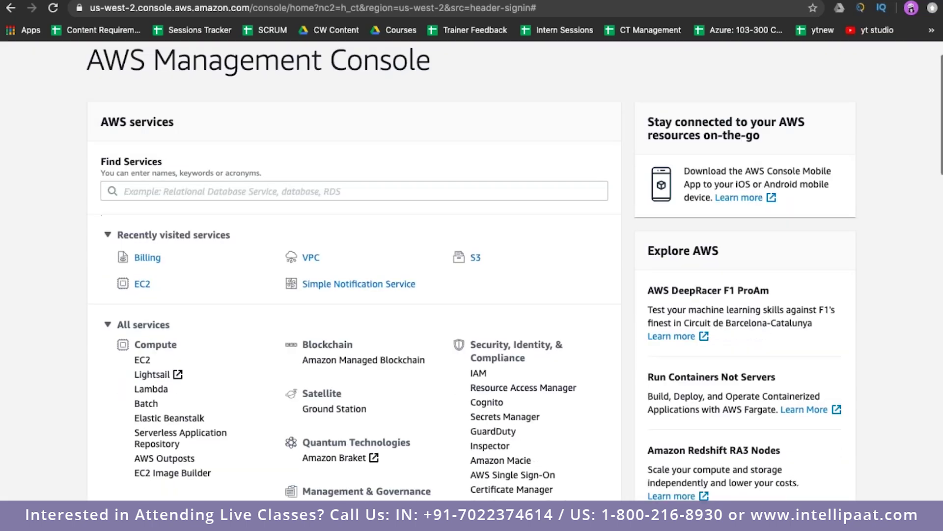
scroll(333, 274, "down", 10)
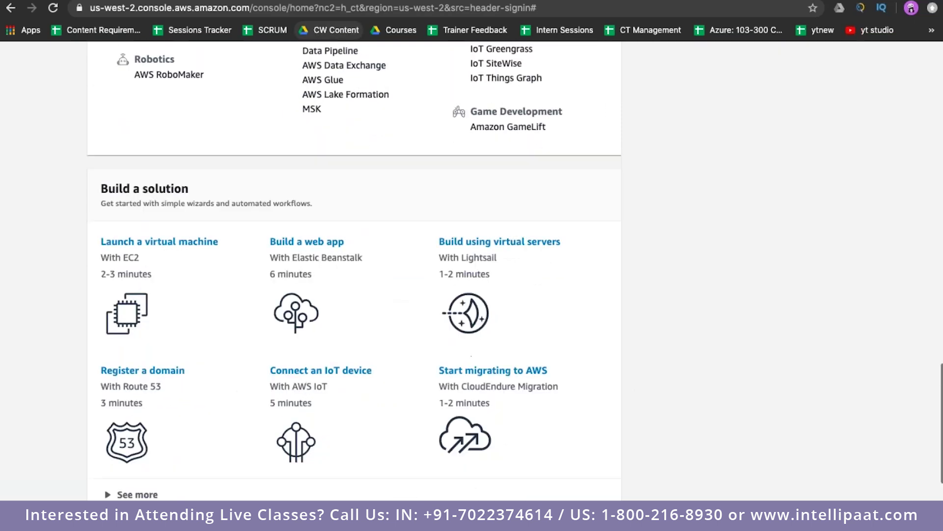
scroll(334, 274, "up", 20)
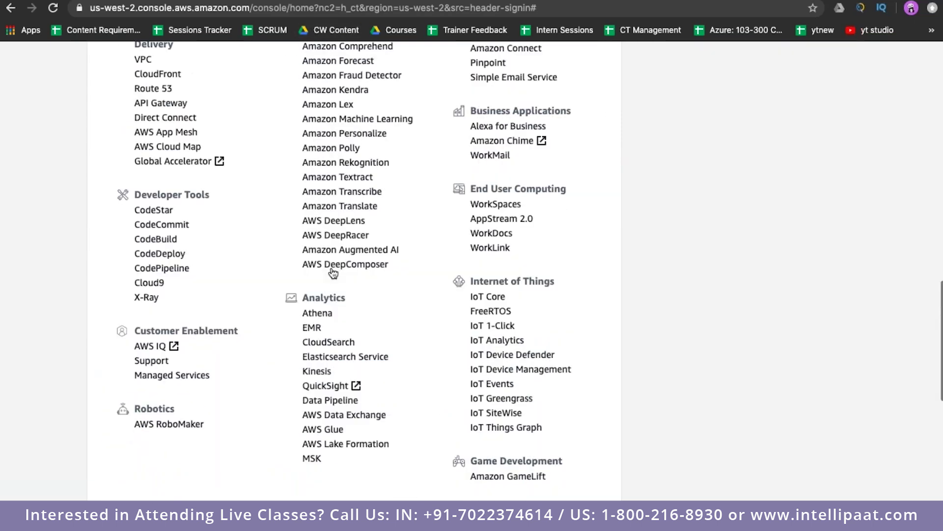
scroll(333, 274, "up", 1)
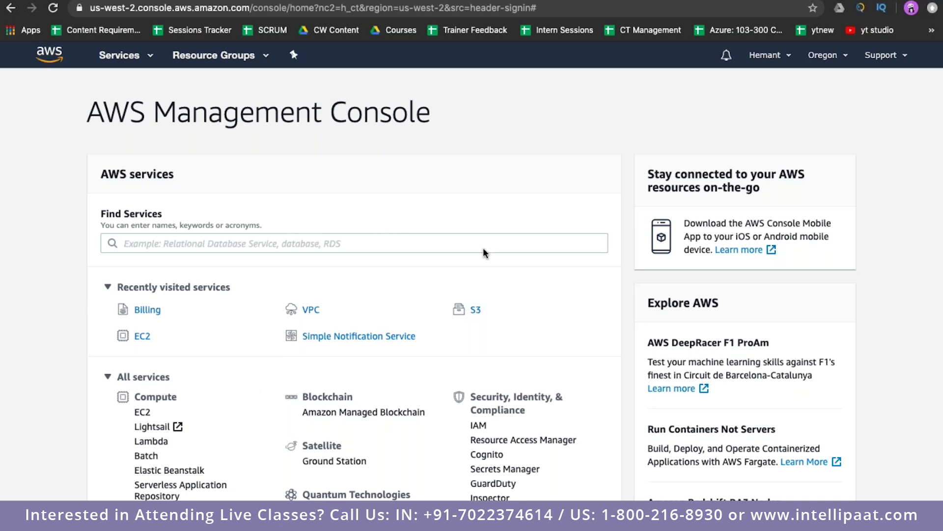
scroll(388, 462, "down", 2)
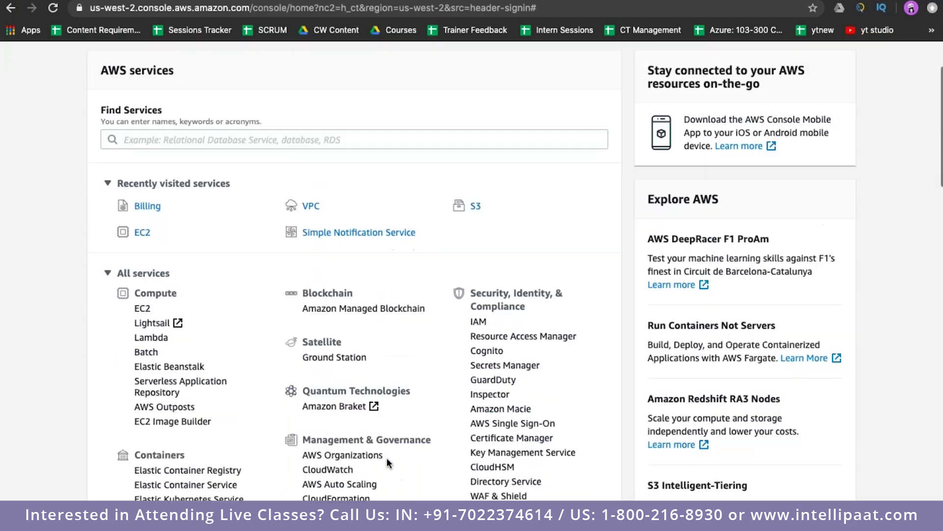
scroll(388, 462, "up", 2)
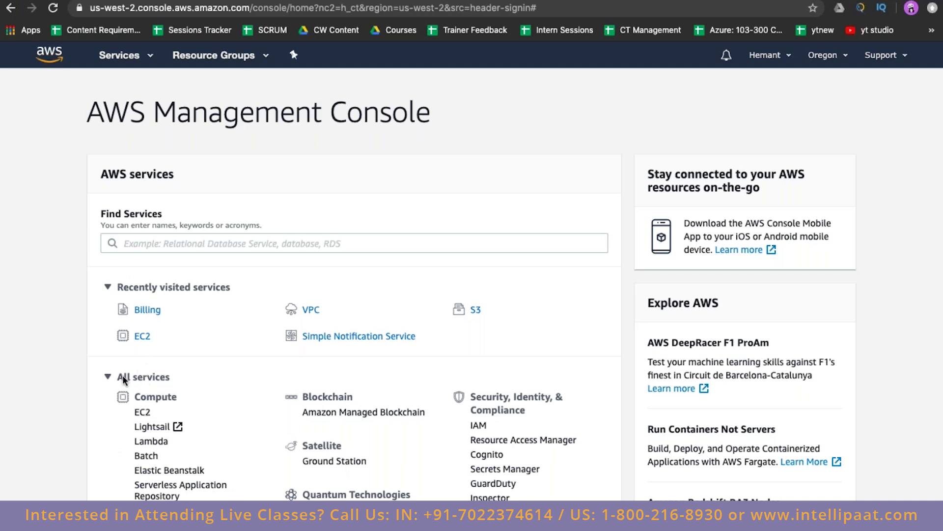
scroll(142, 353, "down", 2)
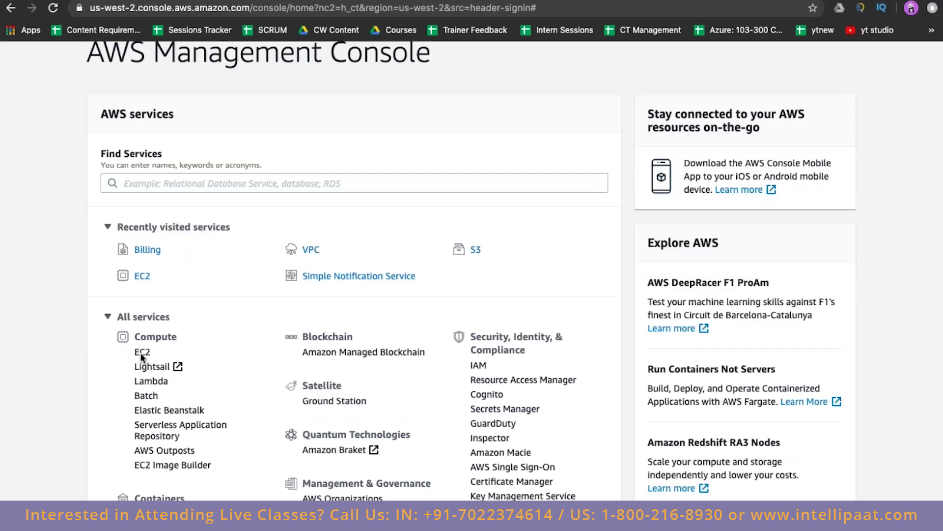
left_click(140, 352)
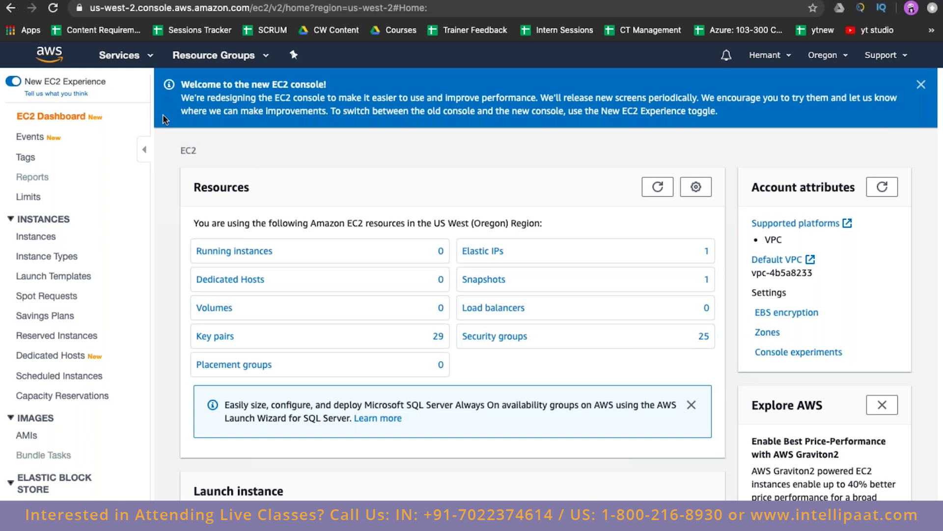
- Search the AWS services for vpc, open the VPC service and show the list of existing VPCs
left_click(129, 60)
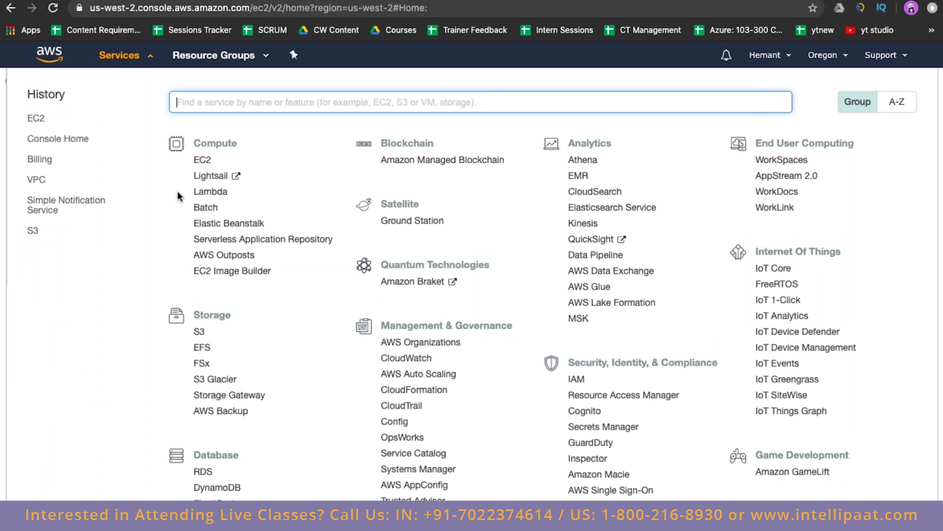
type("cp")
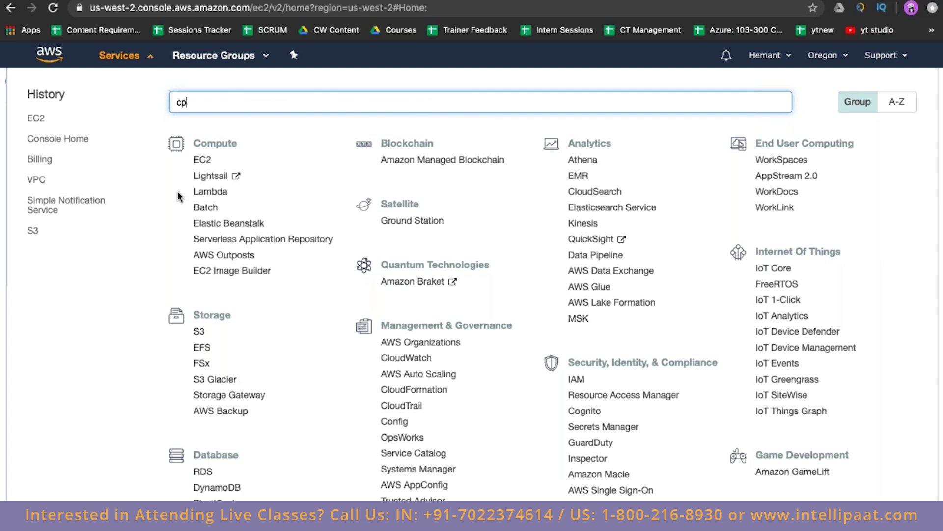
key("BackSpace")
key("BackSpace")
type("vpc")
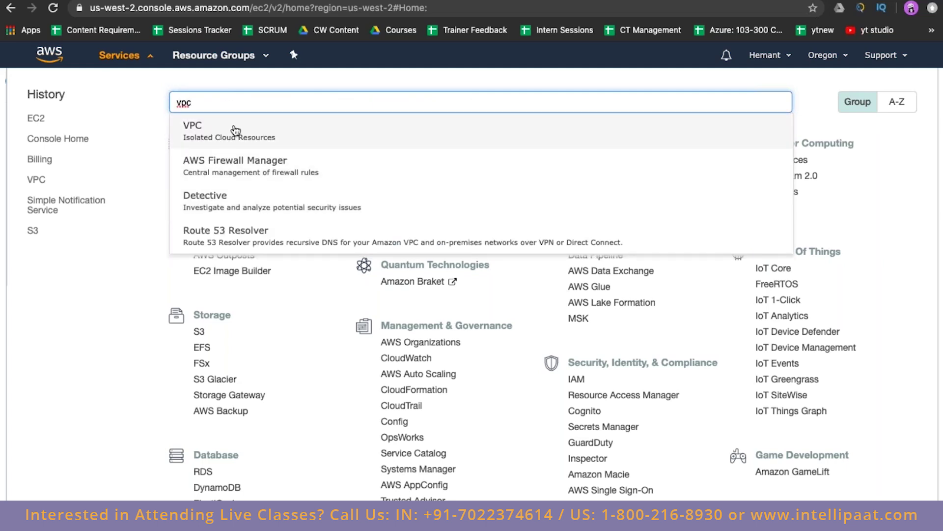
left_click(208, 129)
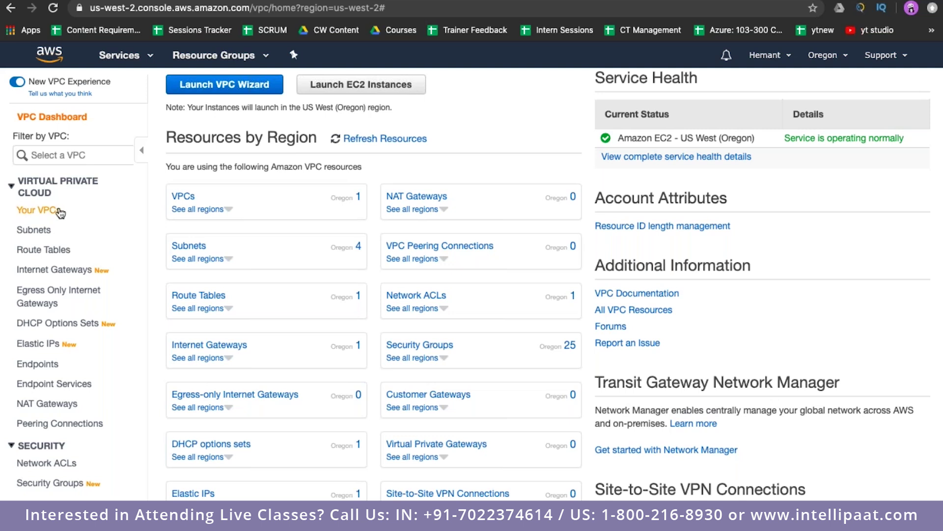
left_click(178, 197)
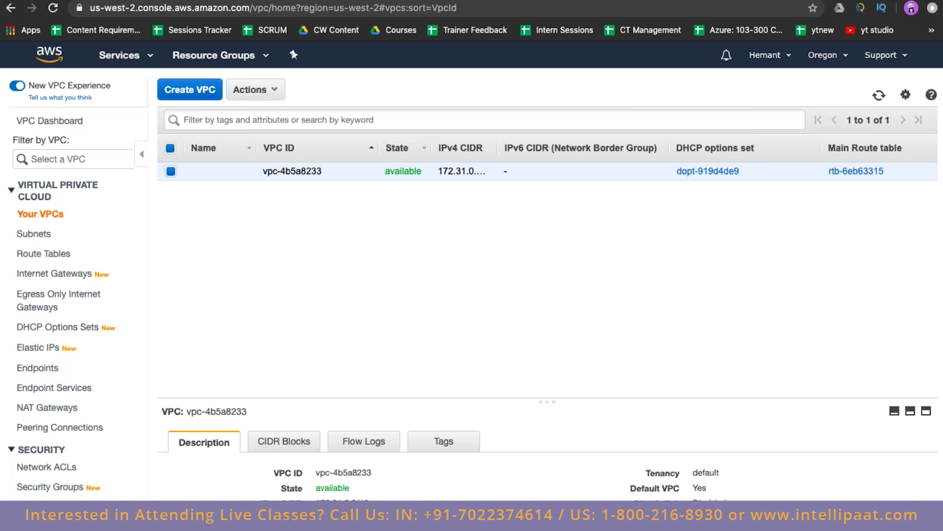
- Start creating a new VPC and give it the name tag netflix
left_click(183, 99)
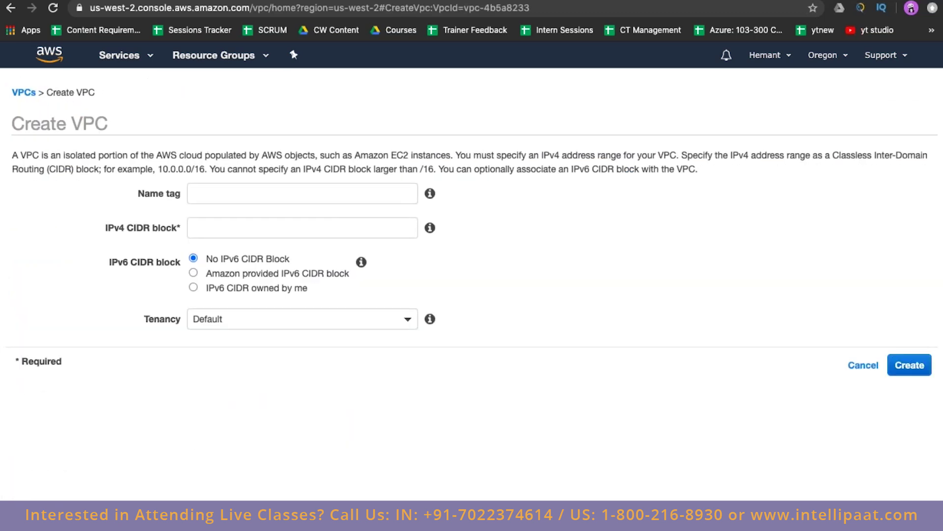
left_click(245, 194)
type("netflic")
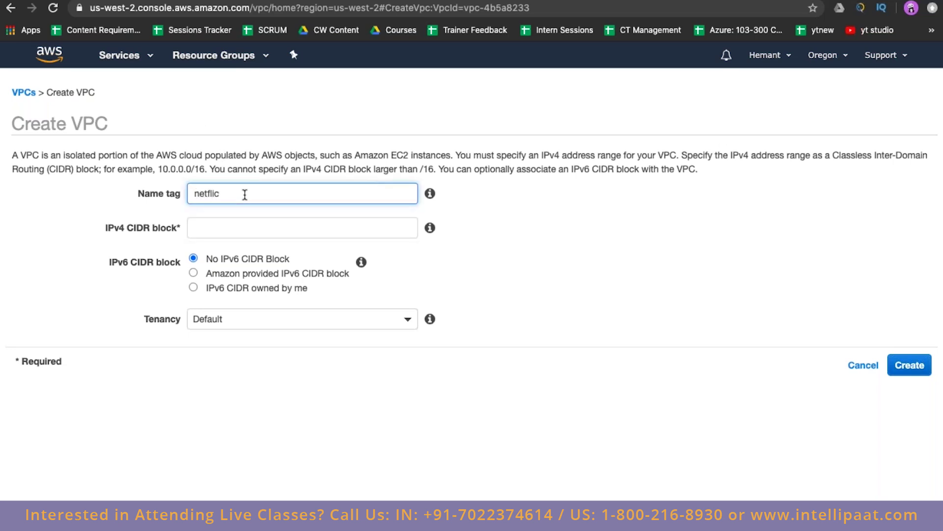
key("BackSpace")
type("x")
- Set the new VPC's IPv4 CIDR block to 10.1.0.0/16
left_click(251, 227)
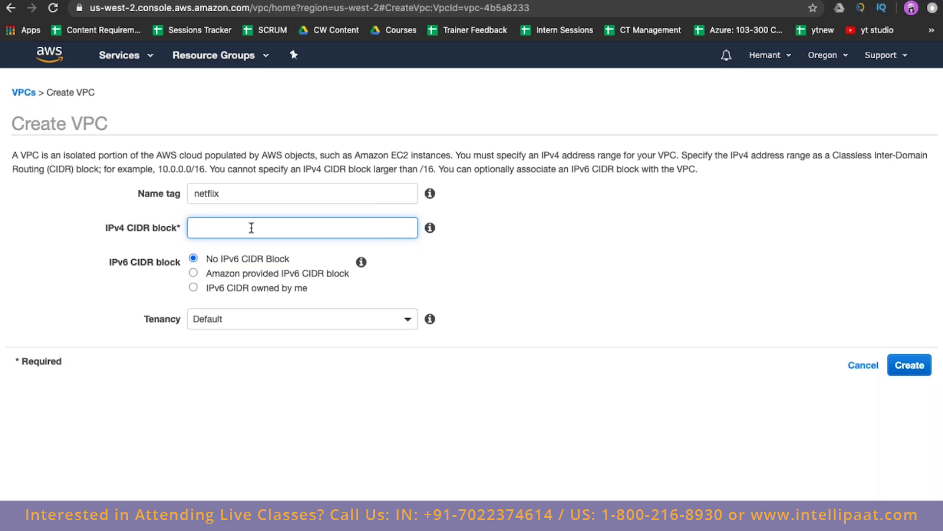
type("1.")
type("0.")
type("1.")
type("0.0/")
type("16")
left_click_drag(245, 227, 193, 230)
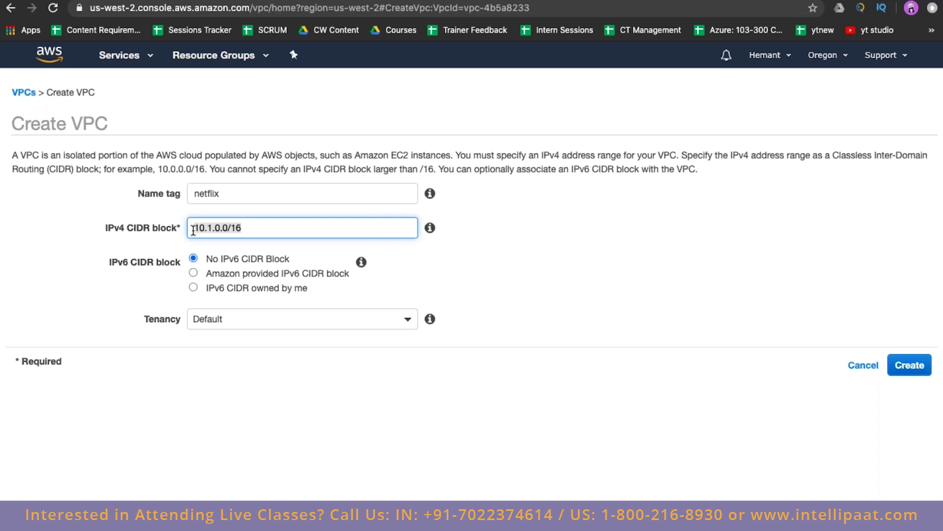
left_click(230, 226)
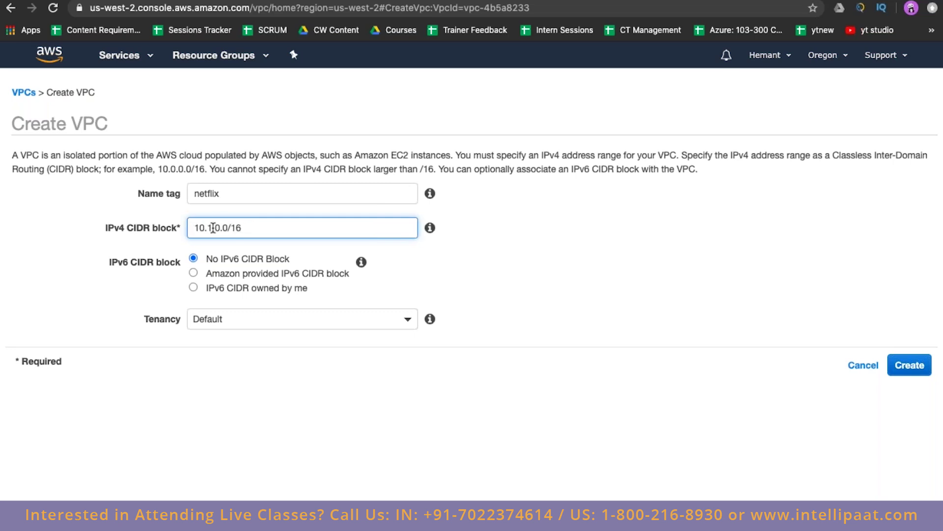
mouse_move(212, 227)
left_mouse_down()
mouse_move(198, 228)
mouse_move(228, 227)
left_mouse_up()
left_click(215, 227)
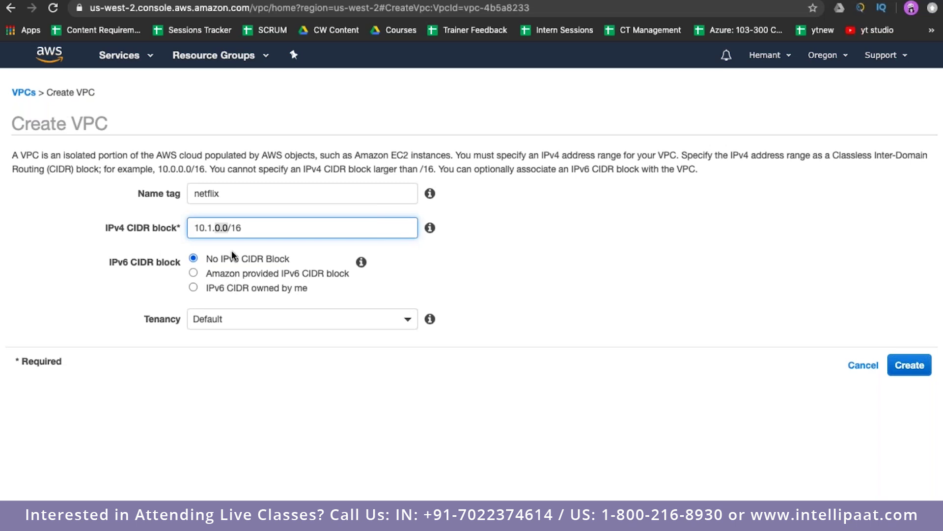
triple_click(249, 227)
- Create the netflix VPC, close the confirmation and make it the only selected VPC in the list
left_click(908, 368)
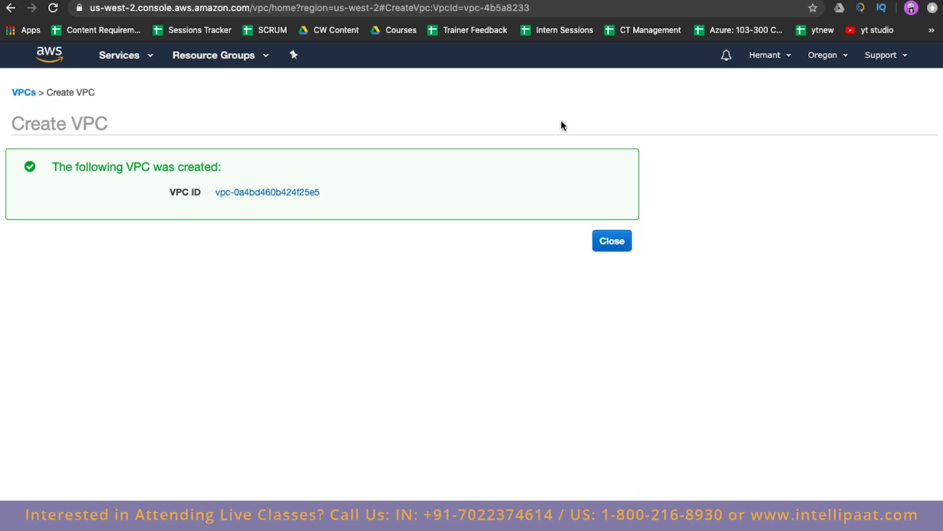
left_click(606, 242)
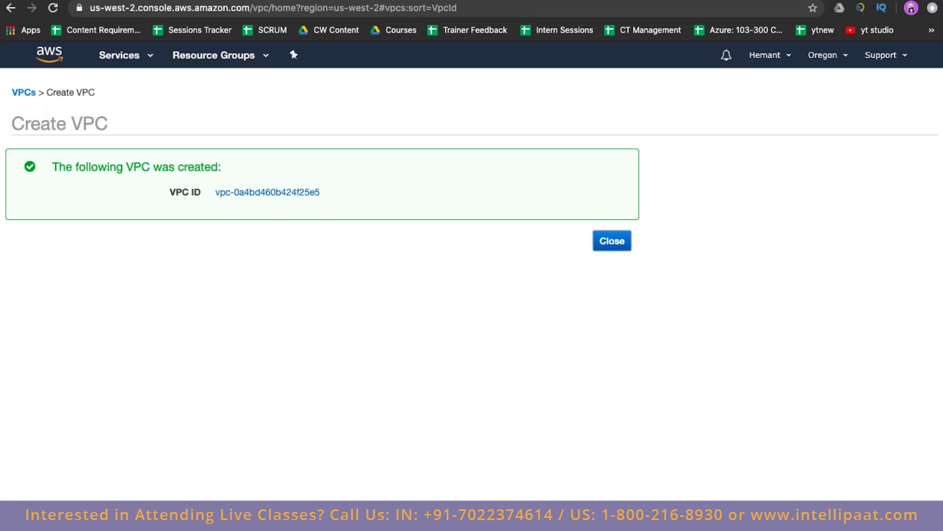
left_click(170, 172)
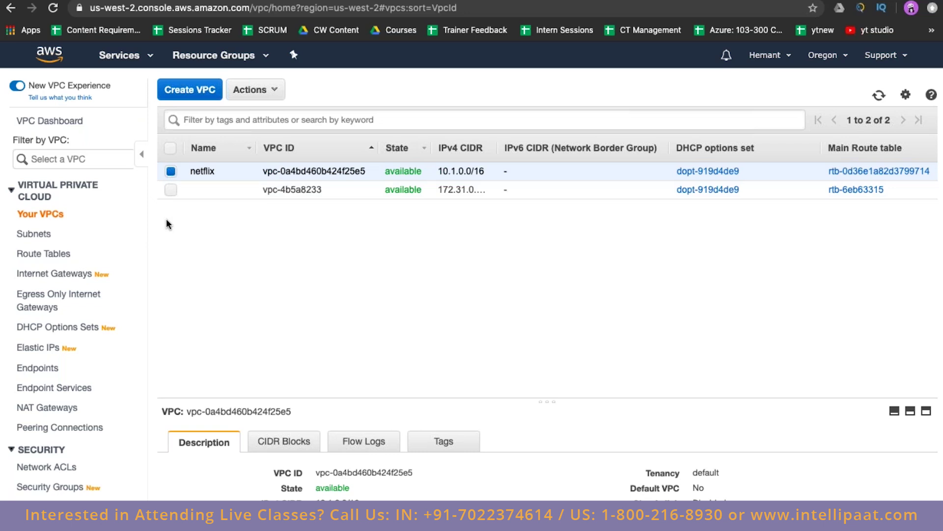
- Start creating a new subnet and give it the name tag public
left_click(48, 234)
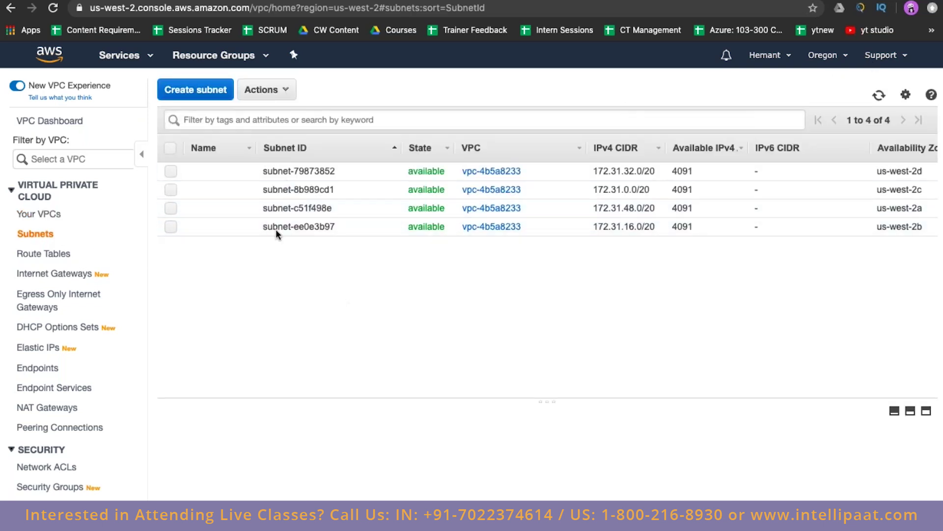
left_click(212, 92)
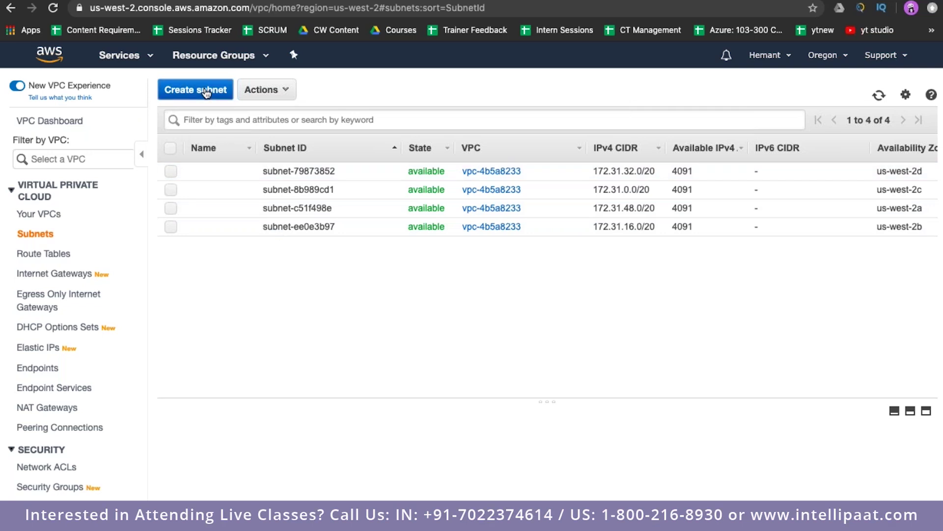
left_click(264, 193)
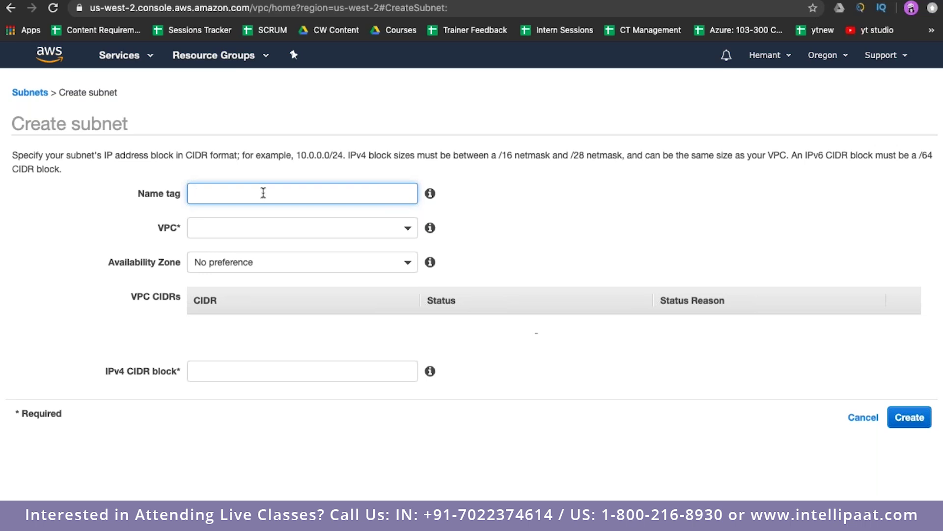
type("public")
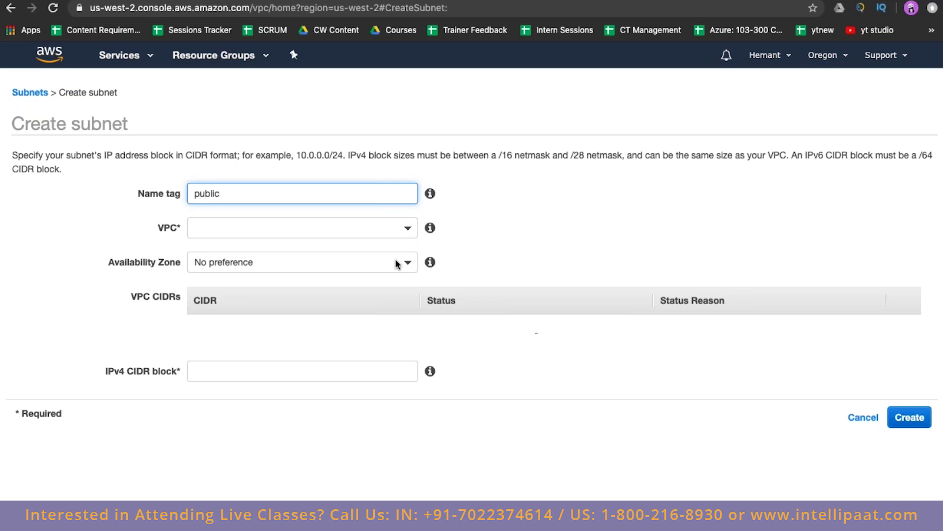
- Set the subnet's availability zone to us-west-2a and extend its name tag to public-2a
left_click(367, 266)
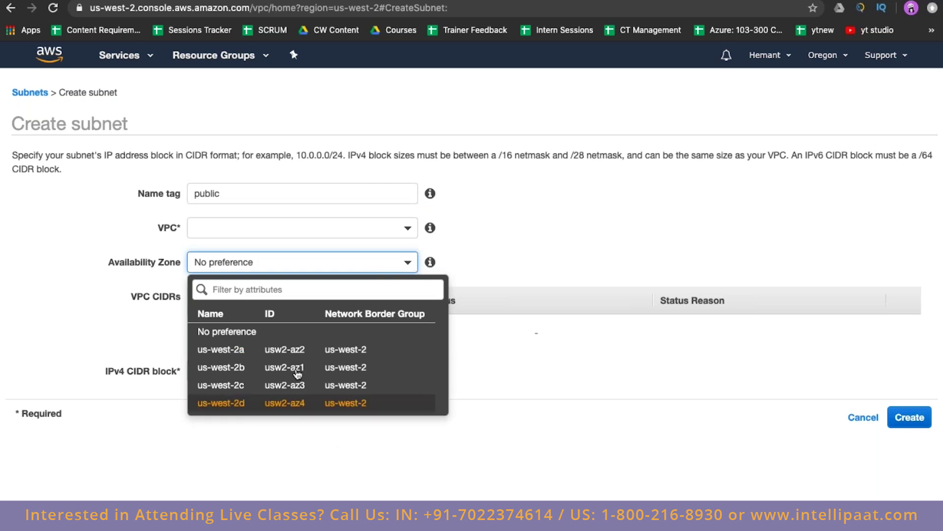
left_click(300, 350)
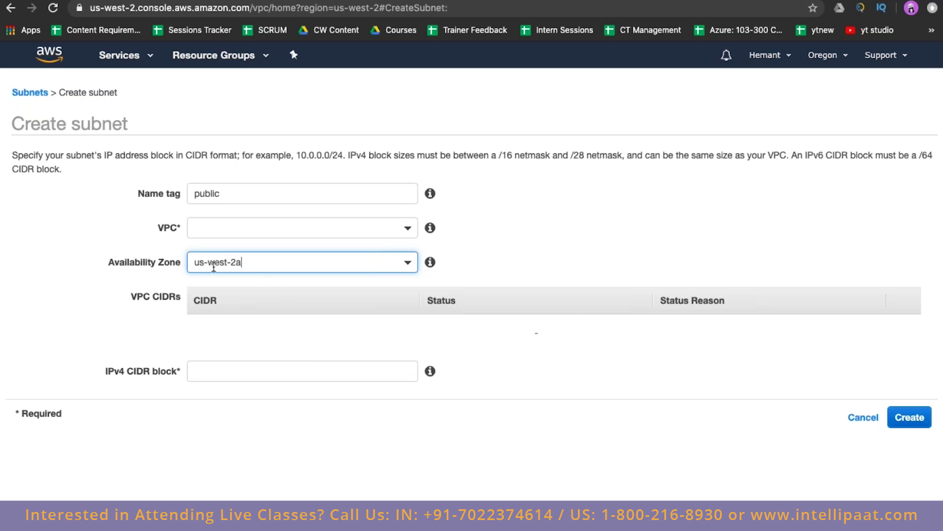
left_click_drag(241, 262, 230, 262)
left_click(231, 262)
left_click(253, 190)
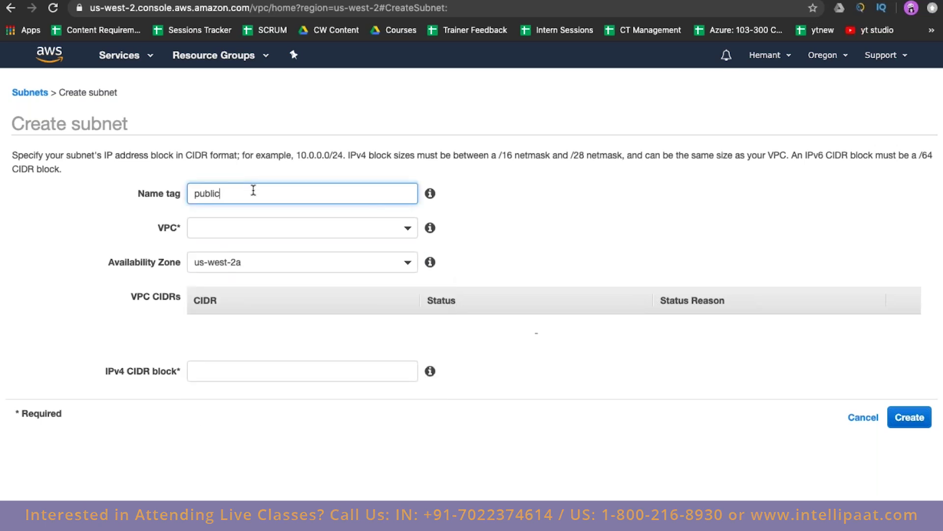
type("-2a")
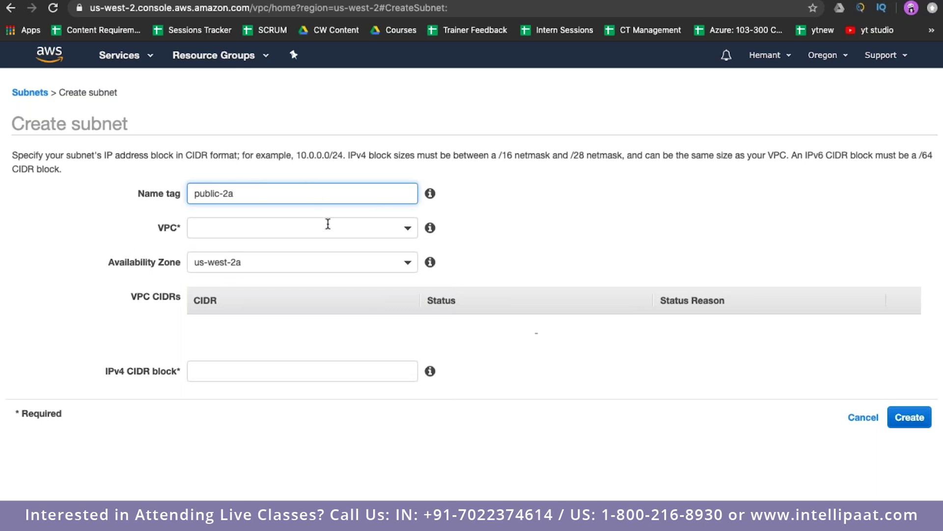
left_click(527, 191)
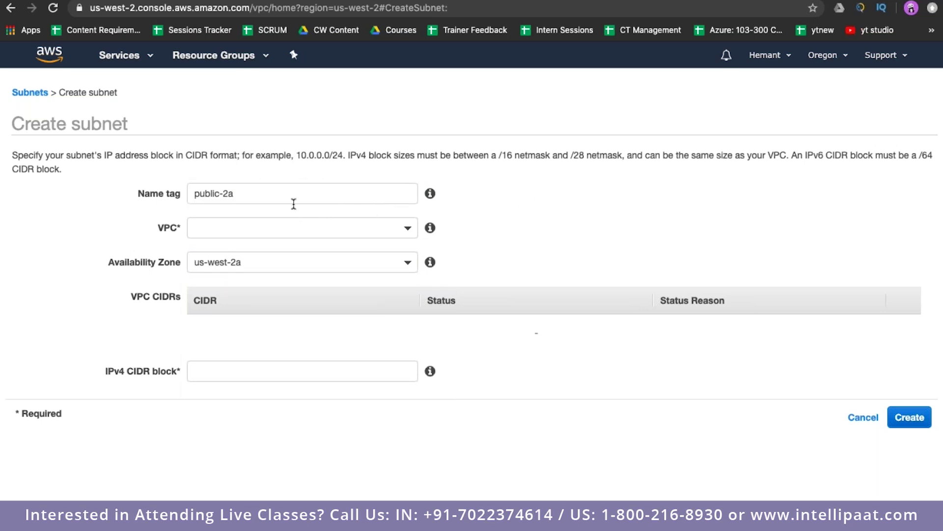
- Assign the public-2a subnet to the netflix VPC
left_click_drag(268, 198, 190, 195)
left_click(278, 229)
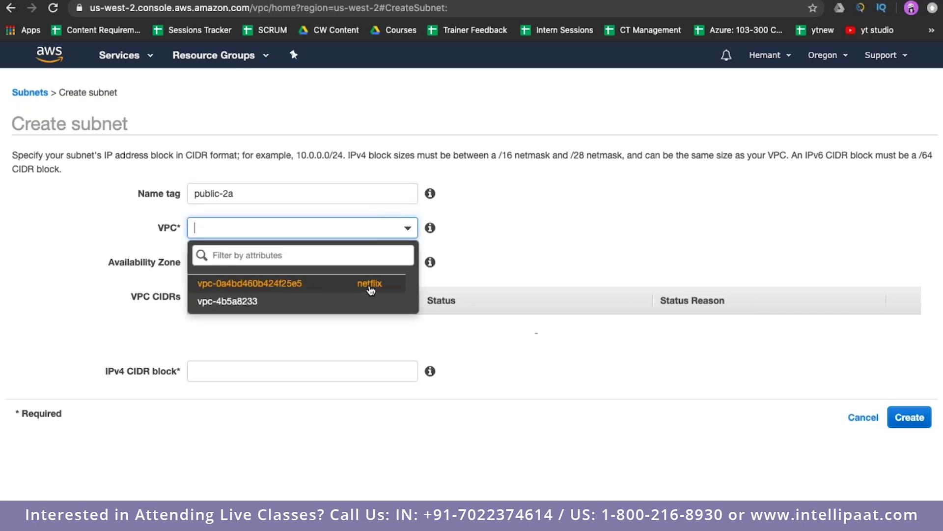
left_click(370, 284)
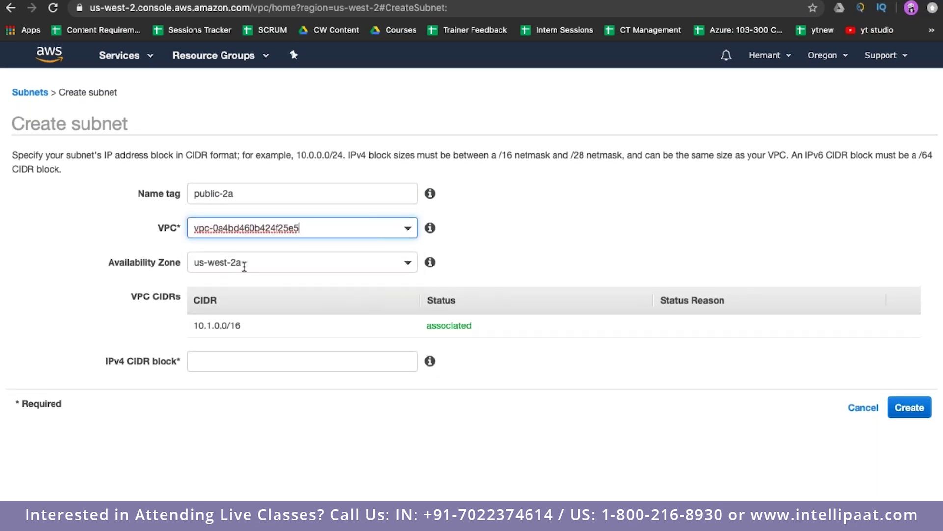
- Set the public-2a subnet's IPv4 CIDR block to 10.1.1.0/24
left_click(242, 362)
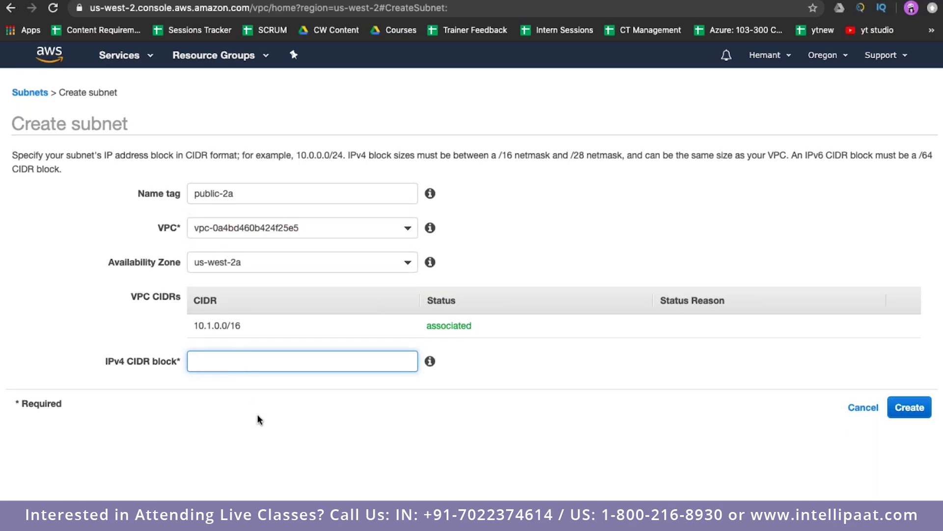
left_click_drag(240, 325, 178, 329)
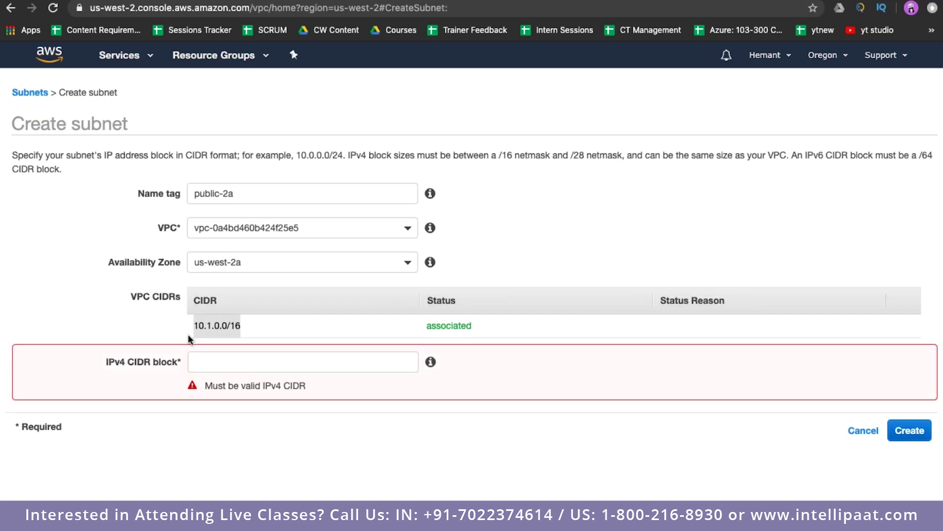
left_click(219, 362)
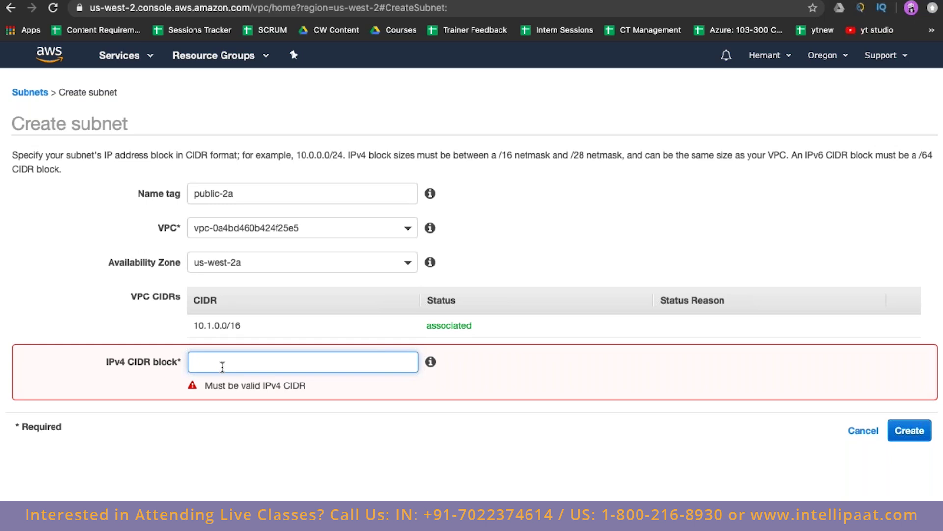
type("10.")
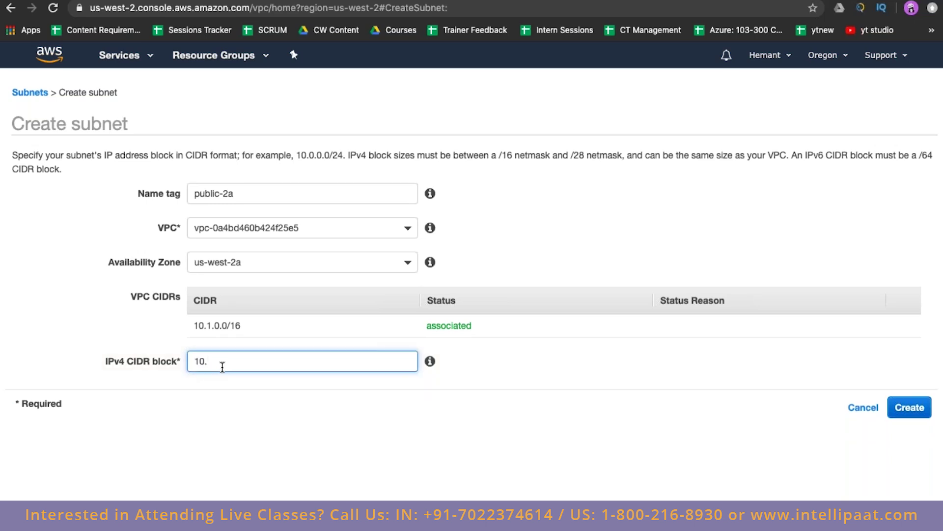
type("1.1.0/24")
left_click(190, 429)
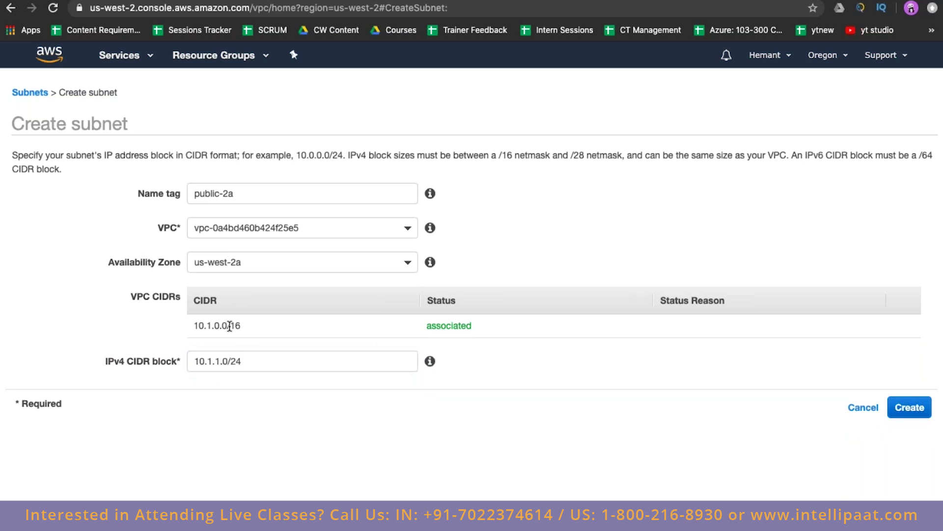
- Compare the subnet's IPv4 CIDR block and prefix length with the VPC's CIDR range, and review the name tag
left_click_drag(230, 326, 248, 331)
left_click(226, 361)
left_click_drag(226, 362, 247, 362)
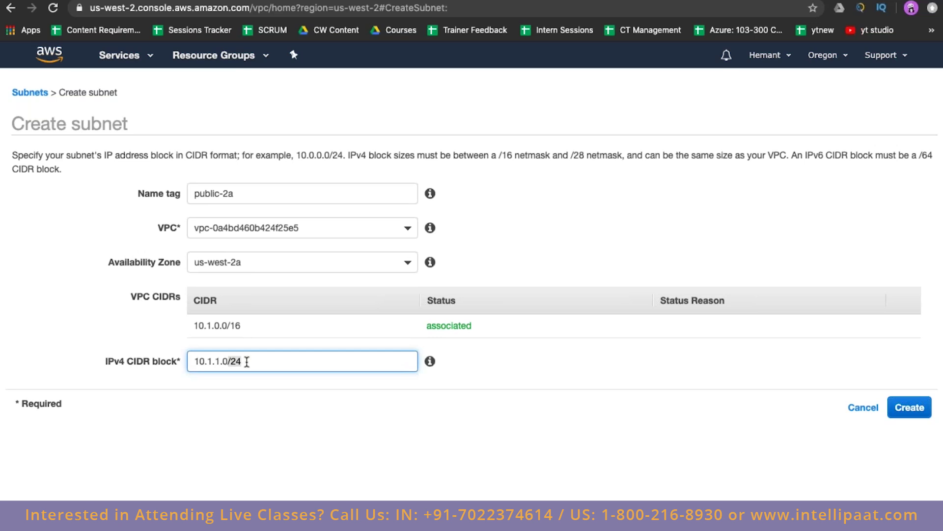
left_click(229, 327)
left_click_drag(229, 327, 247, 328)
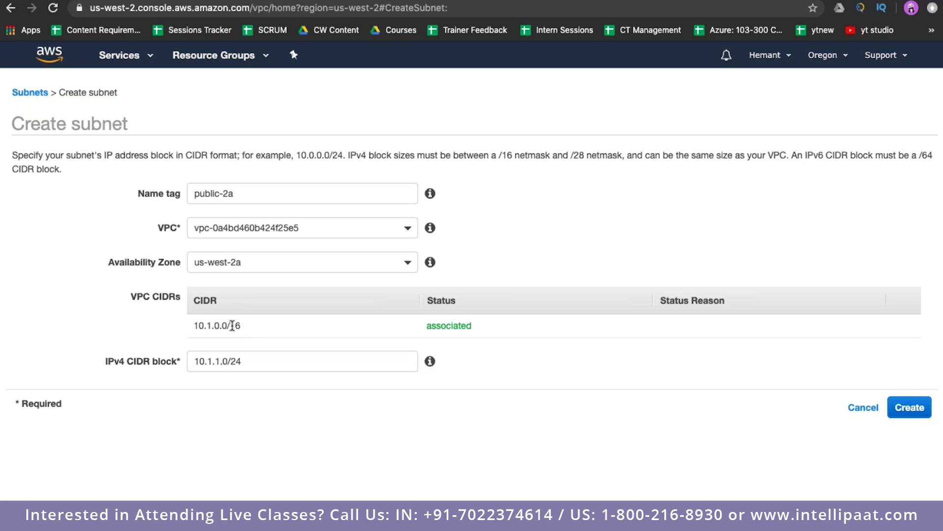
left_click_drag(230, 326, 241, 326)
left_click_drag(193, 326, 245, 326)
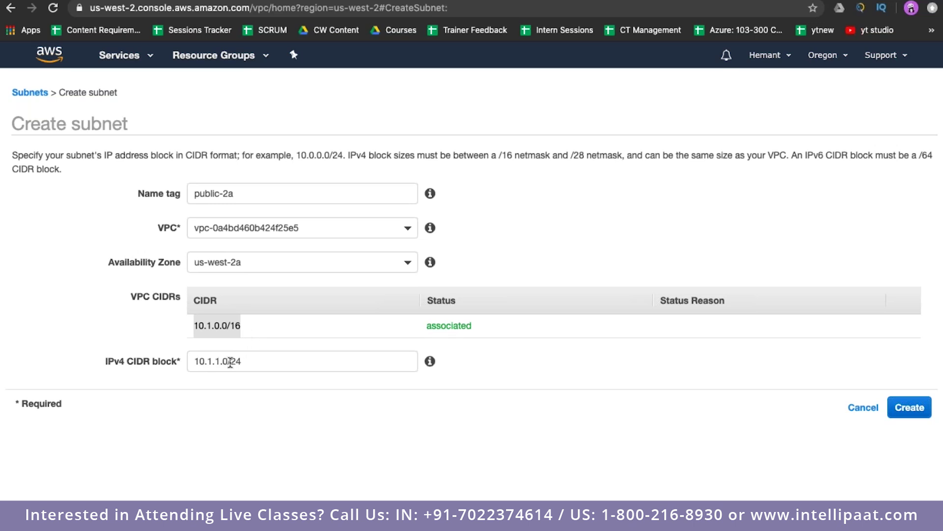
left_click_drag(228, 362, 250, 363)
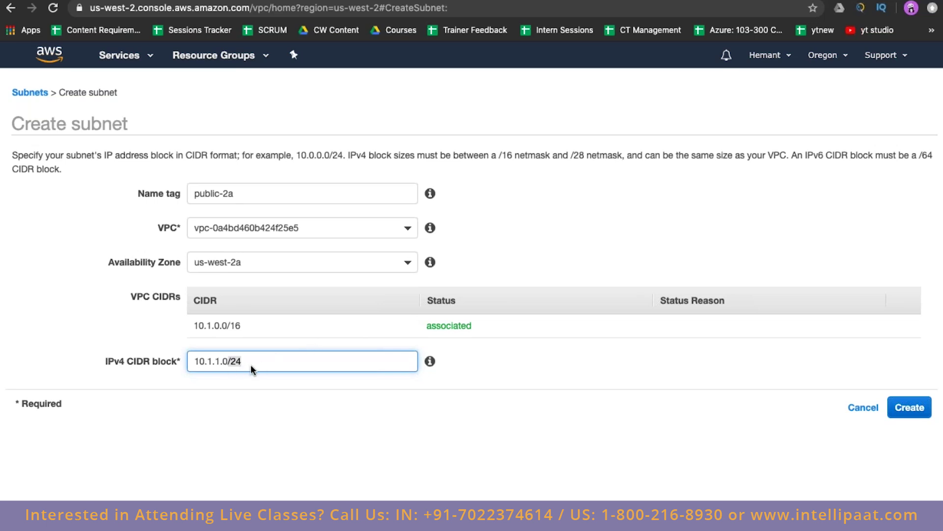
left_click(238, 362)
left_click_drag(196, 363, 253, 362)
left_click_drag(245, 328, 188, 333)
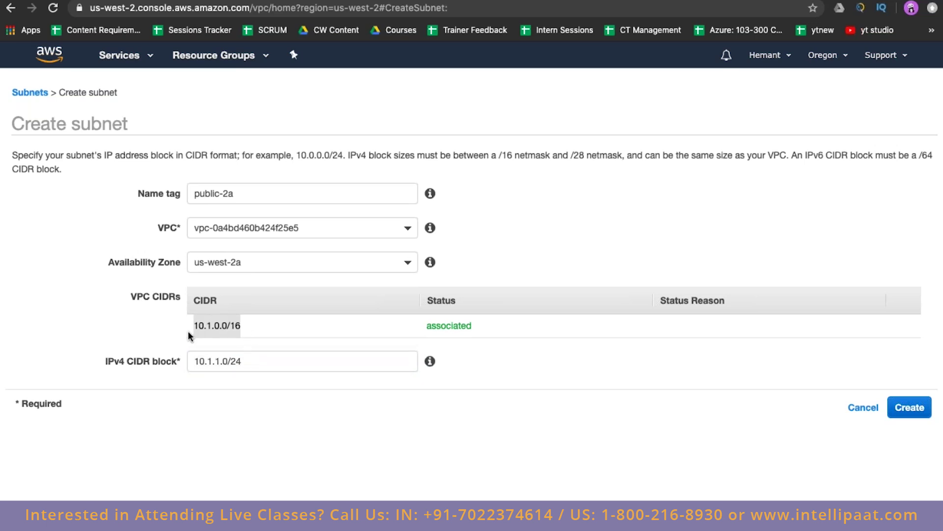
left_click(312, 360)
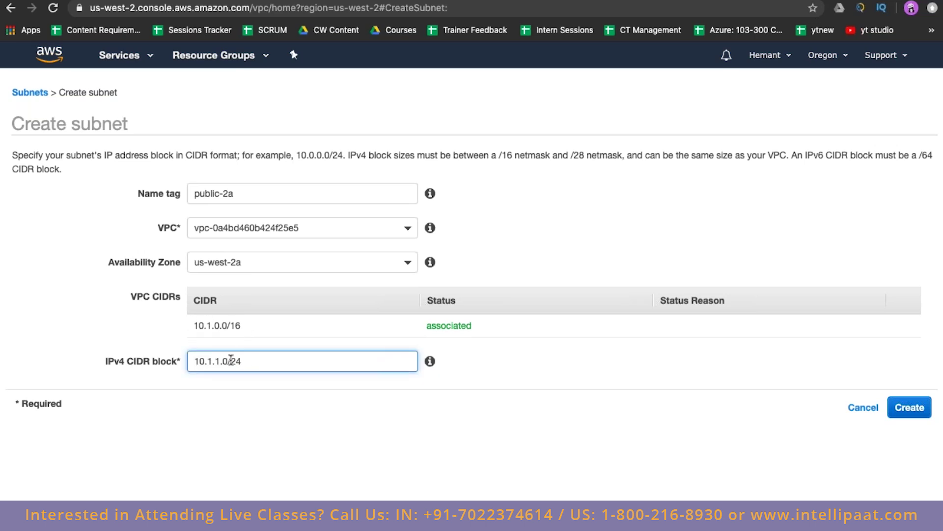
left_click_drag(311, 360, 180, 358)
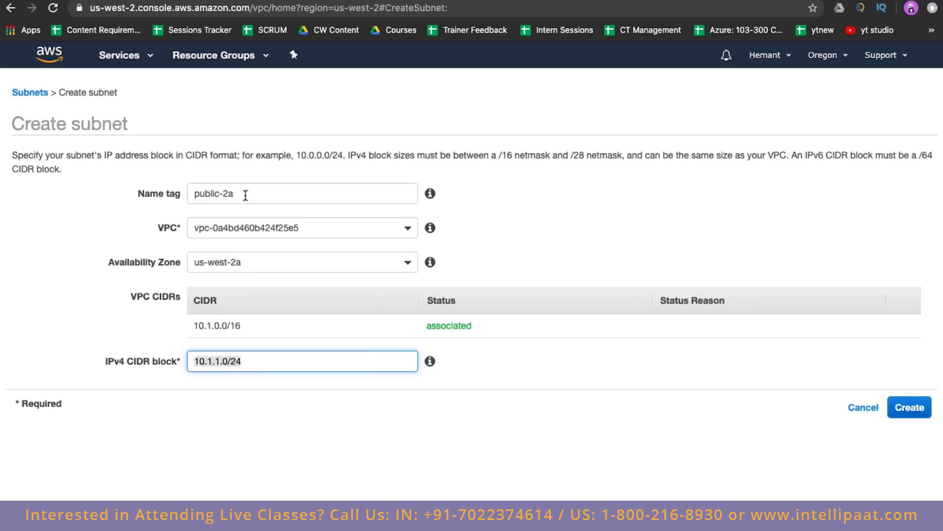
left_click_drag(245, 195, 174, 196)
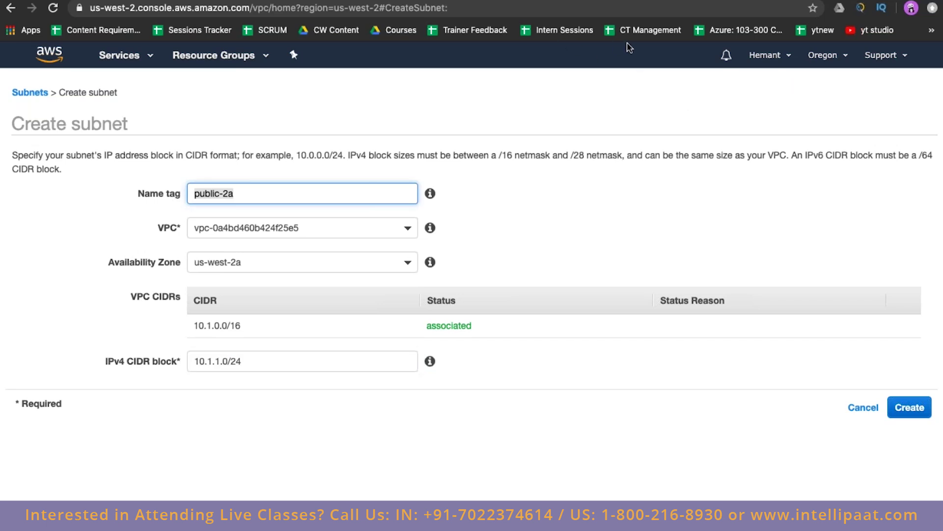
- Create the public-2a subnet, close the confirmation and select the subnet in the list
left_click(909, 412)
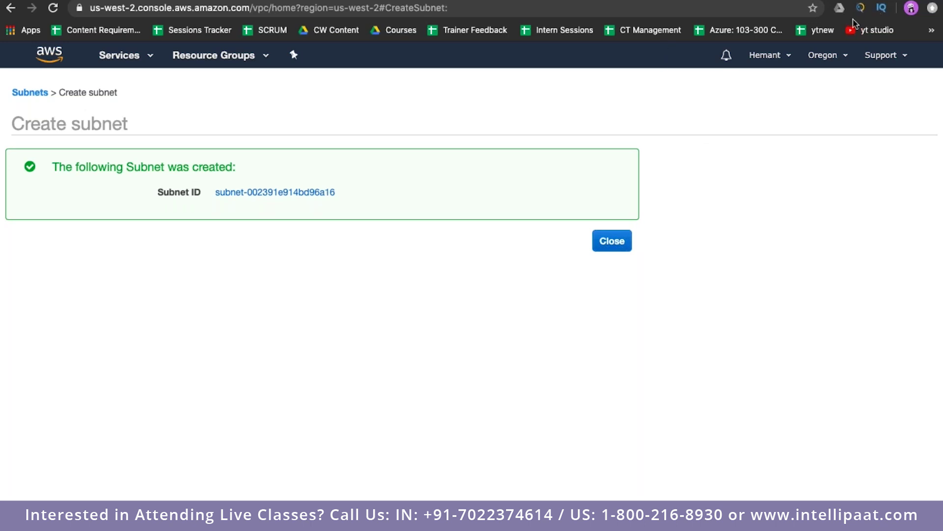
left_click(610, 245)
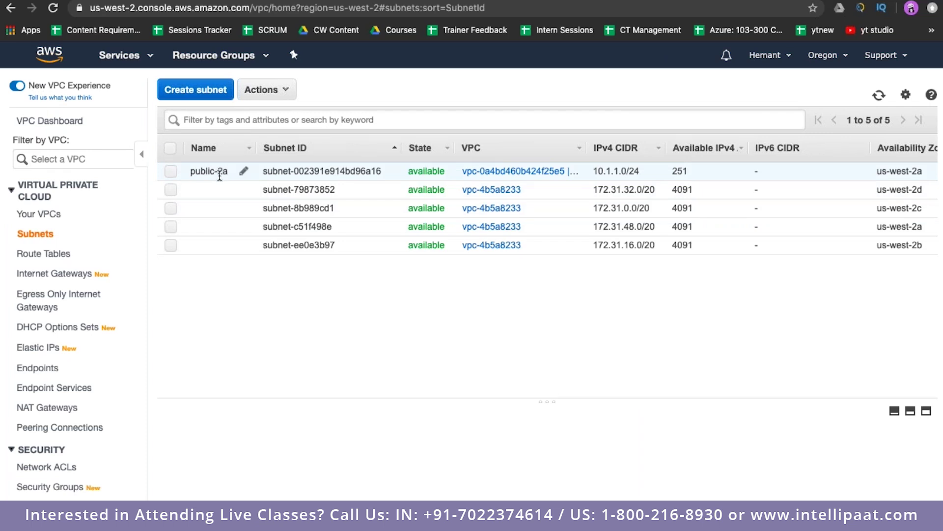
double_click(217, 174)
left_click(228, 174)
- Start another subnet with the name tag public-2b and assign it to the netflix VPC
left_click(206, 89)
left_click(255, 193)
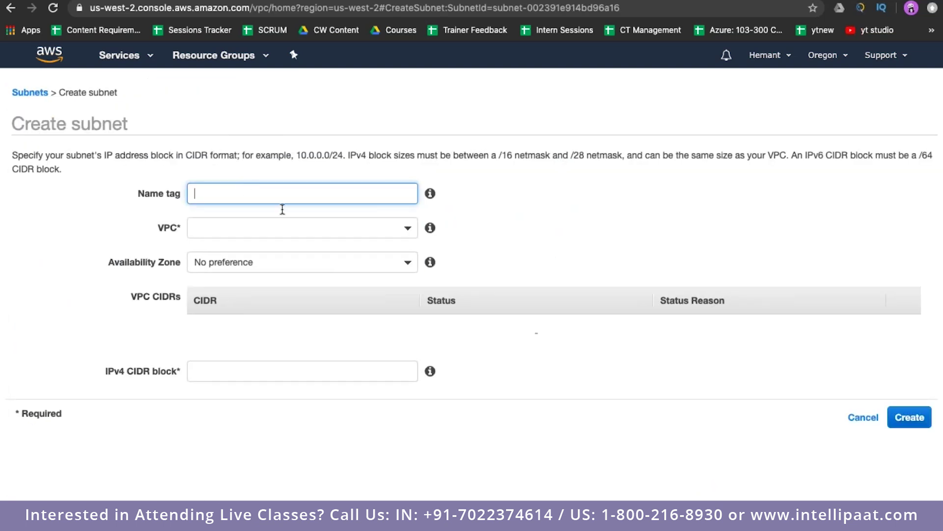
type("public-2b")
double_click(208, 194)
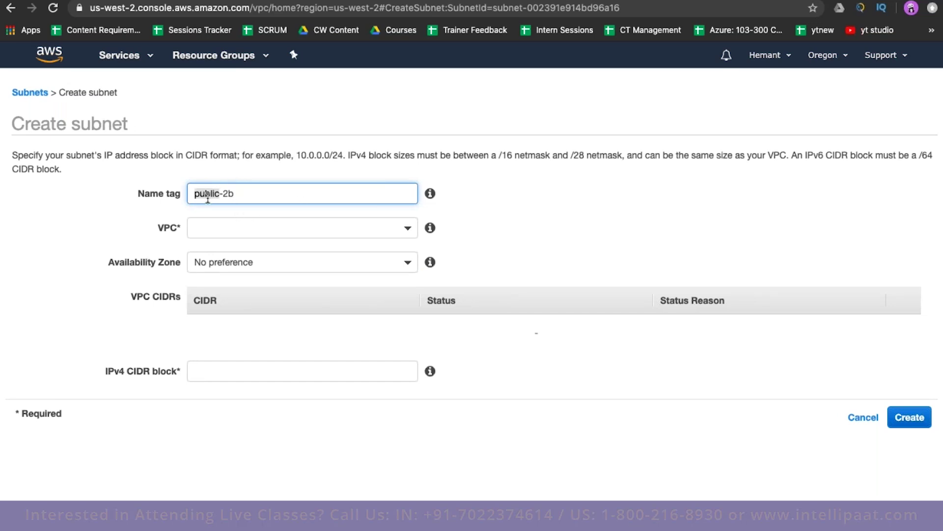
left_click(231, 228)
left_click(254, 285)
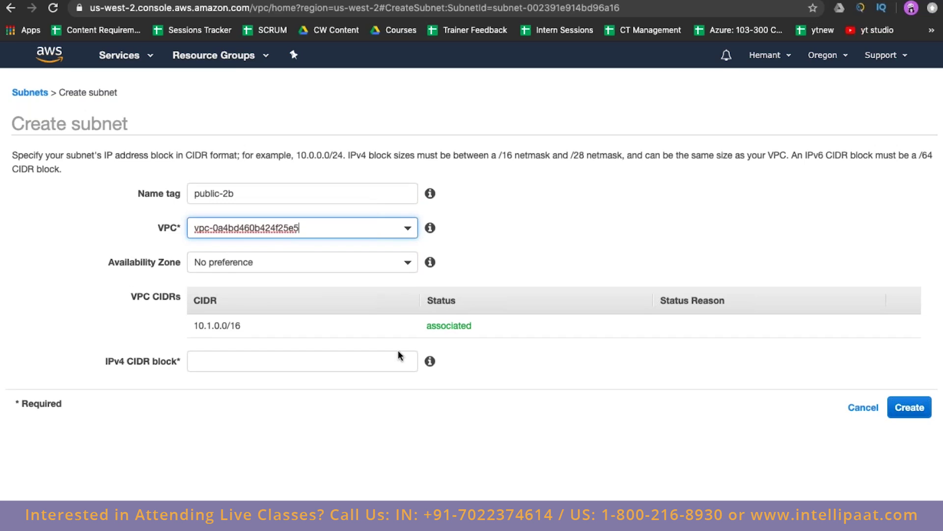
- Set the public-2b subnet's IPv4 CIDR block to 10.1.2.0/24, create it and close the confirmation
left_click(343, 357)
type("10")
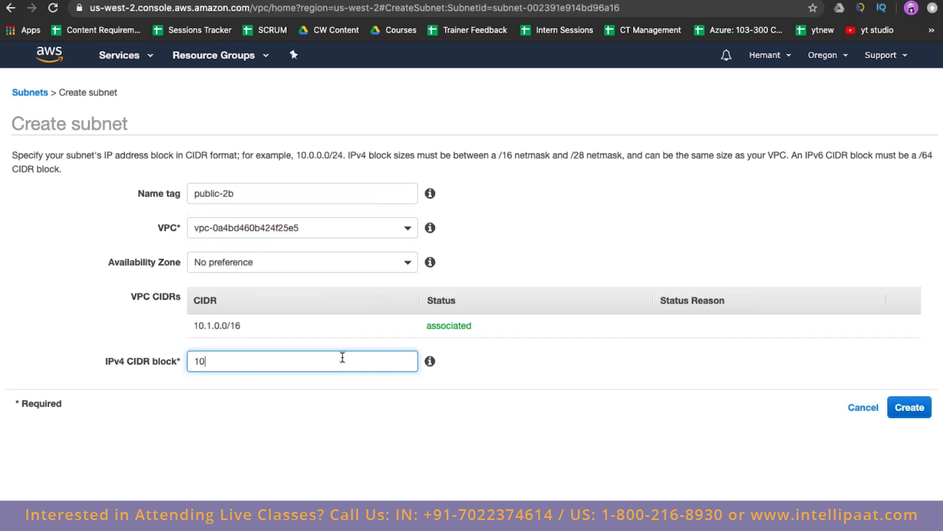
type(".1.2.0/24")
left_click(910, 408)
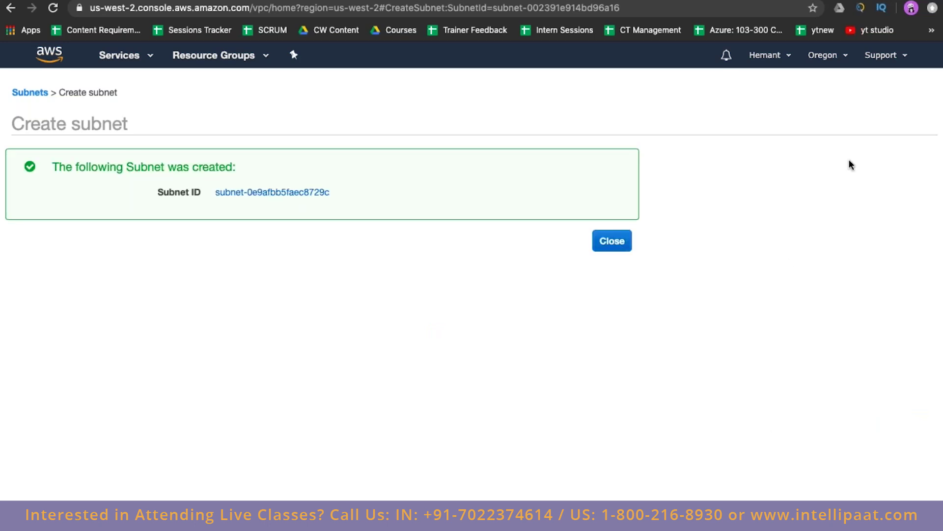
left_click(614, 240)
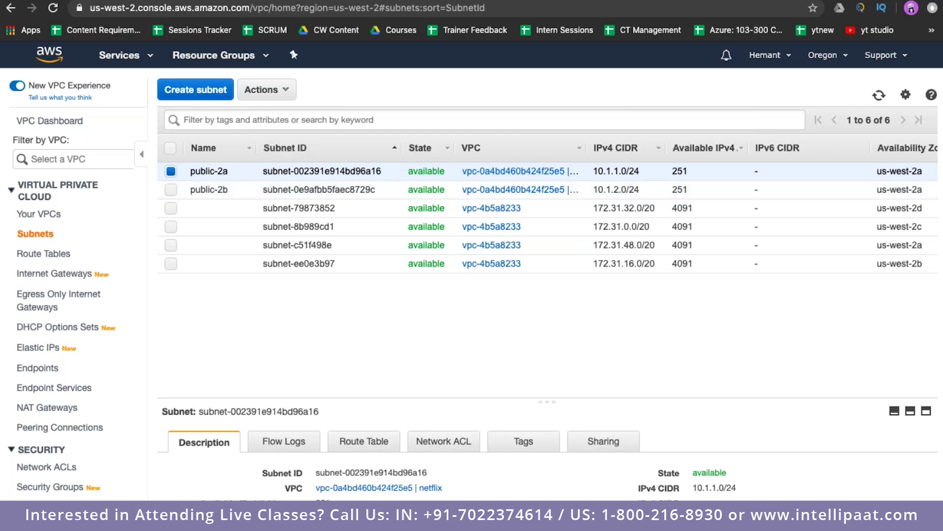
- Start a subnet named private-2a in the netflix VPC, with us-west-2a as its availability zone
left_click(194, 90)
left_click(264, 193)
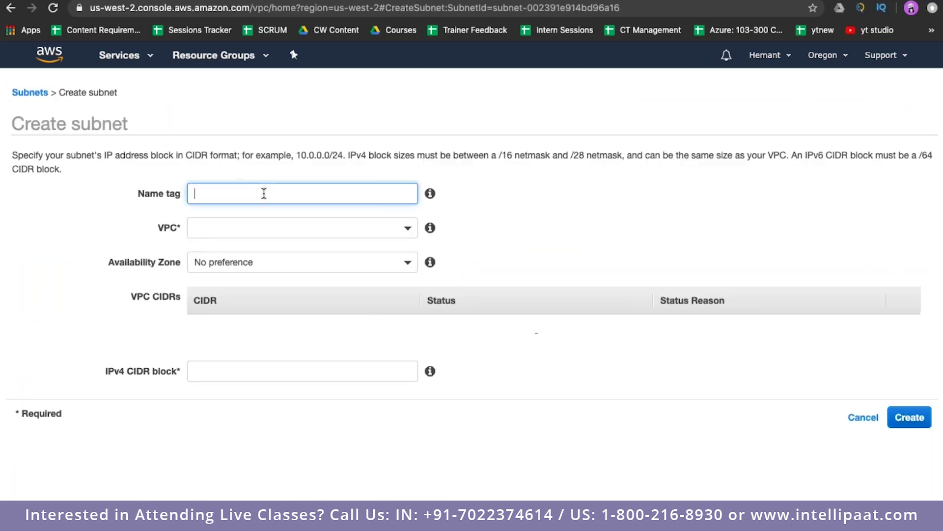
type("private-2a")
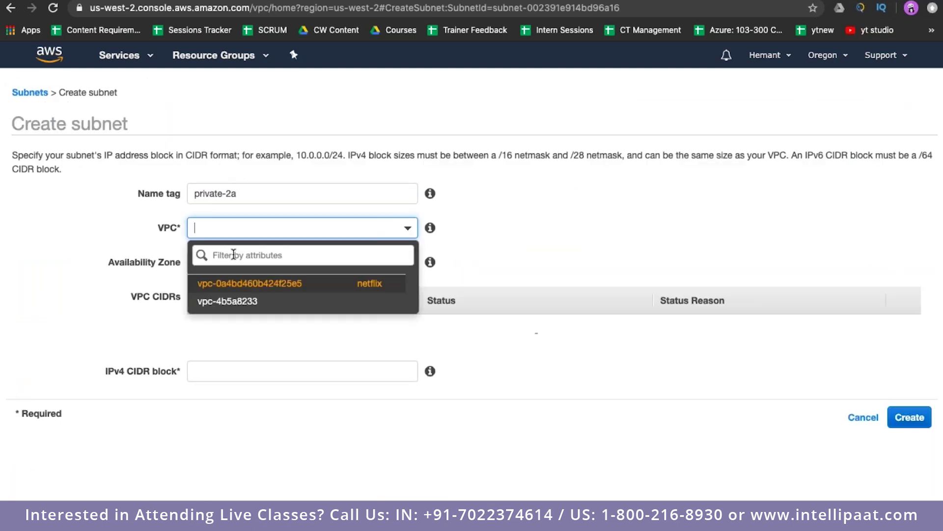
left_click(256, 283)
left_click(346, 265)
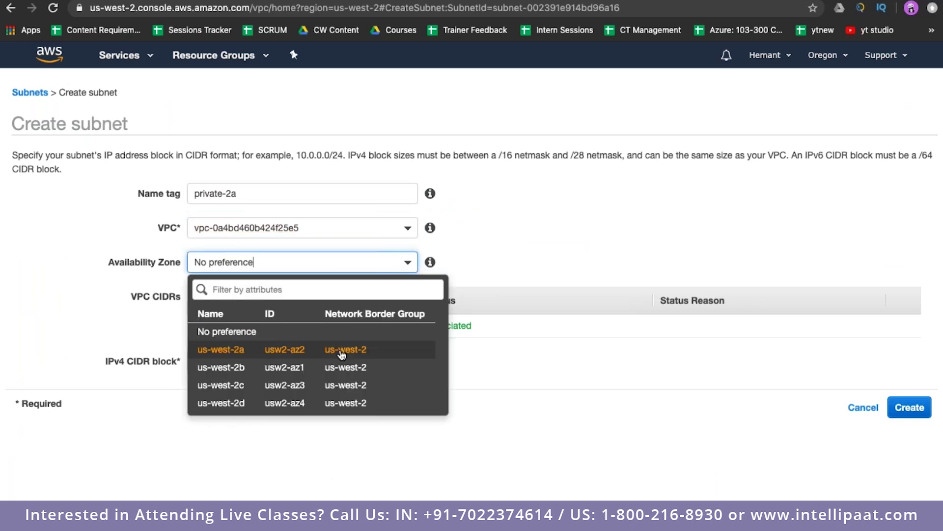
left_click(342, 354)
left_click_drag(106, 262, 188, 276)
- Set the private-2a subnet's IPv4 CIDR block to 10.1.3.0/24, create it and close the confirmation
left_click(240, 359)
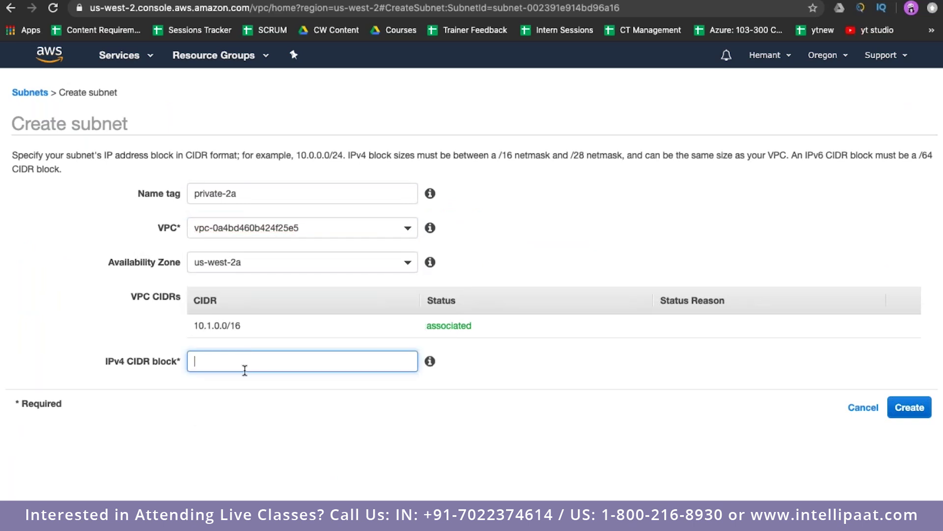
type("10.1.3.0/24")
left_click(910, 408)
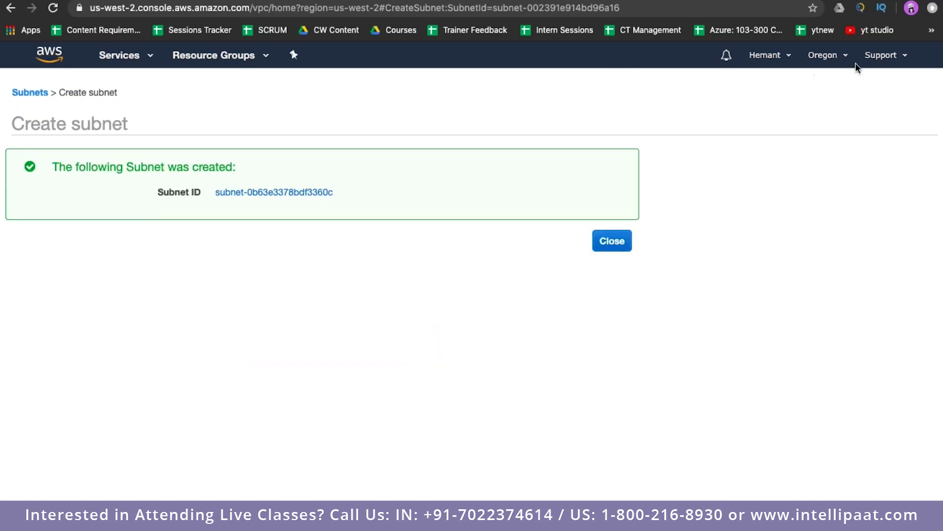
left_click(604, 251)
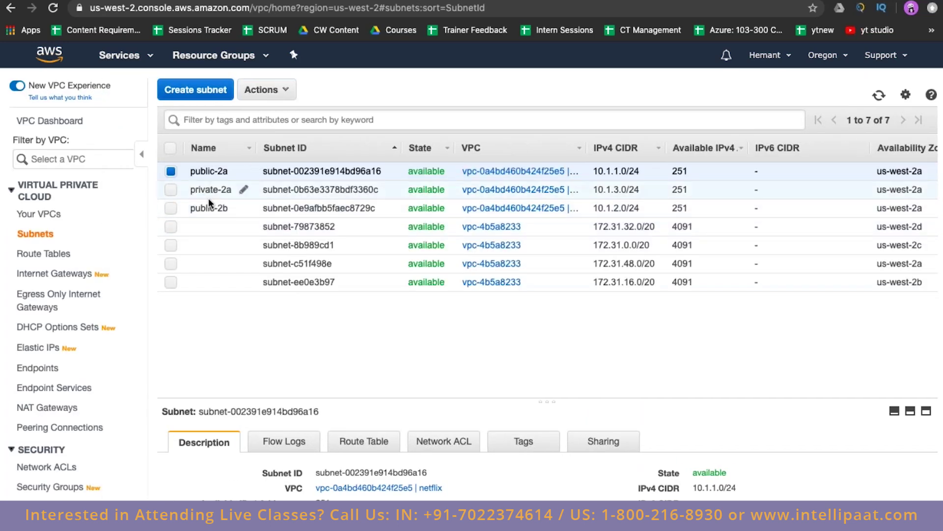
- Start a subnet named private-2b in the netflix VPC, with us-west-2b as its availability zone
left_click(213, 93)
left_click(383, 192)
type("private-2b")
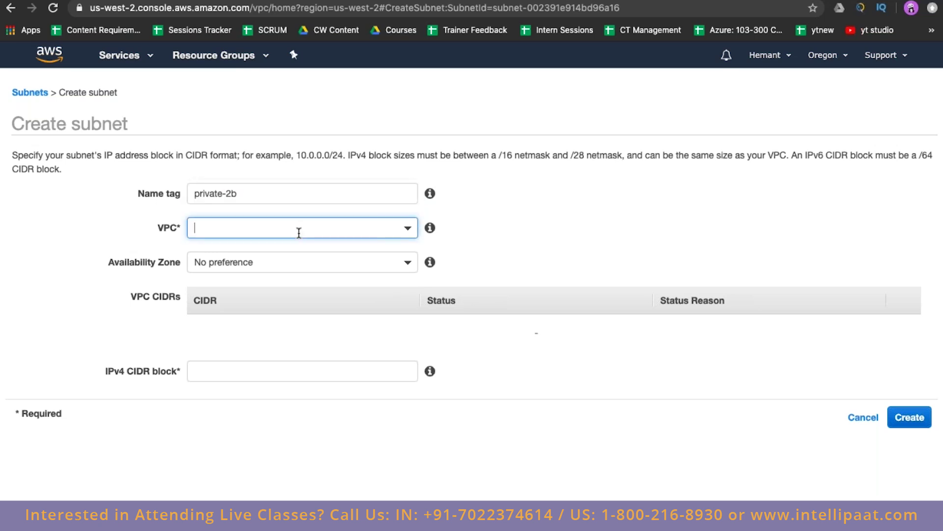
left_click(299, 229)
left_click(301, 280)
left_click(407, 263)
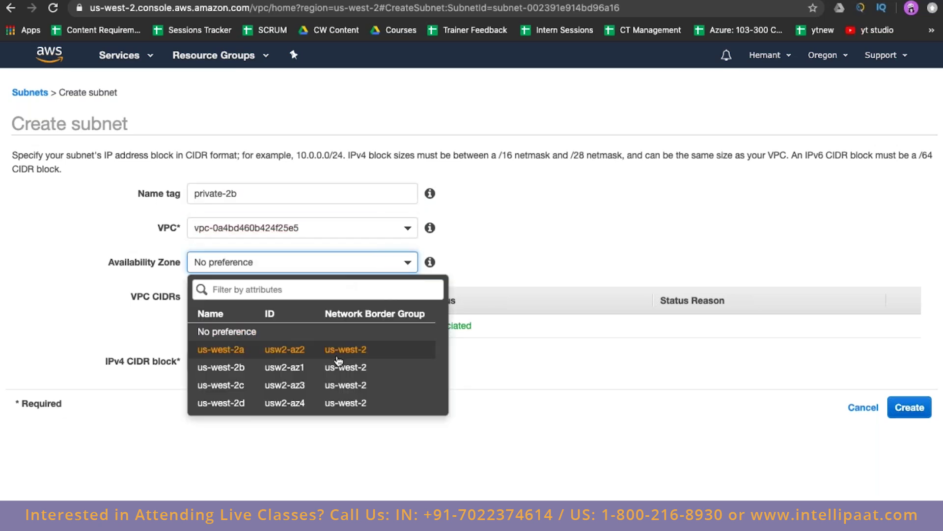
left_click(339, 368)
- Set the private-2b subnet's IPv4 CIDR block to 10.1.4.0/24, create it and close the confirmation
left_click(253, 358)
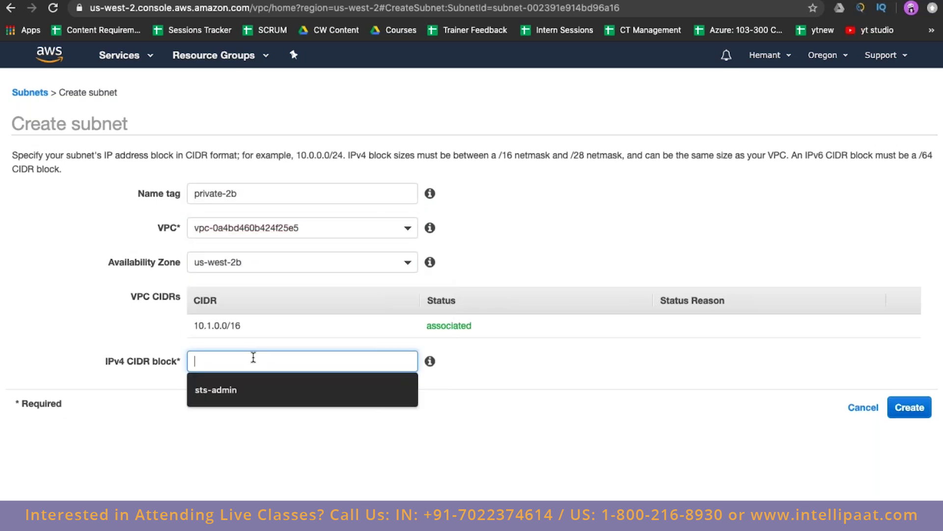
type("10.1.")
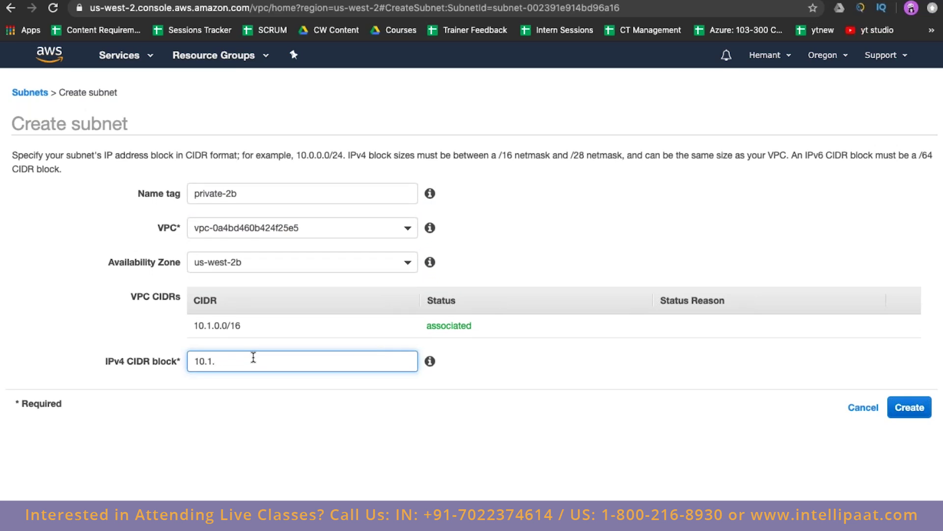
type("4.0/24")
left_click(901, 408)
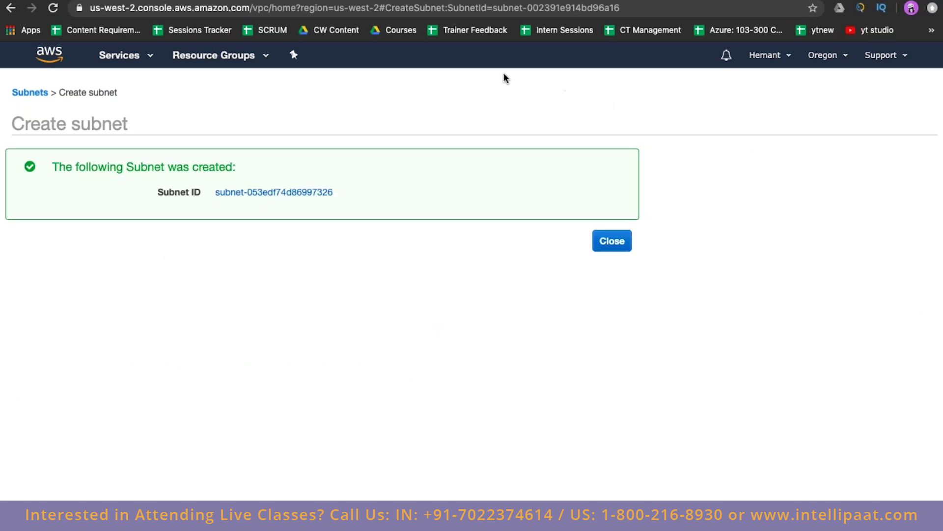
left_click(602, 250)
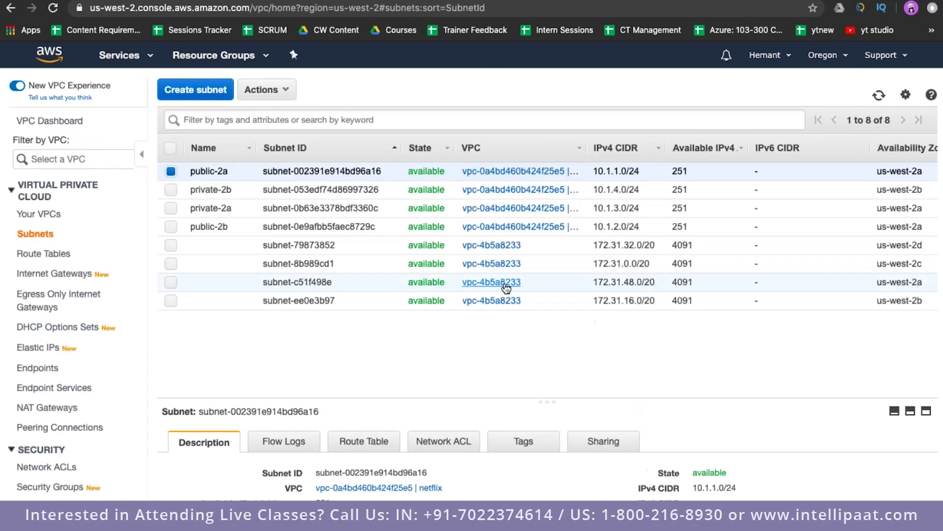
- Examine the subnet list for each subnet's VPC and availability zone, checking the private-2a subnet and the unnamed subnets' VPC
scroll(507, 288, "right", 5)
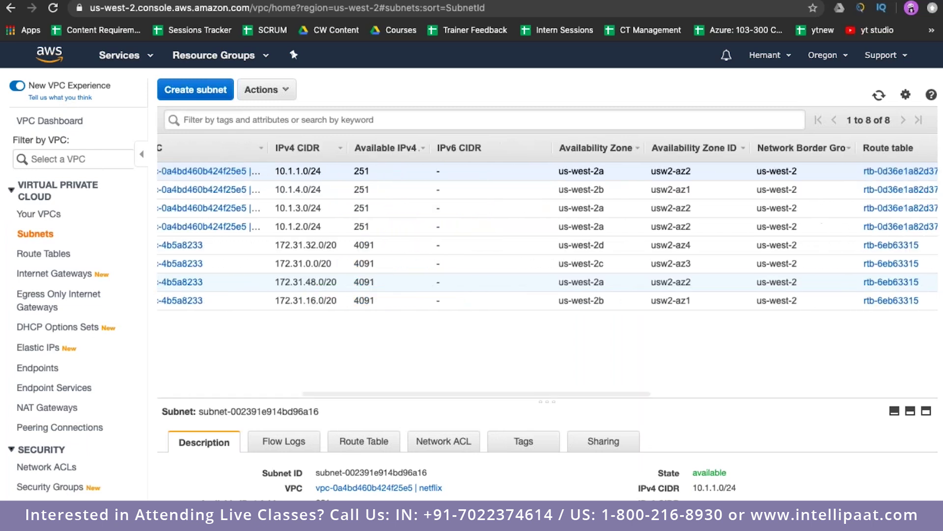
scroll(506, 289, "left", 5)
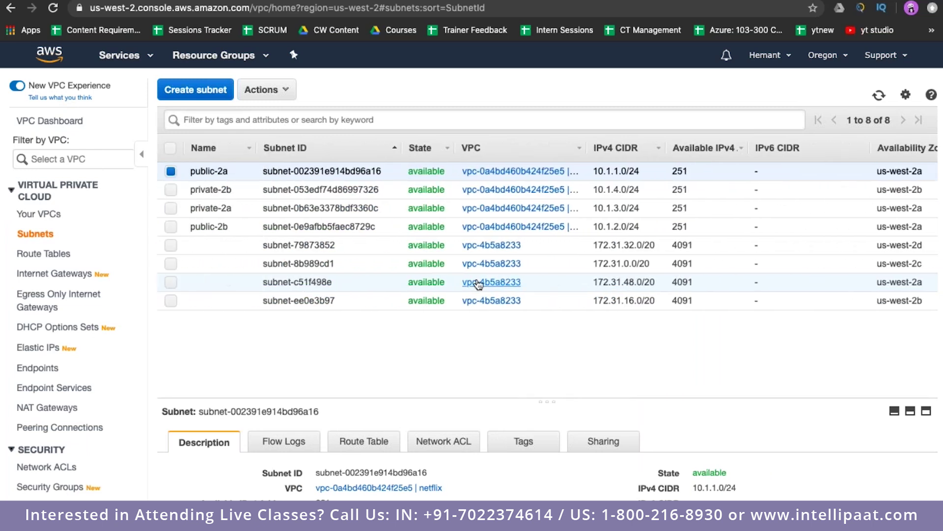
left_click(480, 282)
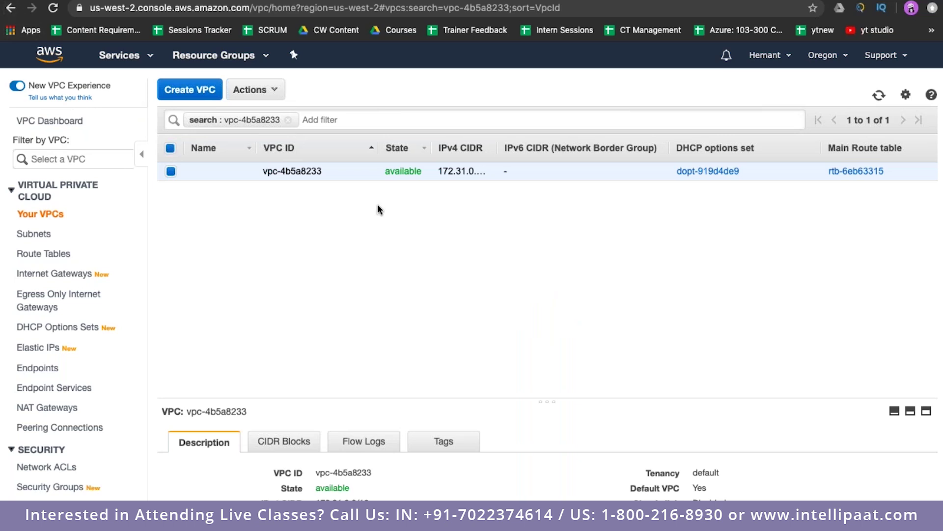
left_click(44, 235)
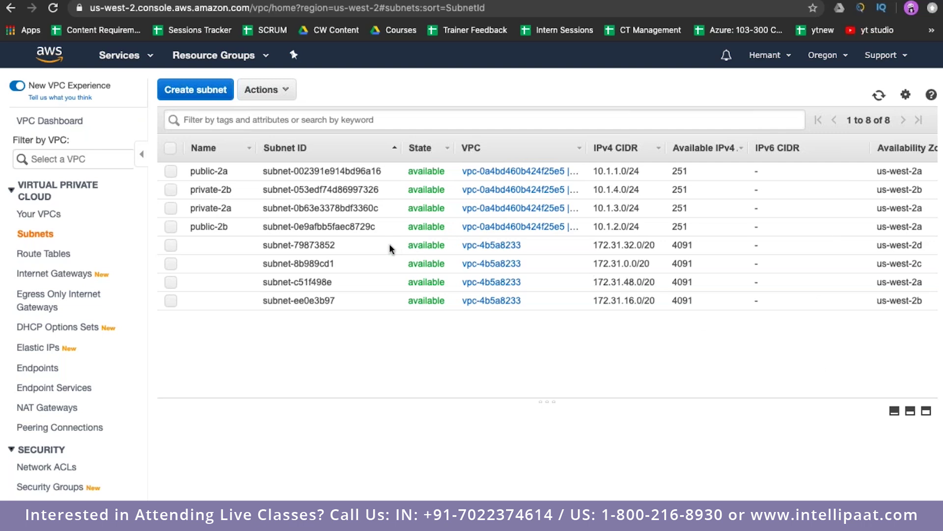
left_click(170, 207)
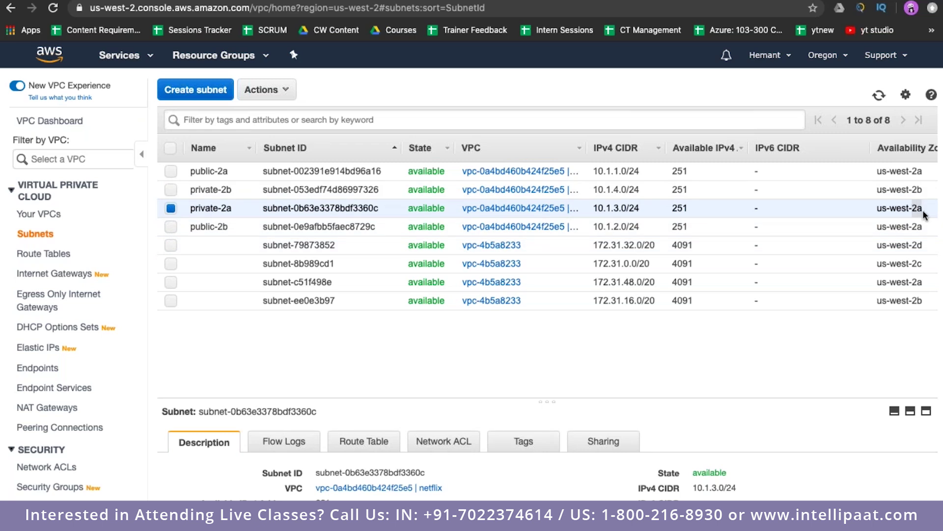
left_click(170, 208)
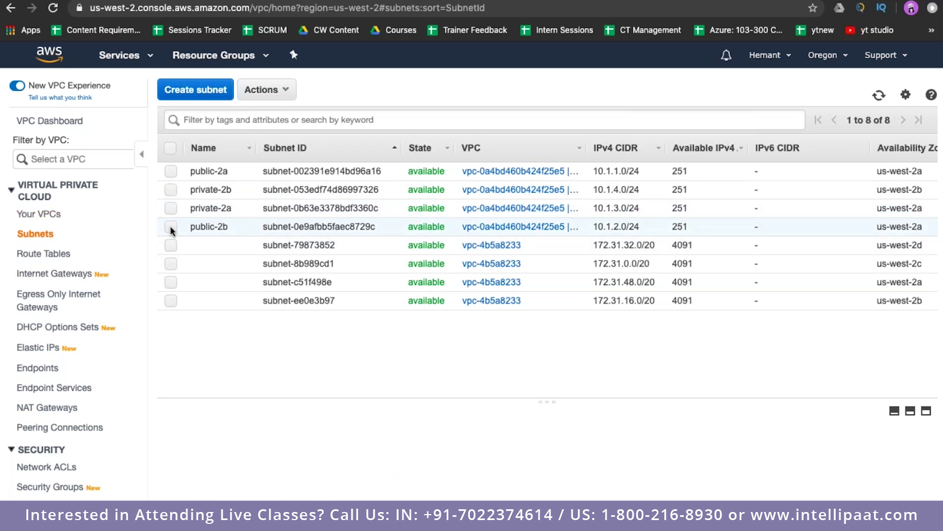
- Delete the public-2b subnet and close the deletion confirmation
left_click(170, 227)
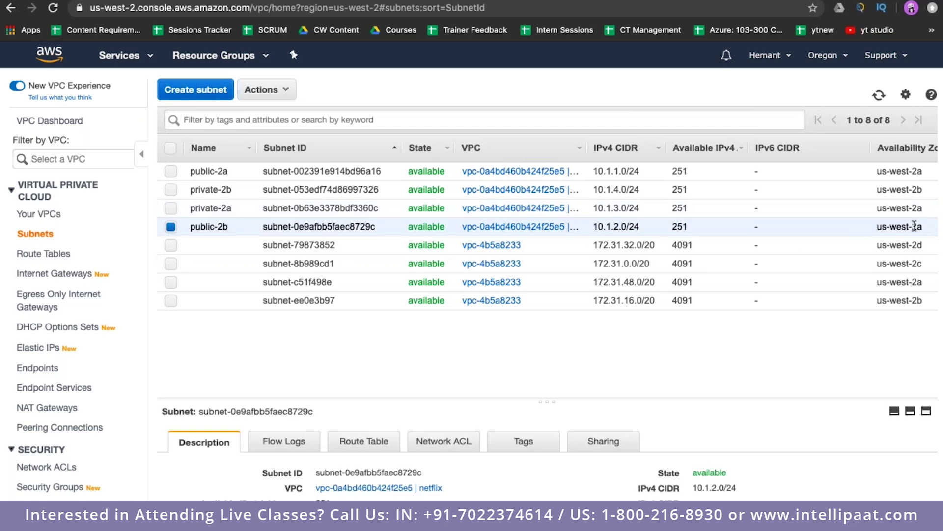
scroll(923, 227, "right", 3)
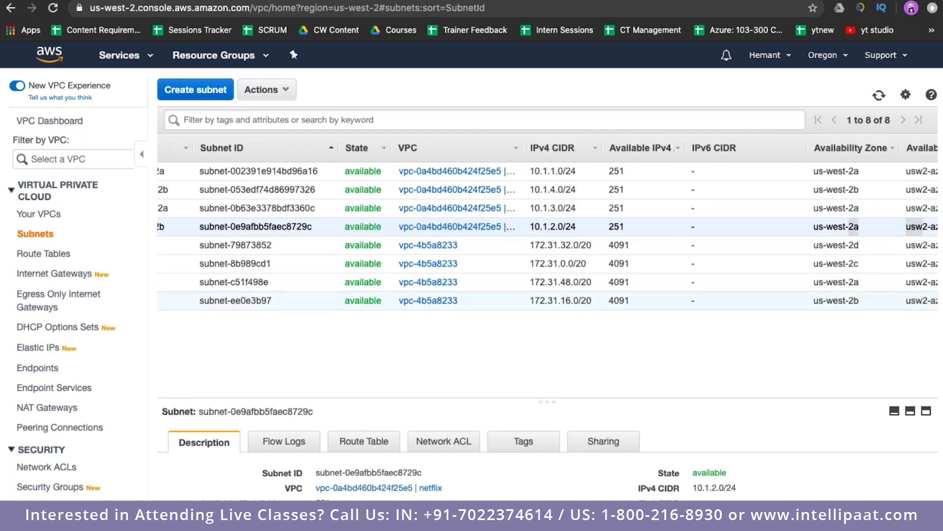
scroll(400, 308, "left", 3)
left_click(268, 90)
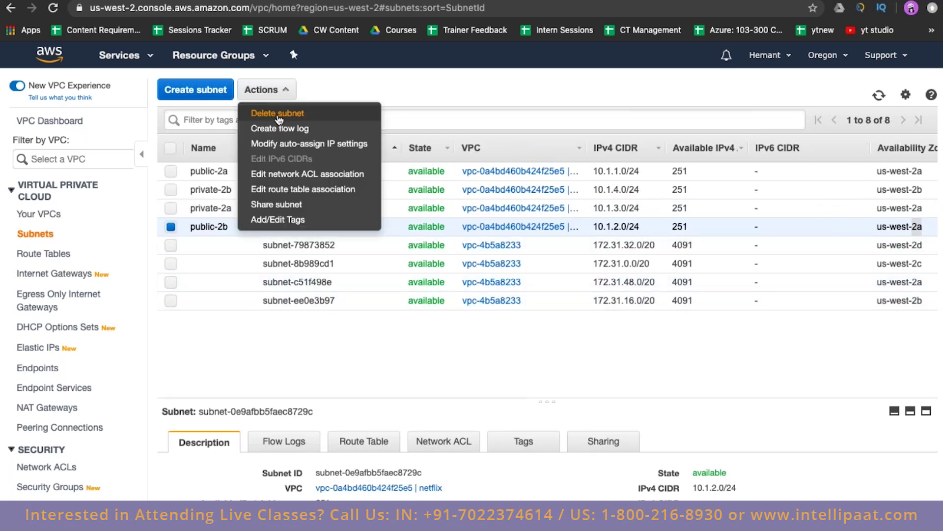
left_click(279, 116)
left_click(623, 358)
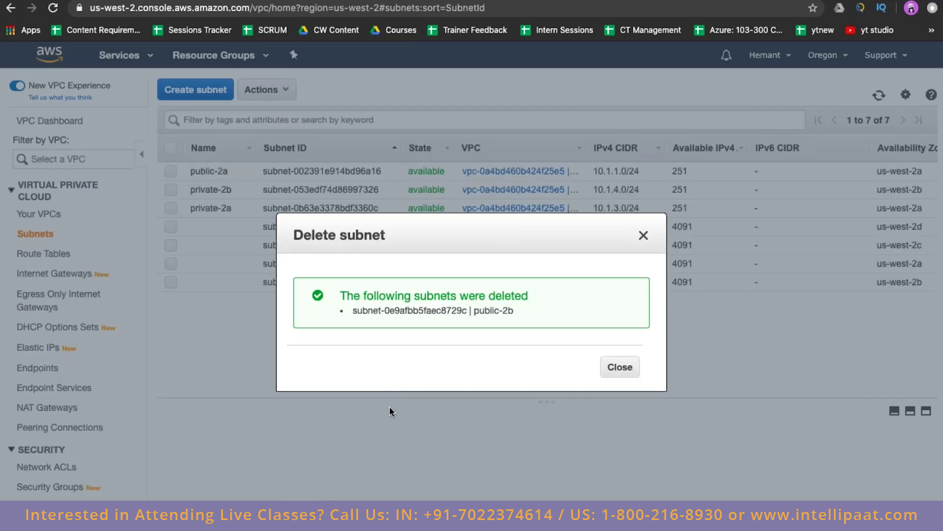
left_click(621, 366)
- Start a new subnet named public-2b in the netflix VPC, with us-west-2b as its availability zone
left_click(197, 93)
left_click(310, 194)
type("public-2b")
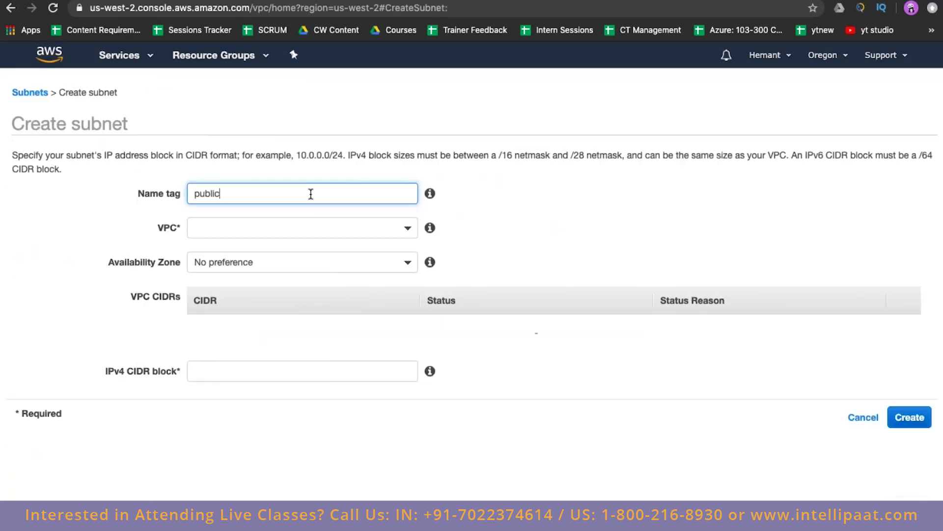
left_click(249, 228)
left_click(246, 283)
left_click(313, 268)
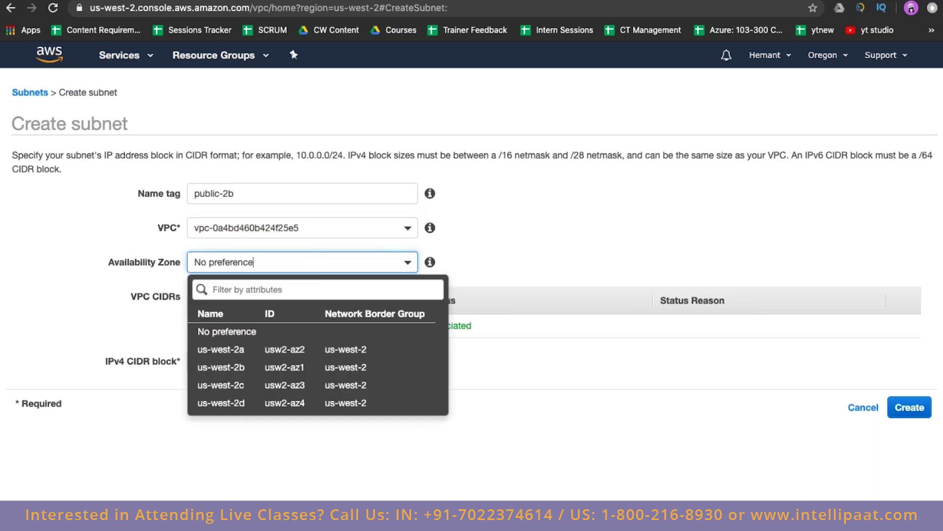
left_click(315, 369)
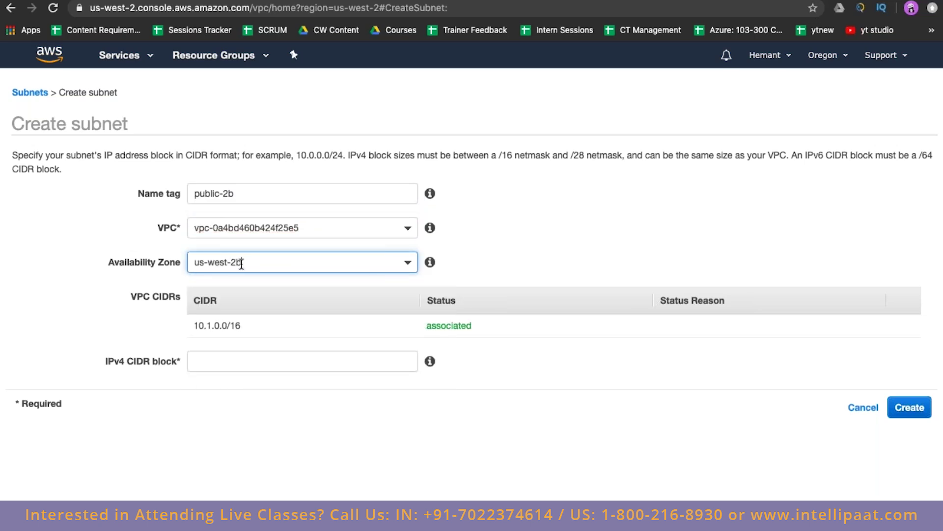
- Set the public-2b subnet's IPv4 CIDR block to 10.1.2.0/24, create it and close the confirmation
left_click(271, 369)
type("10.1.2.0/24")
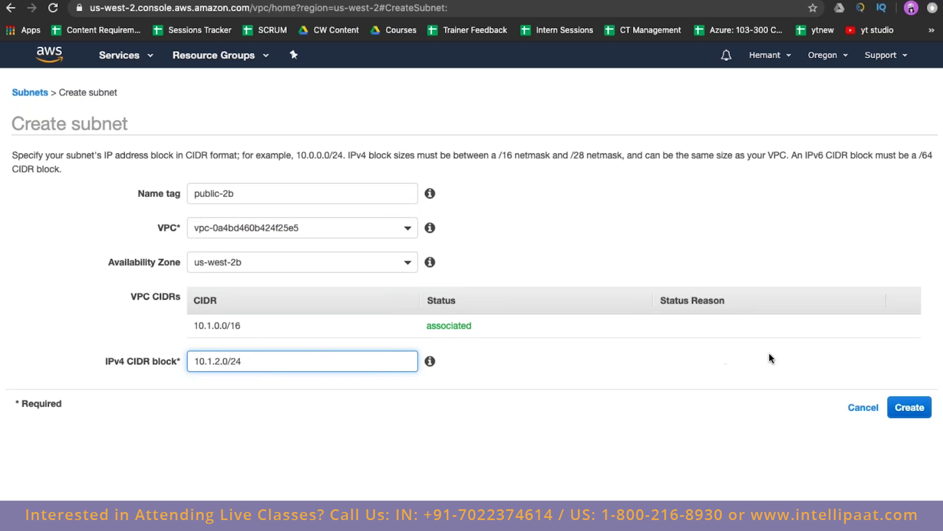
left_click(915, 410)
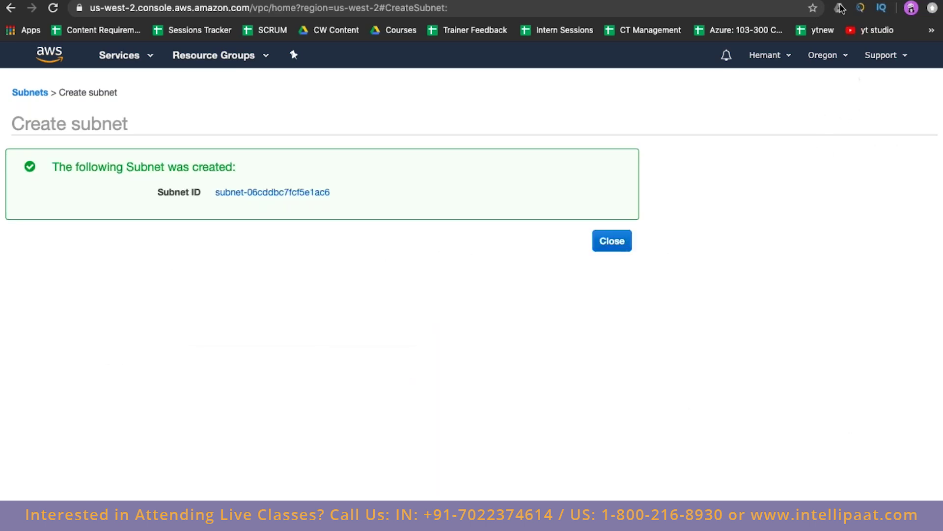
left_click(613, 241)
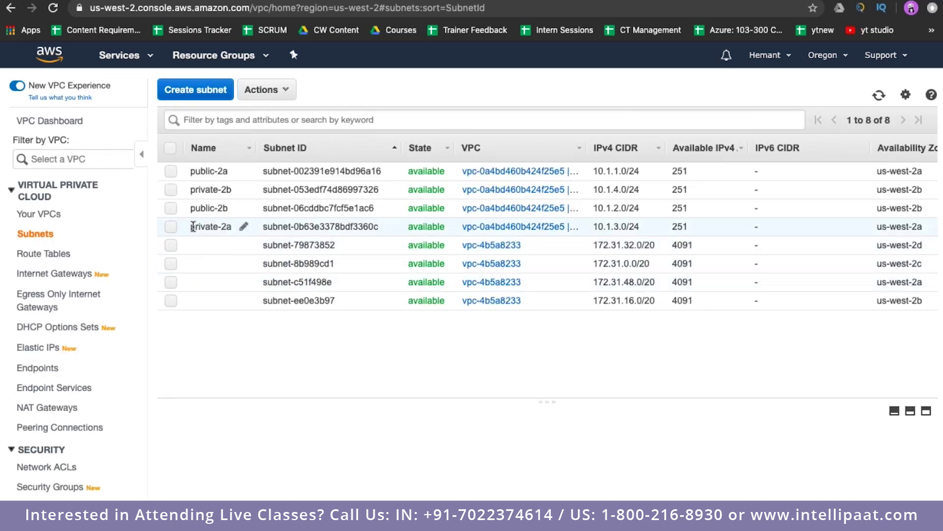
- Review the four named subnets, comparing the availability zones of the public and private ones
left_click(246, 227)
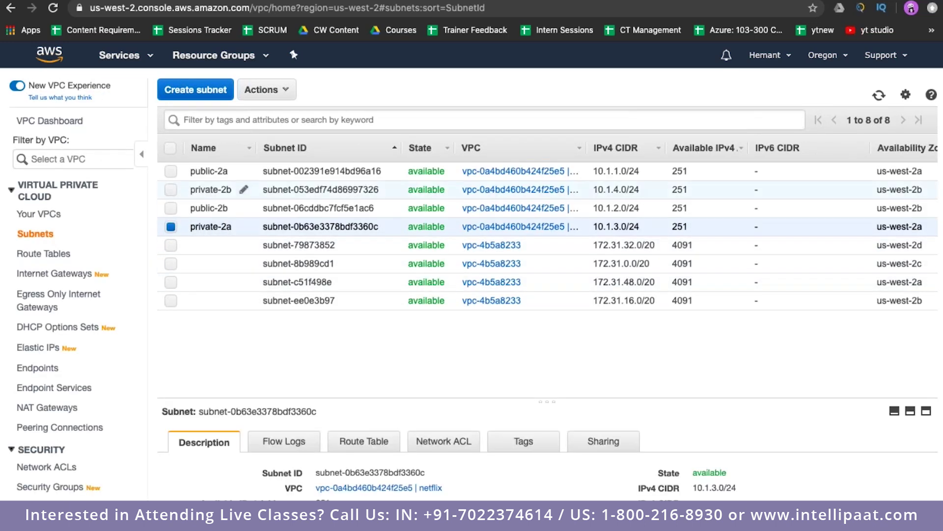
left_click(237, 192)
left_click(234, 173)
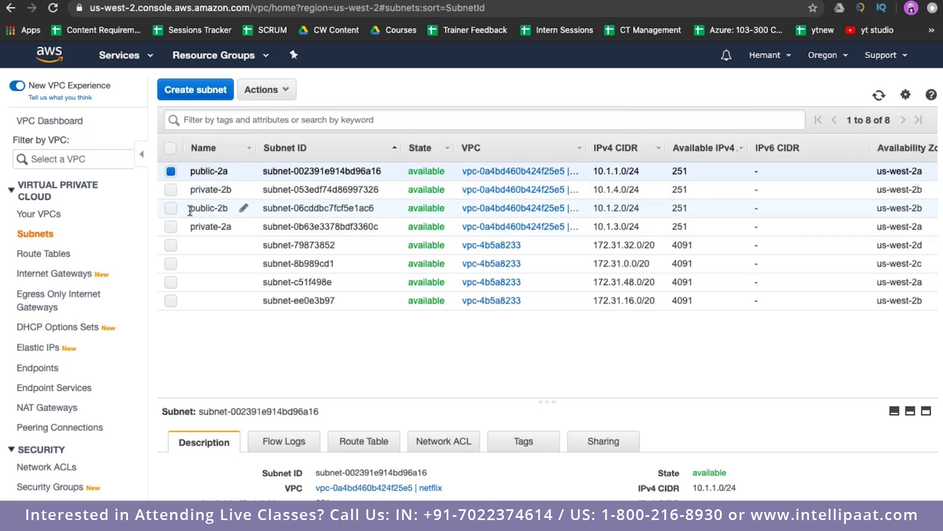
left_click(226, 209)
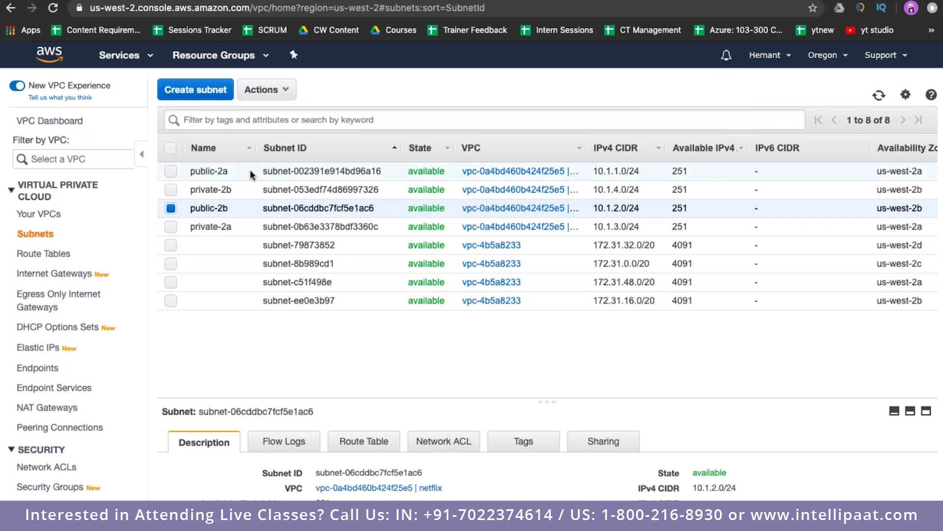
left_click(171, 172)
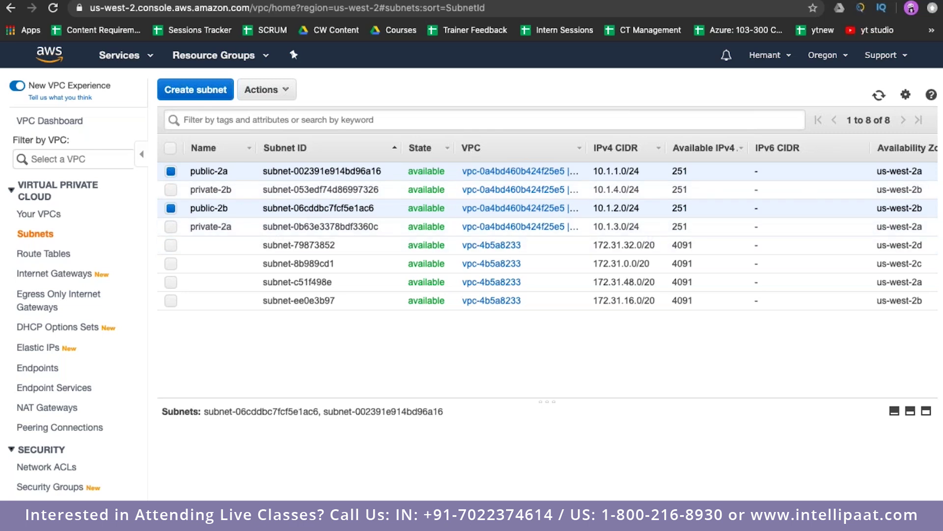
left_click_drag(896, 229, 878, 228)
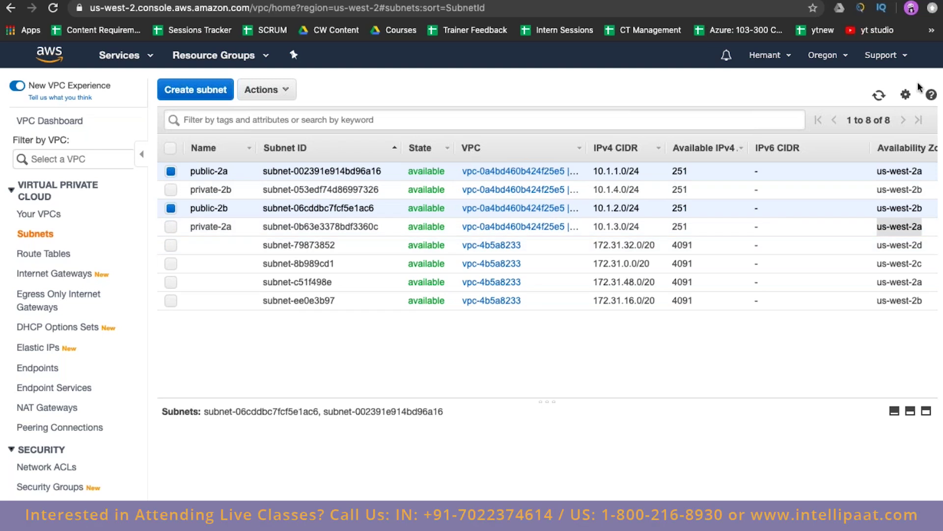
left_click(171, 171)
left_click(171, 208)
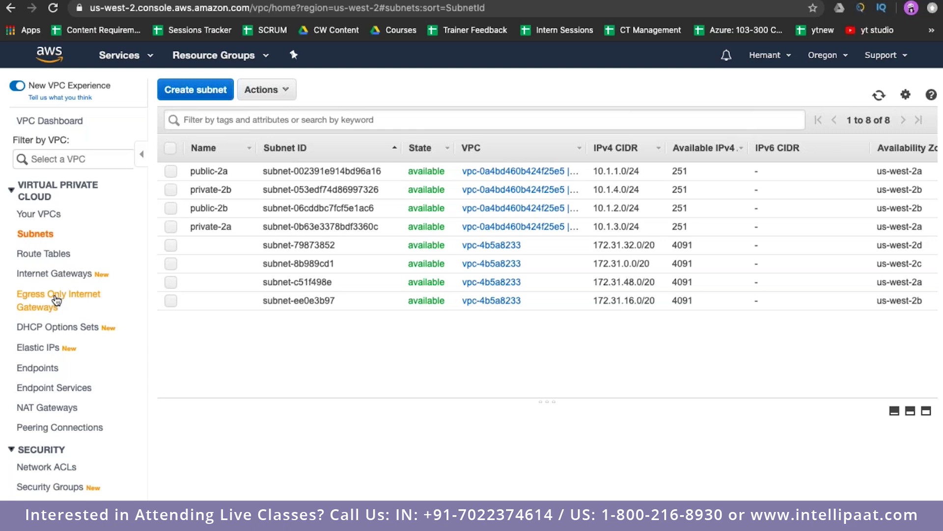
- Create an internet gateway with the name tag netflix-network-ig
left_click(65, 276)
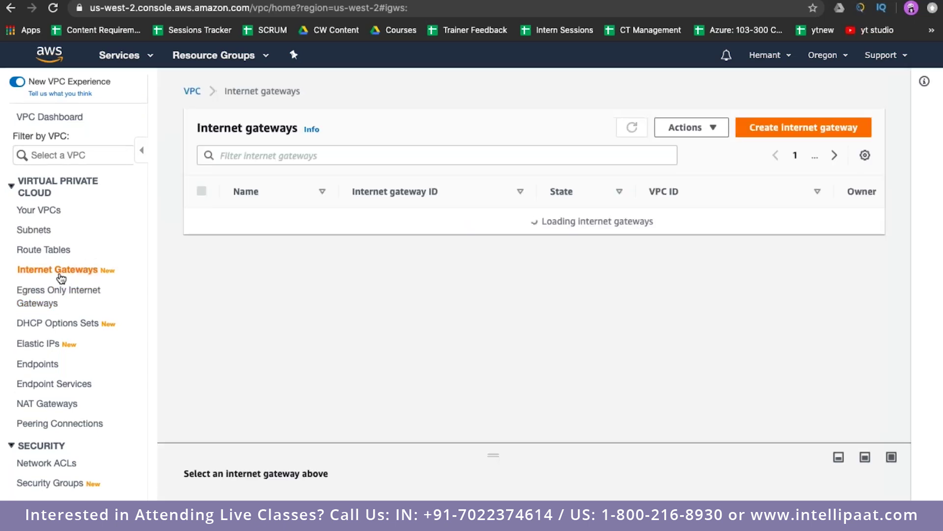
left_click(782, 130)
left_click(348, 265)
type("n")
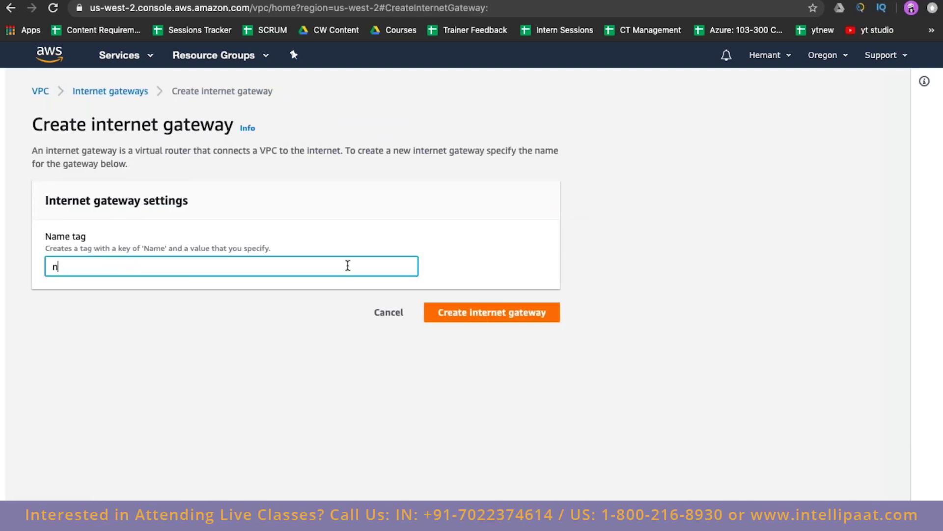
type("etflix-net")
type("work-ig")
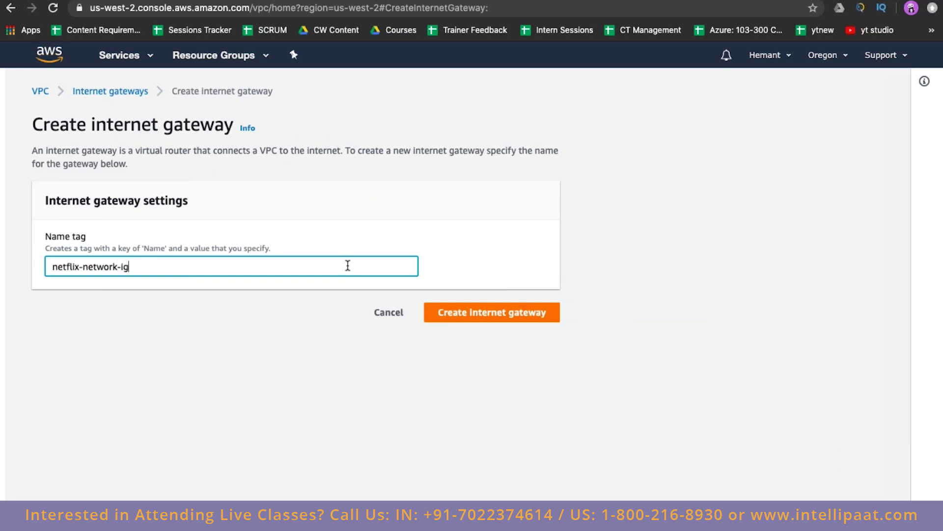
left_click(504, 318)
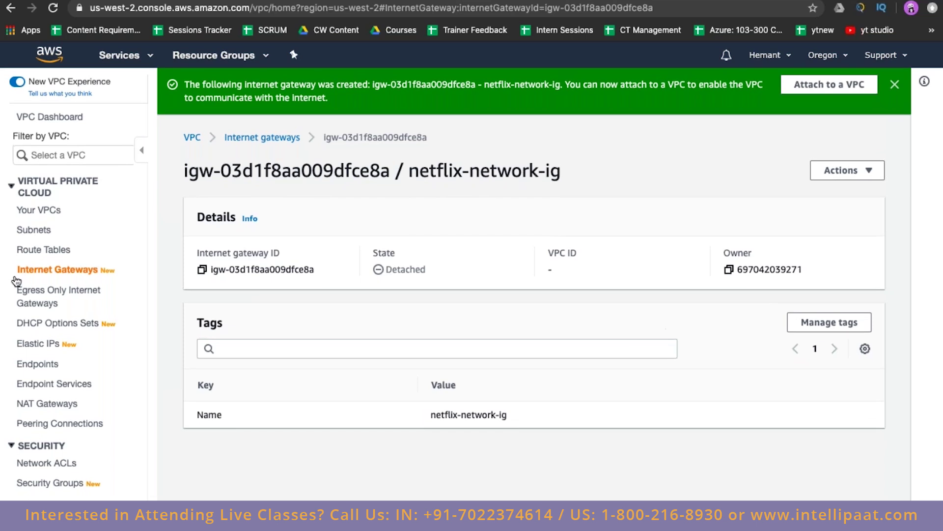
- Attach the netflix-network-ig internet gateway to the netflix VPC
left_click(49, 275)
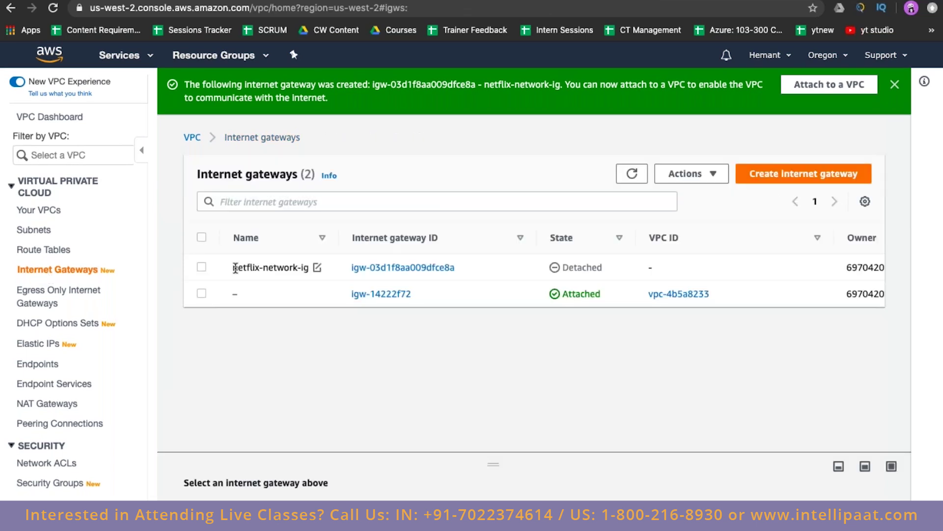
left_click(293, 271)
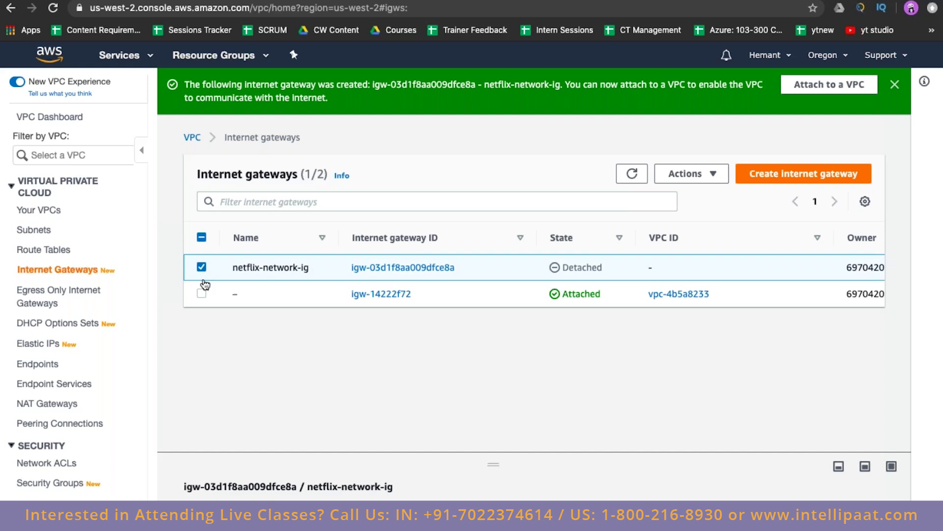
left_click(713, 180)
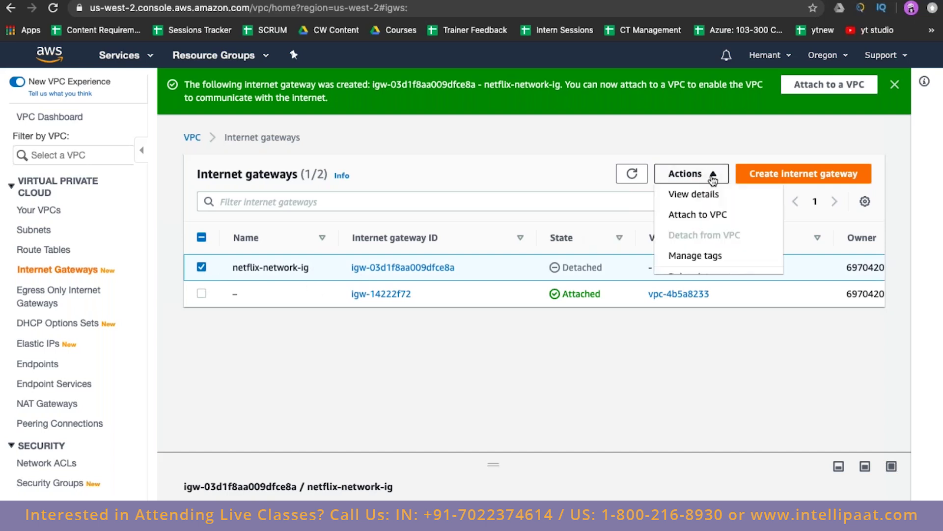
left_click(714, 216)
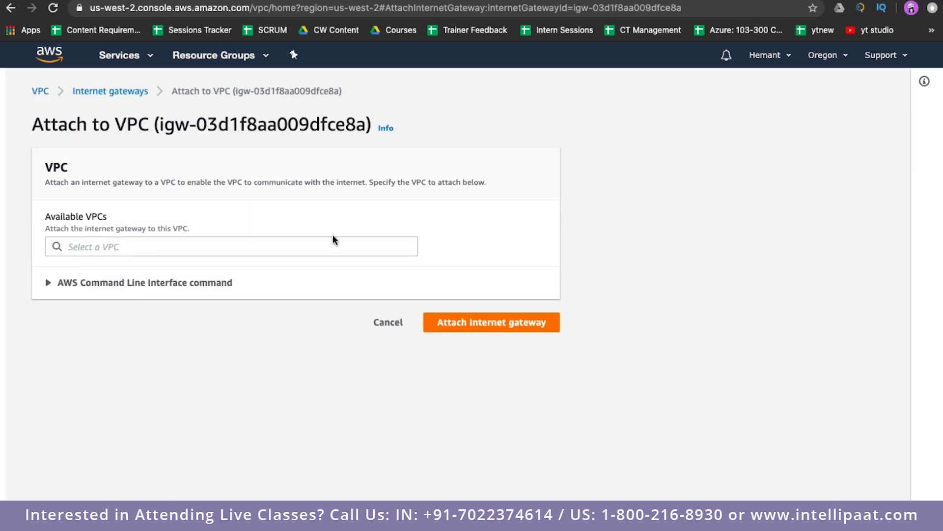
left_click(279, 251)
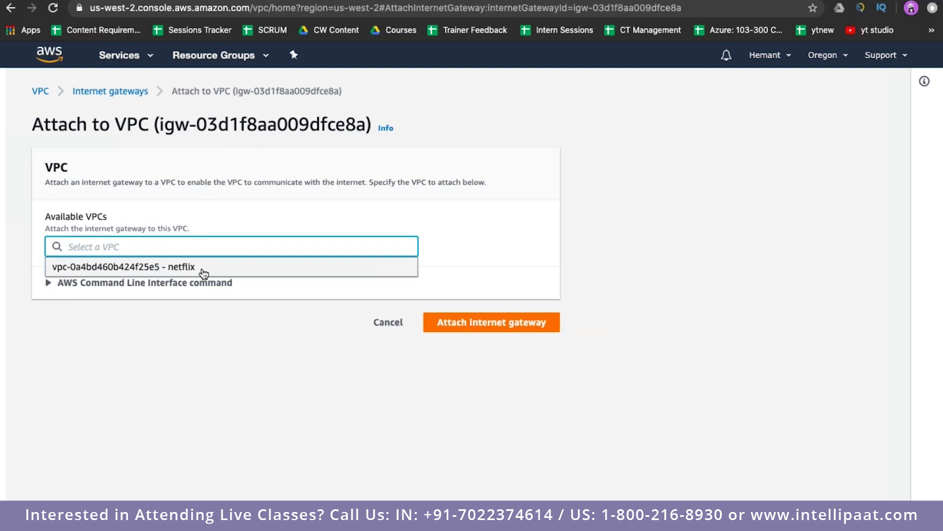
left_click(186, 270)
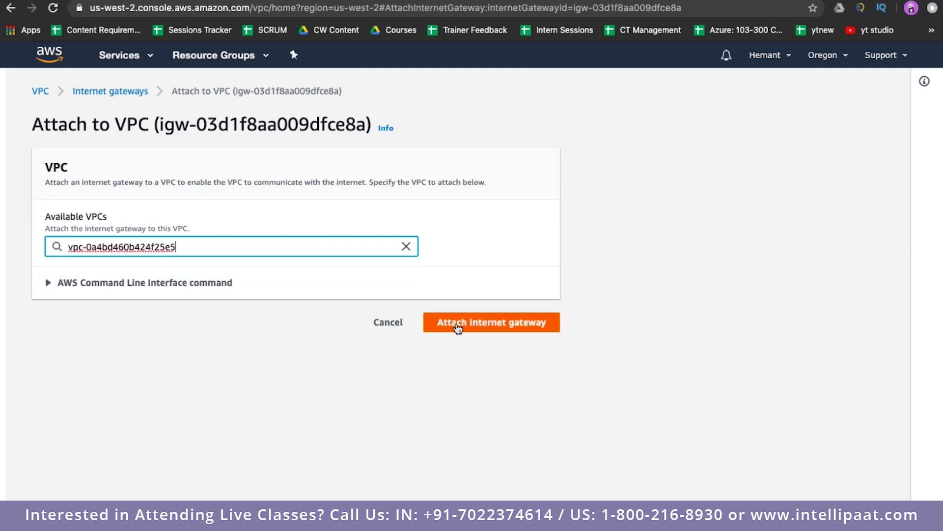
left_click(457, 327)
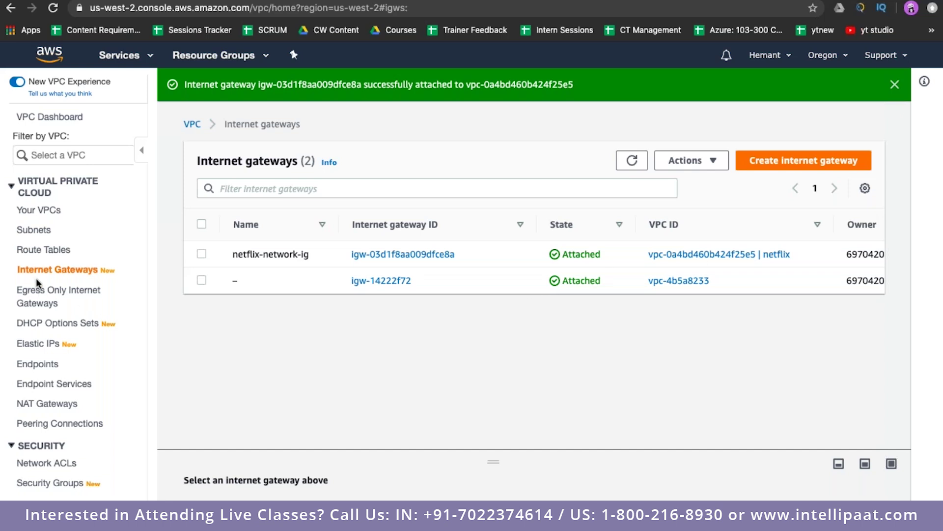
- Open the list of route tables and check which VPC each one belongs to
left_click(39, 230)
left_click(43, 256)
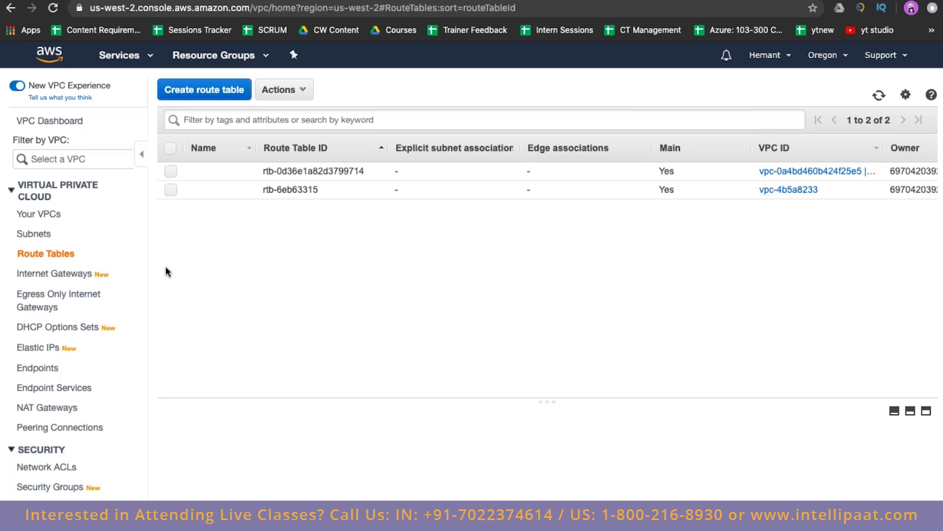
scroll(443, 238, "right", 3)
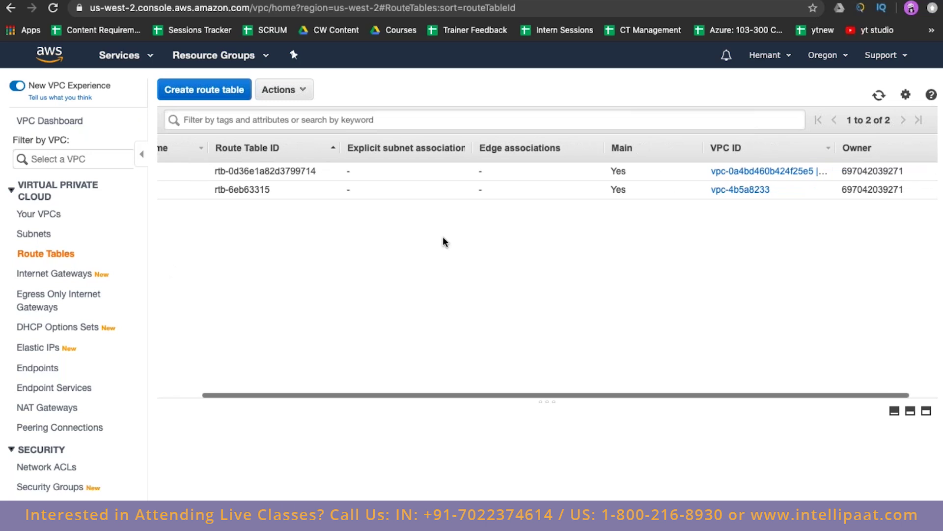
- Name the netflix VPC's main route table internet-routetable, widening the VPC ID and Name columns to show their full contents
scroll(443, 238, "left", 1)
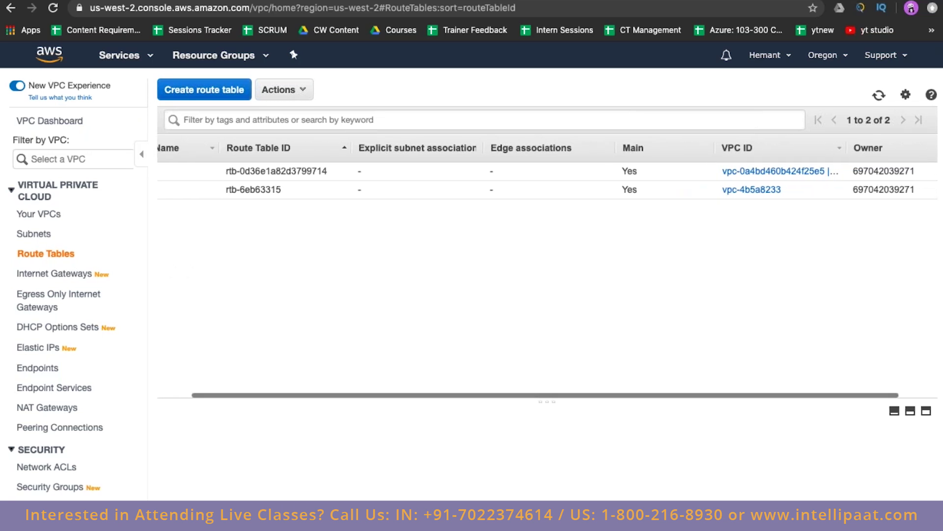
left_click_drag(846, 147, 915, 147)
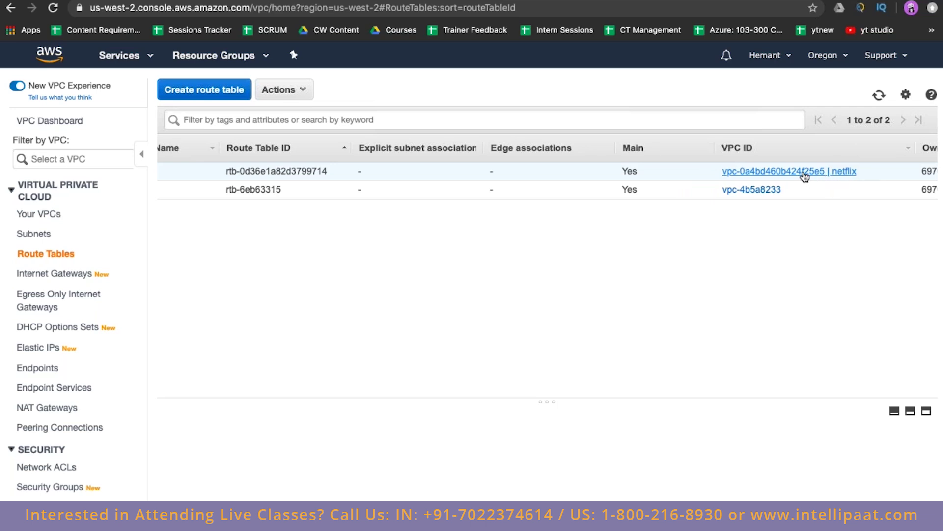
scroll(810, 176, "left", 4)
mouse_move(245, 176)
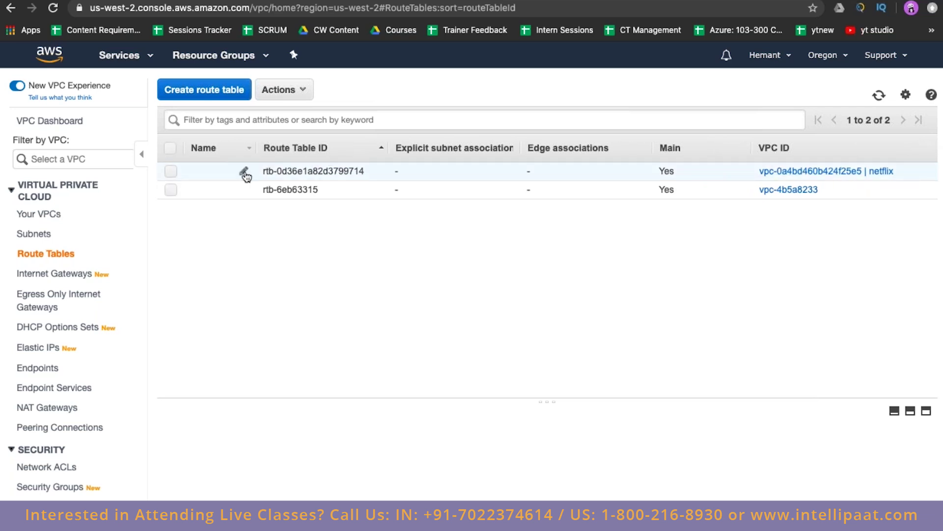
left_click(244, 172)
type("inte")
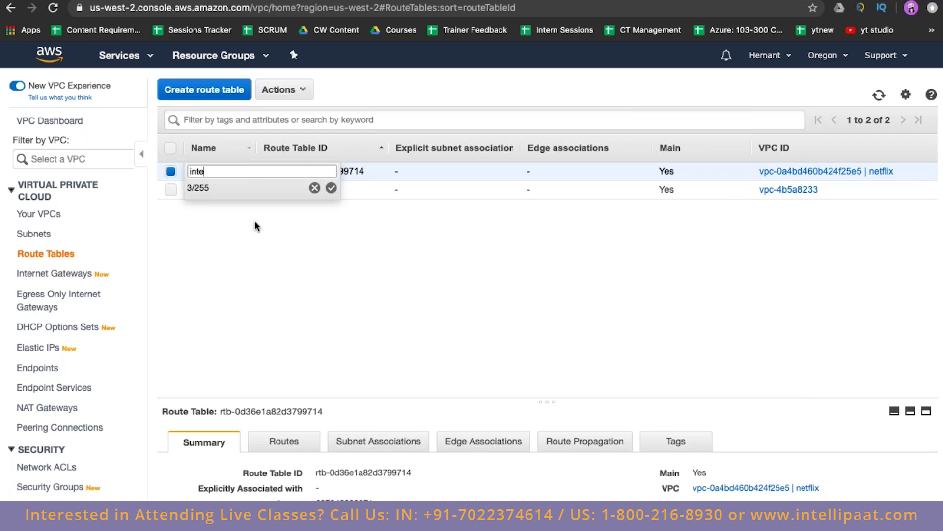
type("rnet-routetable")
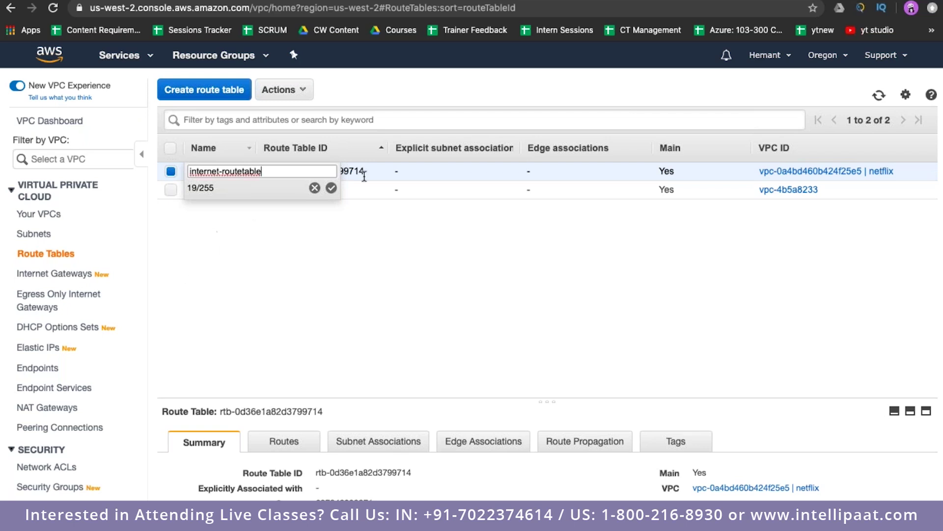
left_click(332, 188)
left_click_drag(257, 149, 324, 150)
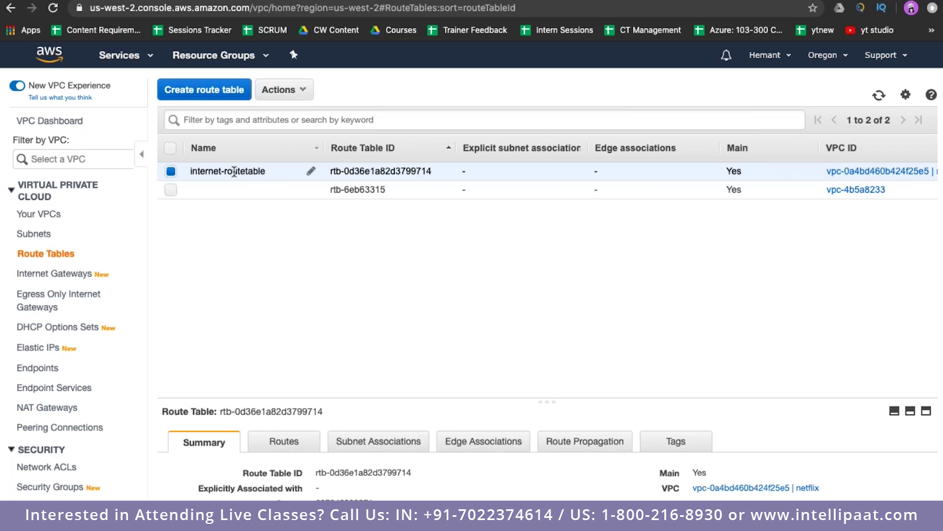
- Create a second route table with the name tag noninternet-routetable in the netflix VPC
left_click(225, 97)
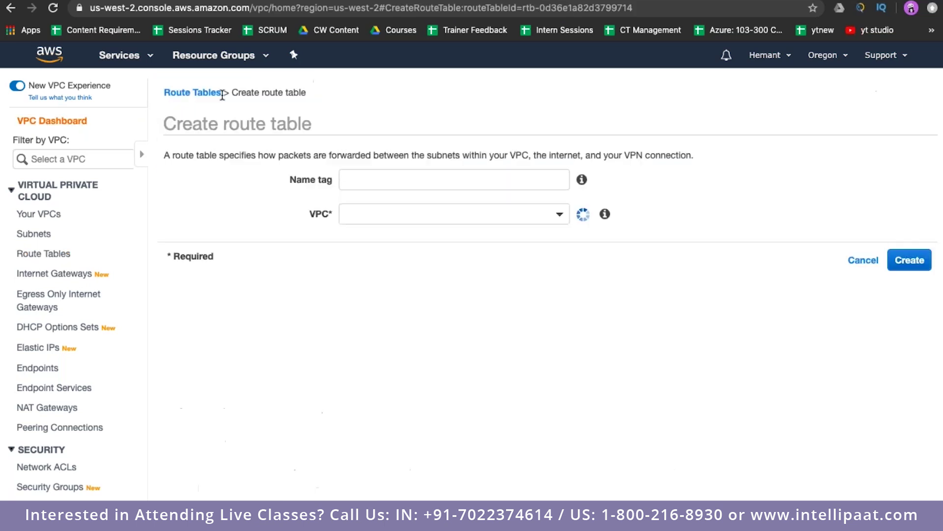
left_click(282, 181)
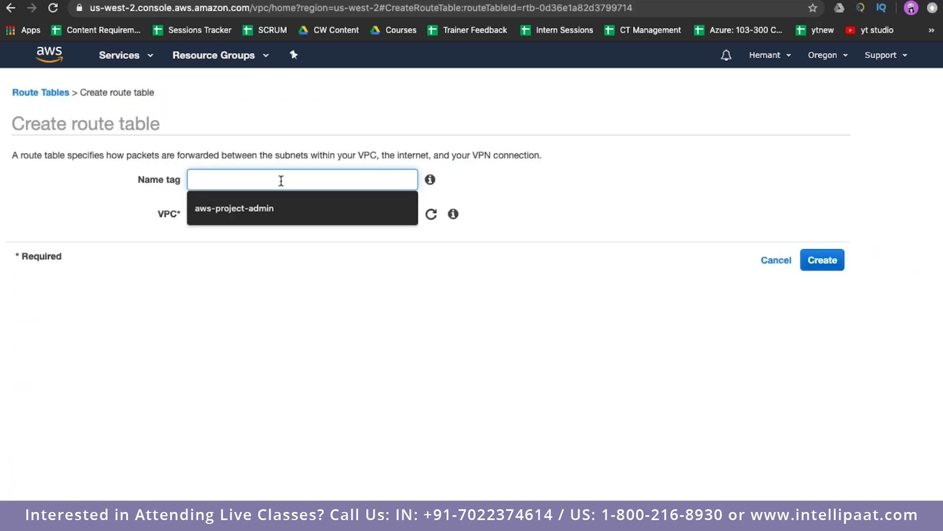
type("noninternet-routetable")
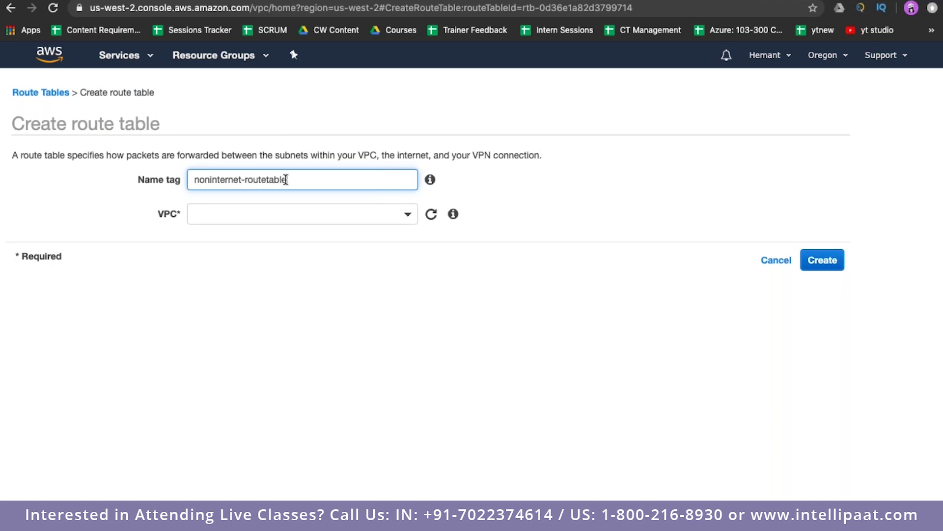
left_click(322, 217)
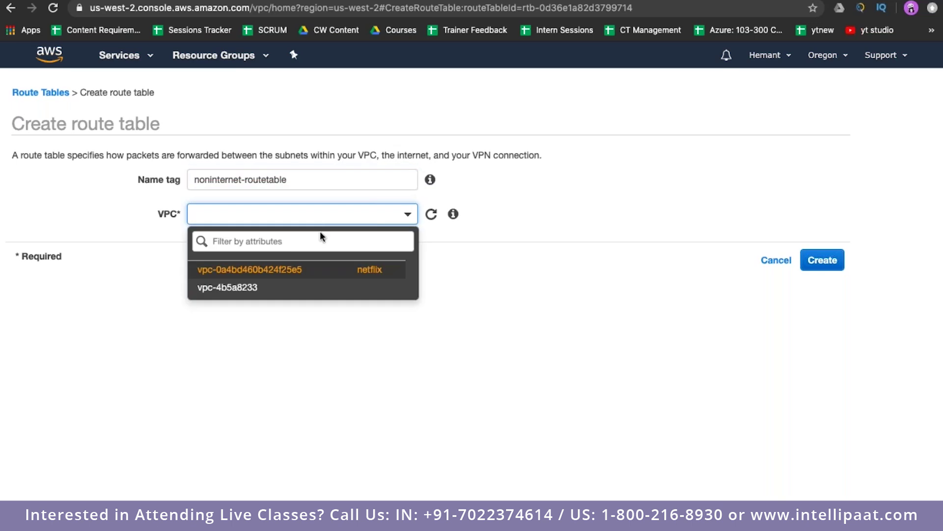
left_click(323, 274)
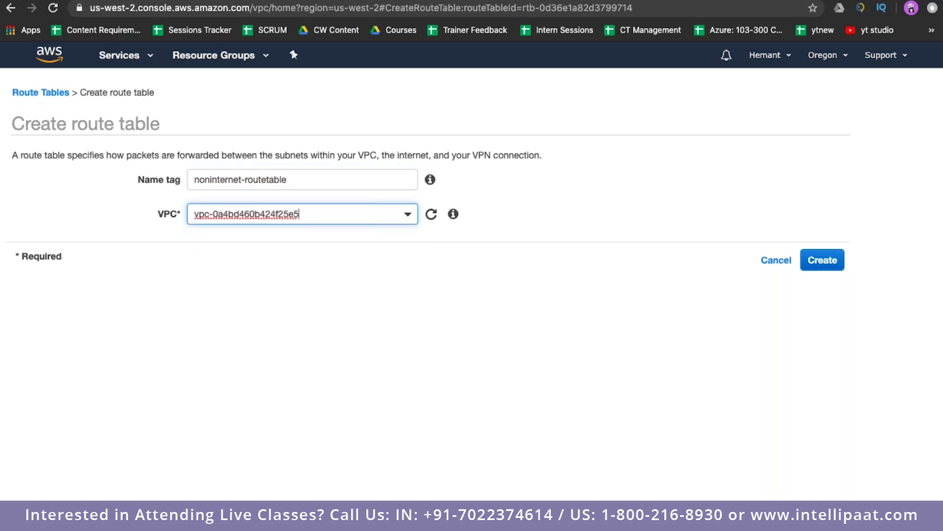
left_click(826, 266)
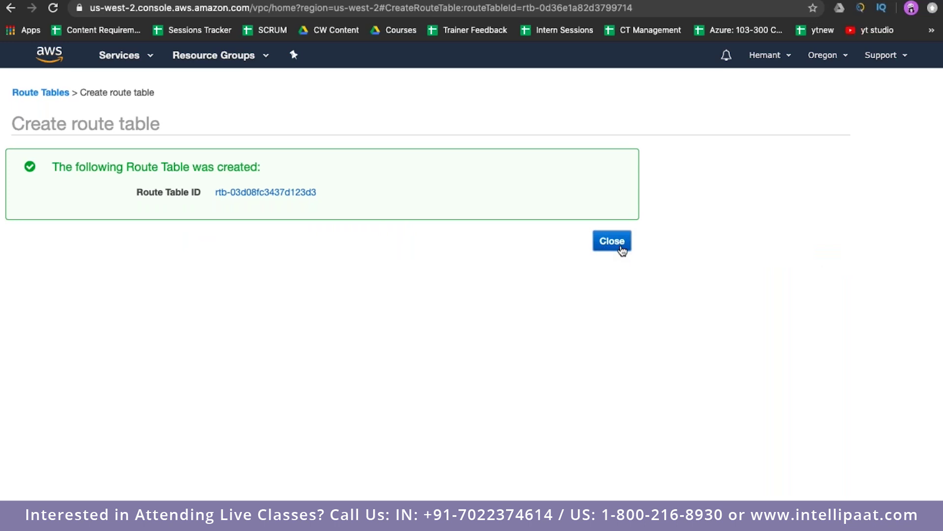
left_click(618, 243)
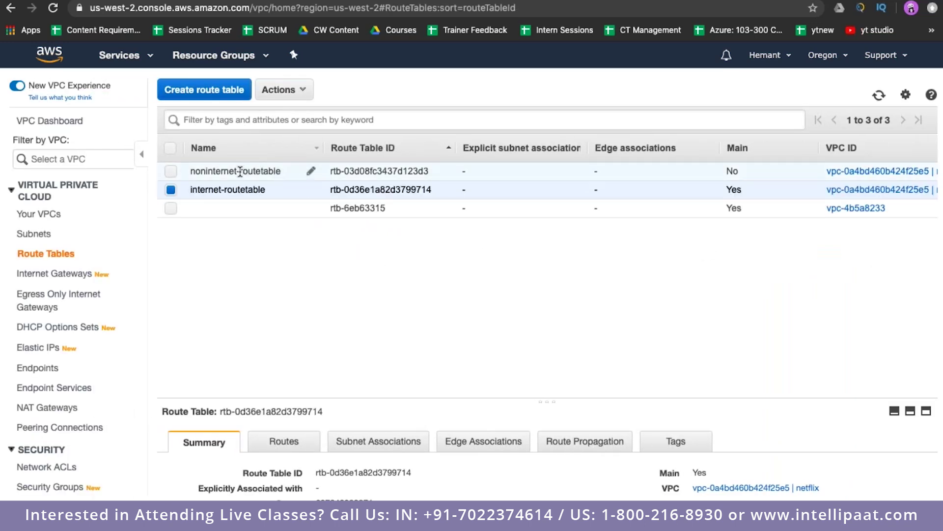
left_click(172, 172)
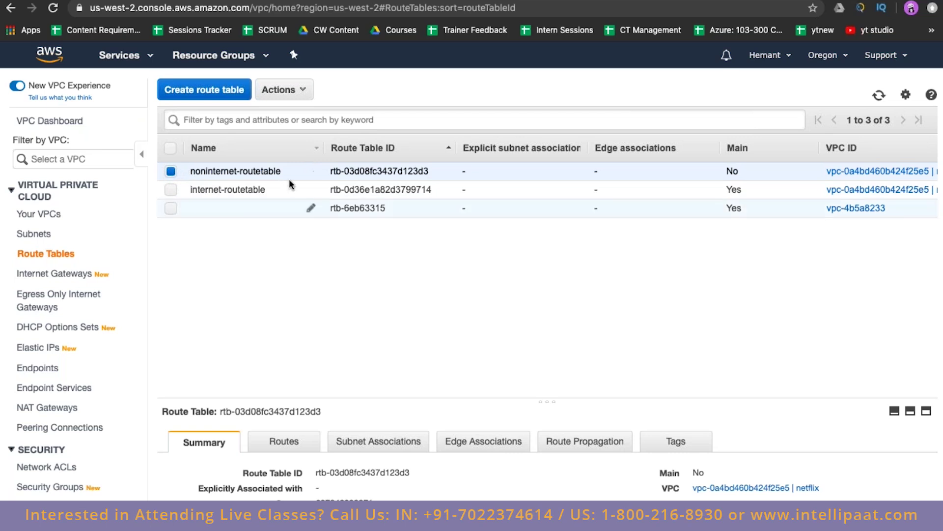
left_click_drag(197, 170, 274, 171)
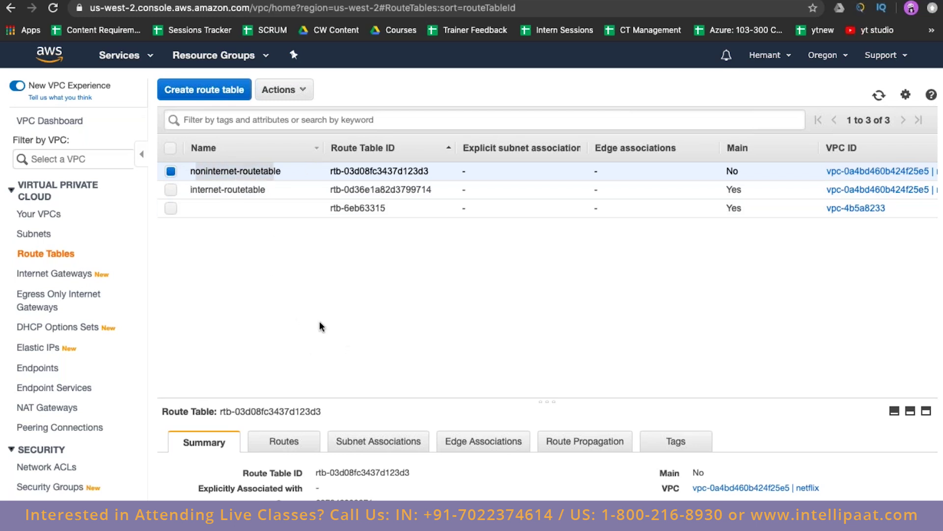
left_click(172, 172)
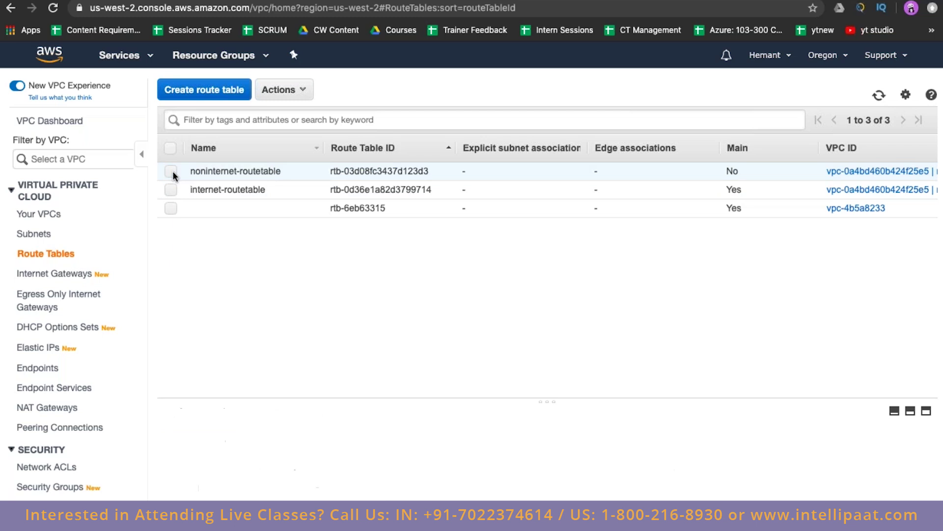
left_click(172, 172)
- Associate the public-2a and public-2b subnets with internet-routetable and check its list of associated subnets
left_click(171, 190)
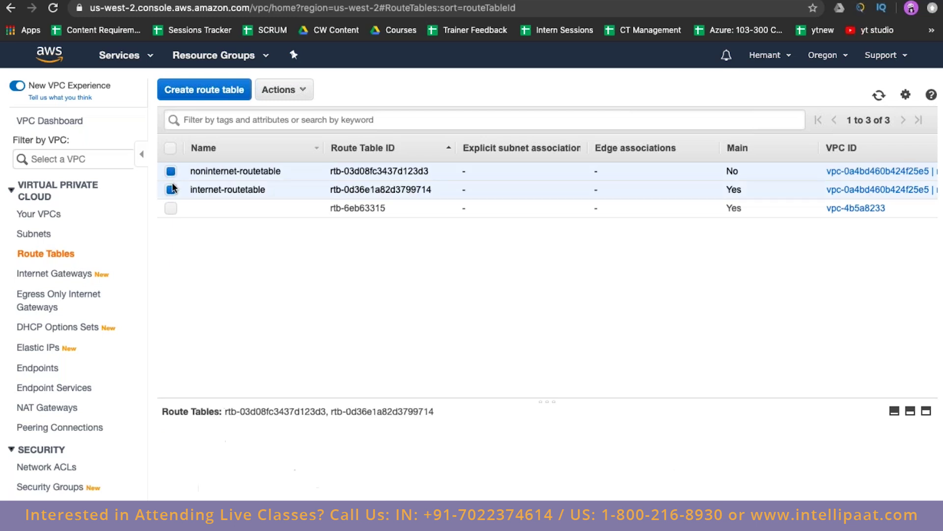
left_click(171, 172)
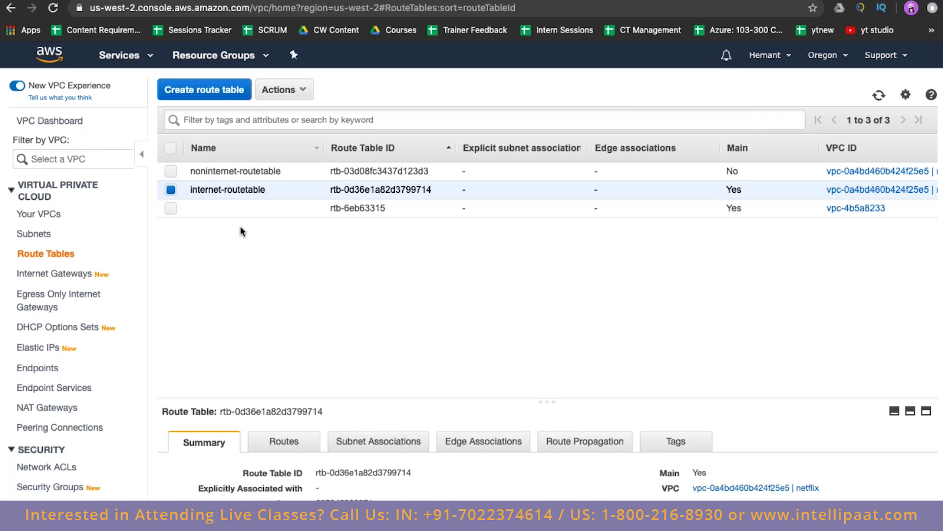
left_click(380, 444)
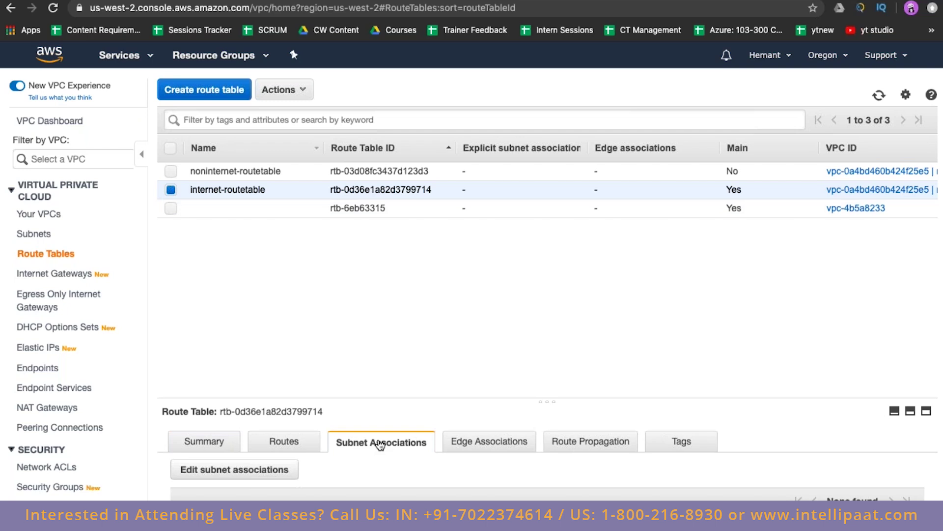
scroll(433, 484, "down", 3)
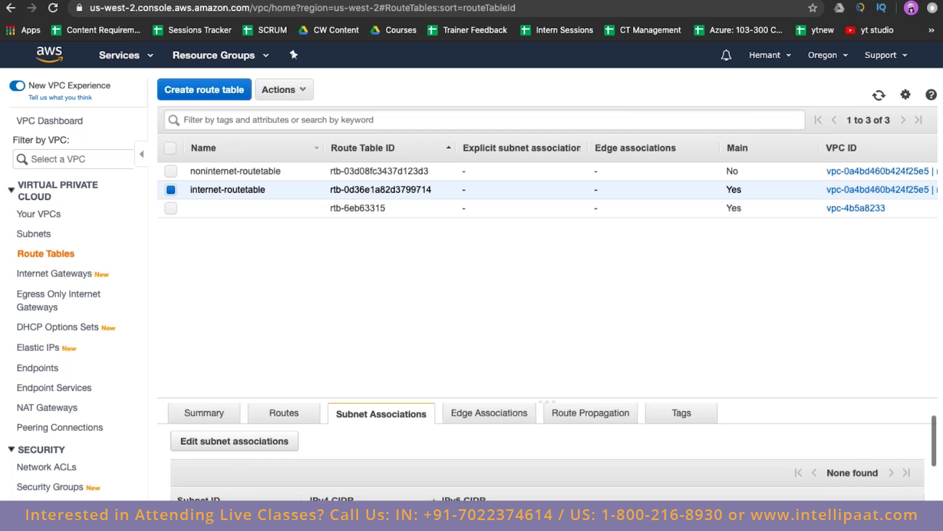
left_click(280, 464)
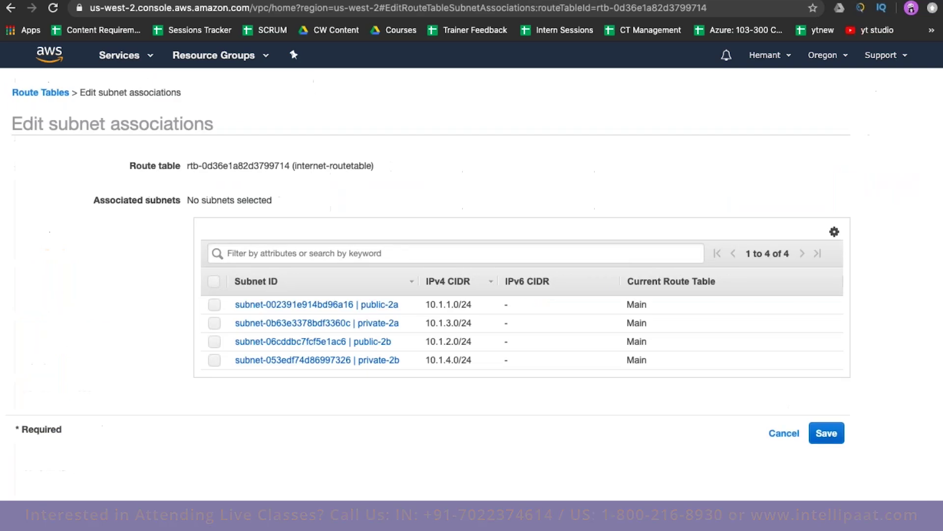
left_click(214, 304)
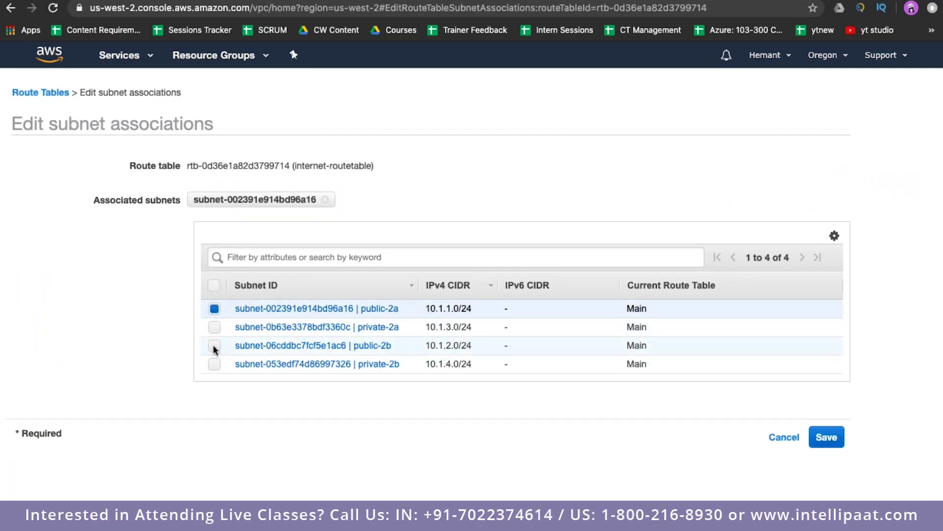
left_click(214, 346)
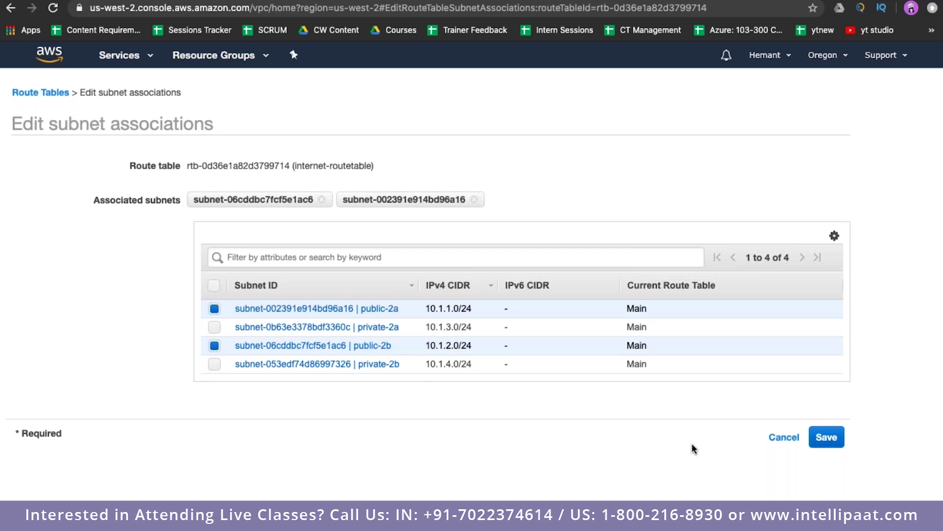
left_click(827, 437)
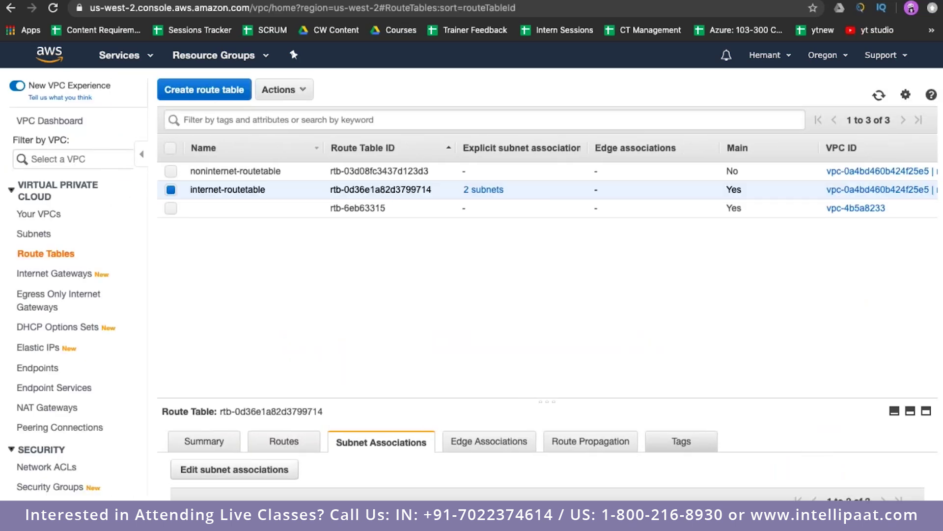
scroll(488, 476, "down", 3)
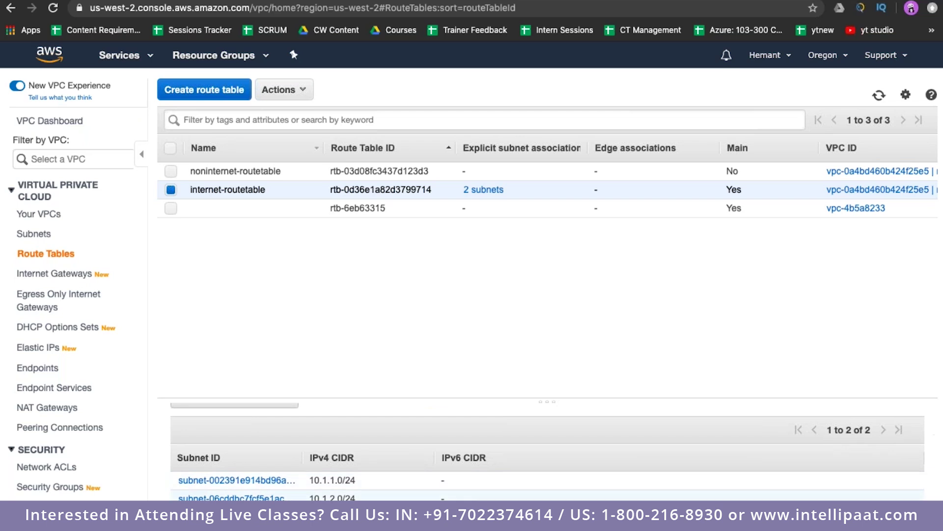
scroll(482, 484, "up", 1)
scroll(482, 484, "down", 1)
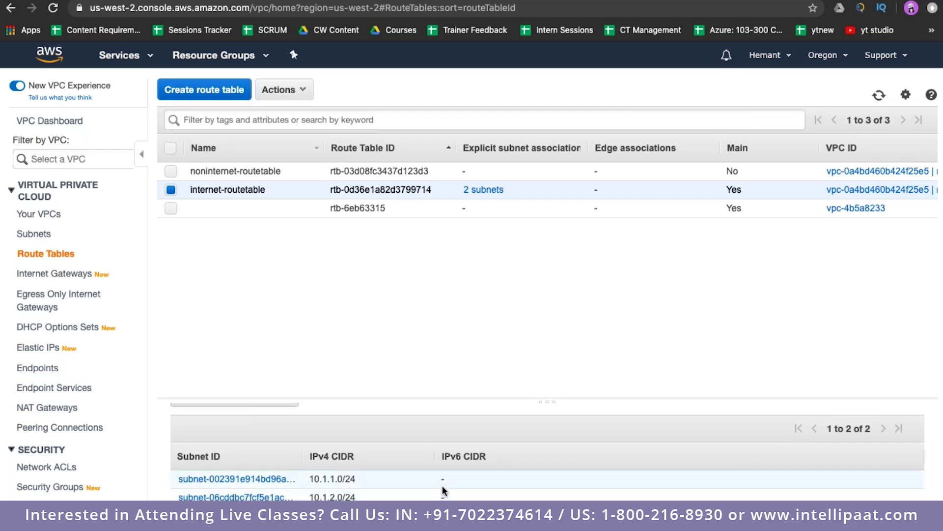
scroll(442, 485, "up", 3)
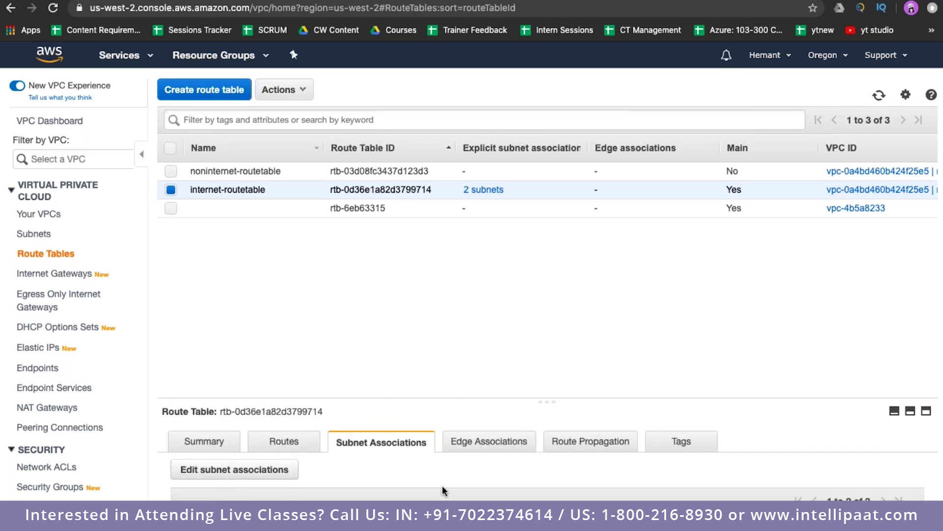
- Add a route with destination 0.0.0.0/0 to internet-routetable
left_click(301, 445)
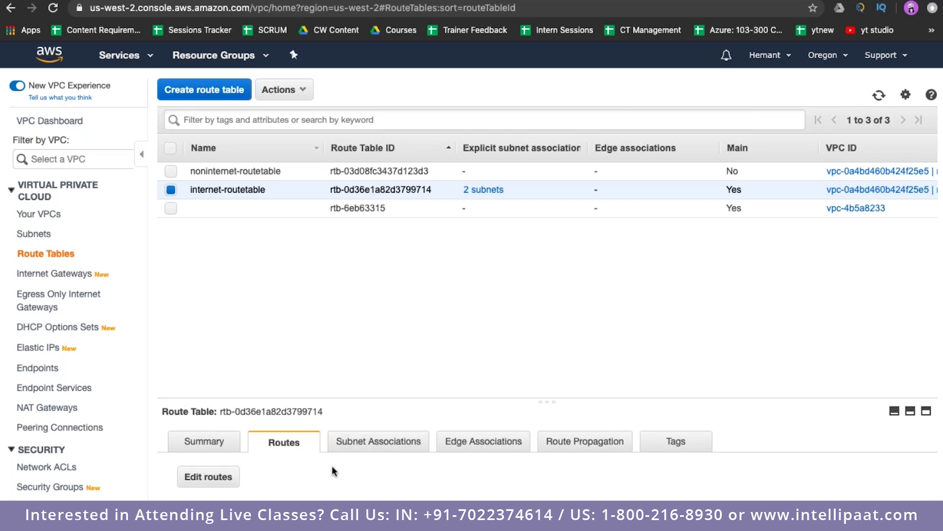
scroll(332, 464, "down", 2)
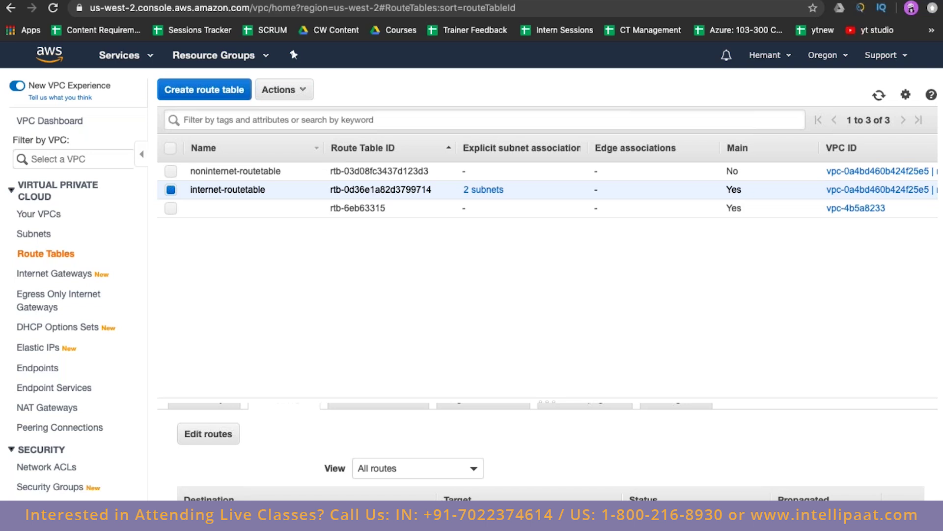
left_click(206, 435)
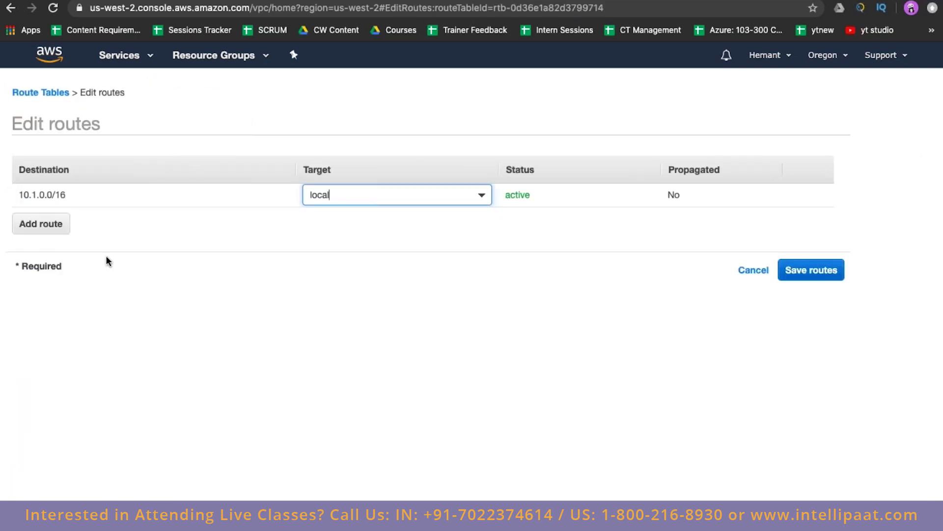
left_click(58, 231)
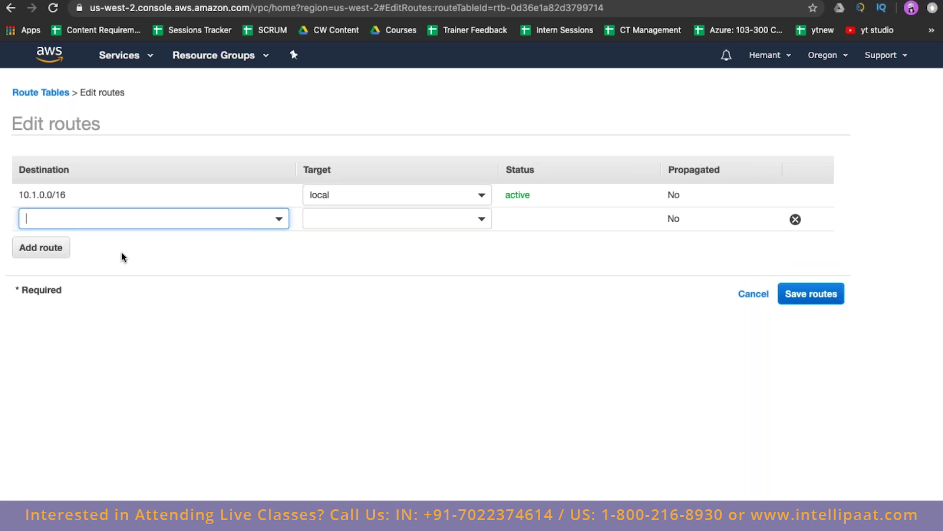
type("0.0.0.0/0")
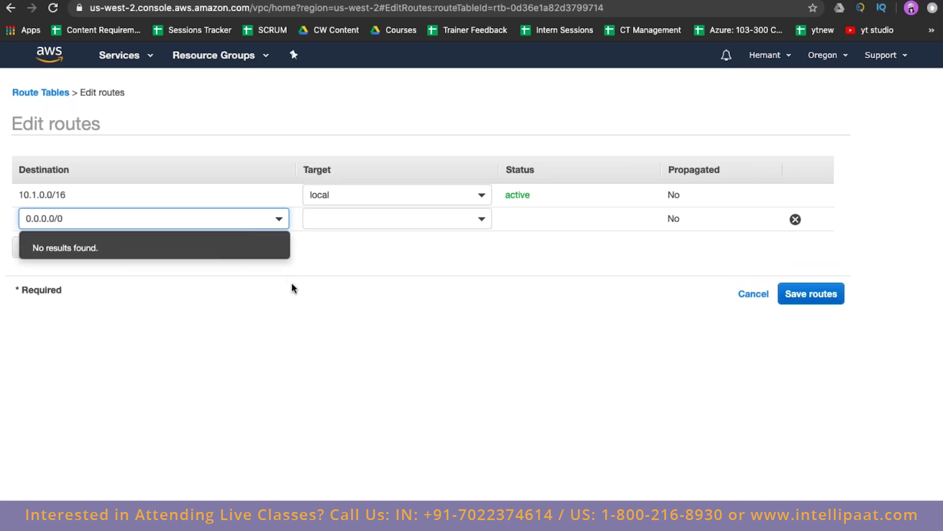
left_click(292, 288)
left_click(54, 220)
triple_click(54, 220)
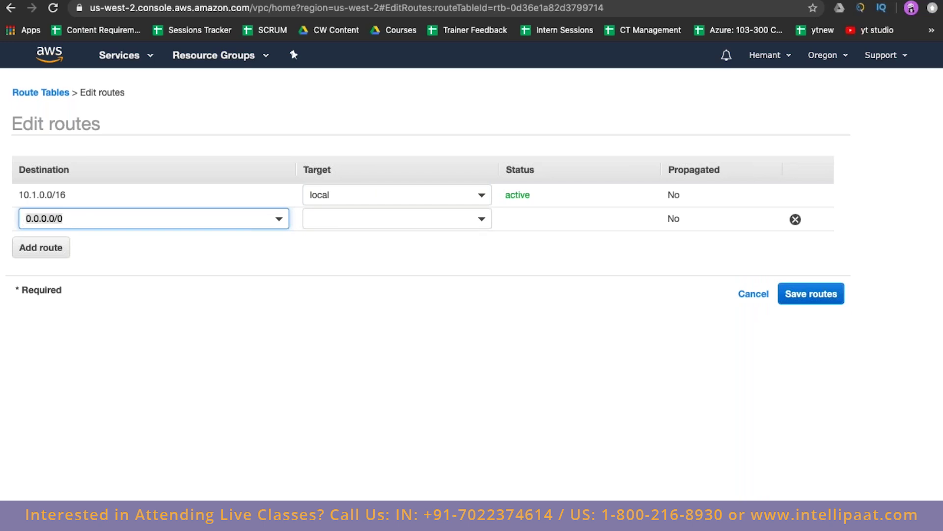
left_click(77, 219)
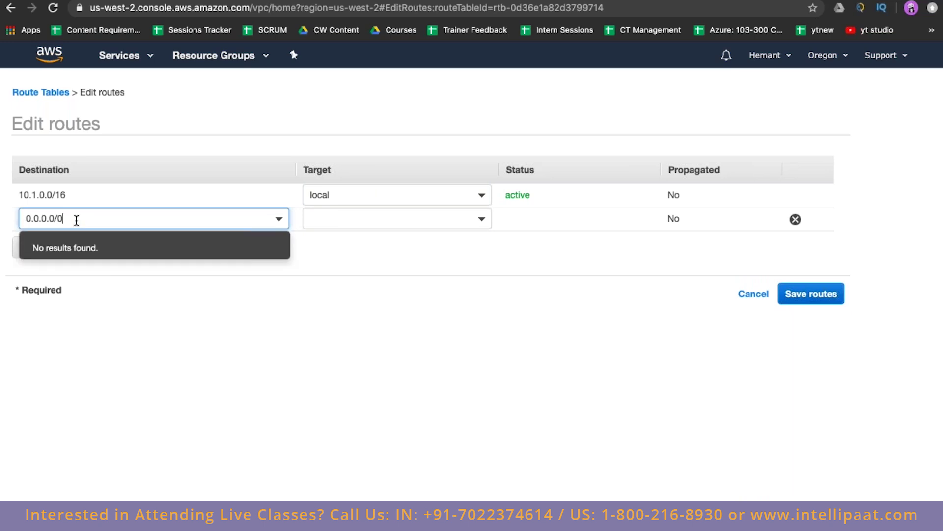
left_click(240, 324)
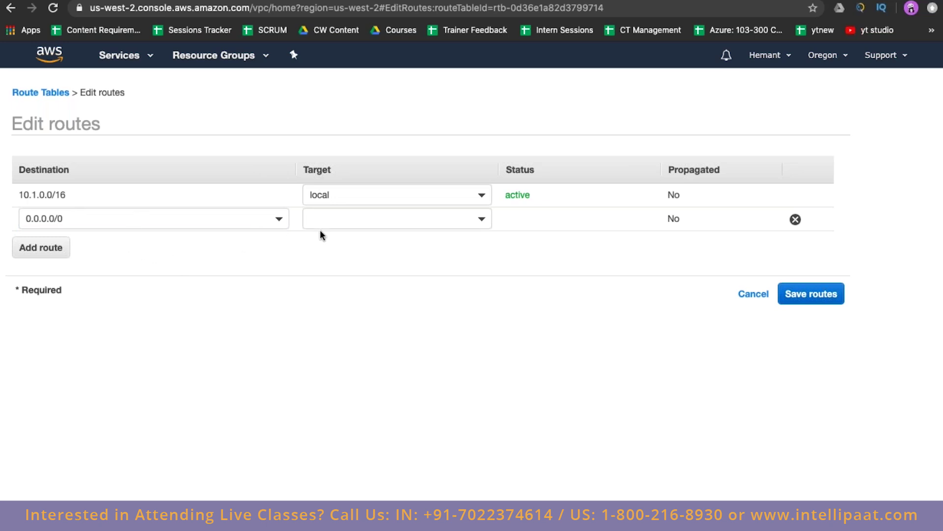
- Target the new 0.0.0.0/0 route at the netflix-network-ig internet gateway and save the routes
left_click(381, 219)
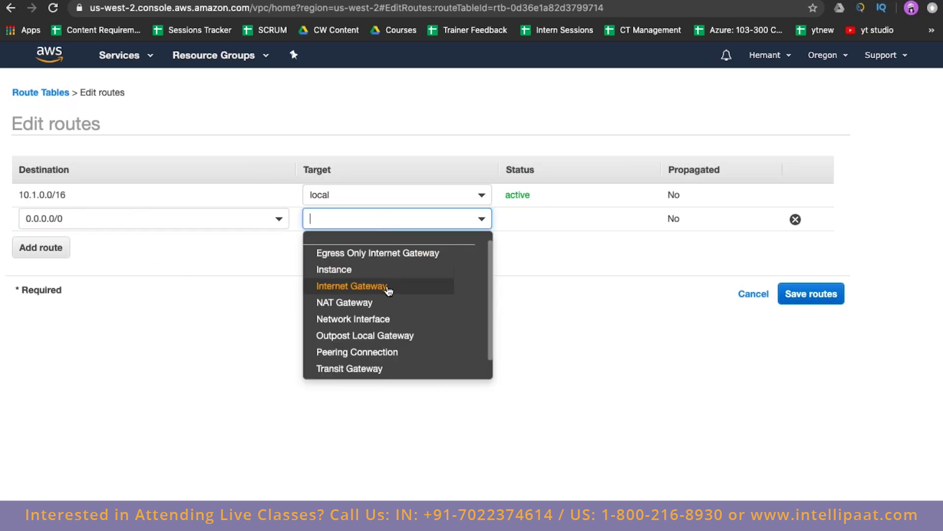
left_click(352, 286)
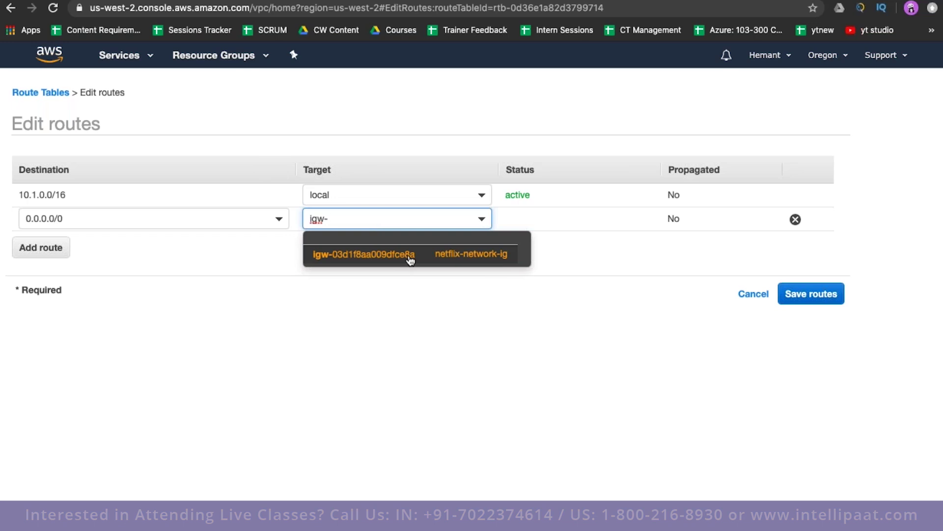
left_click(410, 257)
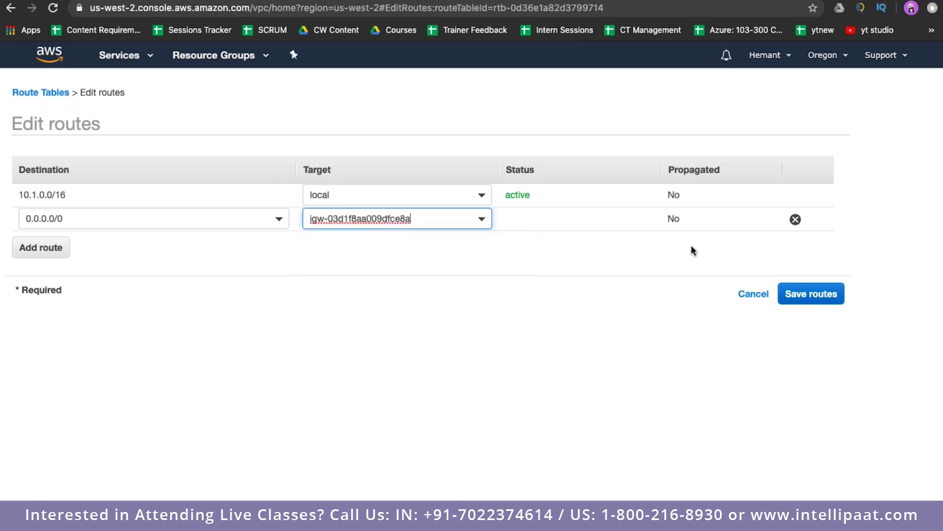
left_click(814, 299)
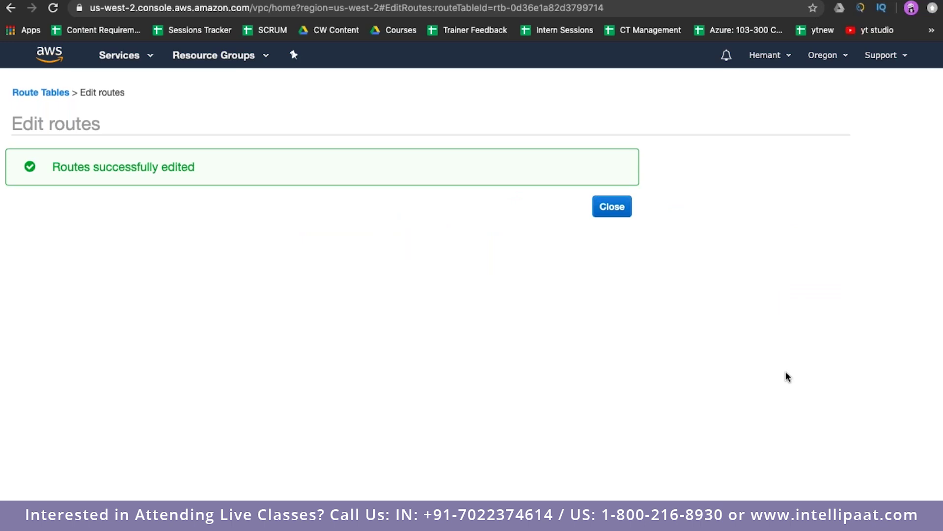
left_click(611, 206)
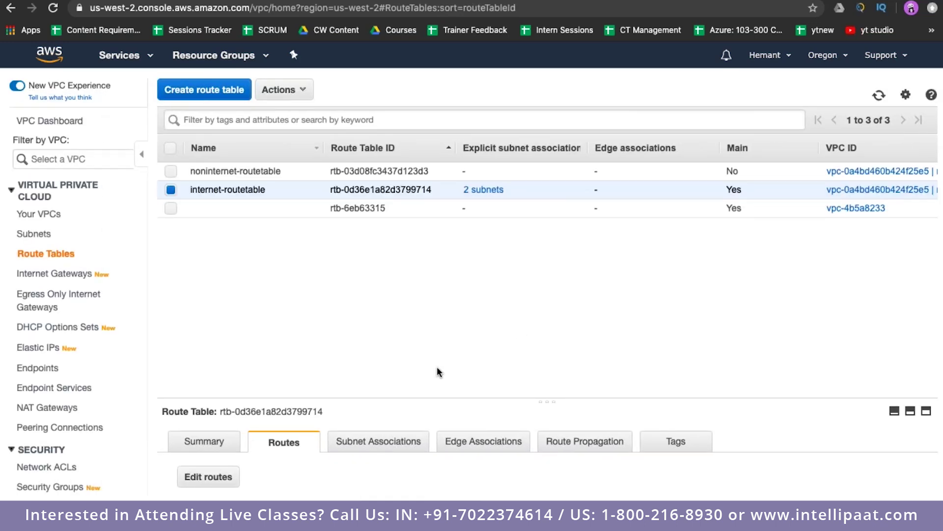
- Review internet-routetable's associated subnets, widening the Subnet ID column to show their names, and check its routes
left_click(400, 441)
scroll(420, 462, "down", 2)
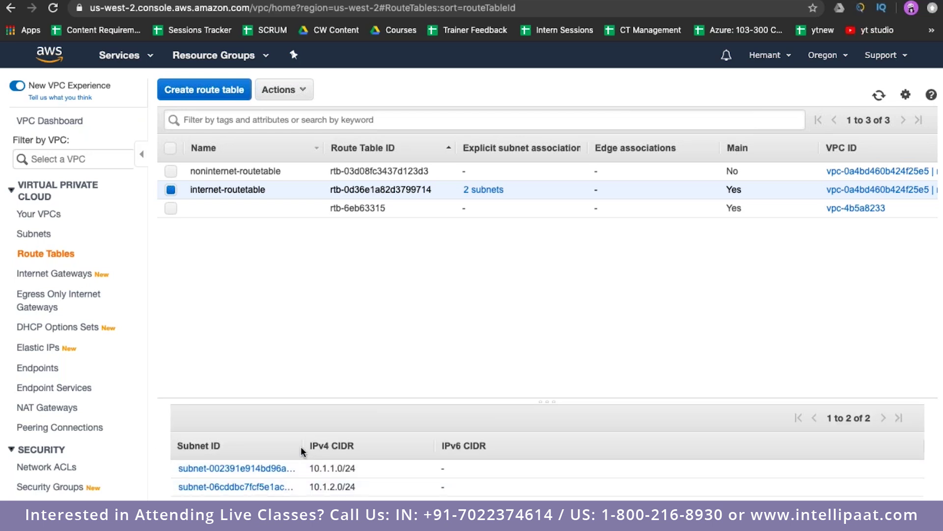
left_click_drag(300, 448, 465, 448)
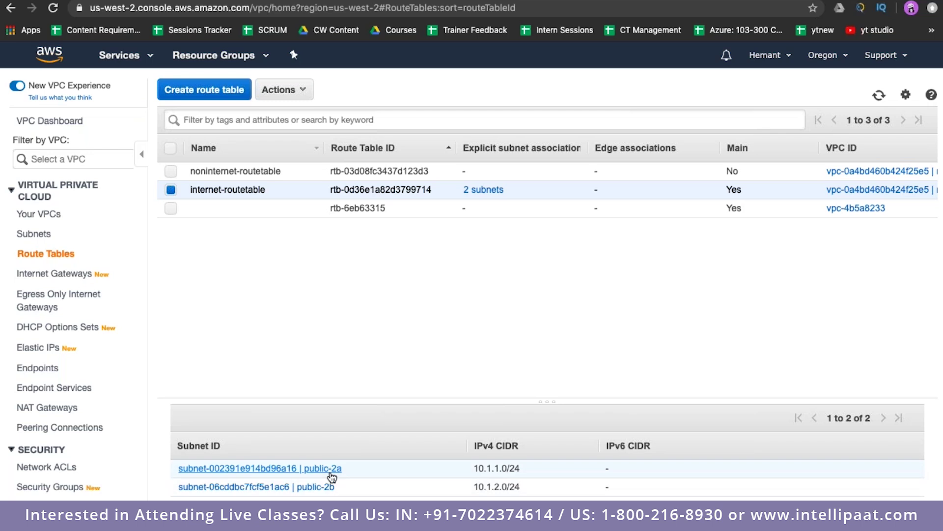
scroll(400, 439, "up", 3)
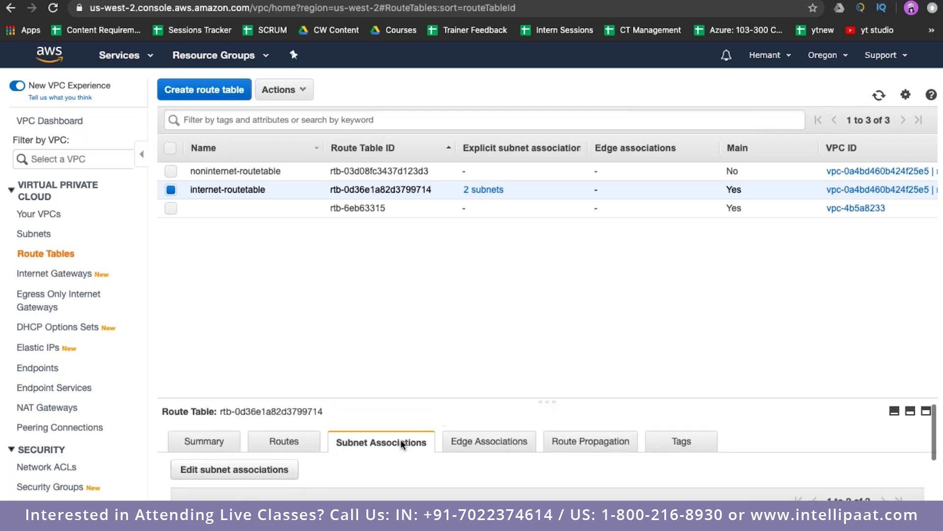
left_click(297, 443)
scroll(300, 444, "down", 3)
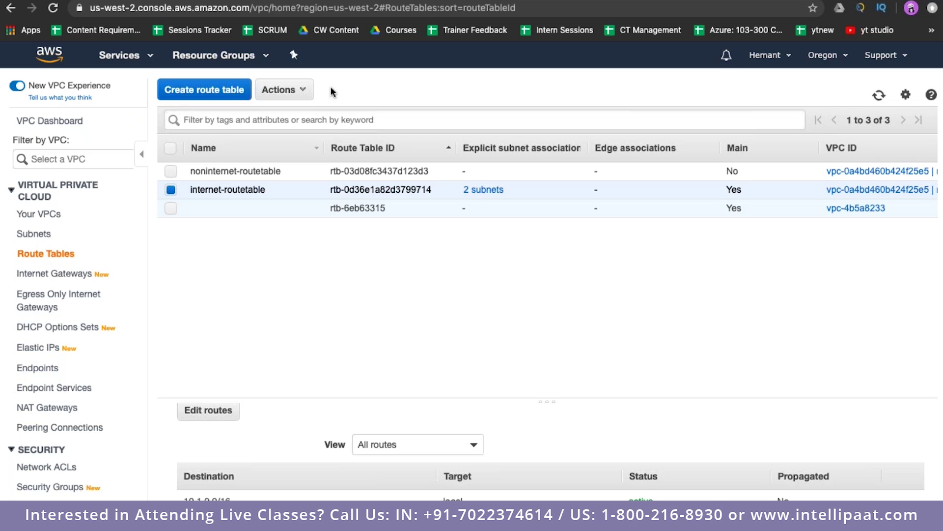
- In a new browser tab, write /16 in the address bar and replace it with /24 without loading a page
left_click(185, 2)
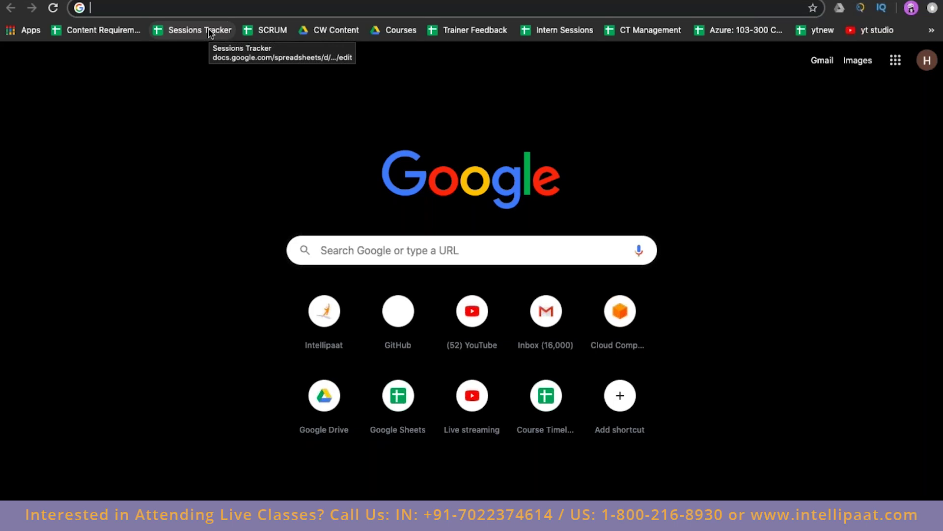
type("/16")
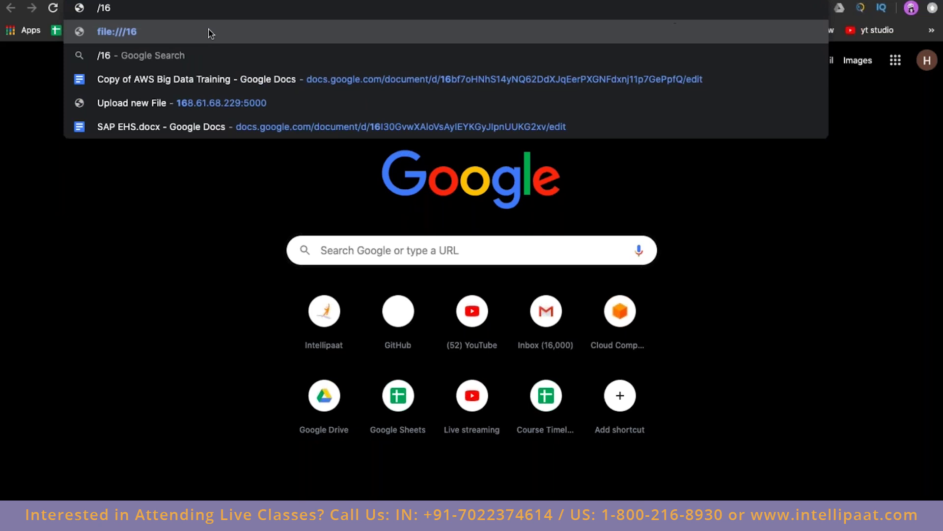
key("BackSpace")
key("BackSpace")
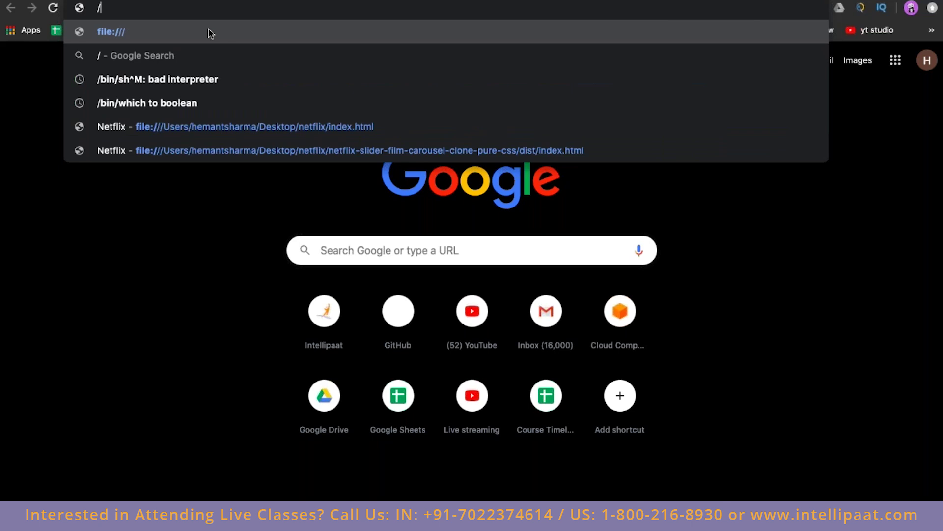
type("24")
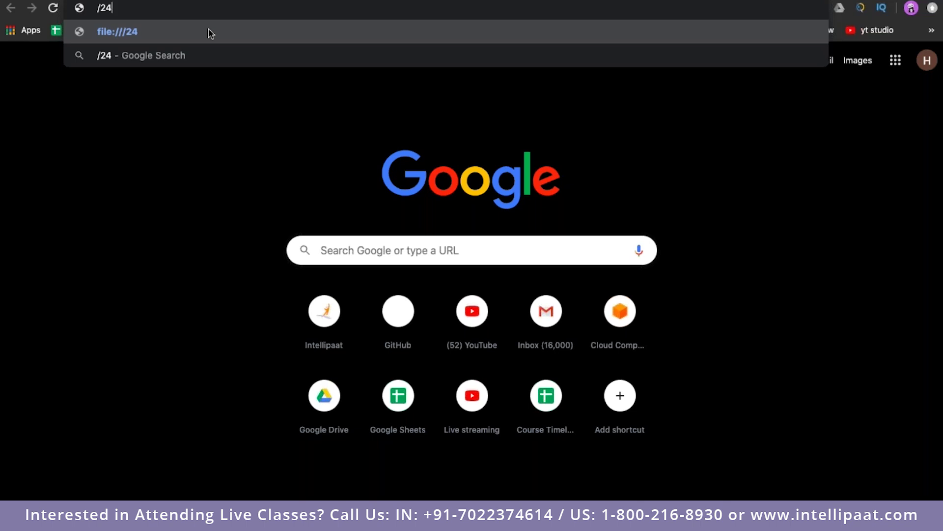
key("Down")
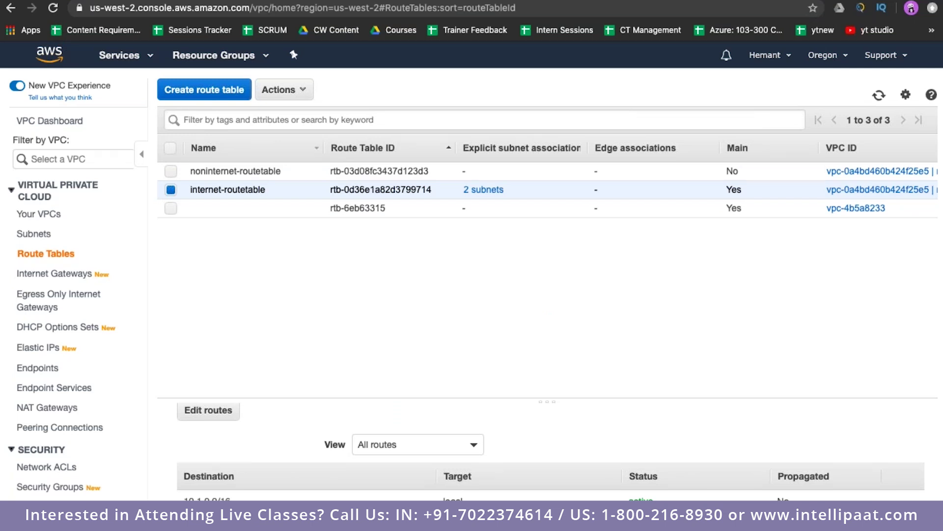
- Look through the list of AWS regions and close it without switching region
scroll(548, 280, "down", 1)
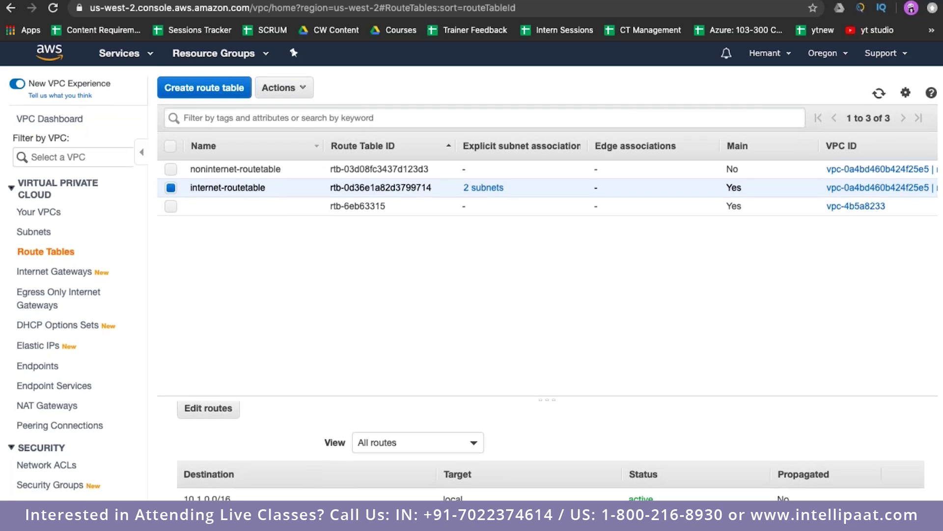
scroll(548, 280, "up", 1)
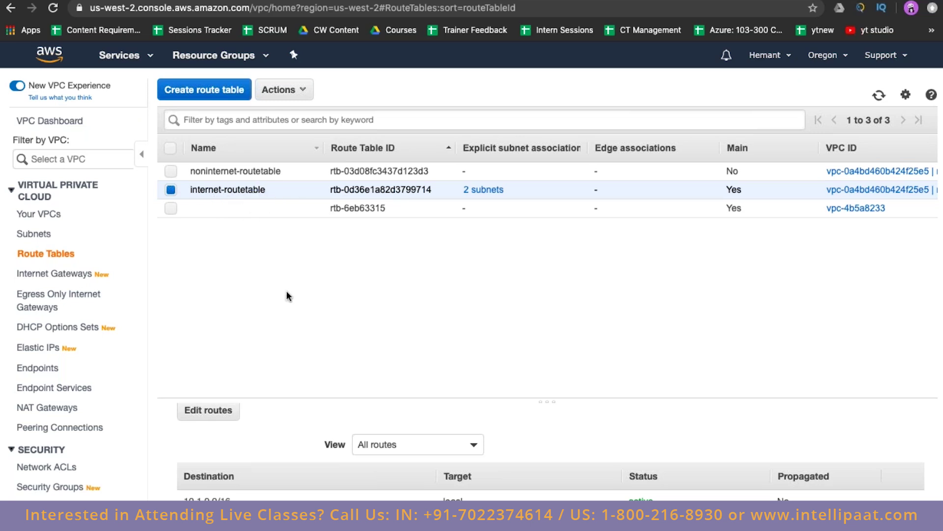
left_click(824, 61)
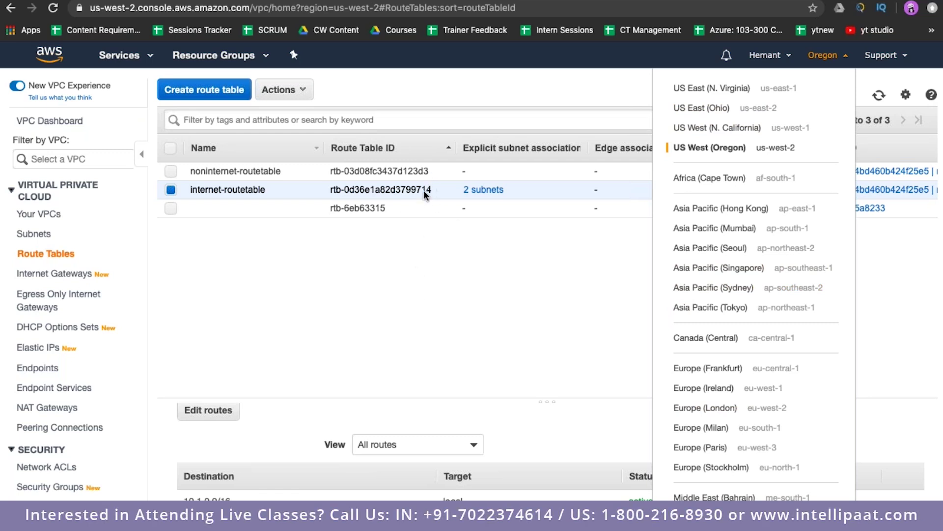
left_click(469, 284)
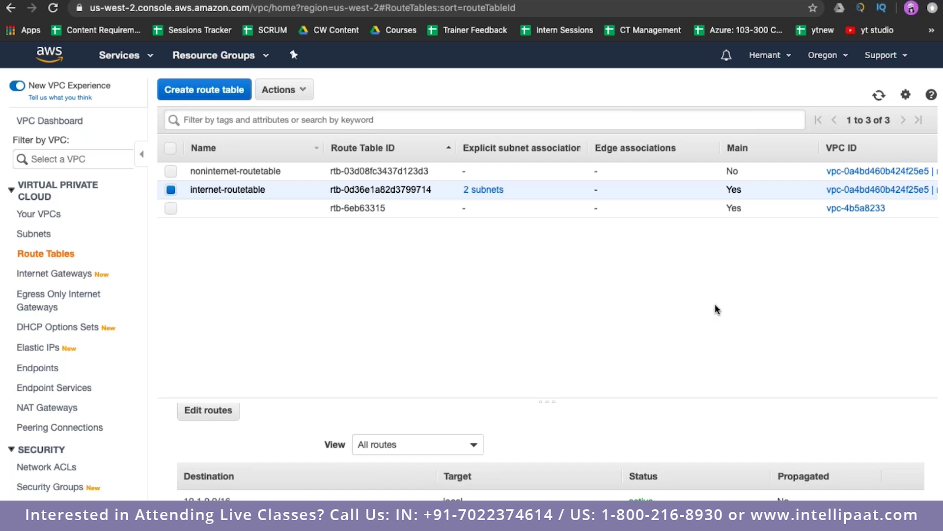
- Examine the routes of noninternet-routetable and clear its selection
left_click(172, 173)
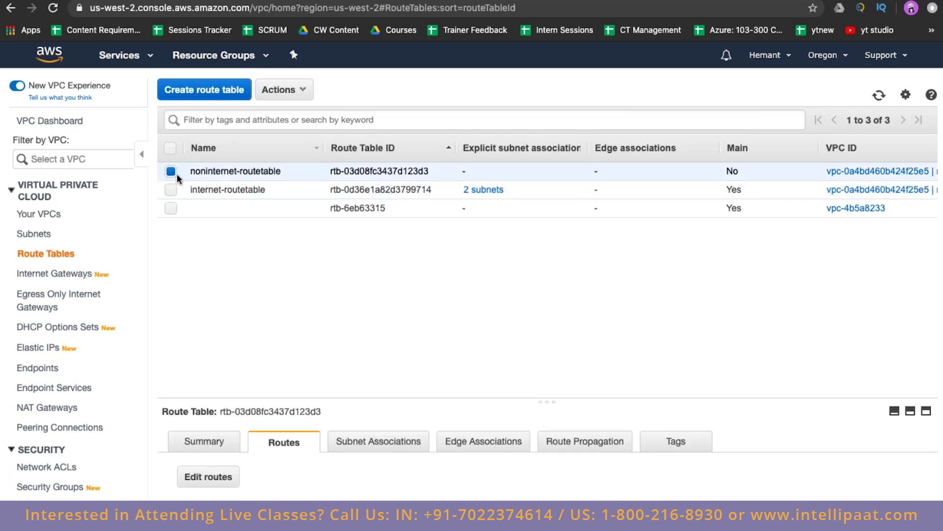
scroll(287, 484, "down", 2)
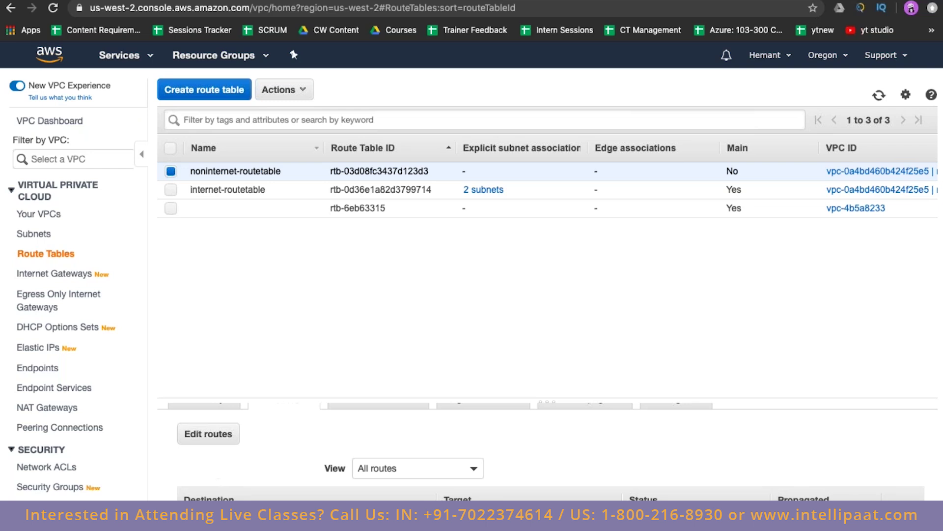
left_click(171, 172)
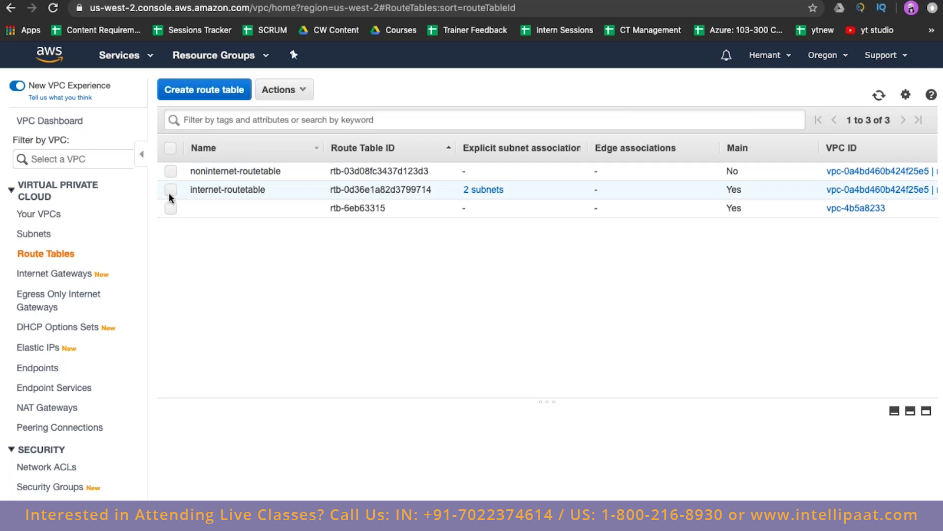
- Open the subnet list and compare the public-2a and private-2a subnets, leaving only private-2a selected
left_click(47, 234)
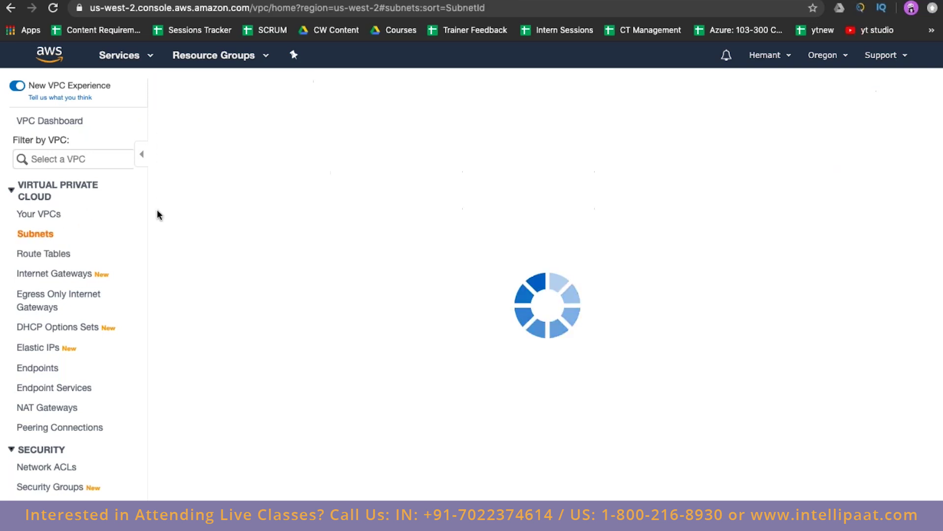
left_click(171, 171)
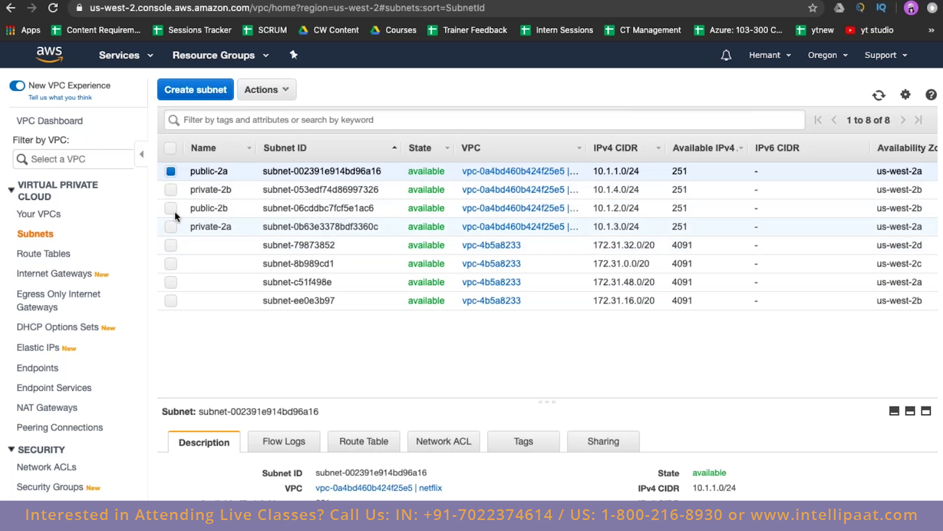
left_click(171, 226)
left_click(174, 172)
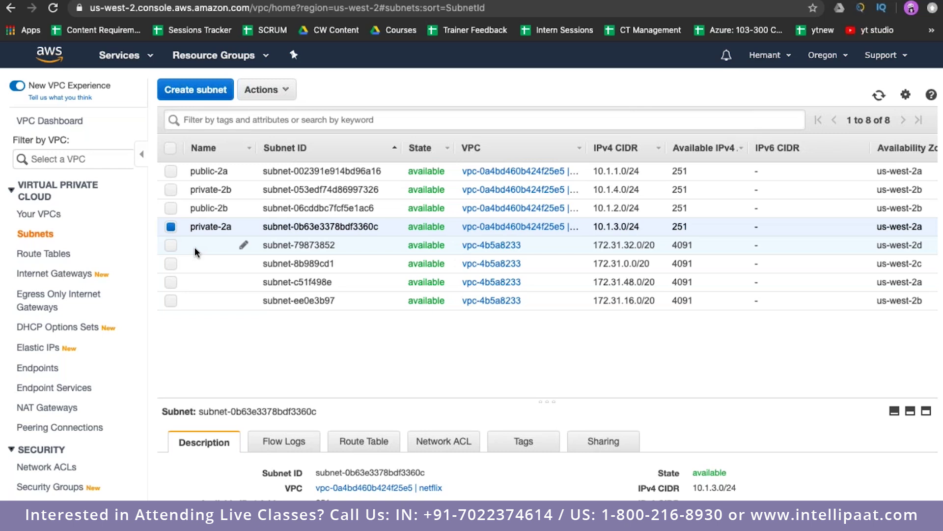
- Return to the route tables and examine the routes of internet-routetable
left_click(58, 254)
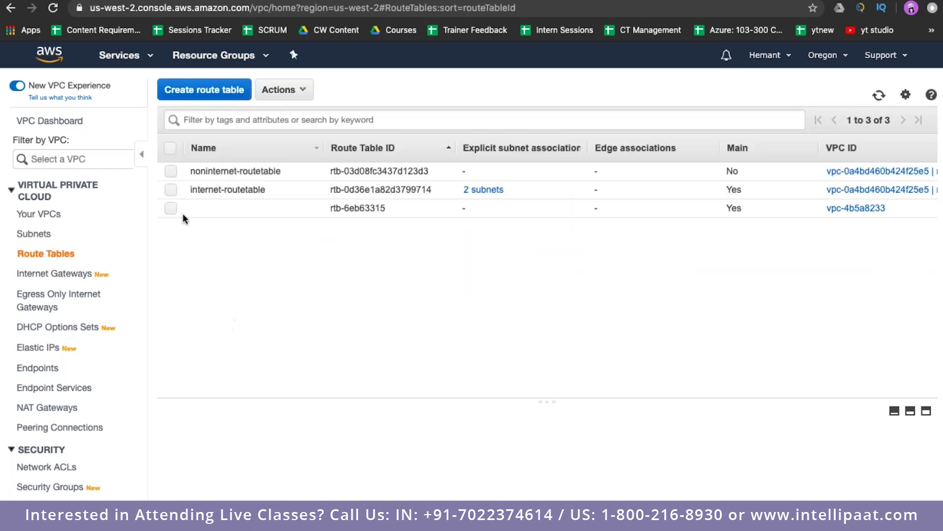
left_click(172, 190)
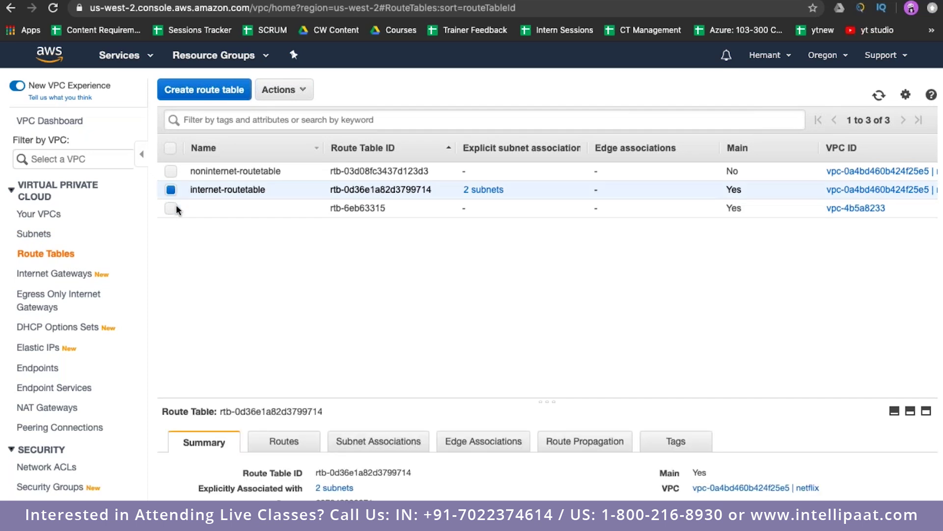
left_click(284, 445)
scroll(281, 482, "down", 3)
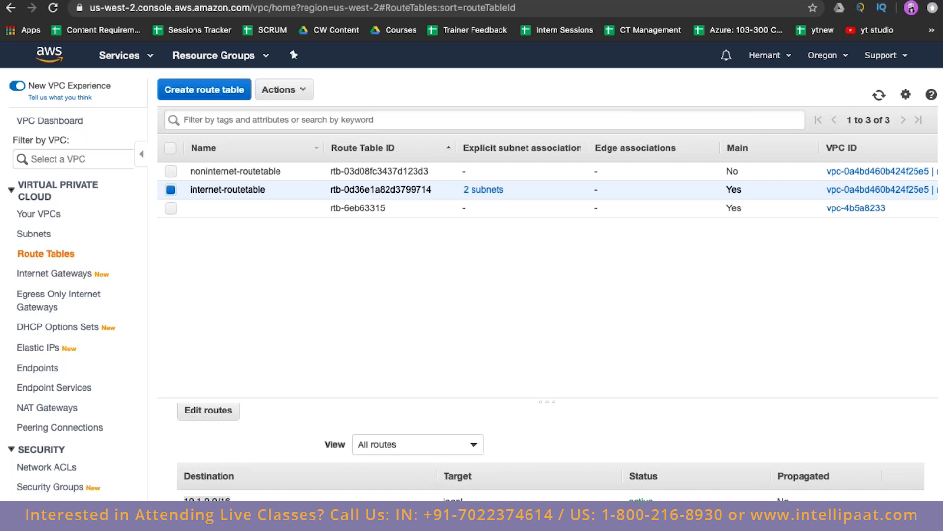
- Check the local route of internet-routetable, then select only noninternet-routetable and examine its routes
left_click_drag(443, 501, 463, 500)
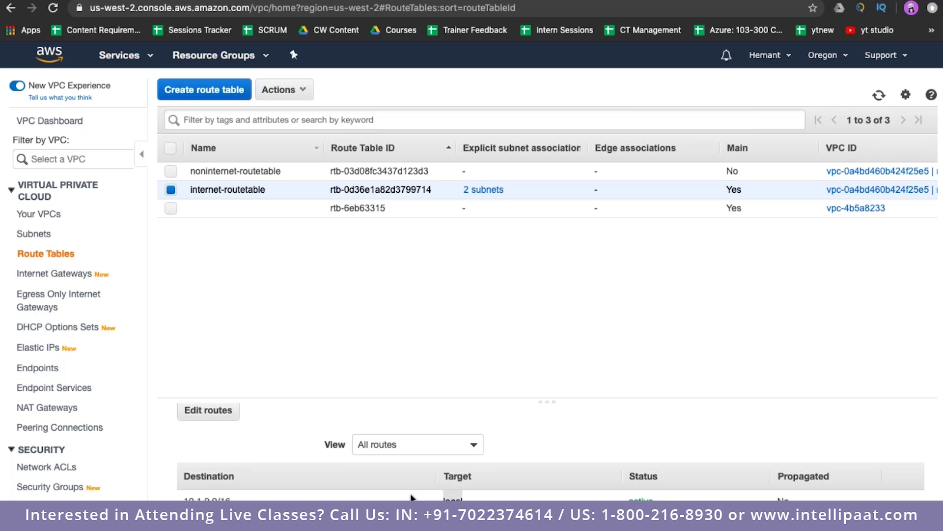
left_click(171, 190)
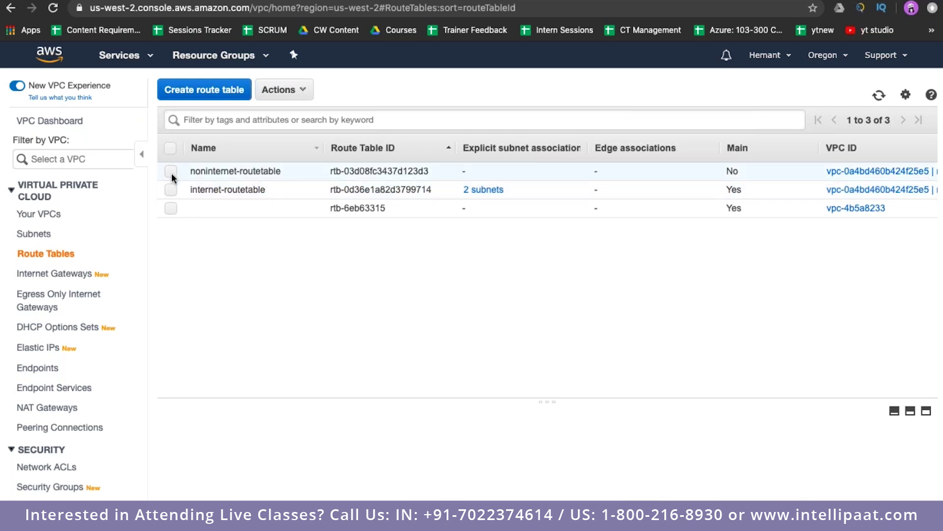
left_click(171, 171)
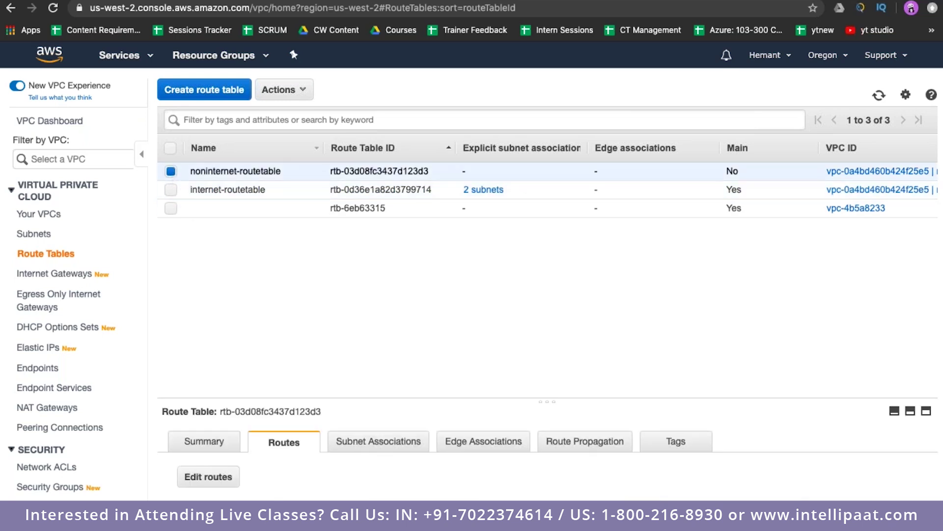
scroll(547, 451, "down", 2)
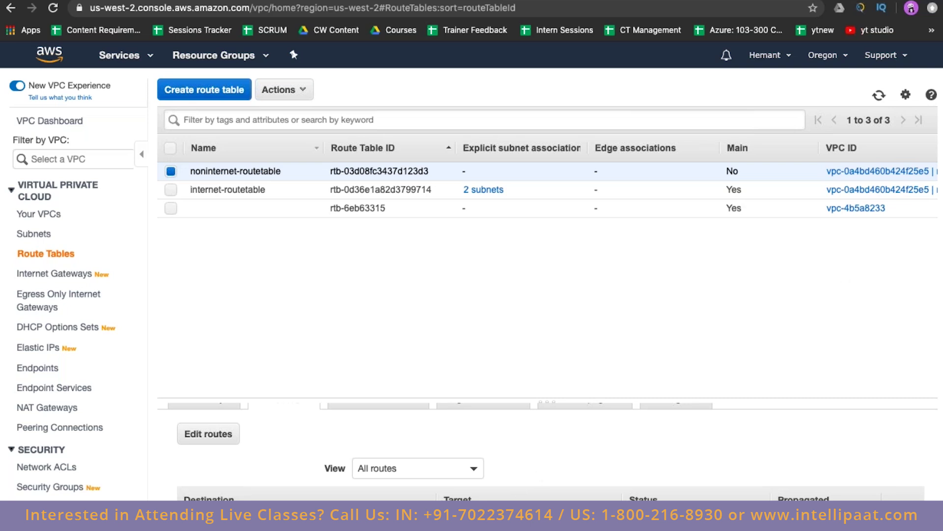
scroll(547, 453, "up", 2)
scroll(547, 453, "down", 2)
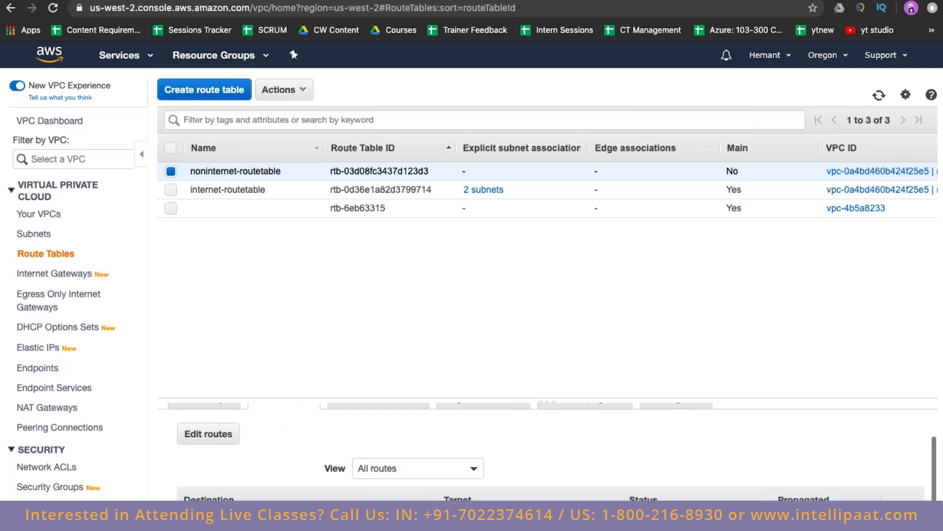
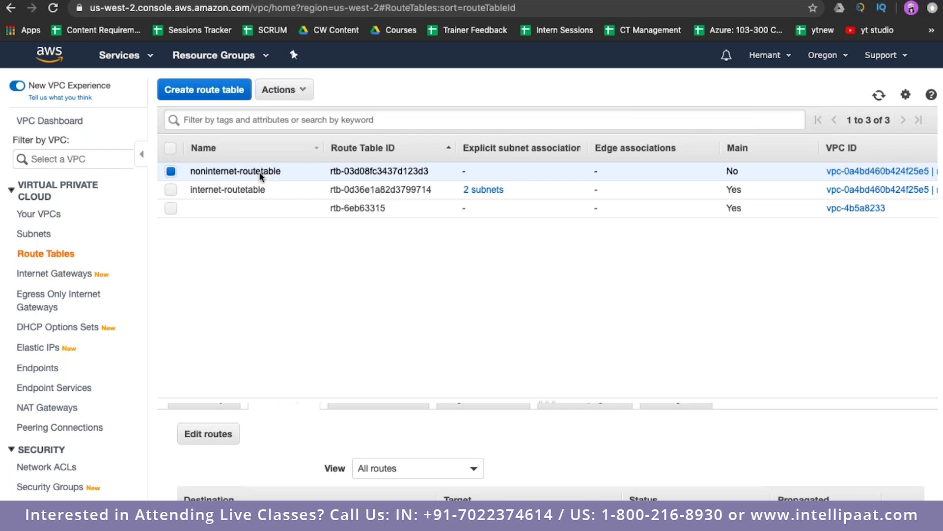
- Associate the private-2a and private-2b subnets with noninternet-routetable and save the subnet associations
left_click(288, 90)
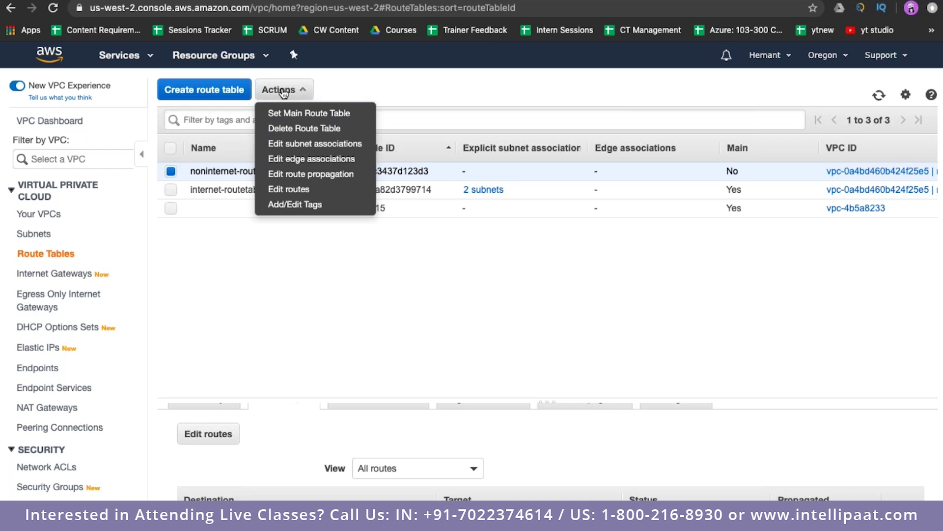
left_click(432, 307)
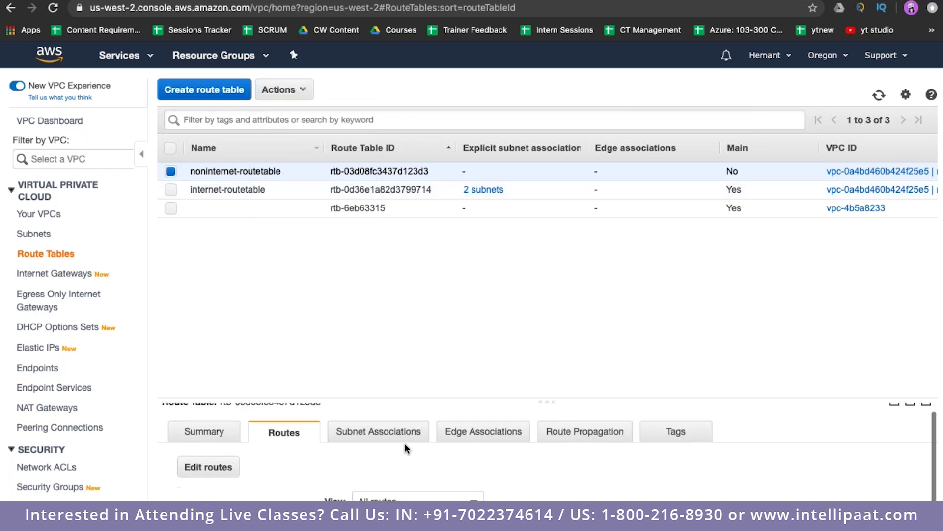
left_click(388, 444)
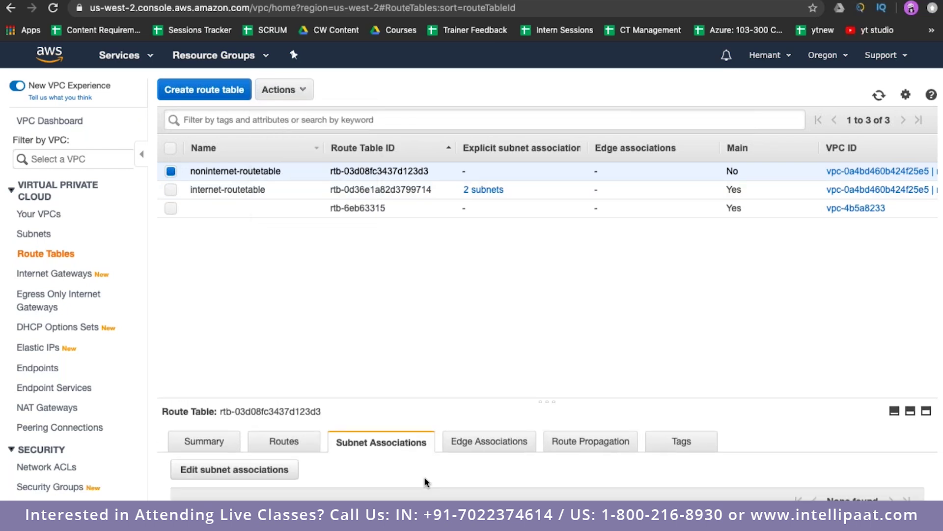
scroll(423, 476, "down", 2)
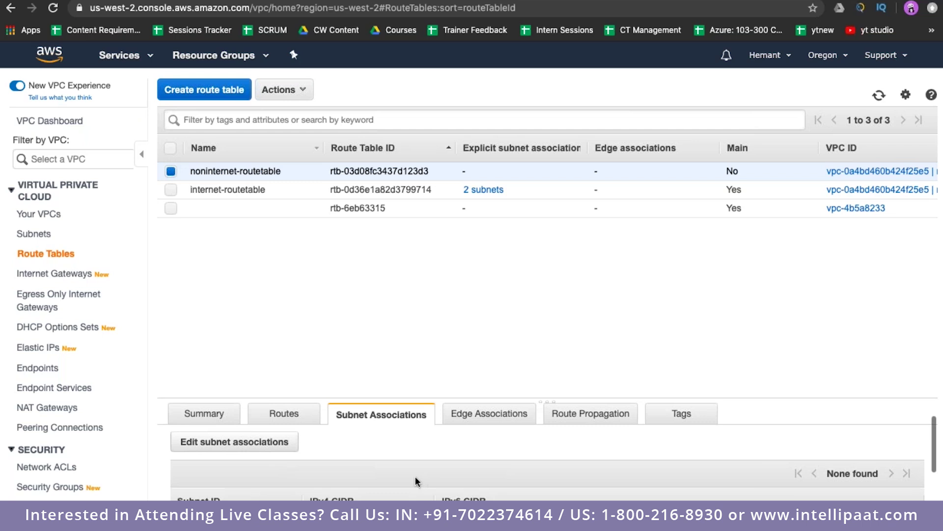
left_click(268, 444)
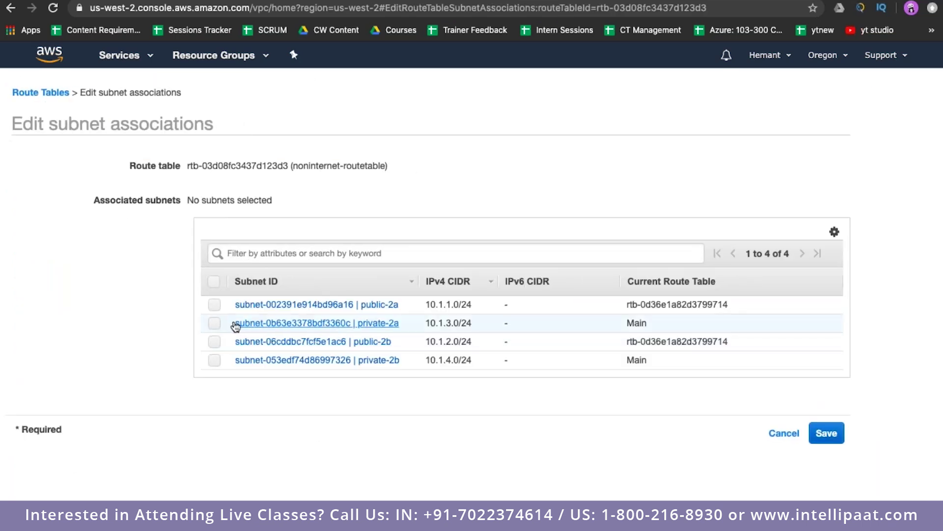
left_click(213, 327)
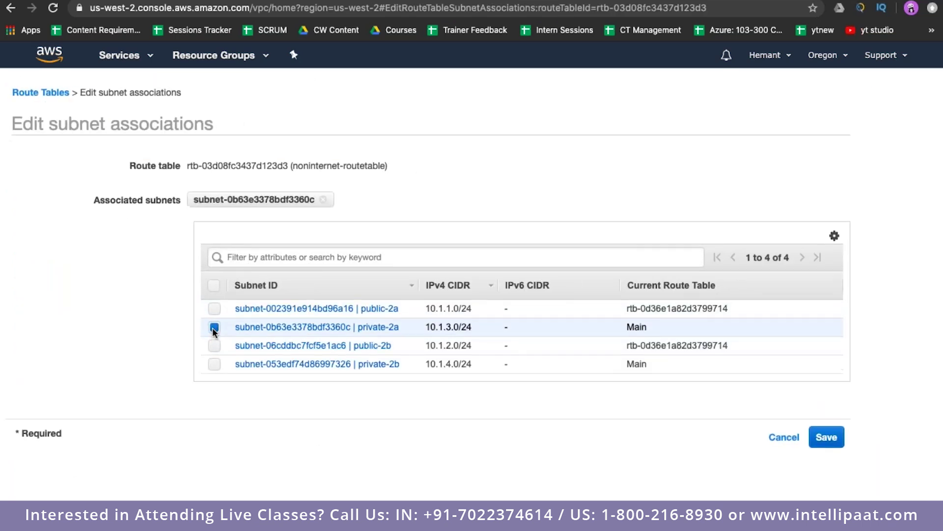
left_click(213, 365)
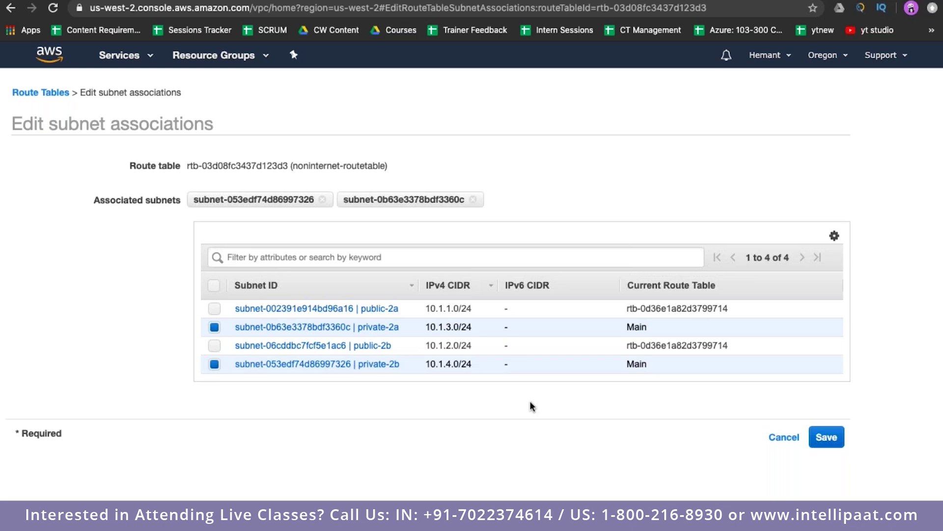
left_click(826, 436)
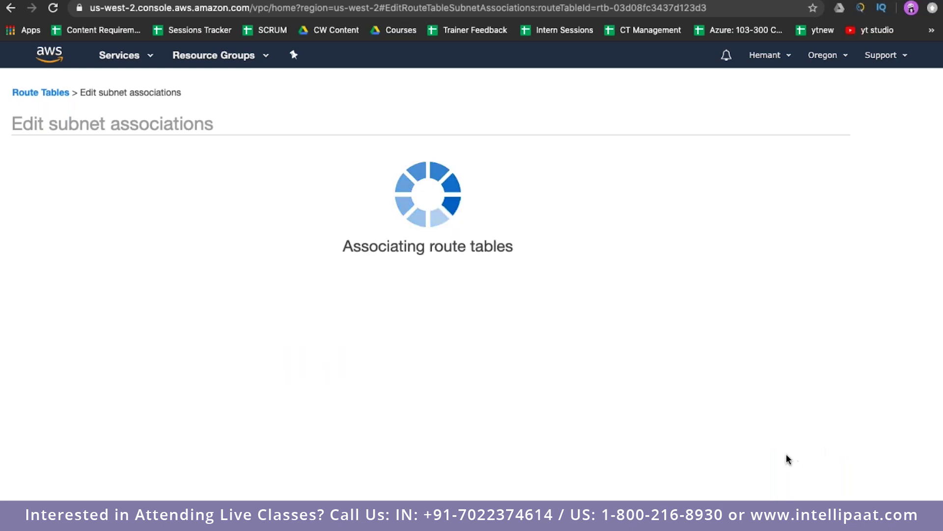
scroll(786, 457, "down", 3)
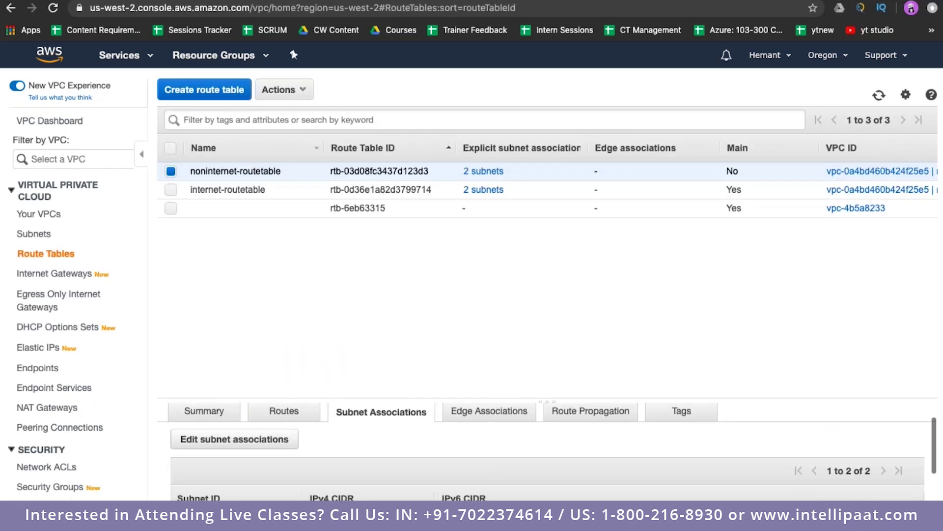
scroll(541, 452, "up", 1)
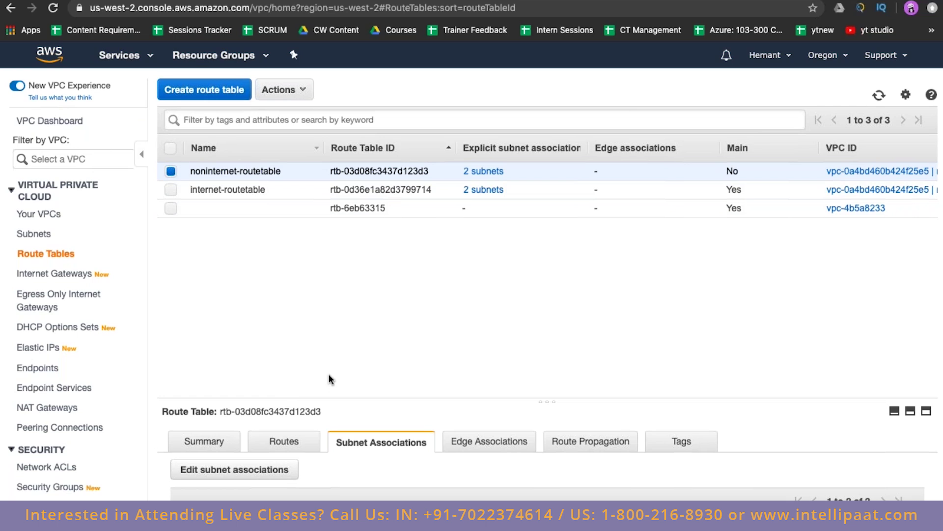
- Open the subnet list and enable auto-assign public IPv4 address for the public-2a subnet
left_click(39, 238)
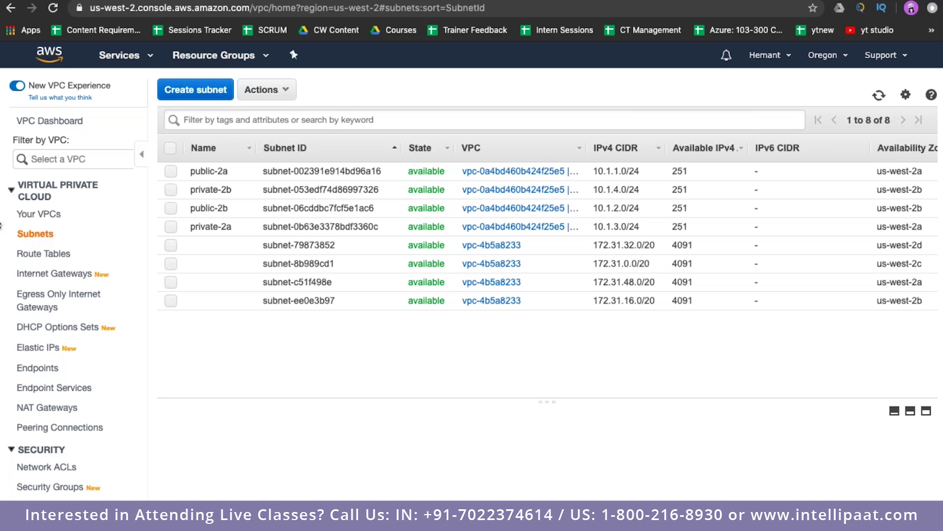
left_click(171, 172)
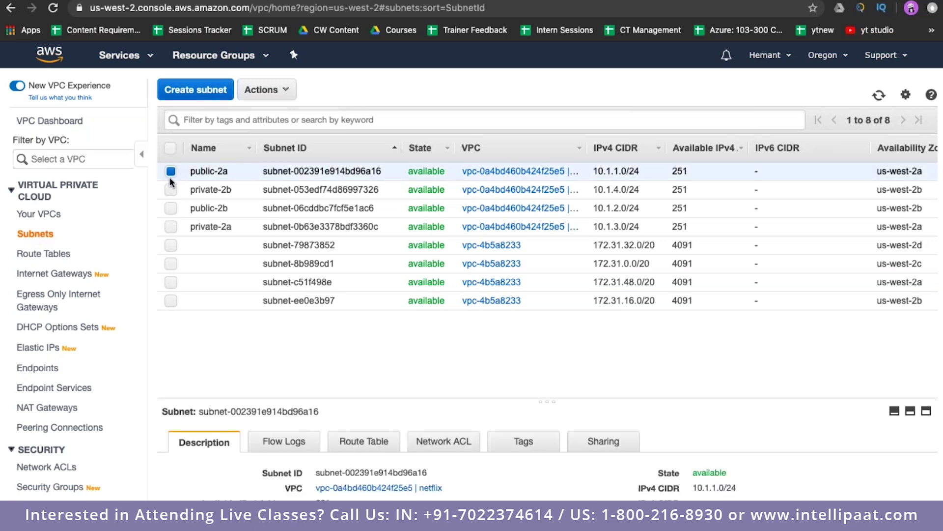
left_click(279, 91)
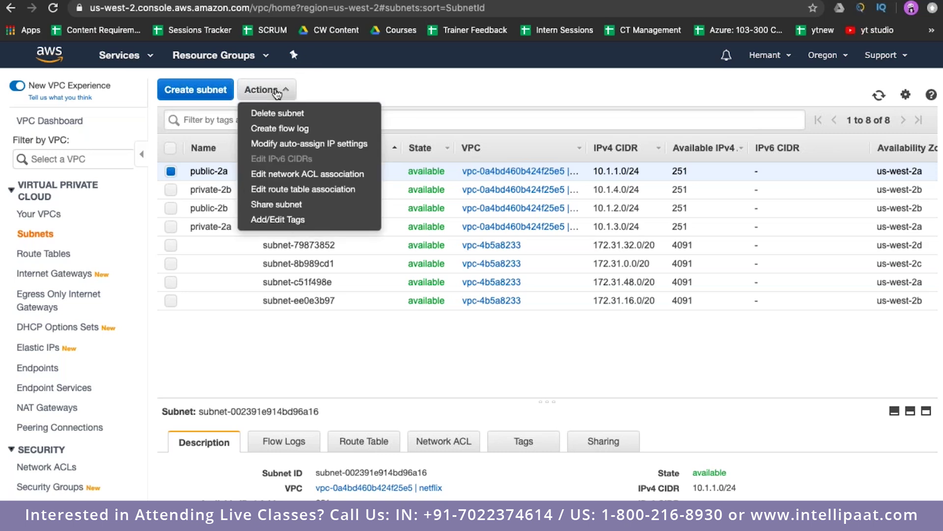
left_click(280, 147)
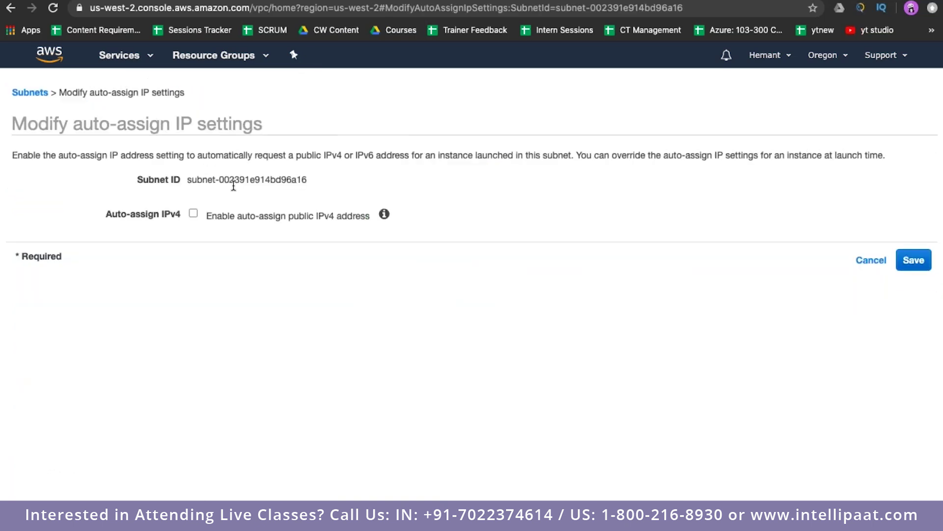
left_click(193, 215)
left_click(912, 261)
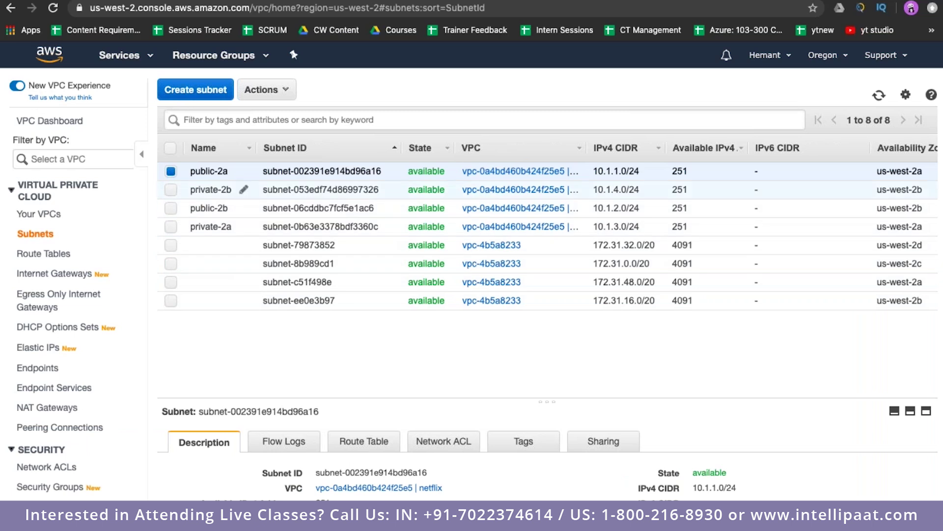
mouse_move(202, 173)
left_click_drag(202, 173, 228, 173)
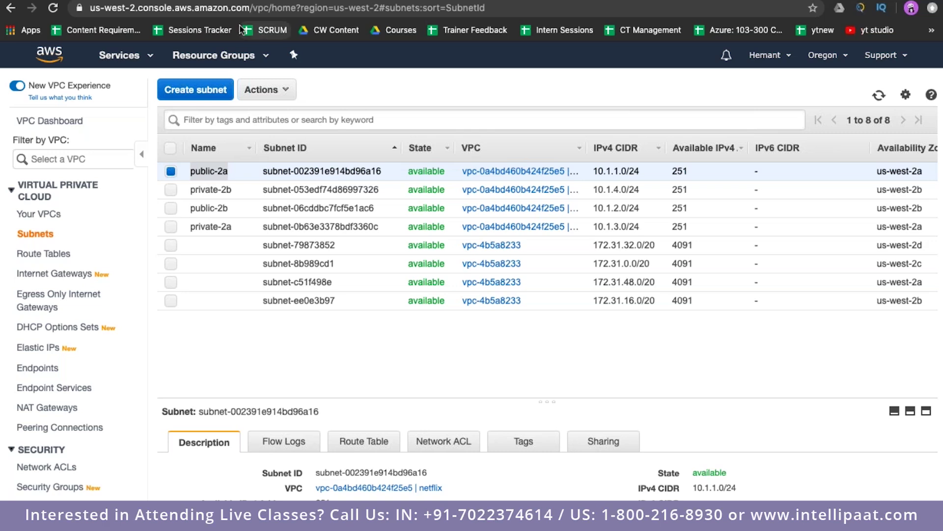
- Search Google for "what is my ip address" in a new browser tab, highlight the public IP address, and return to the subnet list
key("ctrl+t")
type("/24")
key("ctrl+a")
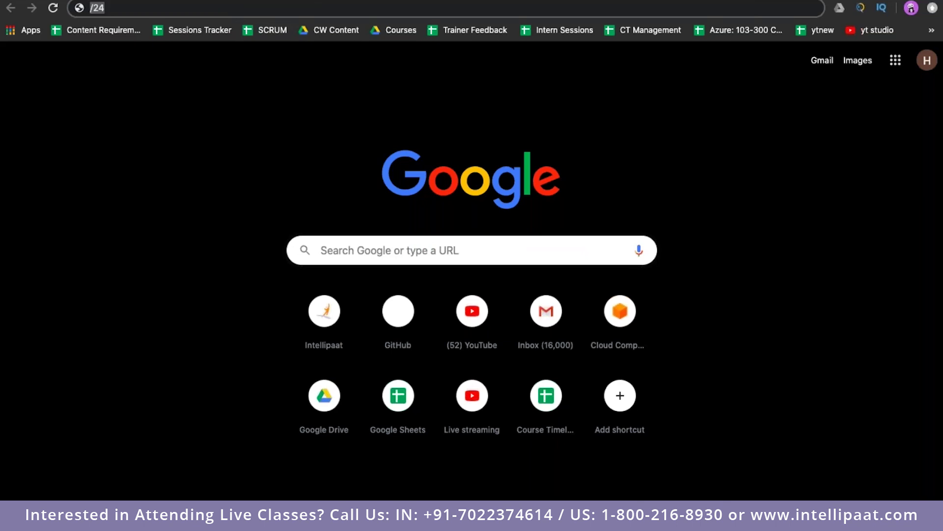
type("what i")
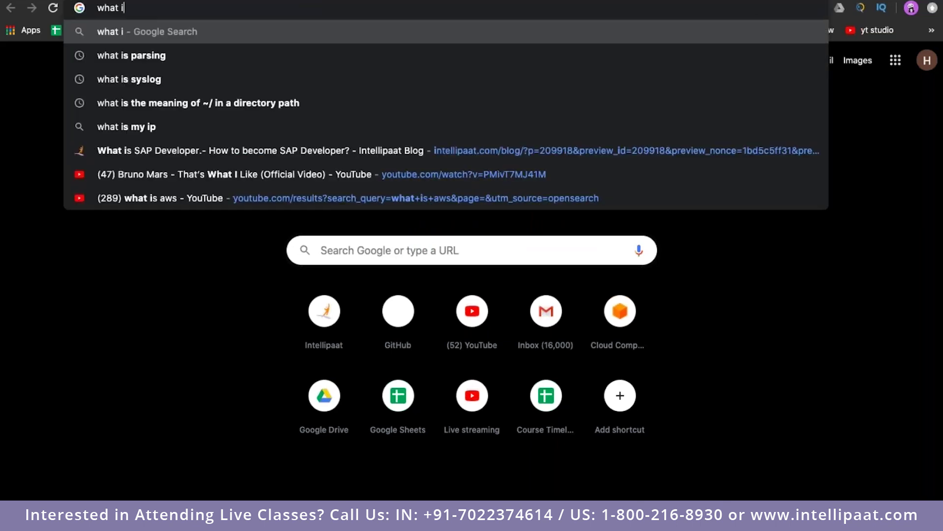
type("s my ip address")
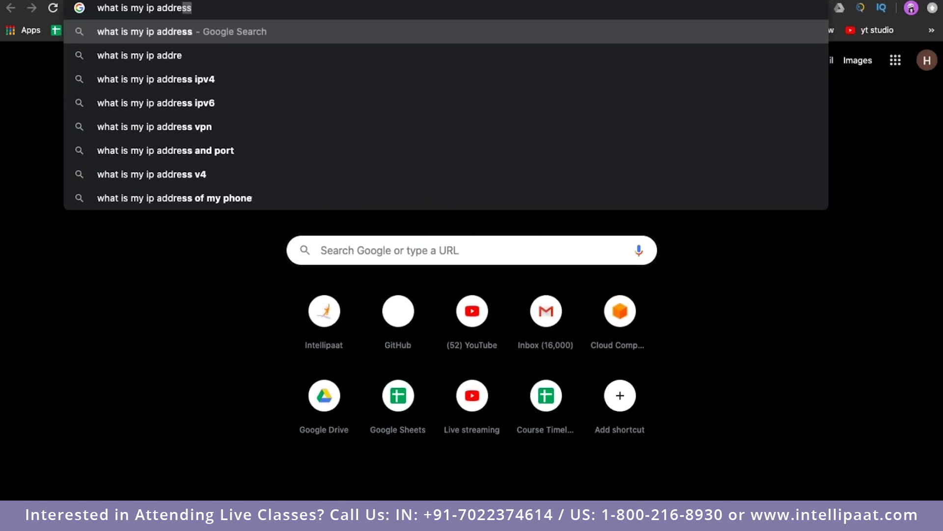
key("Return")
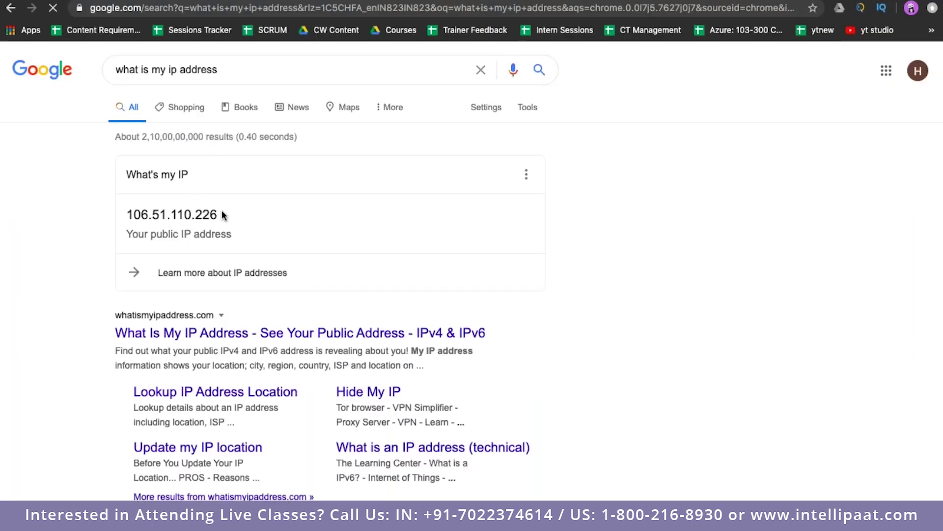
left_click_drag(224, 217, 123, 217)
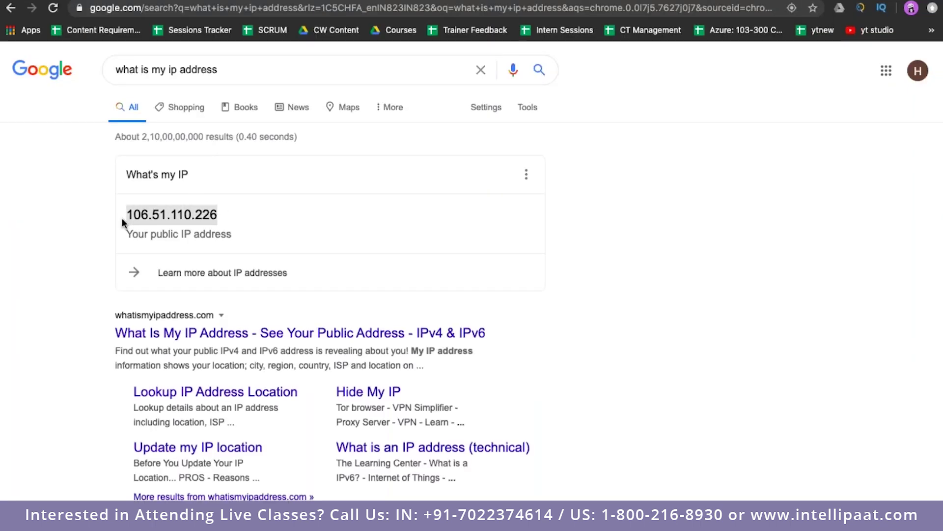
left_click_drag(240, 213, 124, 215)
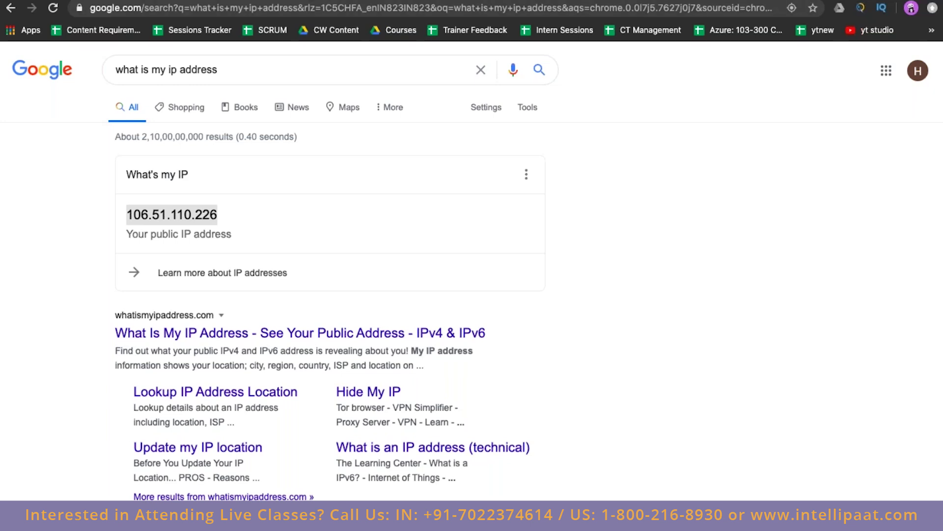
key("ctrl+Tab")
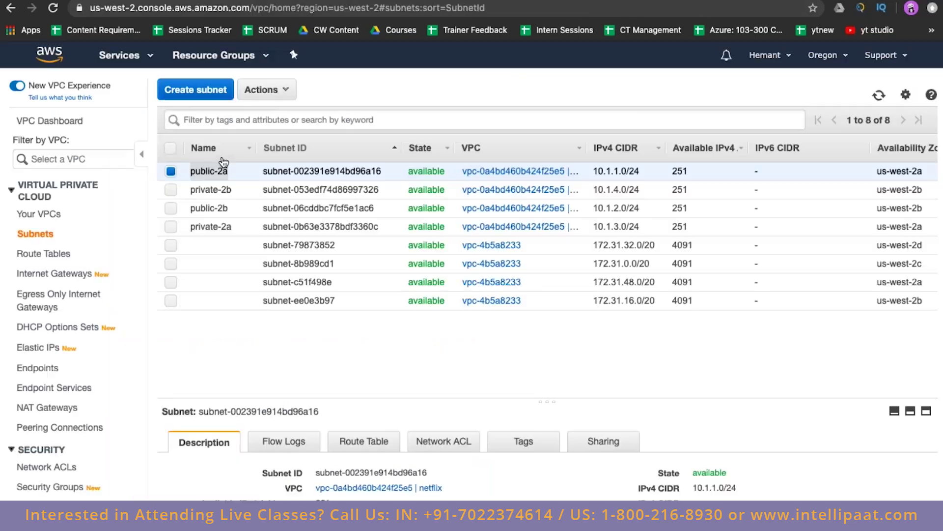
- Enable auto-assign public IPv4 address for the public-2b subnet, and leave only public-2a selected in the subnet list
left_click(172, 172)
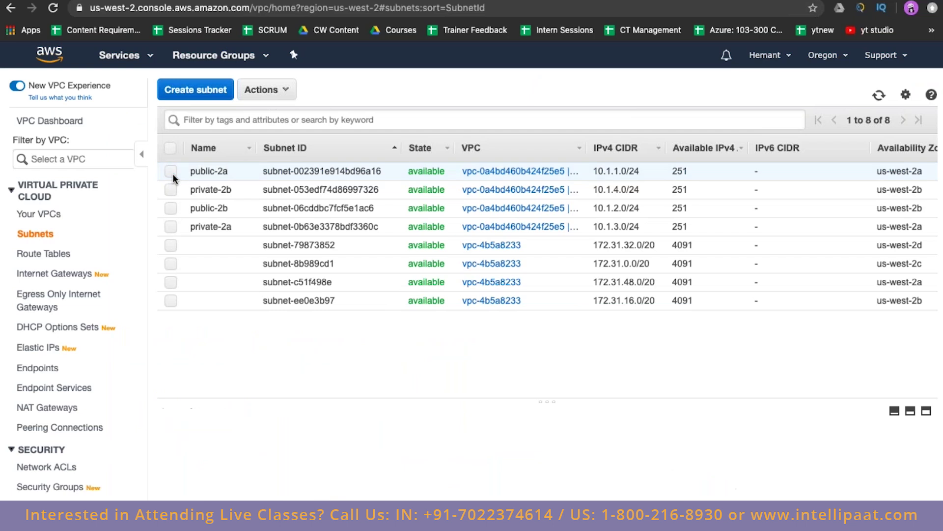
left_click(172, 208)
left_click(278, 90)
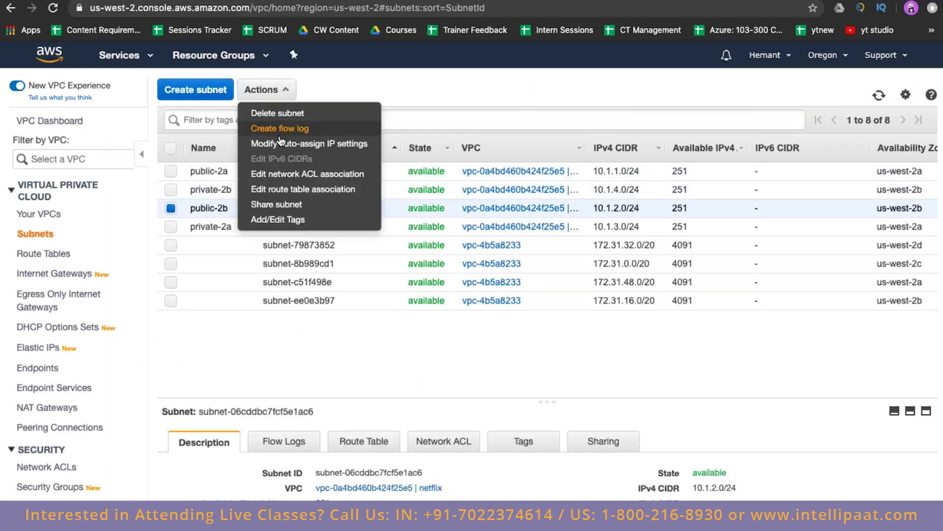
left_click(300, 143)
left_click(198, 216)
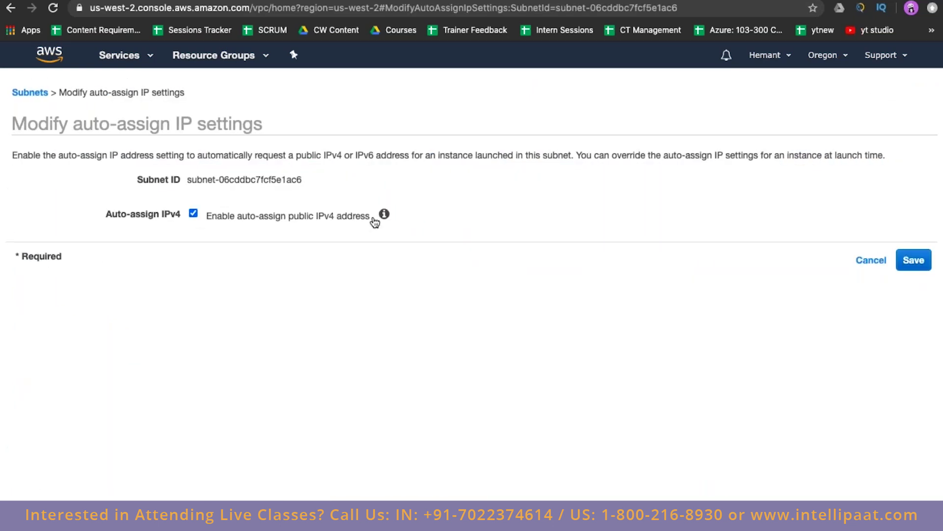
left_click(913, 259)
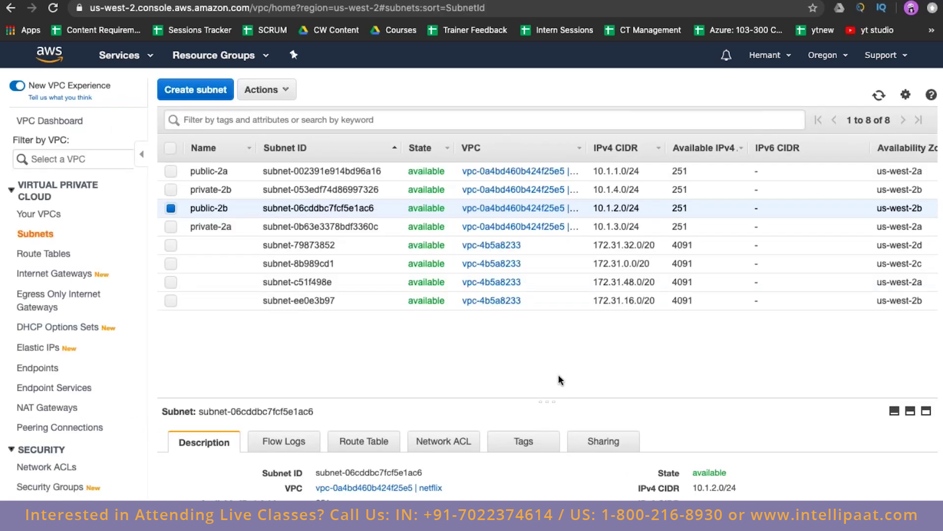
left_click(170, 208)
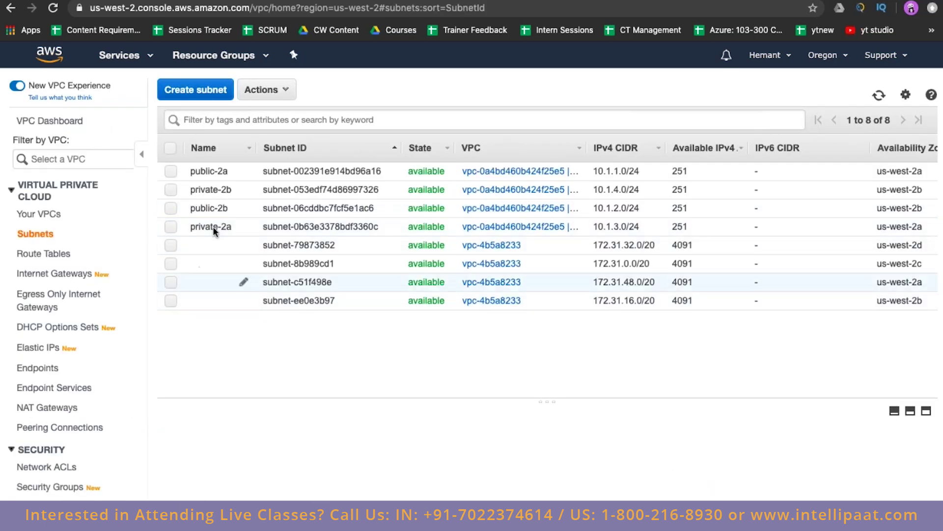
left_click(203, 171)
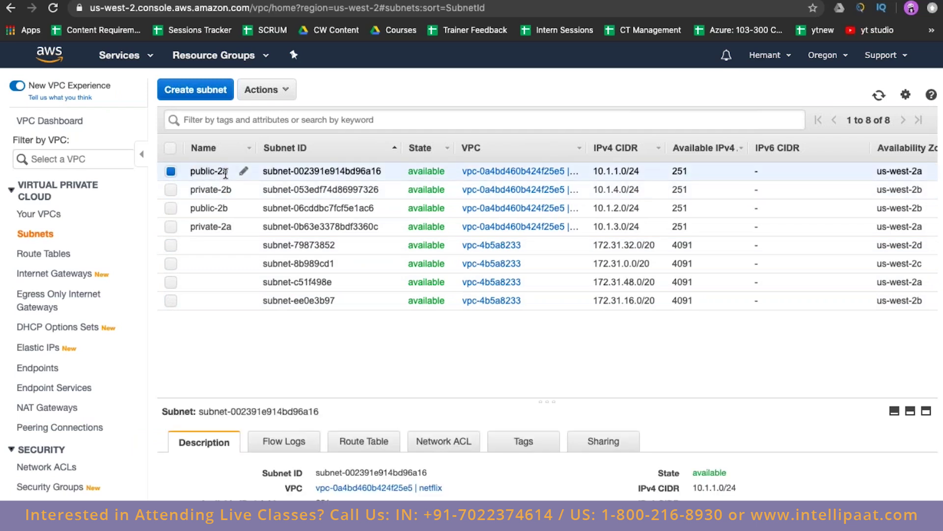
- Clear the subnet selection, switch to the EC2 service's instance list, and start launching a new instance
left_click(228, 208)
left_click(171, 211)
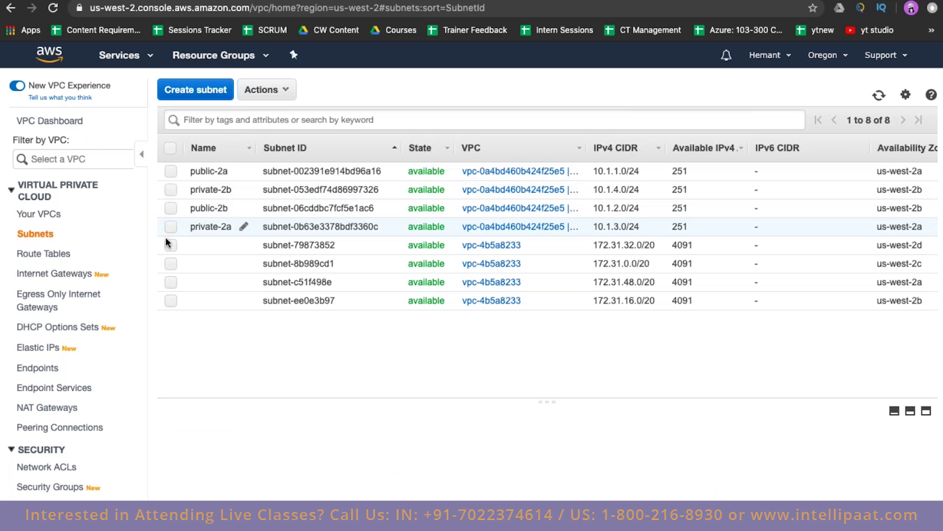
left_click(135, 57)
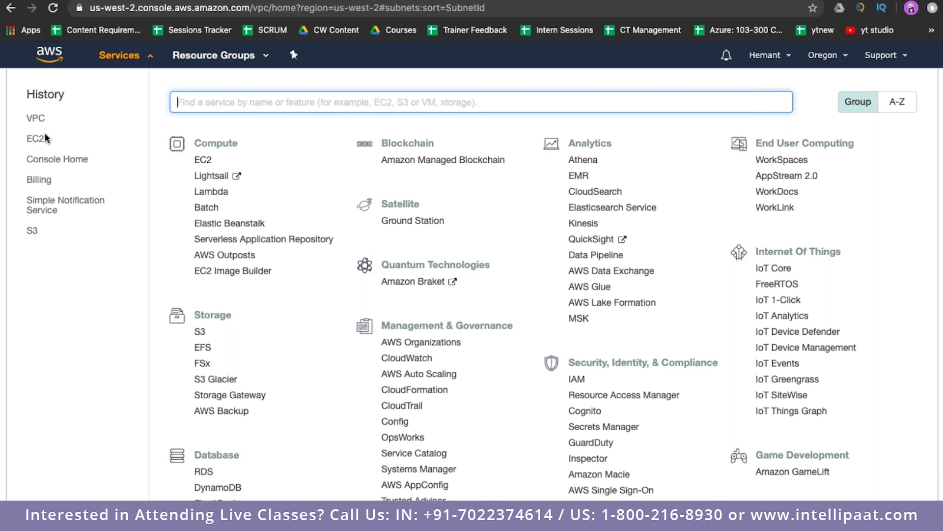
left_click(44, 136)
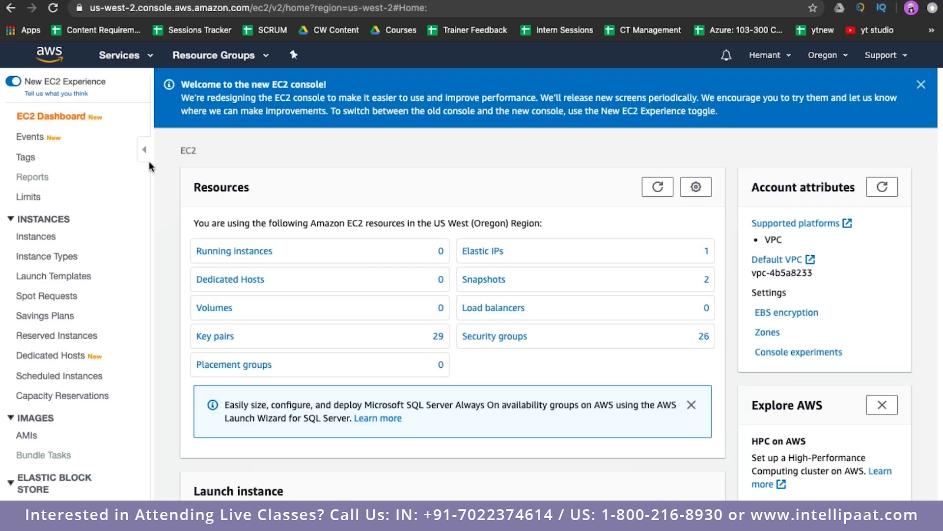
left_click(253, 251)
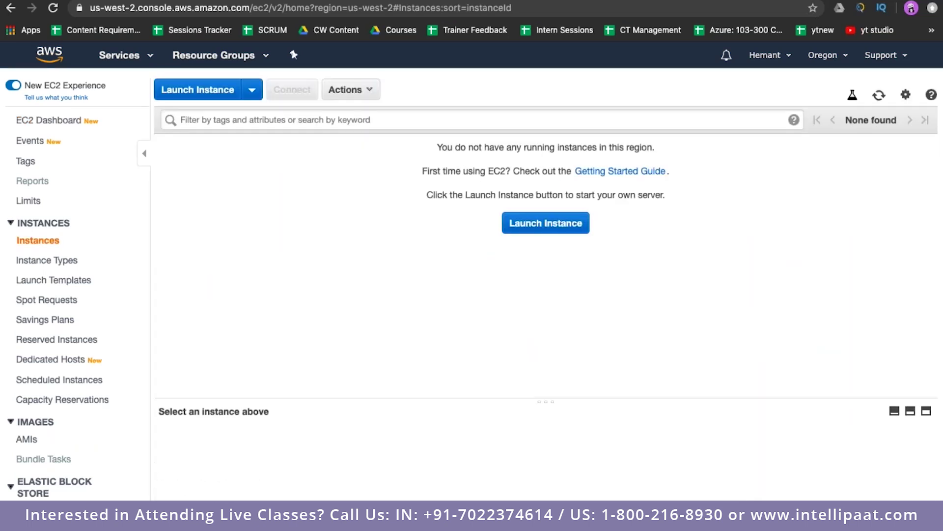
left_click(219, 91)
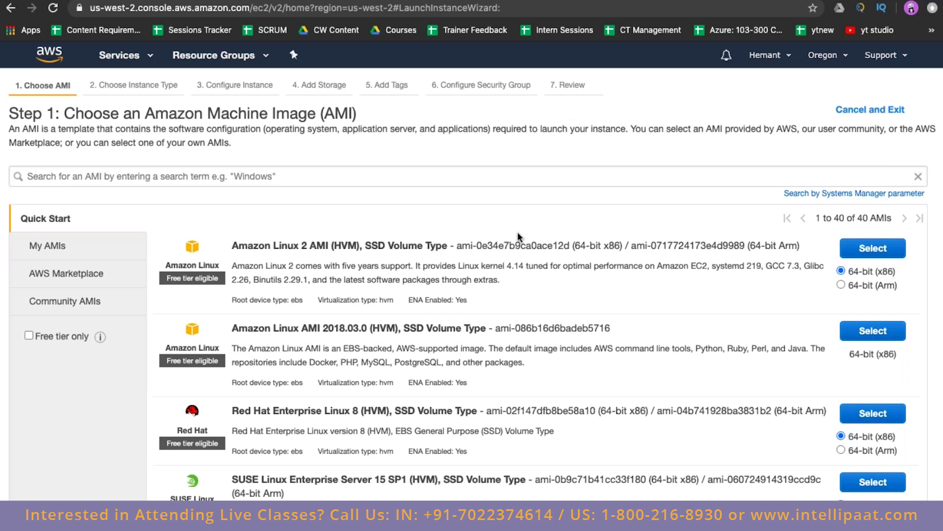
- Choose the Ubuntu Server 18.04 LTS (64-bit x86) image and keep the t2.micro instance type
scroll(471, 310, "down", 4)
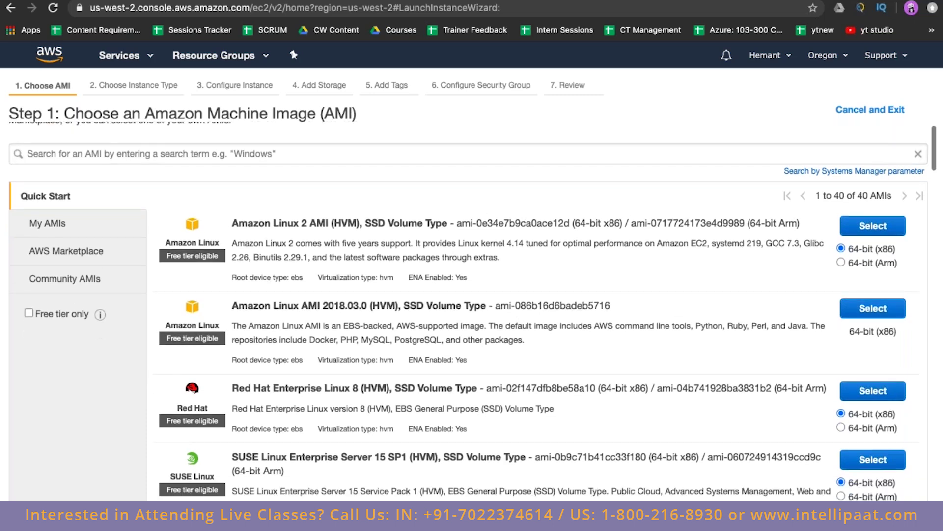
left_click_drag(231, 383, 466, 381)
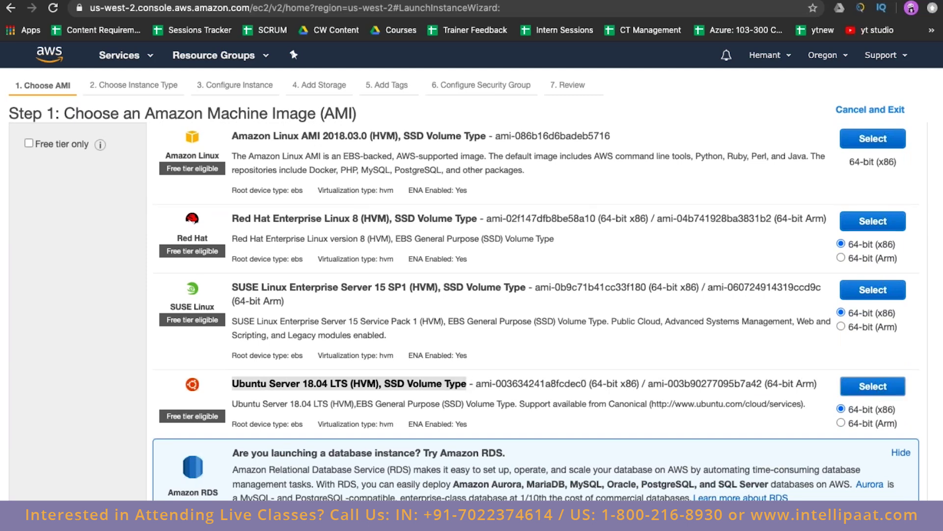
left_click(865, 389)
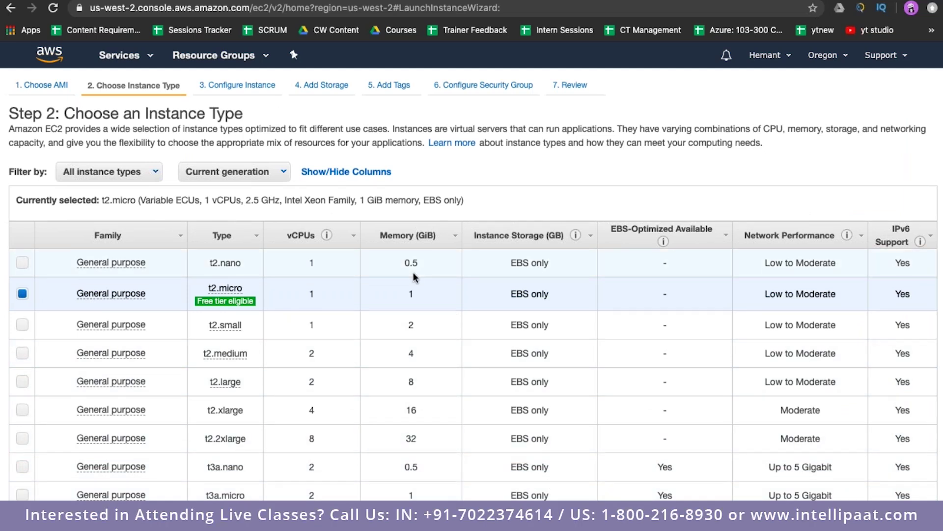
scroll(413, 277, "down", 10)
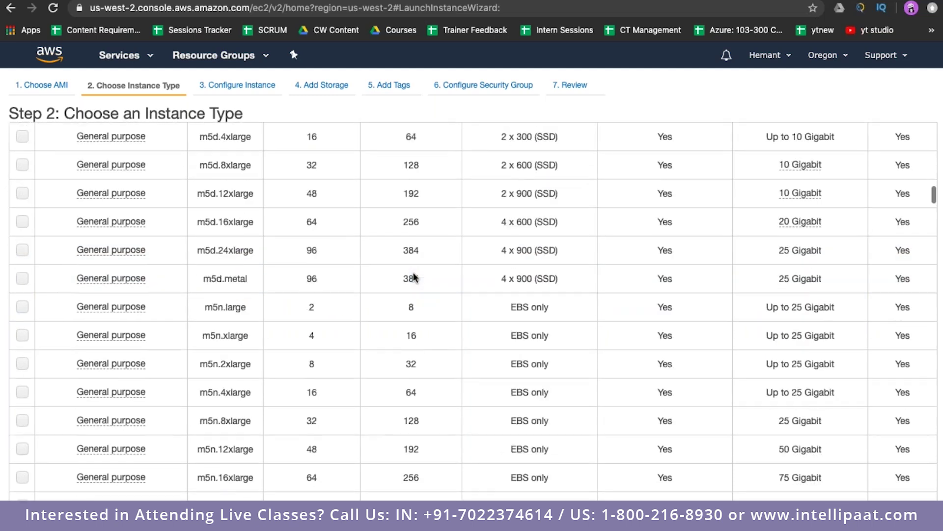
scroll(413, 277, "up", 10)
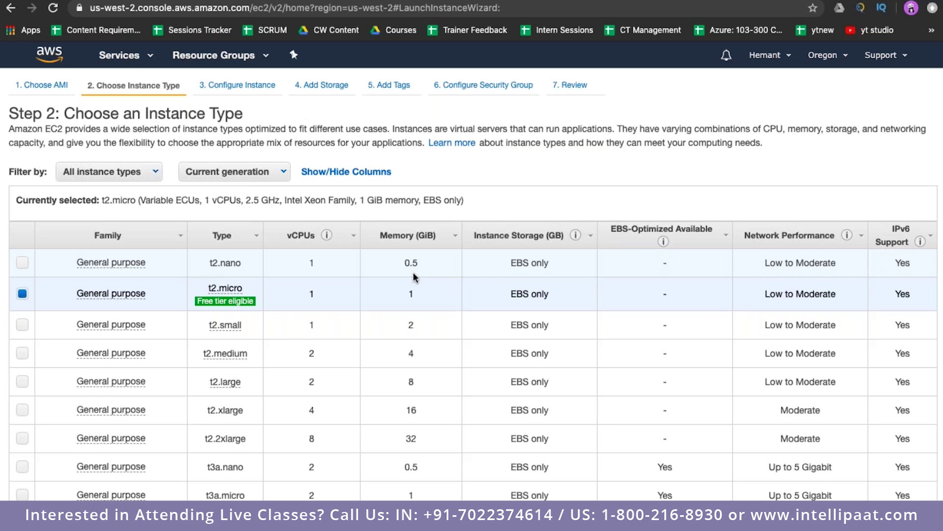
mouse_move(215, 305)
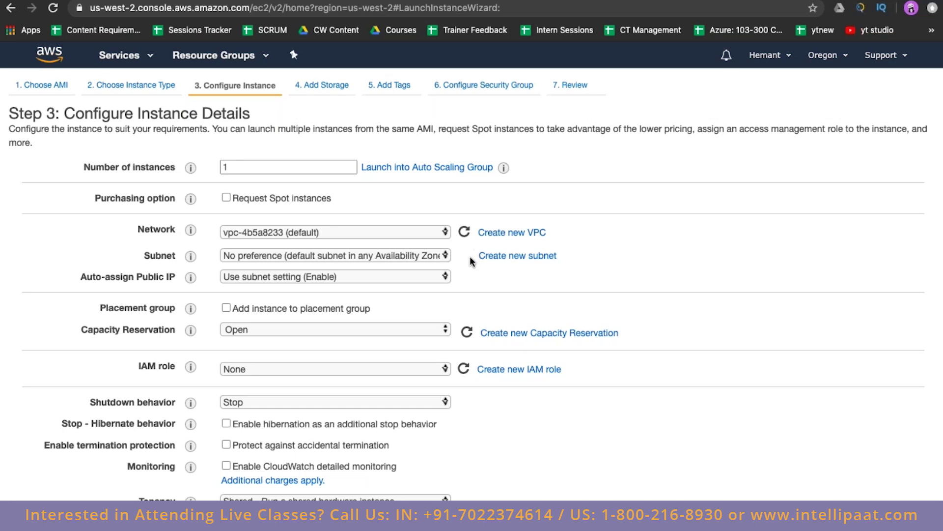
- Set the instance network to the netflix VPC with the public-2a subnet, and continue to the storage settings
left_click(410, 237)
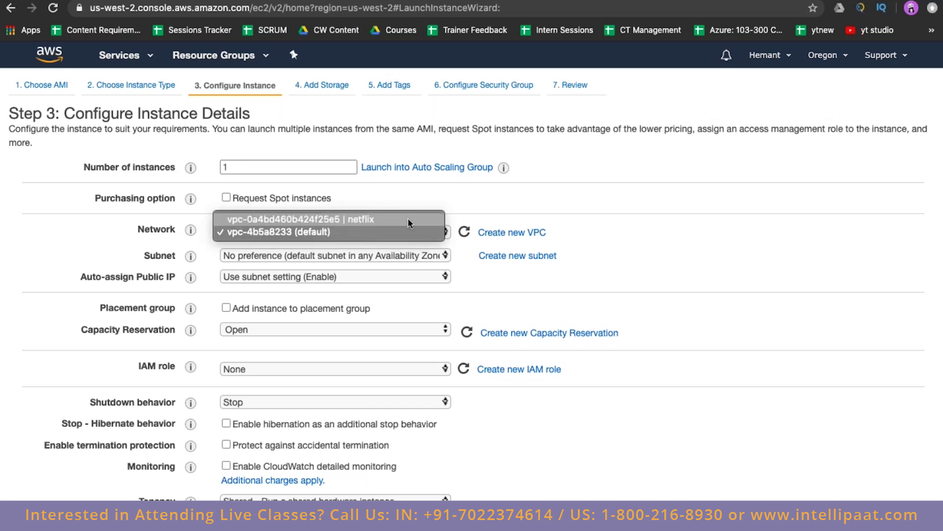
left_click(407, 219)
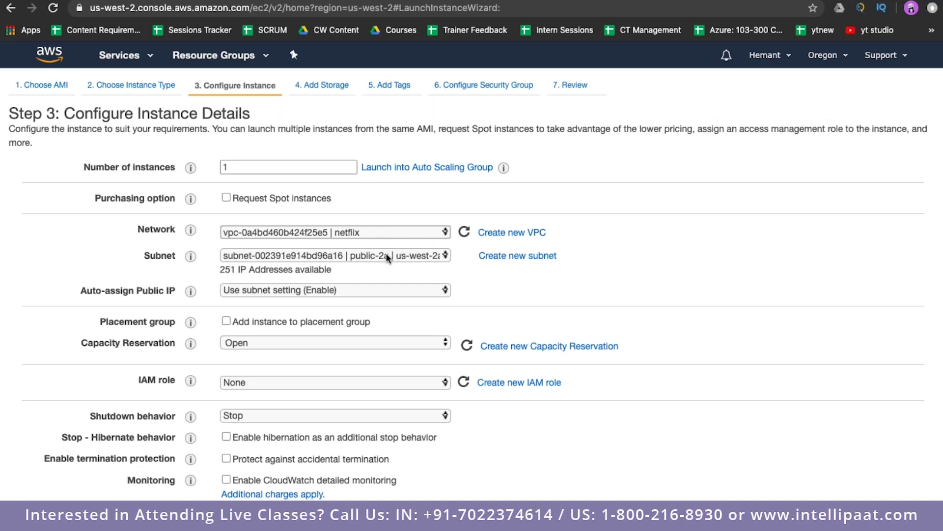
scroll(540, 344, "down", 2)
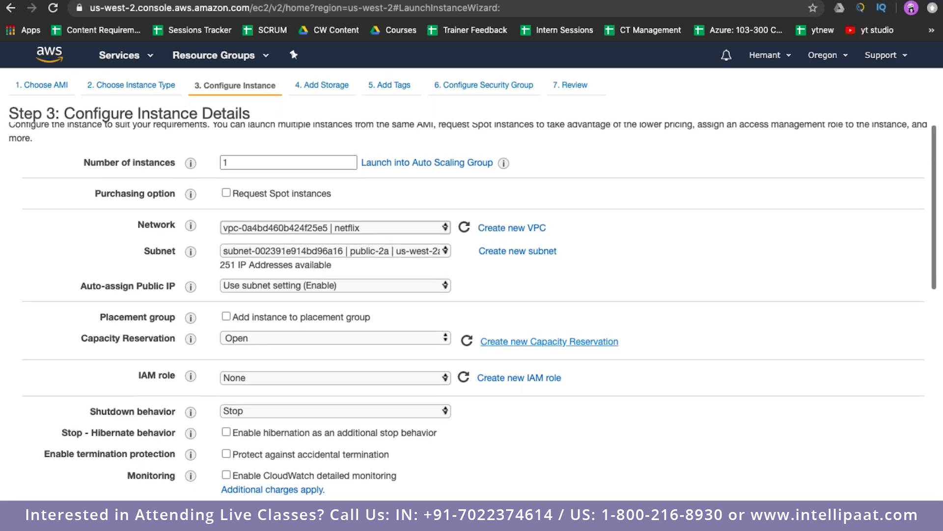
scroll(540, 335, "down", 5)
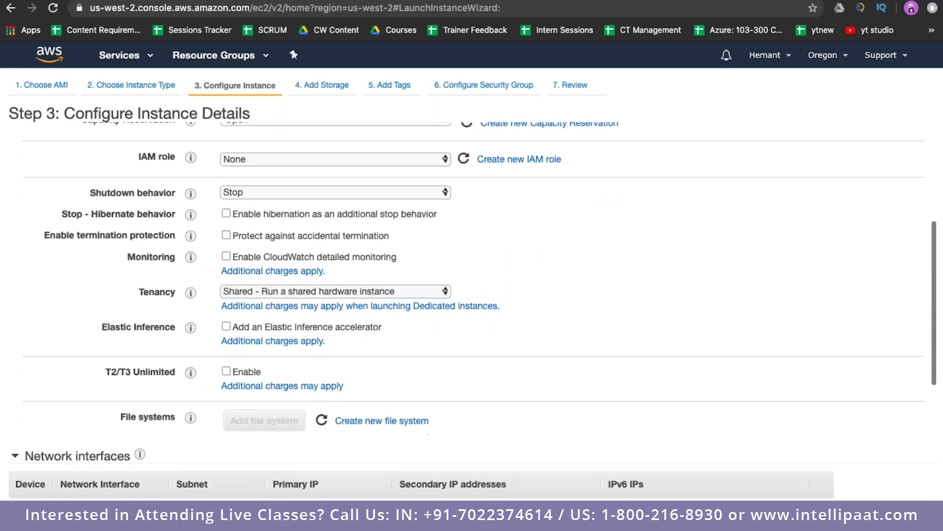
scroll(867, 488, "down", 4)
scroll(868, 488, "up", 9)
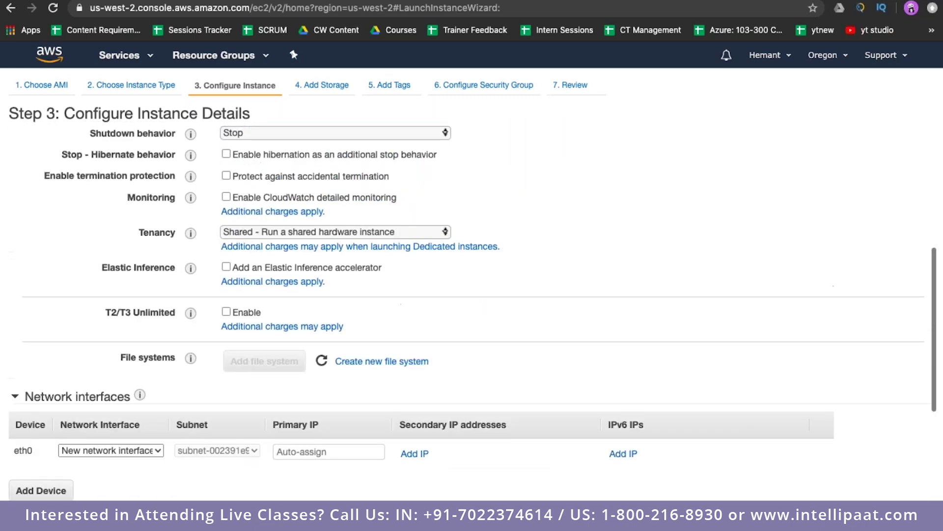
left_click(902, 515)
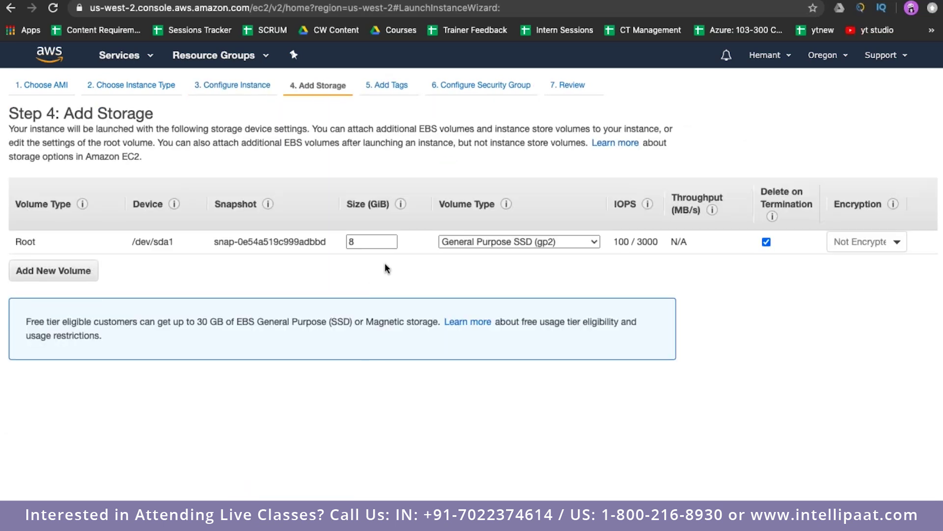
- Keep the root volume at 8 GiB General Purpose SSD (gp2) and continue past the tags to the security group settings
left_click(351, 242)
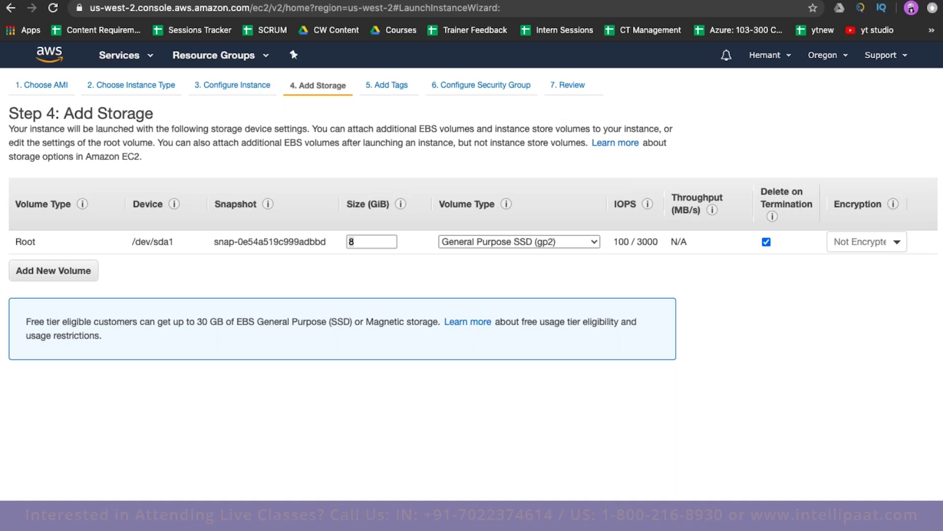
key("Return")
key("Return")
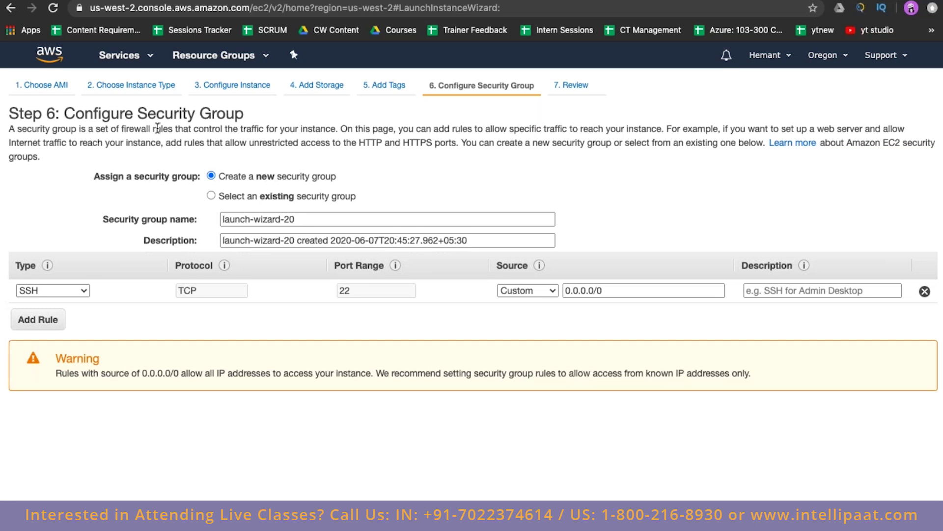
- Assign the existing default VPC security group to the instance
left_click(278, 196)
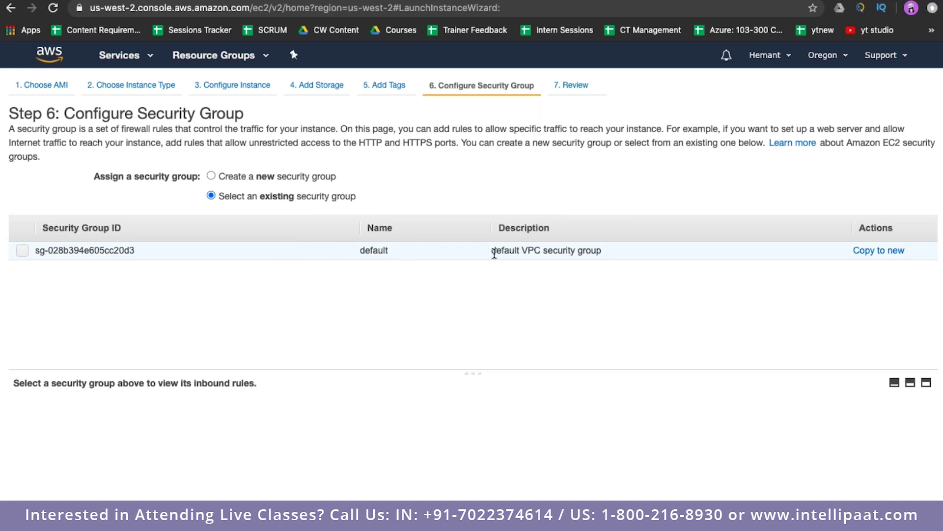
left_click_drag(491, 250, 601, 249)
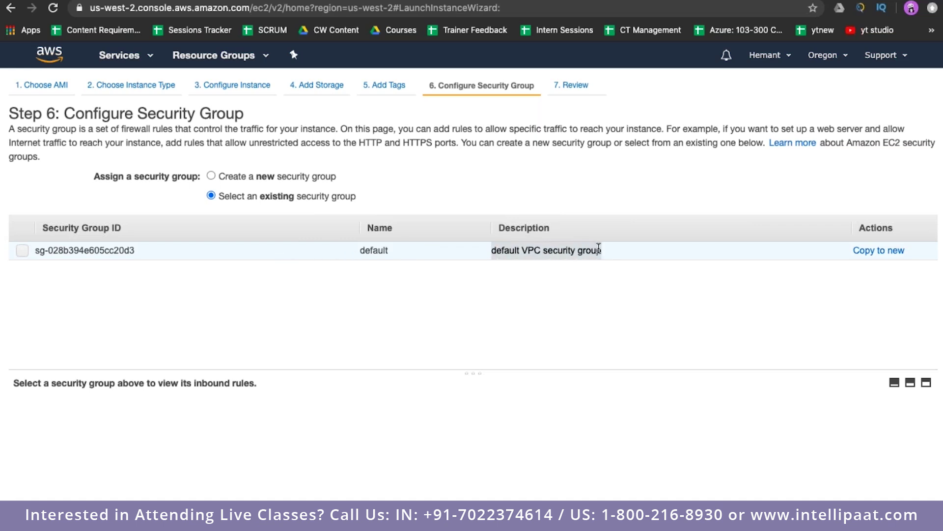
left_click(600, 250)
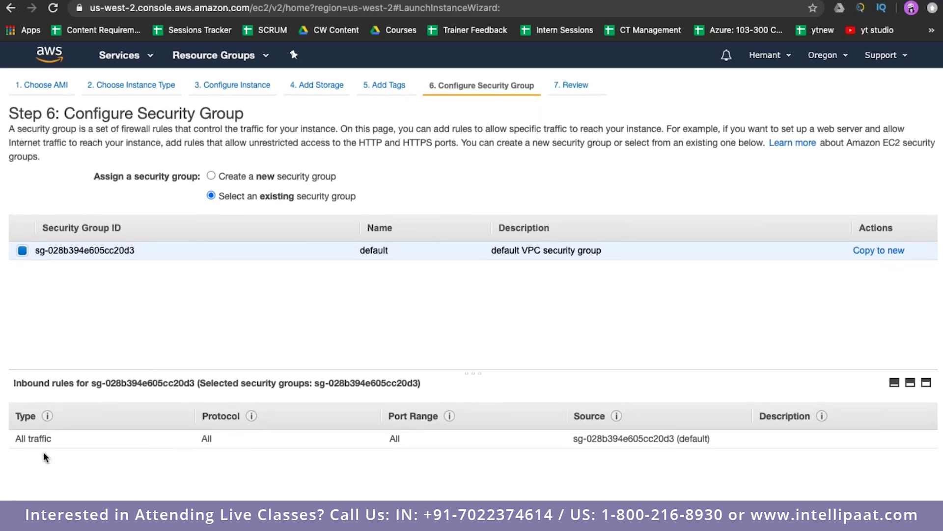
- Examine the type, protocol, port range and source of the default security group's inbound rule, and review the instance launch details
left_click_drag(36, 417, 13, 421)
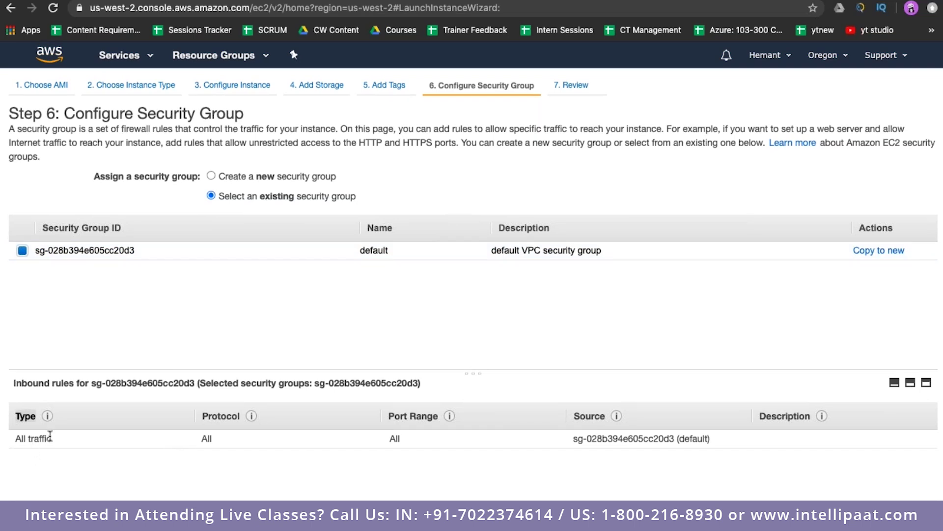
left_click_drag(50, 436, 182, 497)
left_click(213, 433)
left_click_drag(240, 417, 204, 420)
left_click(199, 438)
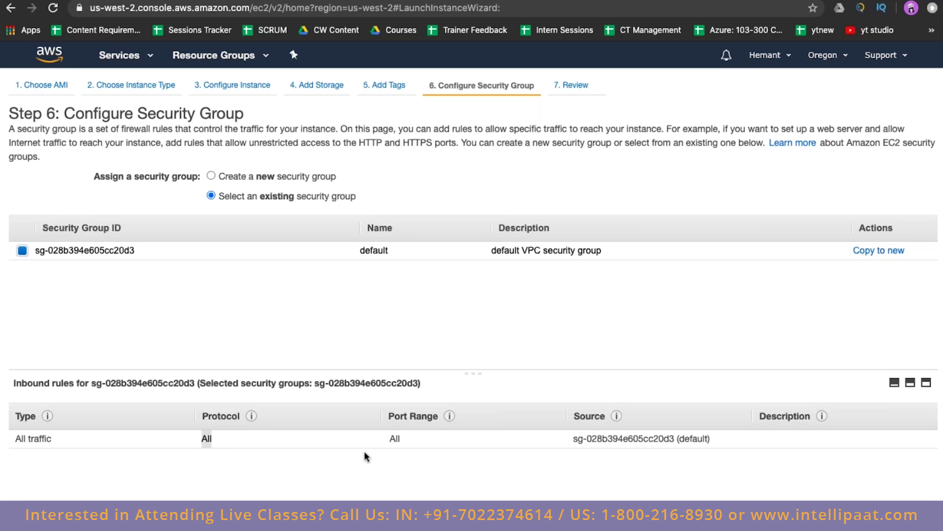
left_click_drag(390, 417, 438, 416)
left_click(579, 418)
left_click_drag(580, 418, 605, 418)
left_click_drag(574, 441, 710, 441)
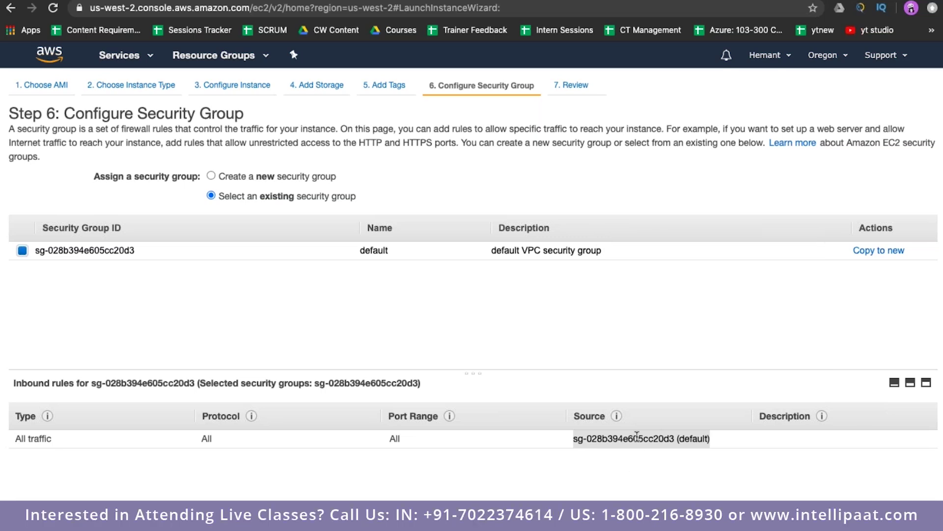
mouse_move(613, 417)
double_click(367, 251)
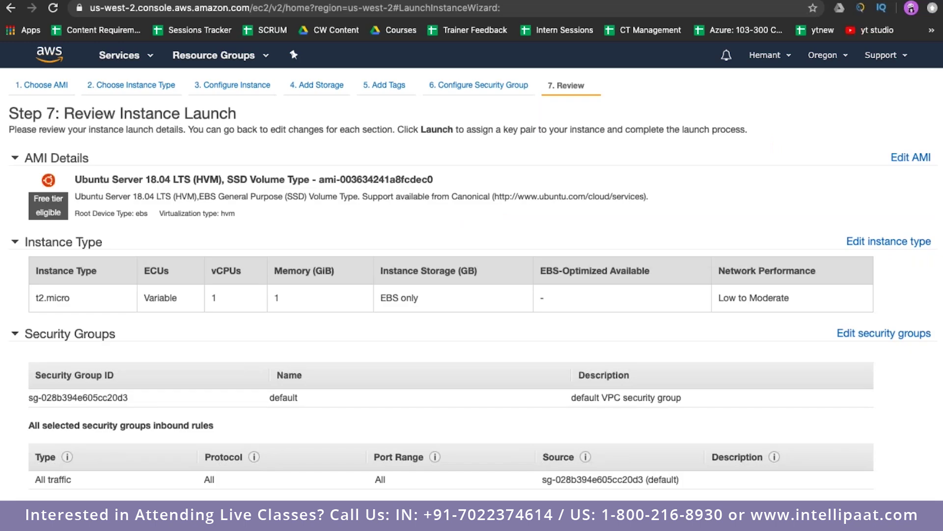
scroll(473, 312, "down", 3)
scroll(474, 313, "up", 3)
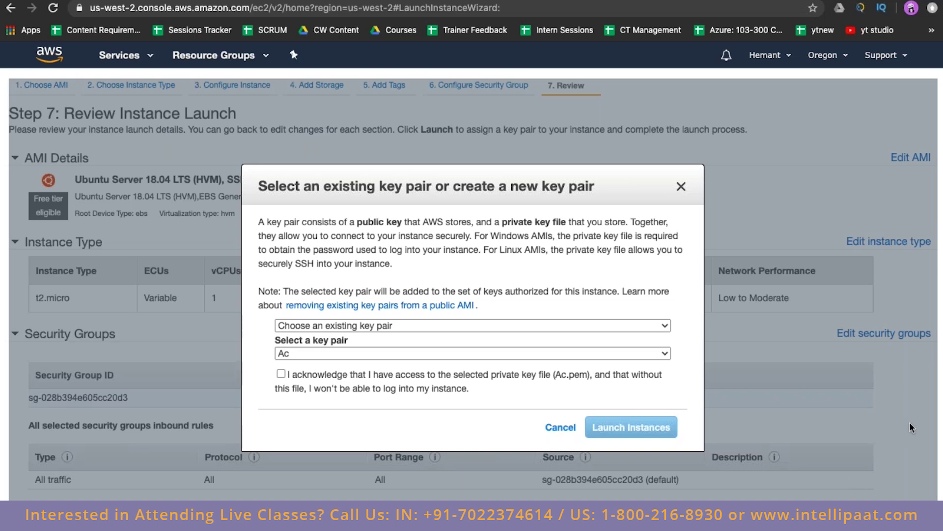
- Select the existing mac-oregon key pair for the instance and acknowledge access to its private key file
left_click(562, 351)
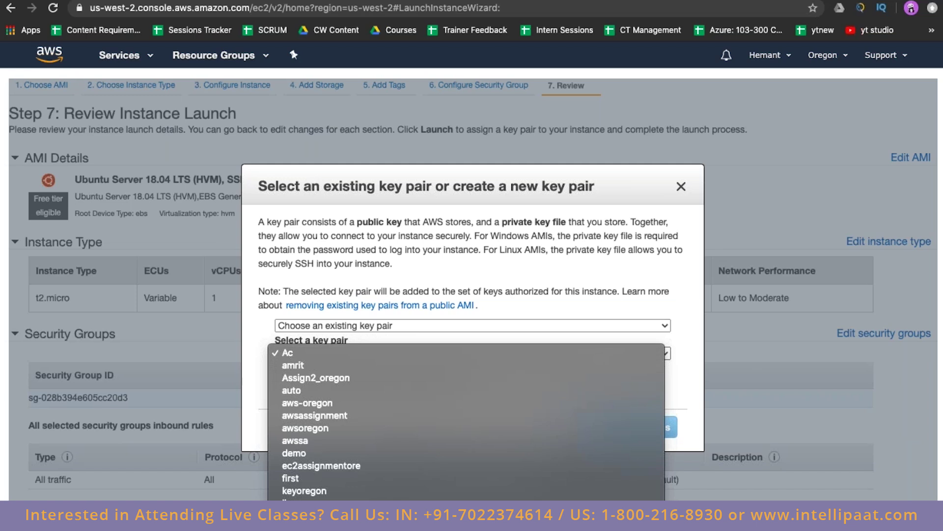
left_click(346, 515)
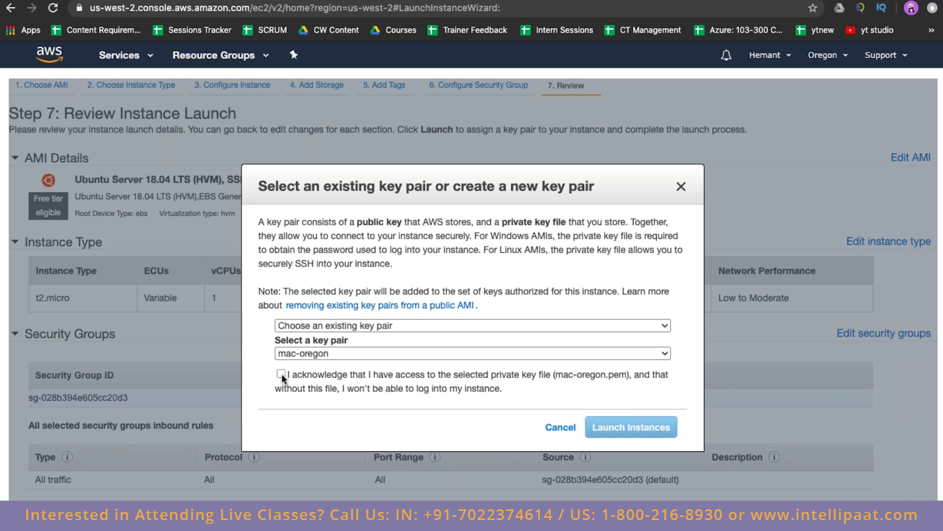
left_click(281, 374)
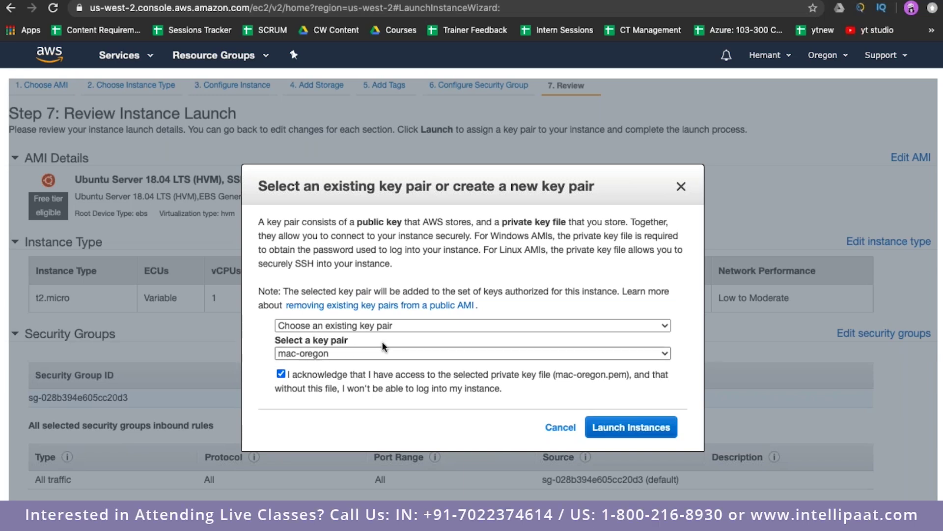
- Create a new key pair named netflix-demo, download its private key file, and launch the instance
left_click(393, 326)
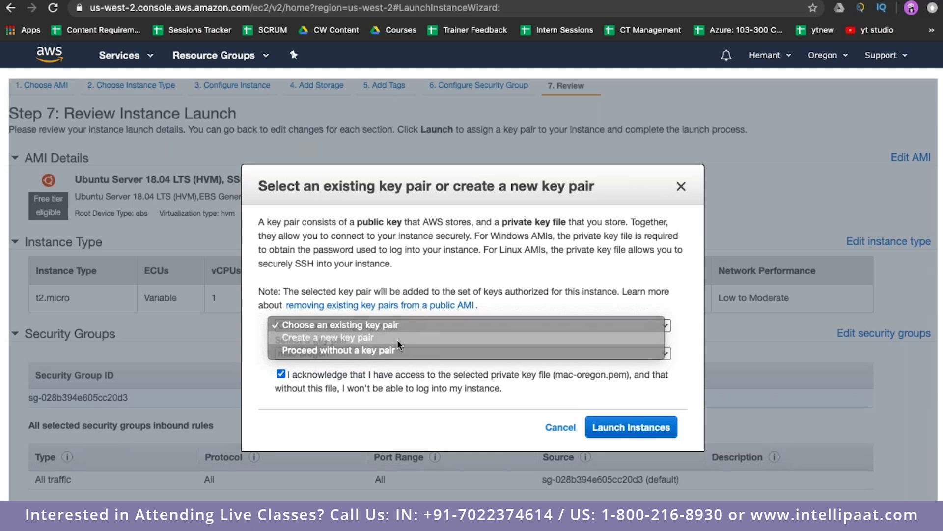
left_click(397, 338)
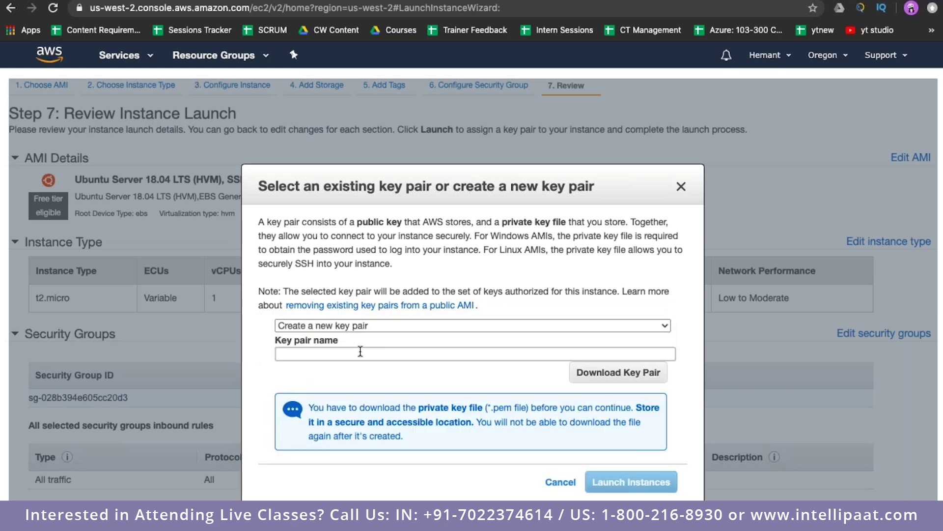
type("netflix-demo")
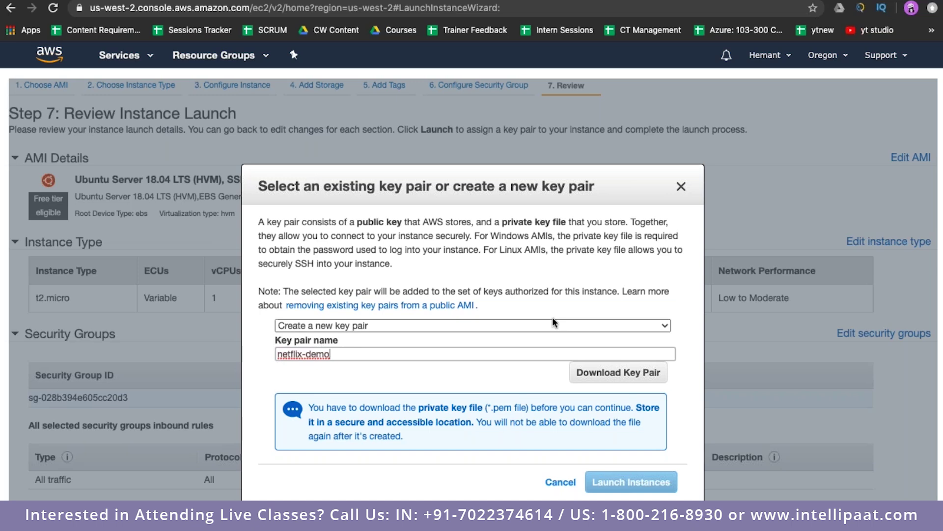
left_click(600, 376)
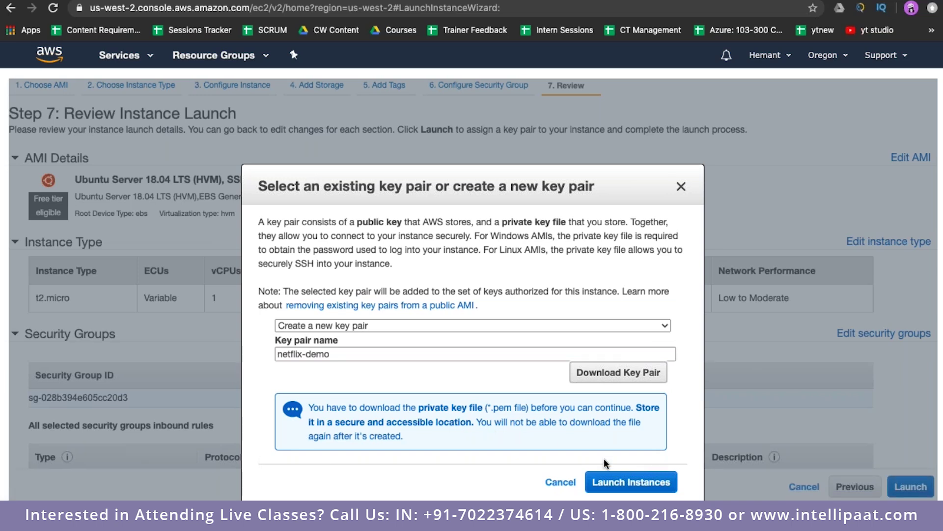
left_click(618, 484)
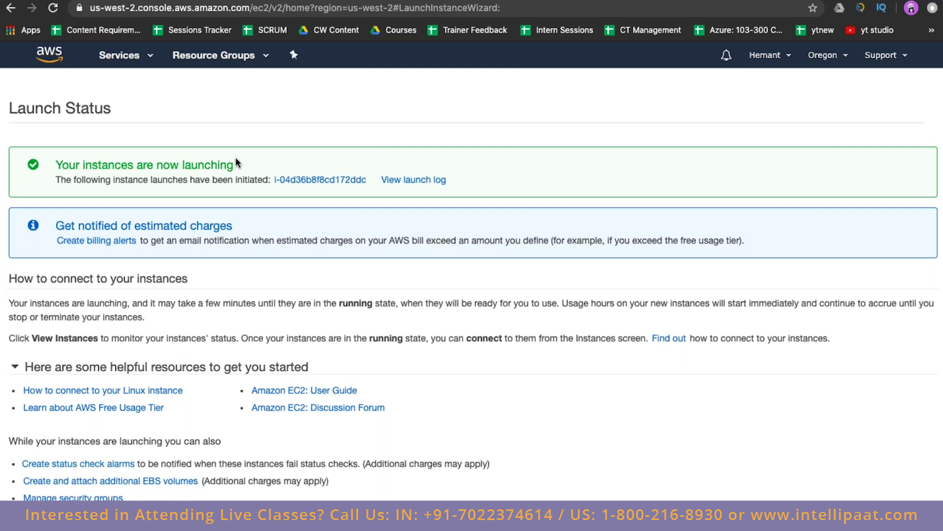
- Open the newly launched instance in the instances list and name it ubuntu
left_click(314, 183)
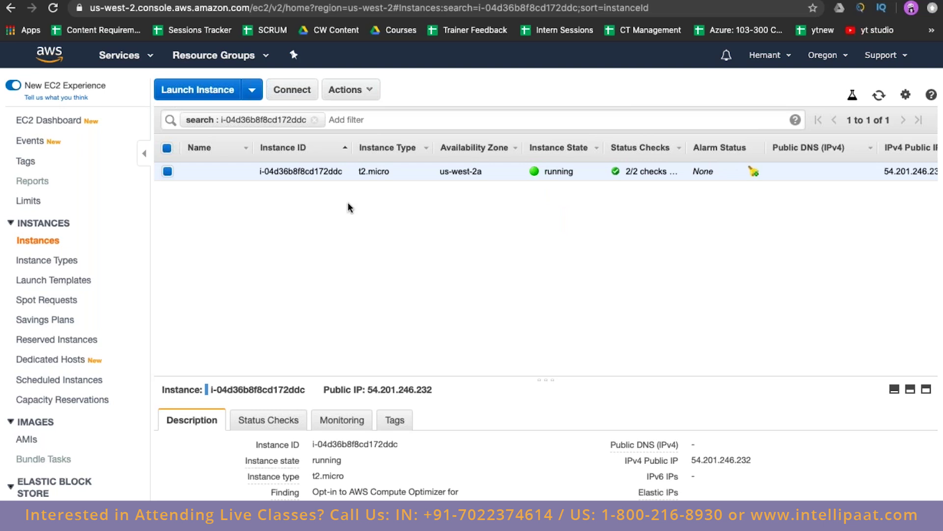
mouse_move(239, 172)
type("ubuntu")
key("Return")
- Examine the ubuntu instance's description, including its public IP, private IP, availability zone, VPC, subnet and key pair
scroll(575, 420, "down", 2)
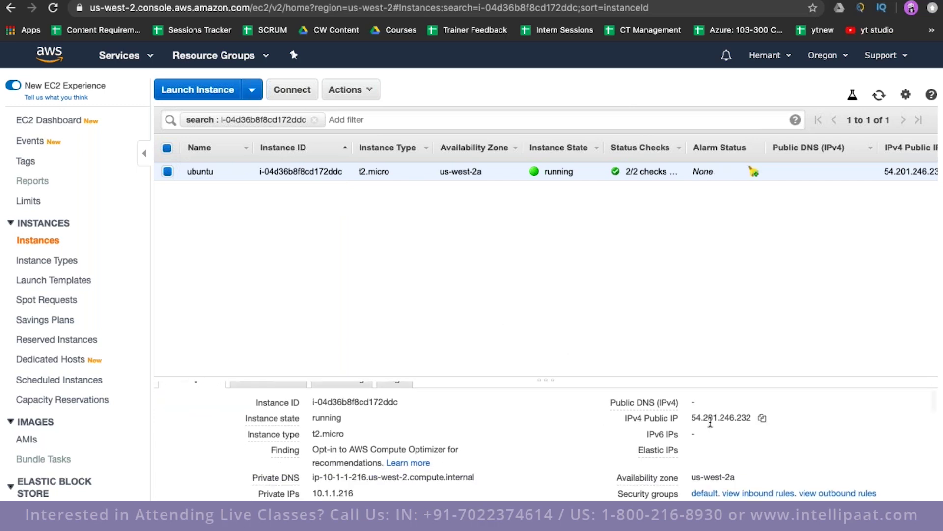
left_click_drag(691, 419, 750, 417)
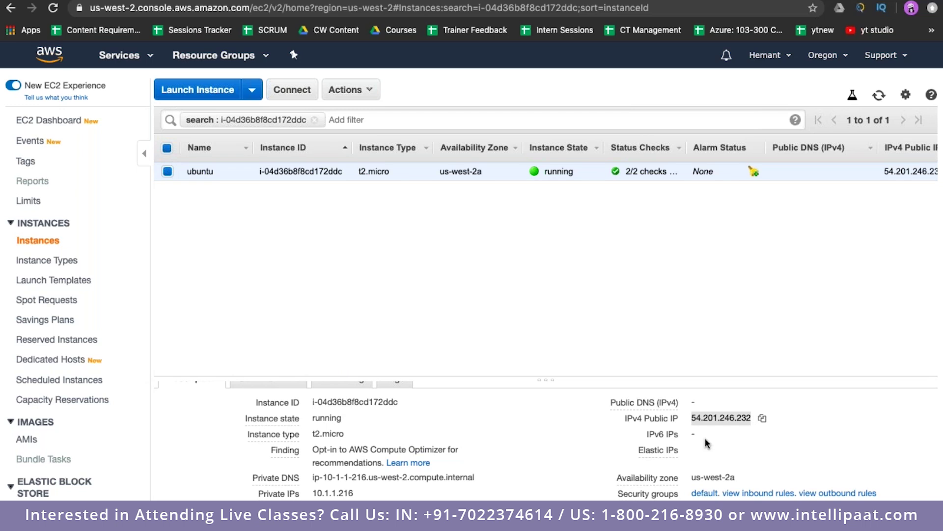
scroll(706, 437, "down", 1)
left_click_drag(314, 460, 355, 462)
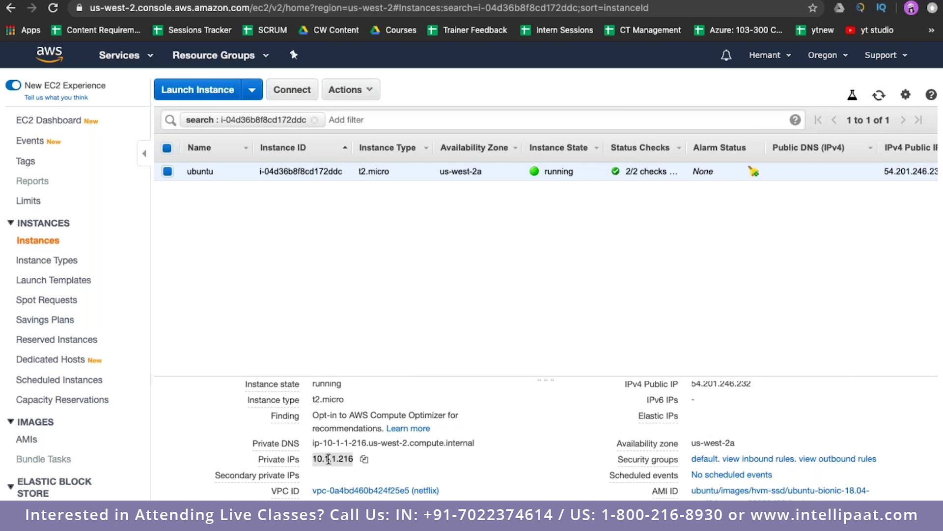
left_click_drag(329, 459, 309, 461)
scroll(506, 489, "down", 2)
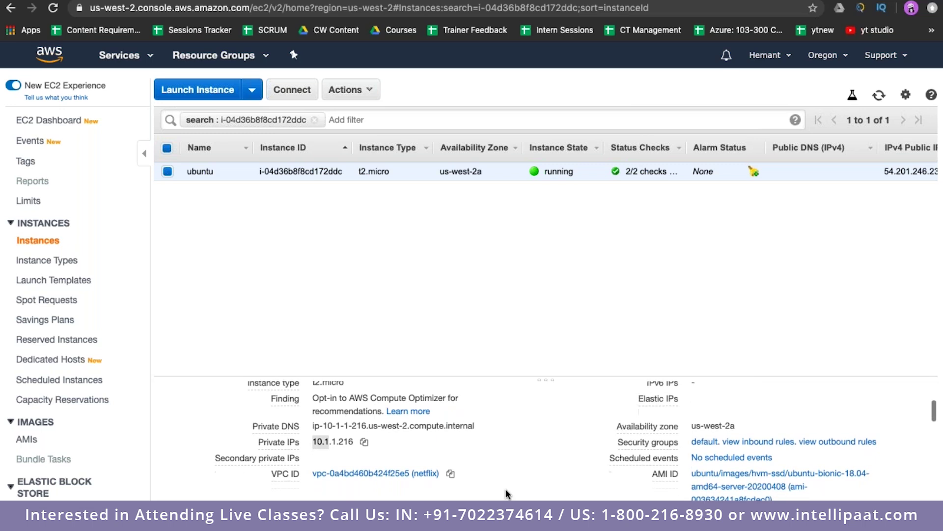
left_click_drag(723, 400, 735, 400)
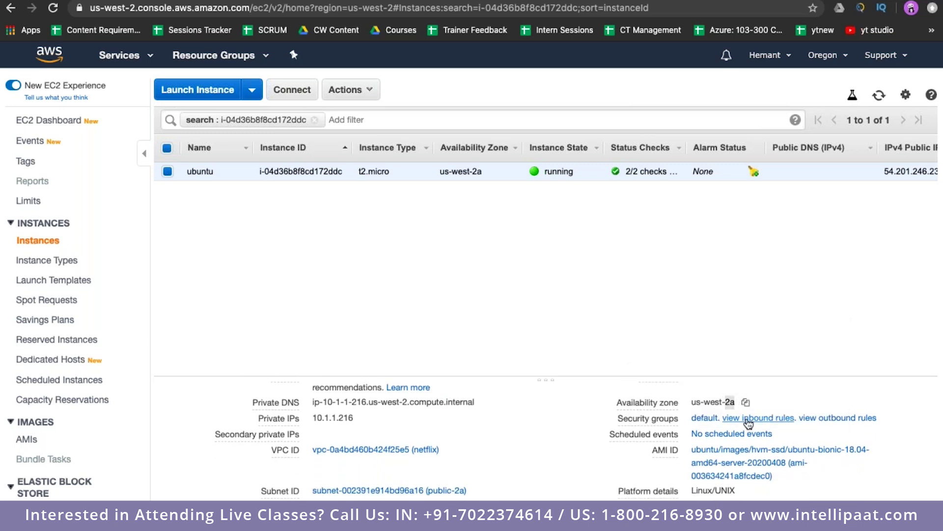
mouse_move(631, 421)
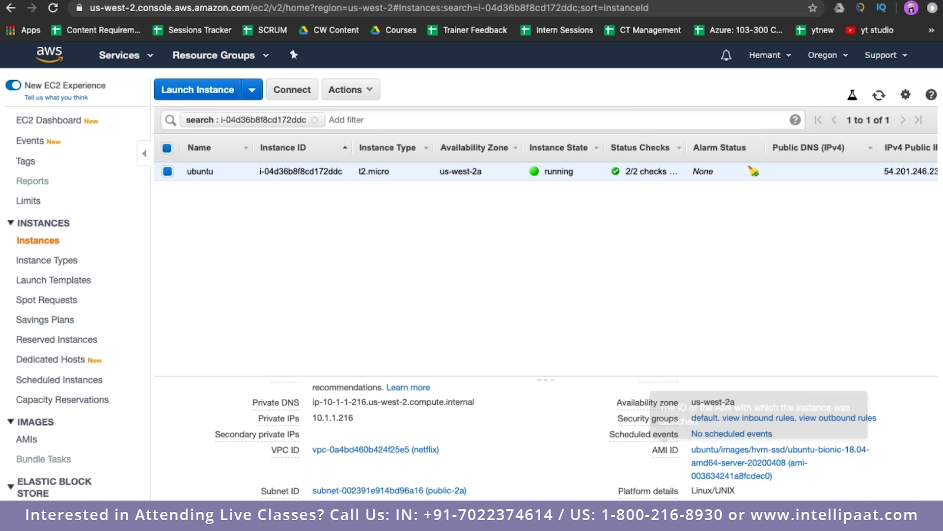
scroll(659, 445, "down", 5)
scroll(641, 448, "down", 2)
scroll(641, 448, "up", 5)
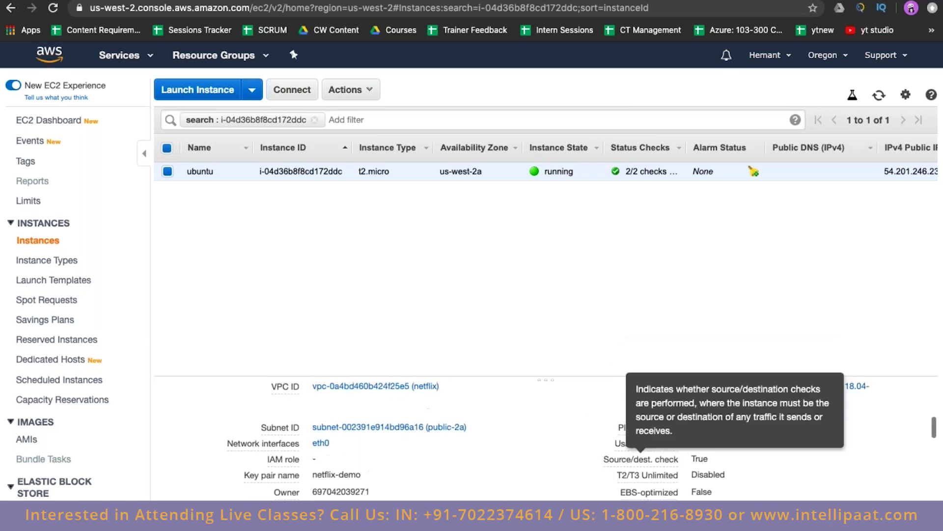
scroll(620, 474, "down", 8)
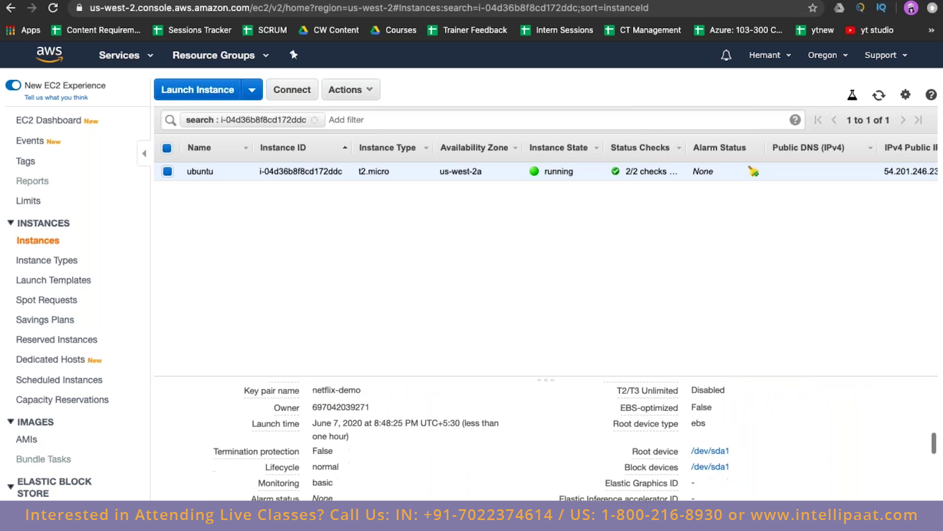
scroll(620, 474, "up", 8)
scroll(846, 484, "up", 3)
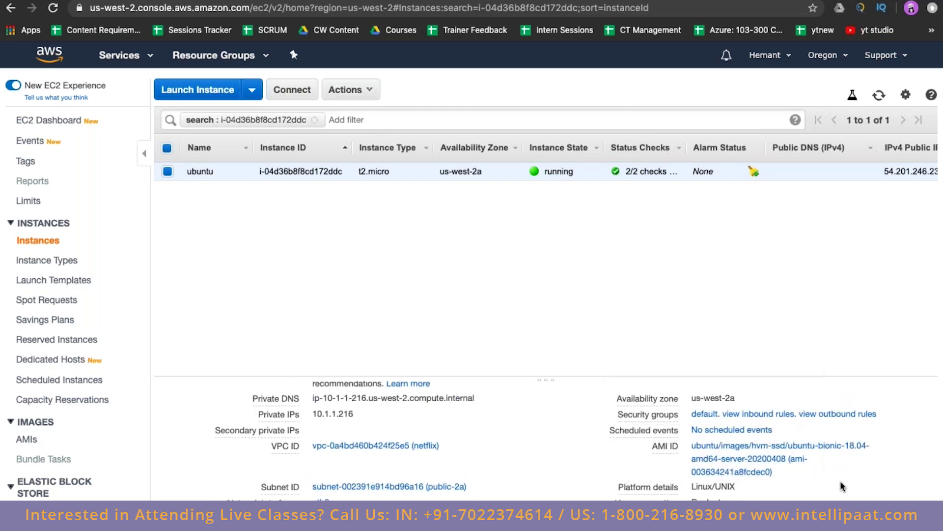
- Open the ubuntu instance's default security group and show its inbound rules in an enlarged details area
left_click(704, 416)
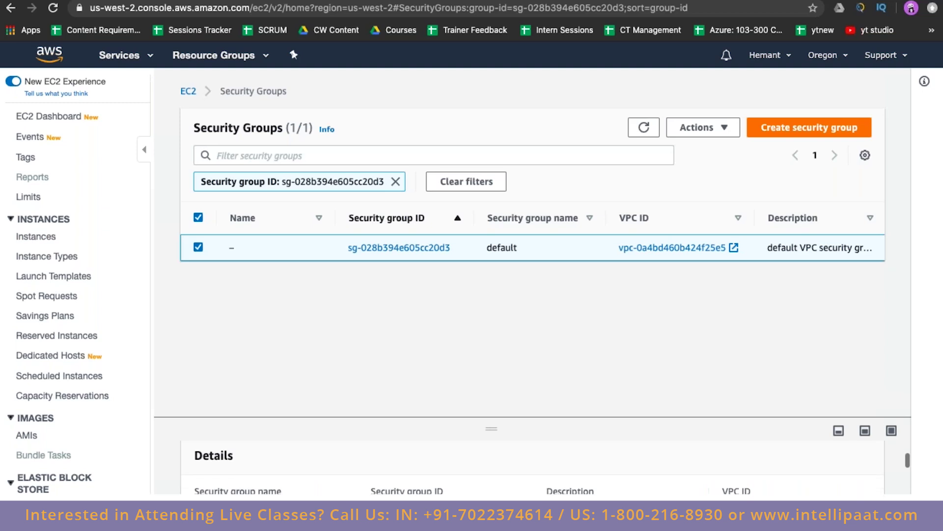
left_click(292, 457)
scroll(462, 460, "down", 3)
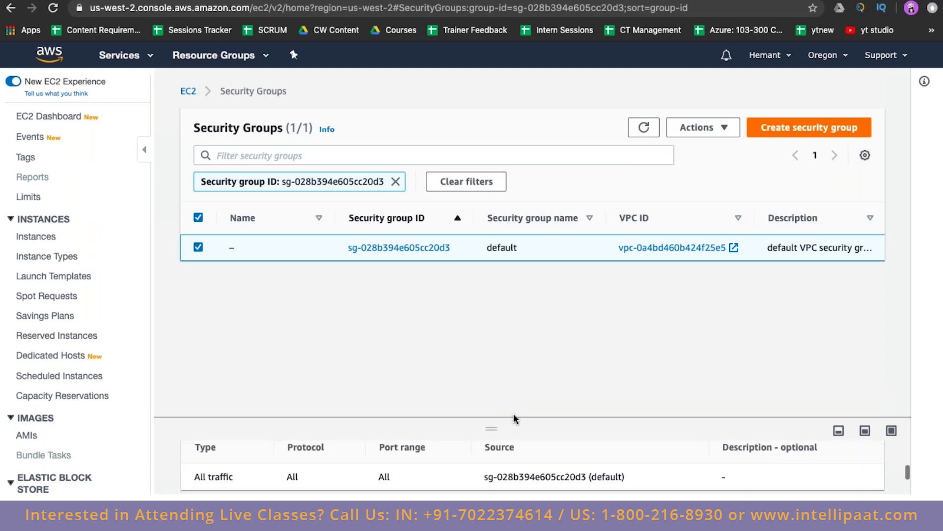
left_click_drag(488, 427, 502, 253)
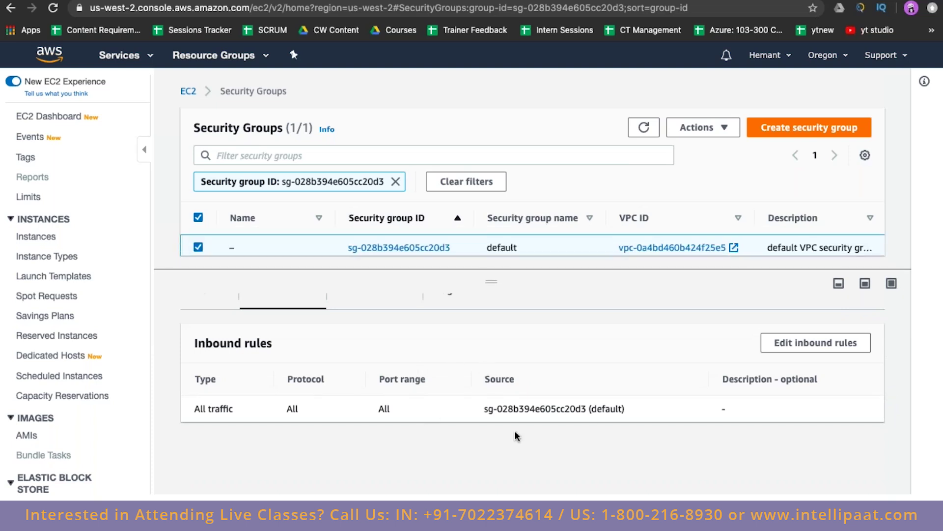
- Replace the source of the default security group's all-traffic inbound rule with My IP and save the rules
left_click(776, 350)
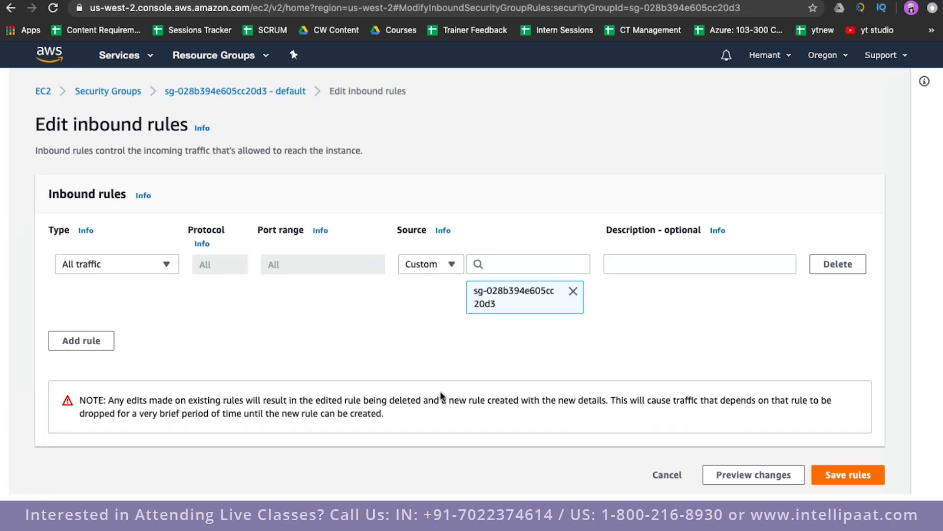
left_click(574, 292)
left_click(450, 266)
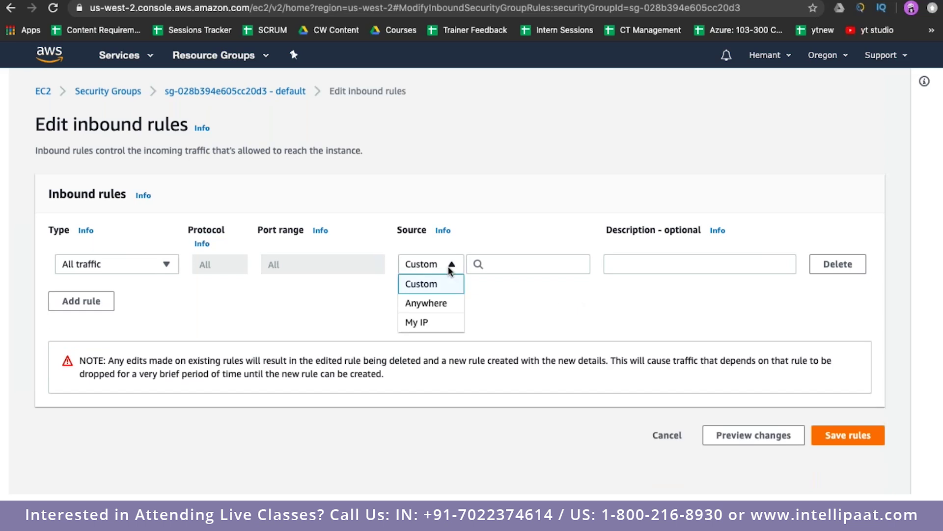
left_click(454, 322)
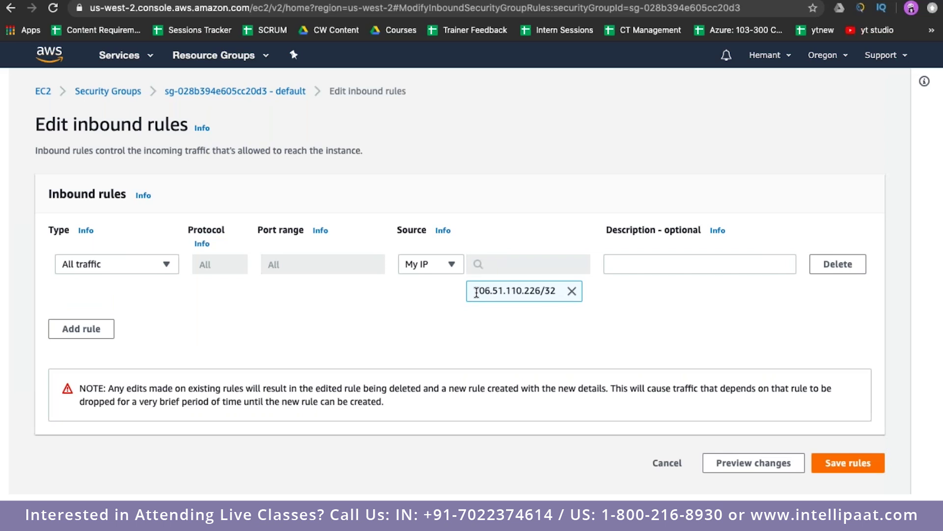
left_click_drag(481, 293, 539, 297)
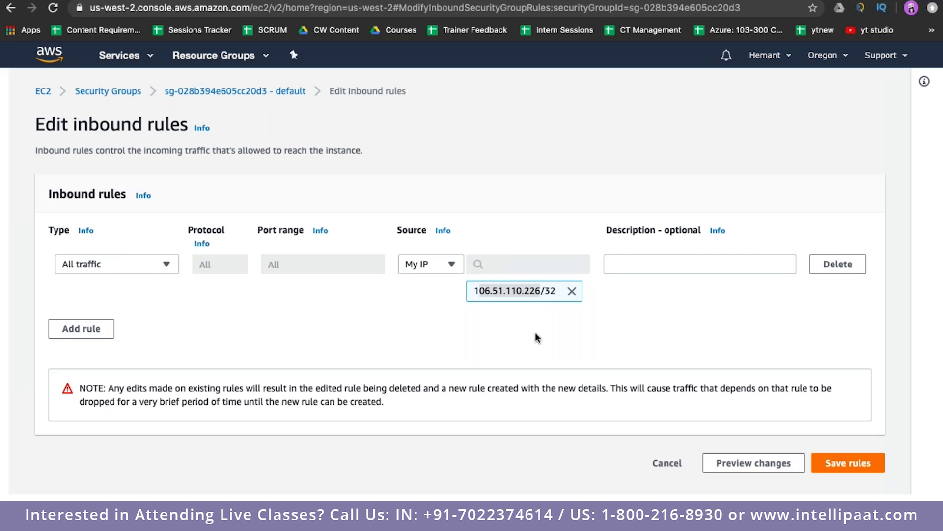
left_click_drag(474, 293, 539, 292)
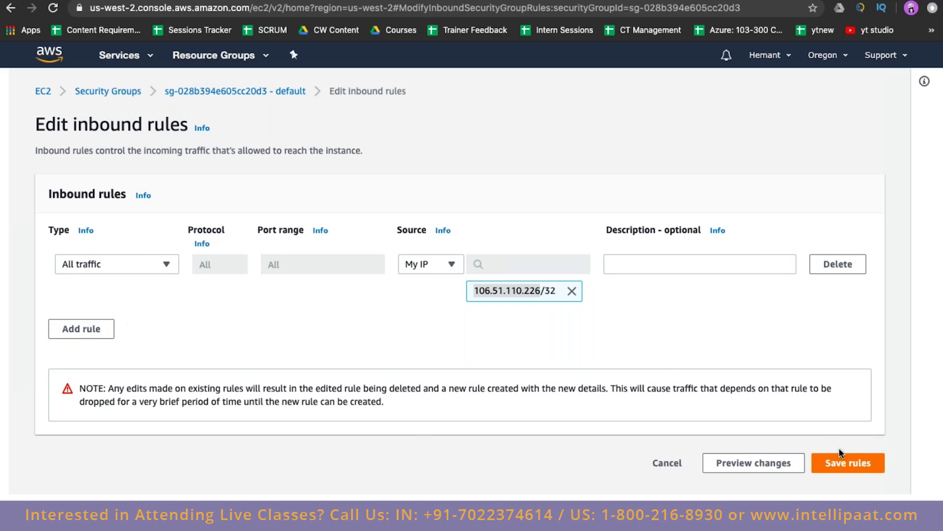
left_click(845, 467)
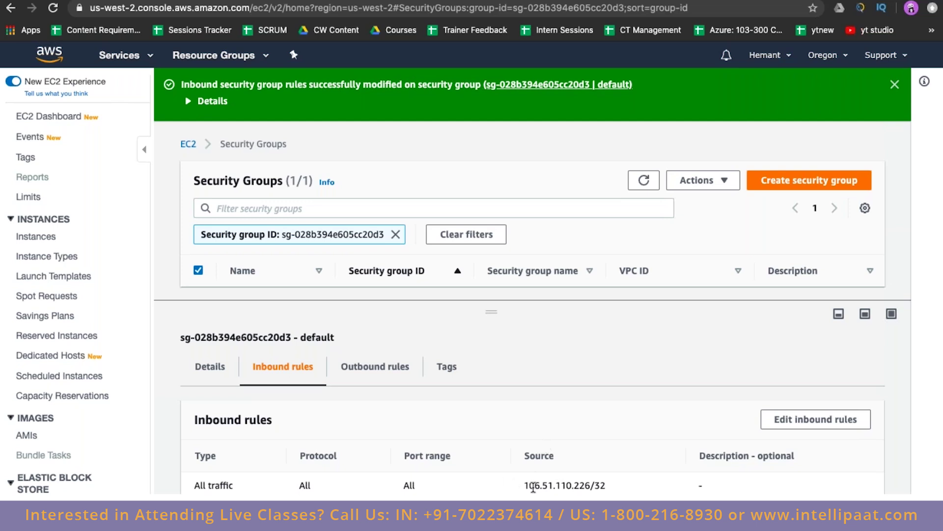
left_click_drag(524, 486, 596, 480)
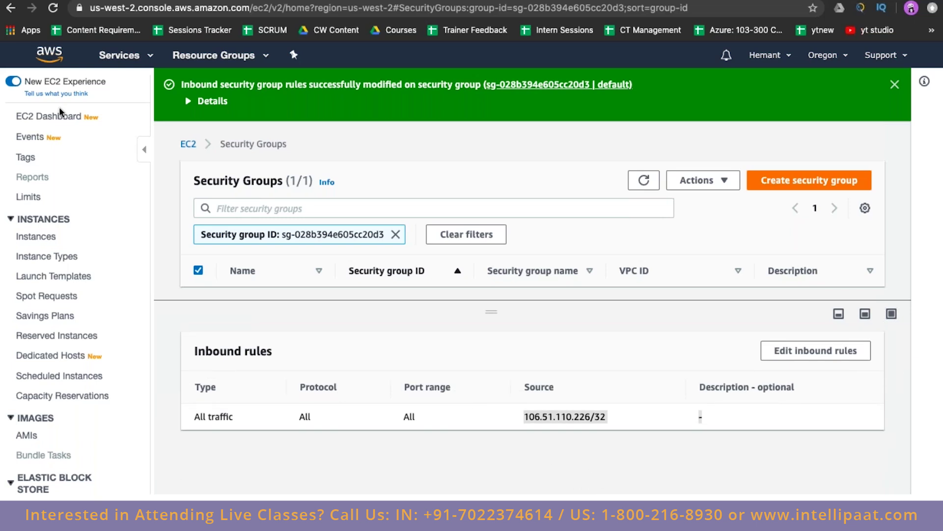
- Open the full EC2 instances list and look over the ubuntu and ec2demo instances
left_click(47, 120)
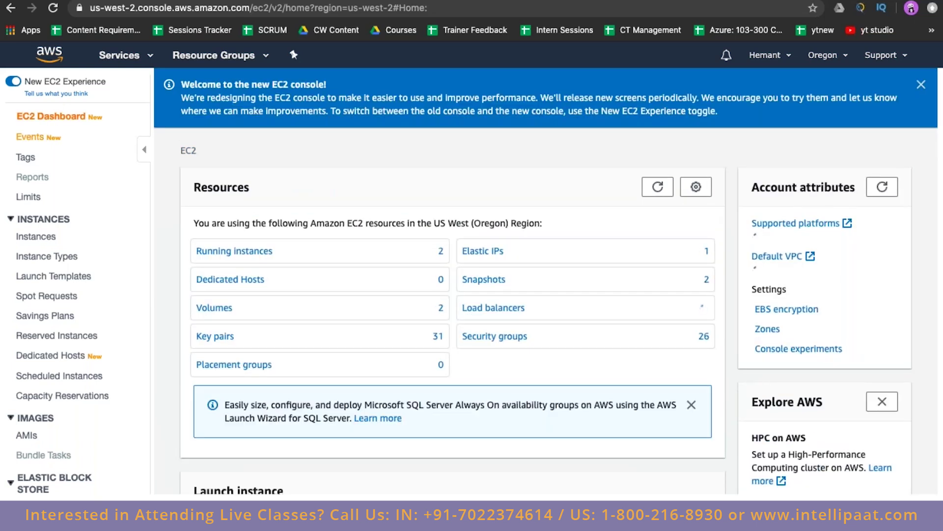
left_click(215, 251)
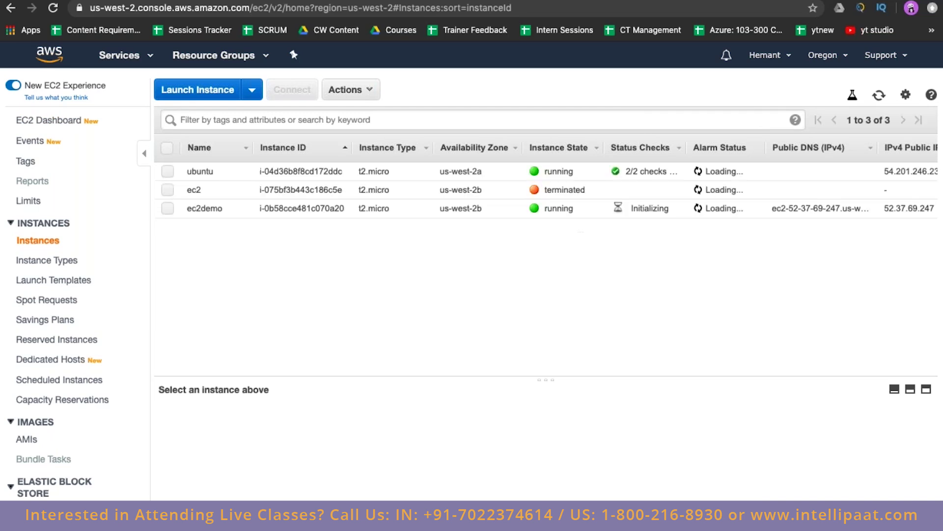
left_click(187, 172)
left_click_drag(187, 172, 216, 172)
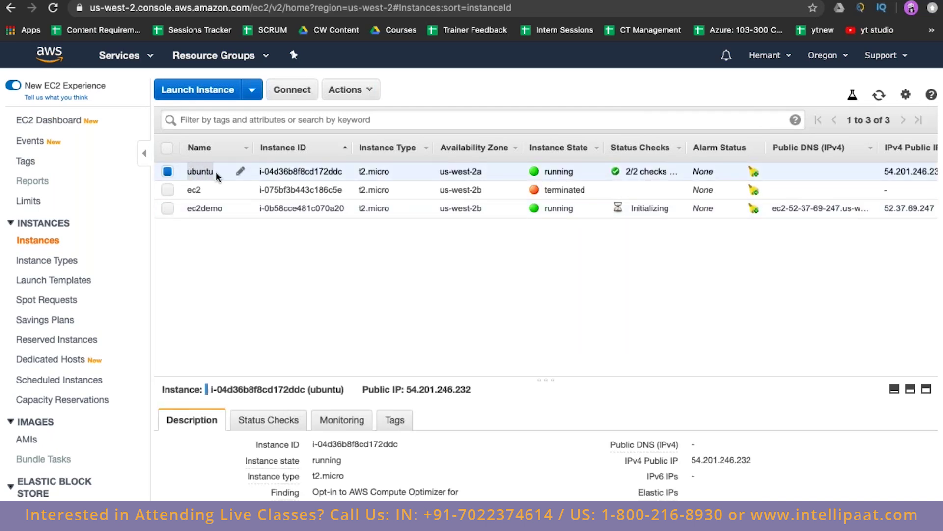
left_click(220, 208)
scroll(336, 268, "right", 6)
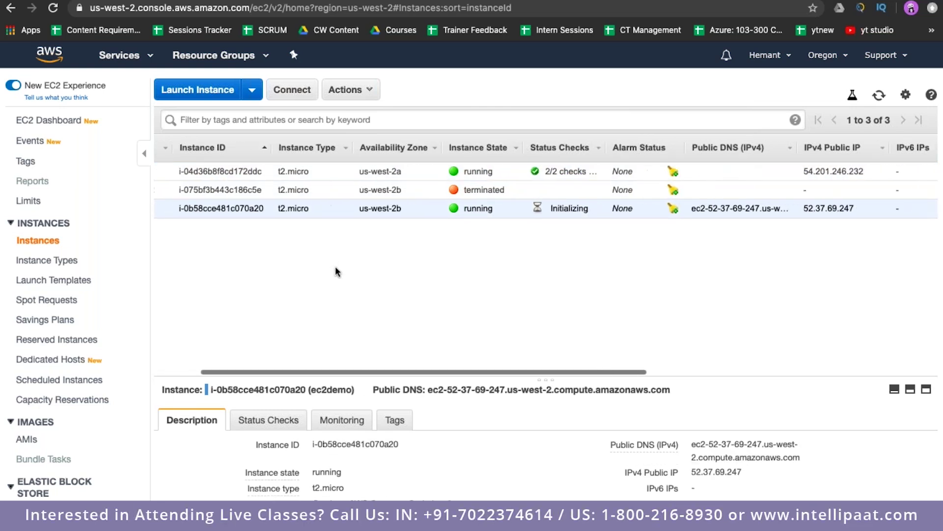
scroll(335, 266, "left", 6)
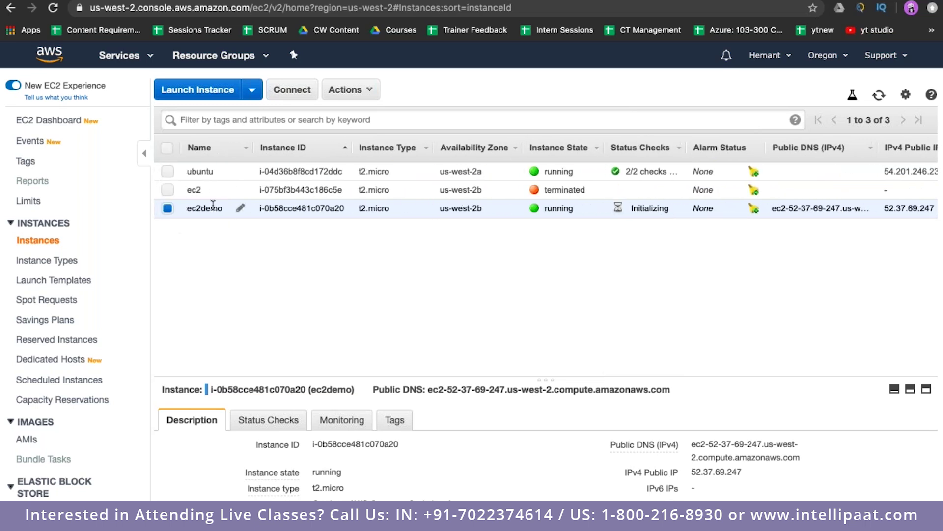
- Select only the ubuntu instance and inspect its IPv4 public IP
left_click(167, 208)
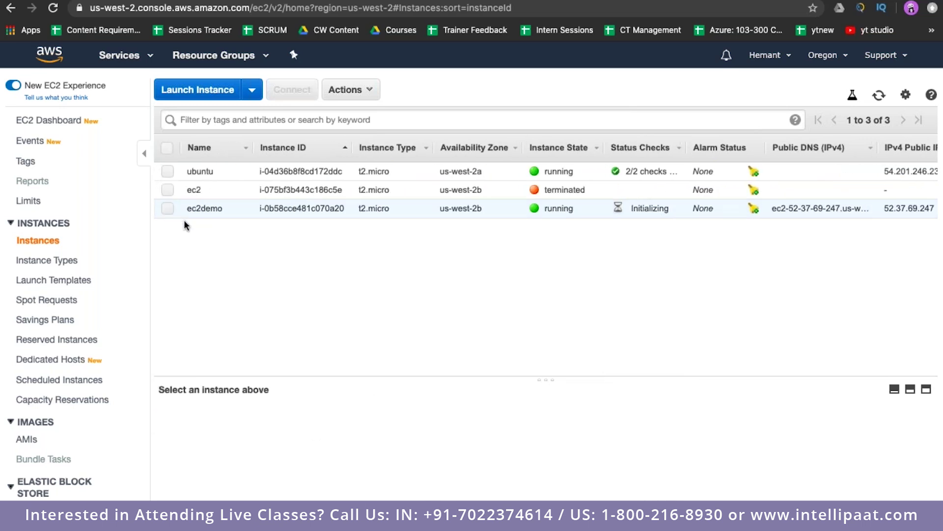
left_click(168, 172)
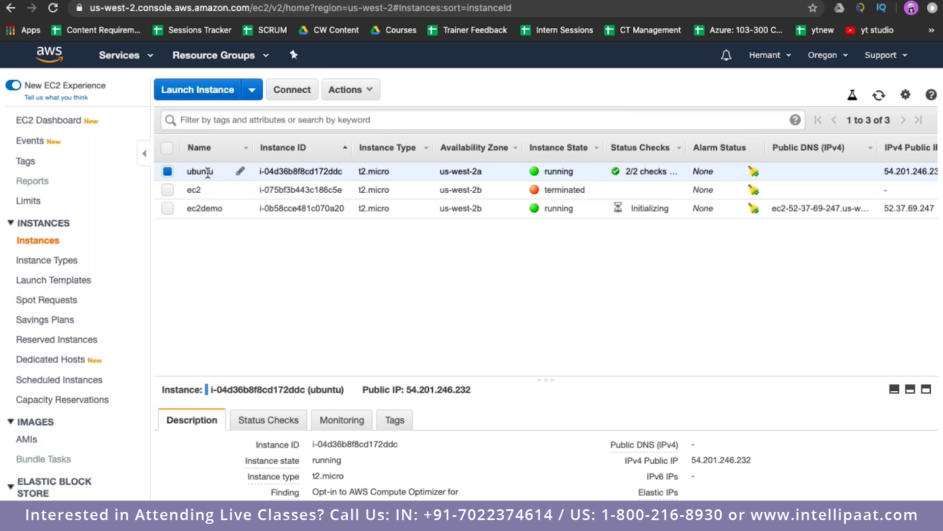
double_click(718, 459)
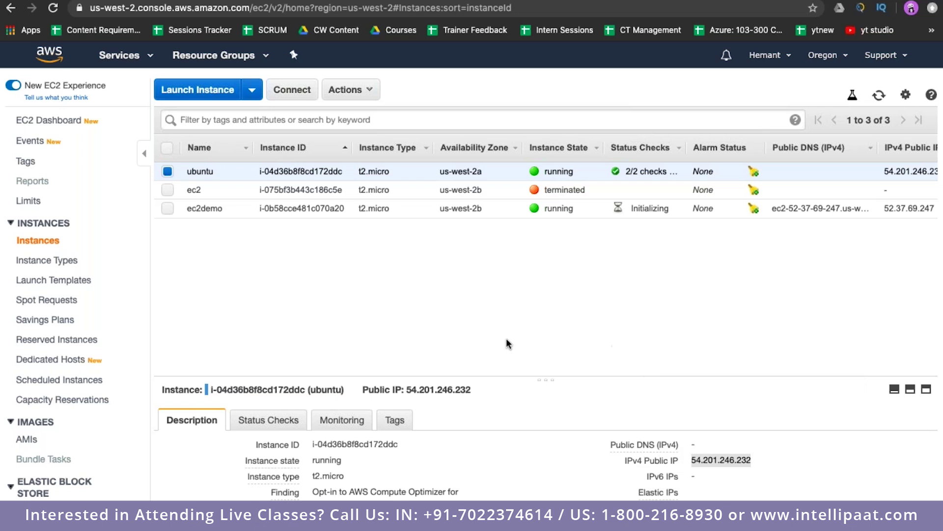
mouse_move(710, 458)
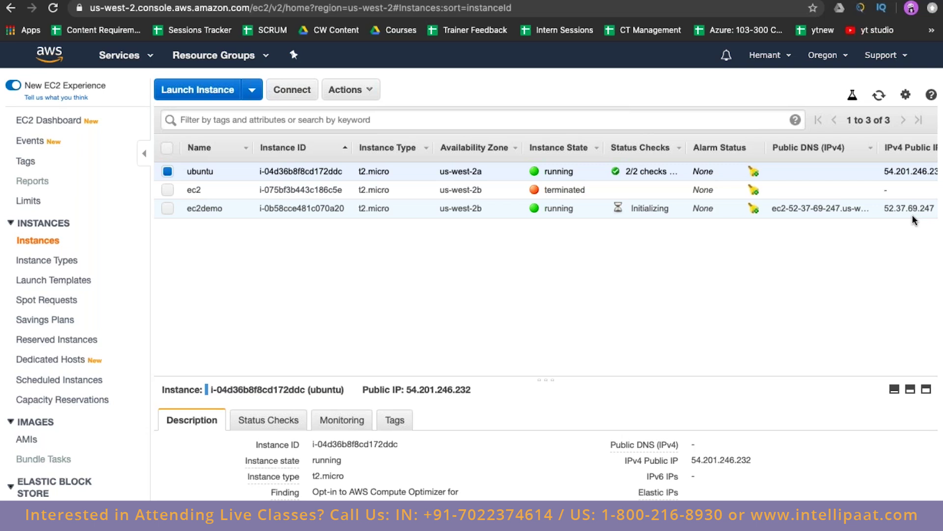
- Launch the macOS Terminal, make its window full screen and clear its output
key("super+space")
type("terminal")
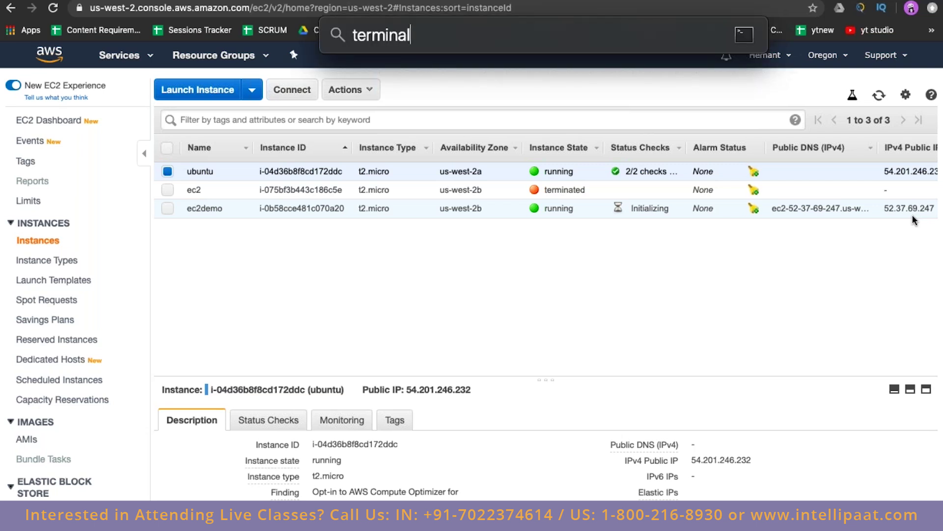
key("Return")
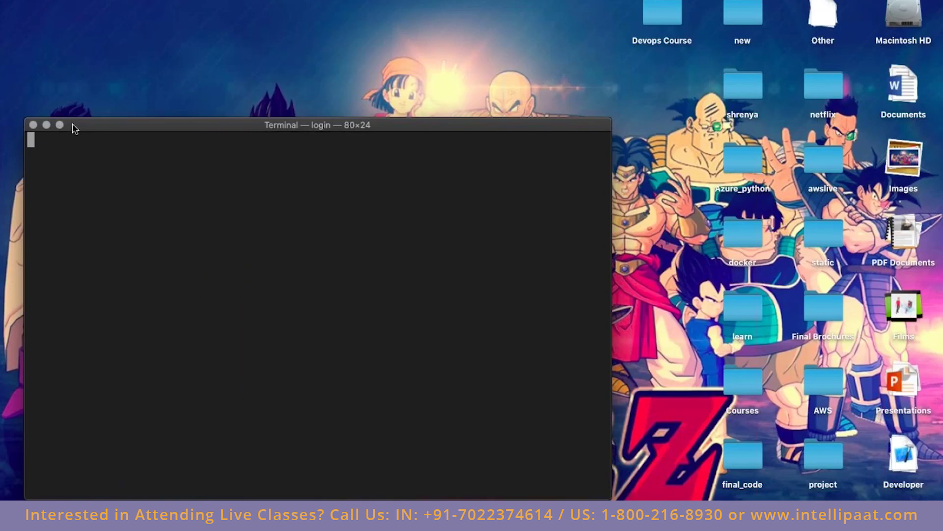
left_click(60, 125)
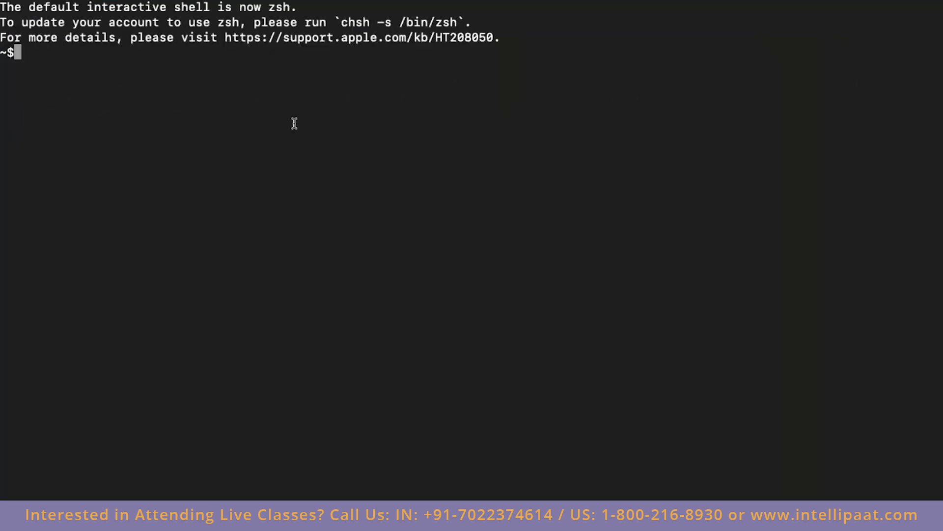
key("super+k")
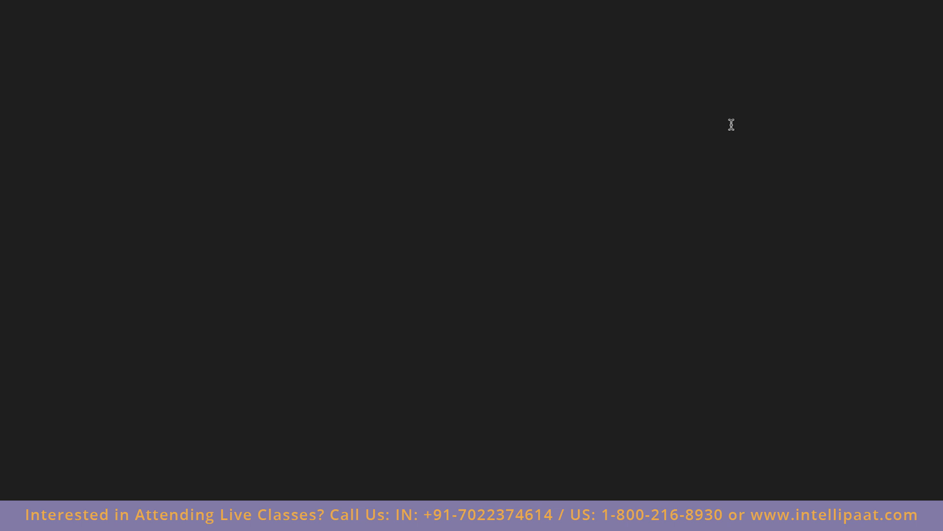
- Switch back to Chrome and search the web for putty in a new tab
key("ctrl+Right")
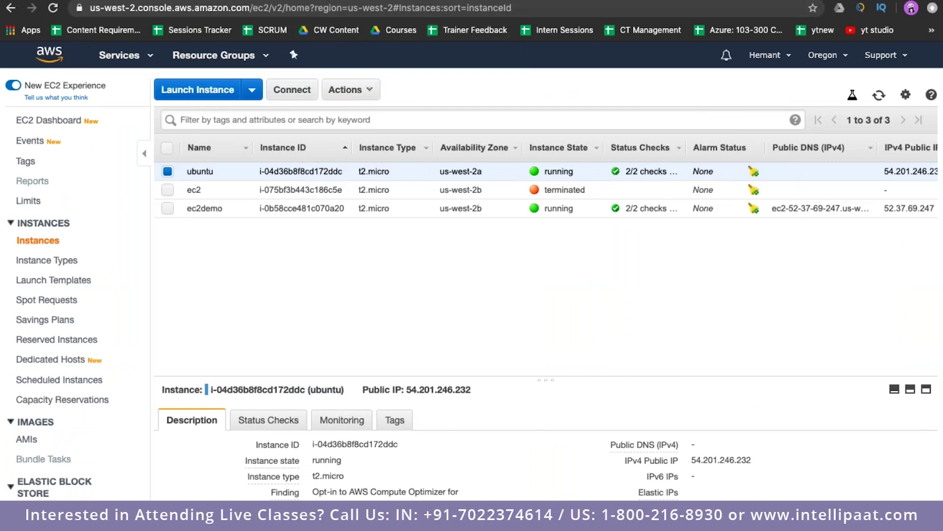
key("ctrl+t")
type("putty")
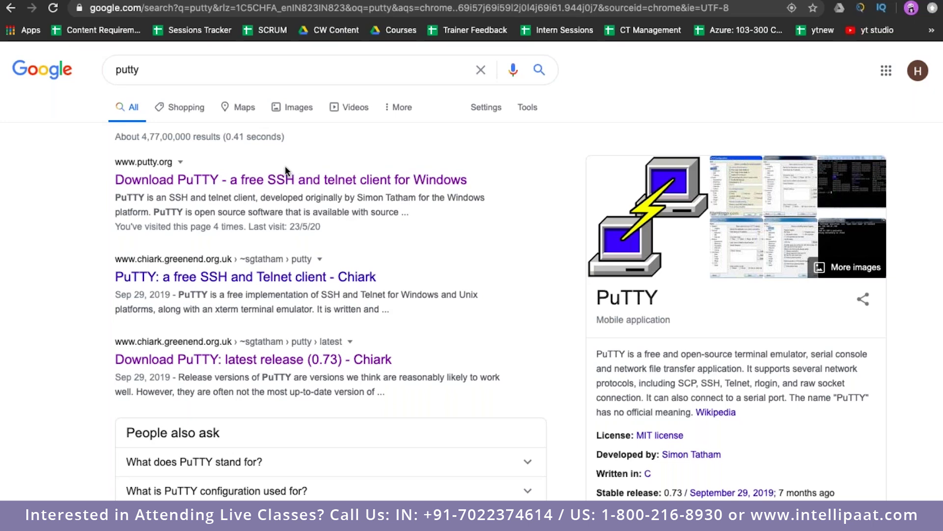
- Open the putty.org result and follow its link to the PuTTY download page
left_click(303, 181)
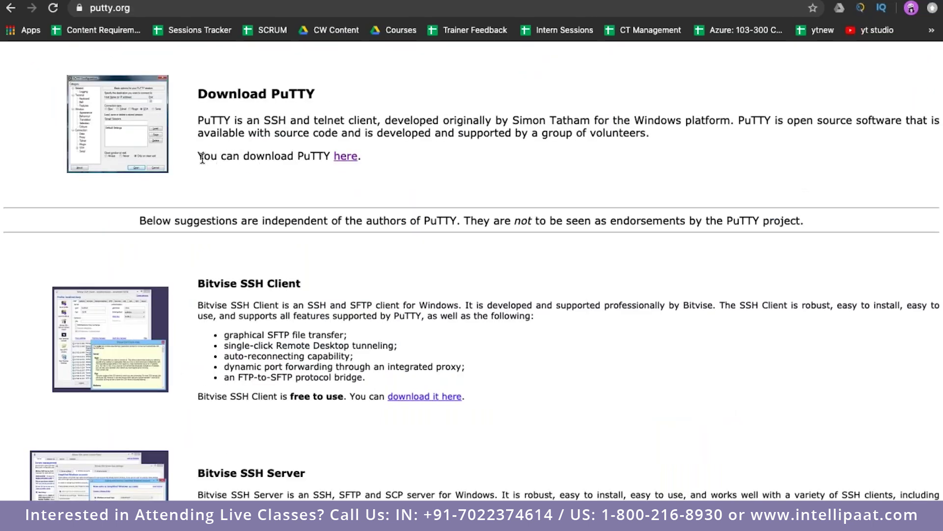
left_click_drag(204, 158, 304, 158)
left_click(349, 158)
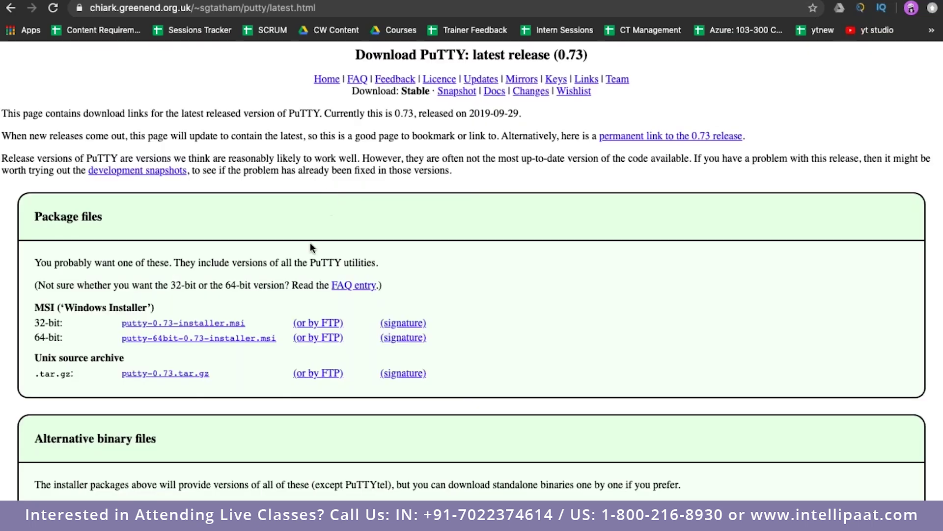
- Look through the alternative binary files, examining the 32-bit and 64-bit putty.exe and puttygen.exe downloads
scroll(311, 243, "down", 3)
scroll(30, 350, "down", 5)
left_click_drag(31, 350, 69, 348)
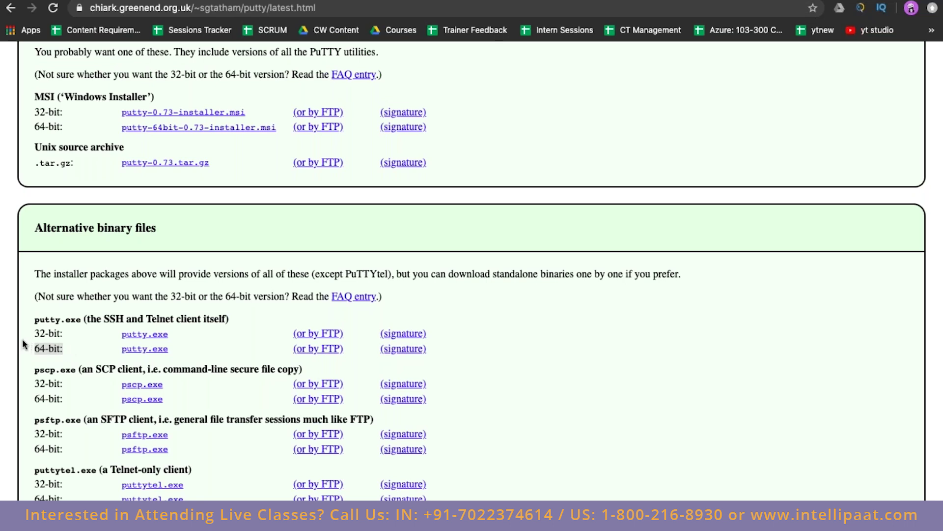
left_click_drag(31, 334, 53, 334)
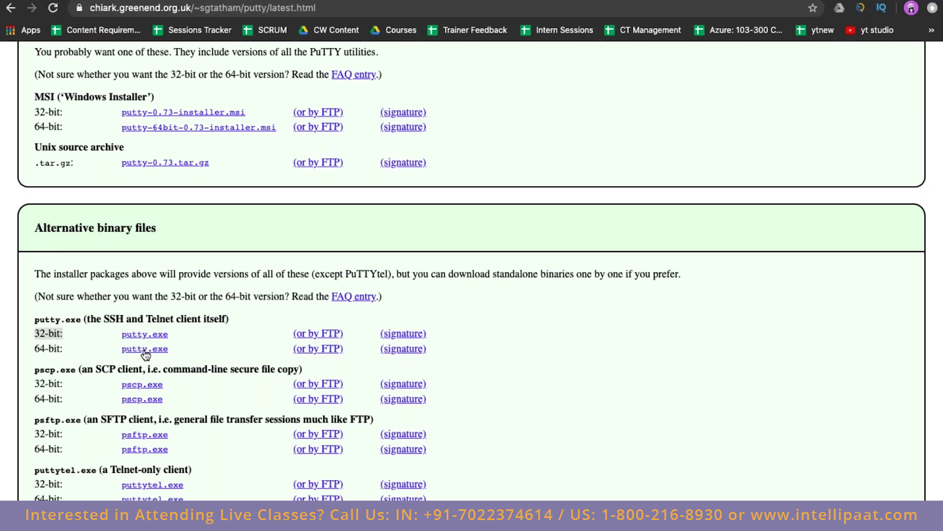
scroll(146, 354, "down", 3)
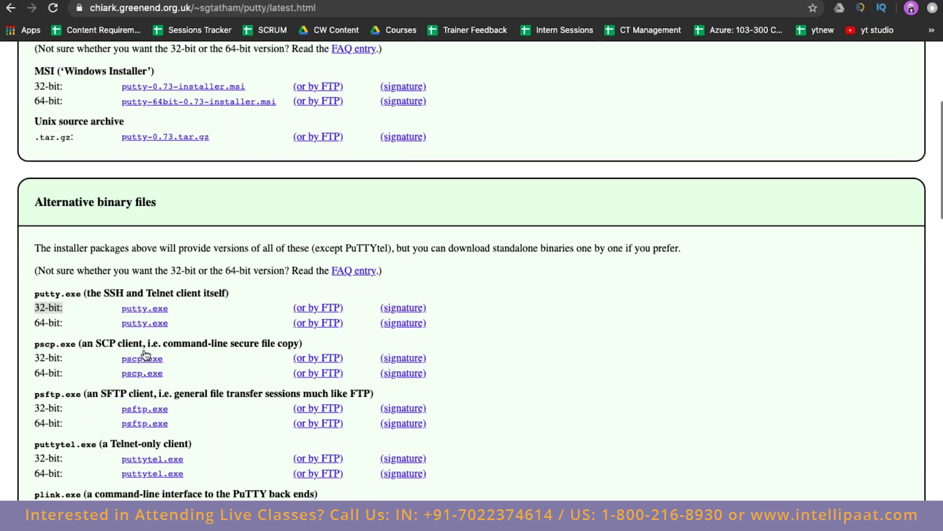
scroll(145, 354, "down", 2)
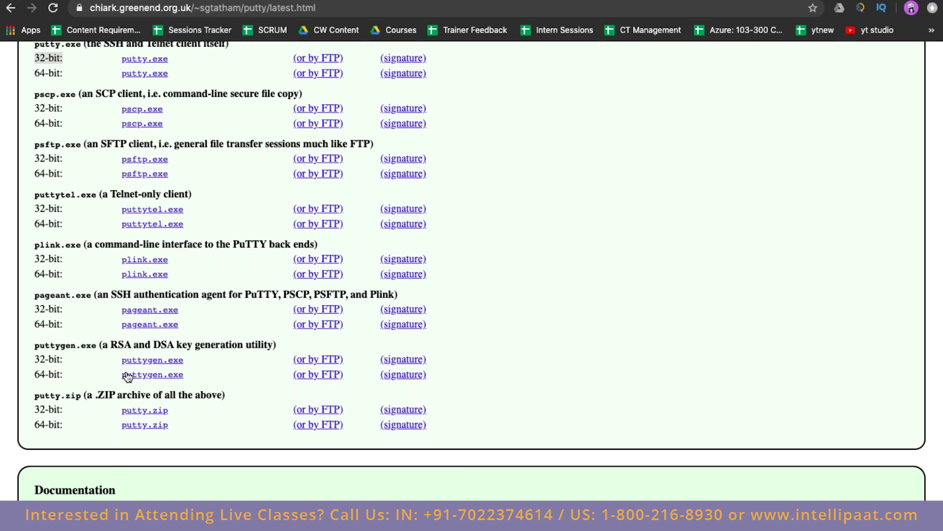
scroll(196, 376, "up", 3)
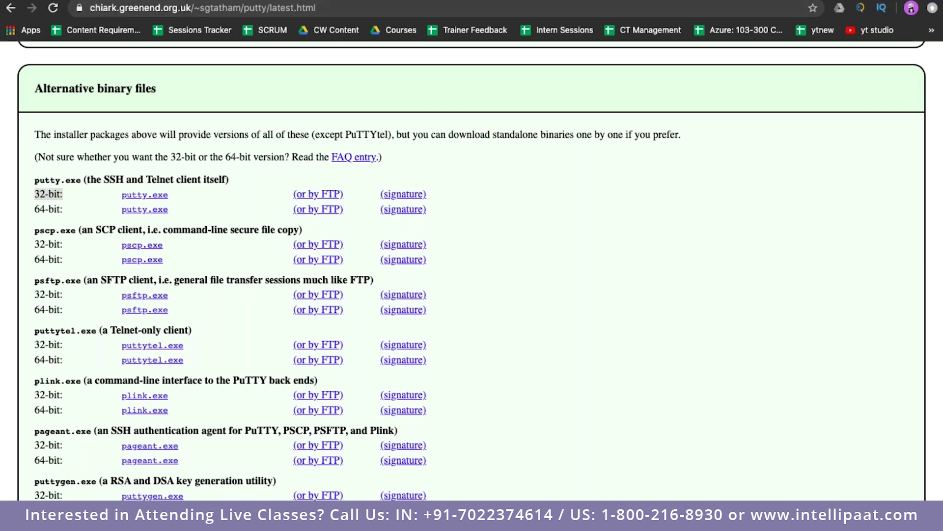
- Search the web for puttygen in a new tab and show the image results
key("super+t")
type("p")
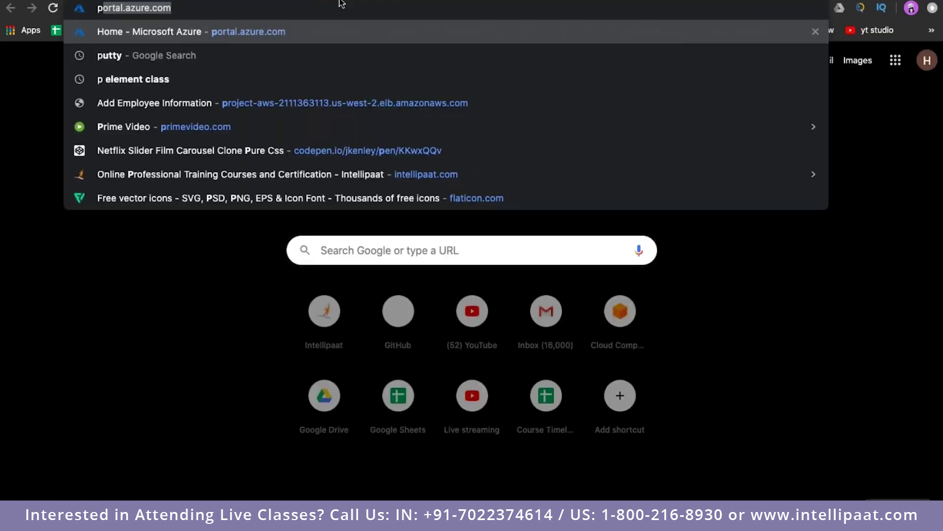
type("uttygen")
key("Return")
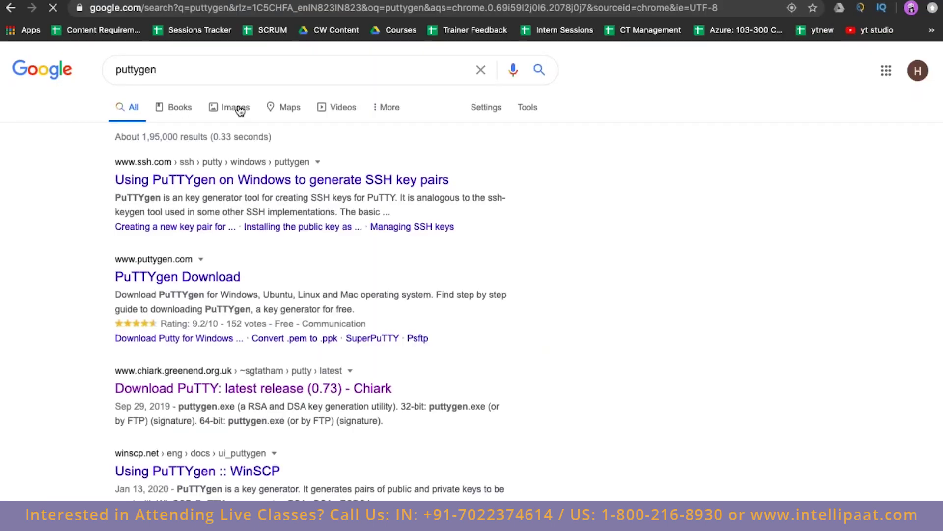
left_click(240, 109)
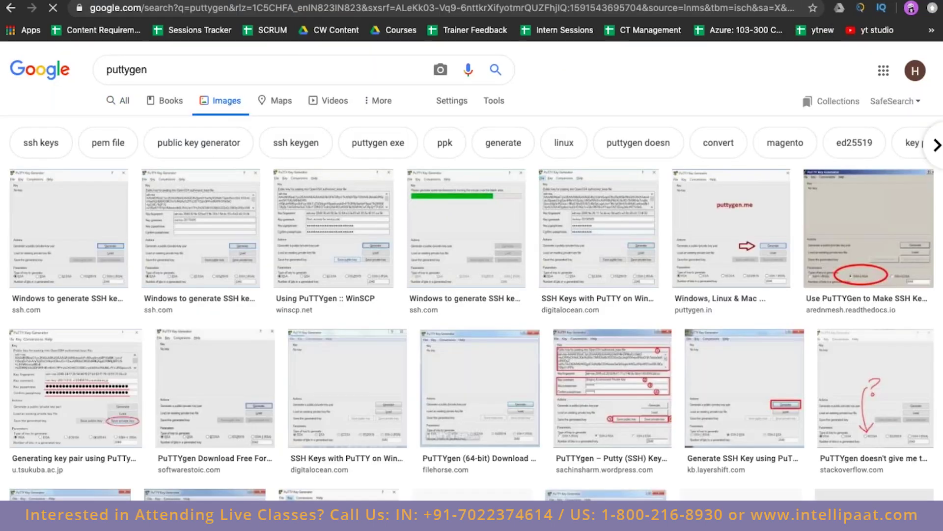
- View the WinSCP and ssh.com screenshots of the PuTTY Key Generator, examining its load and save key options
scroll(344, 207, "down", 1)
left_click(347, 204)
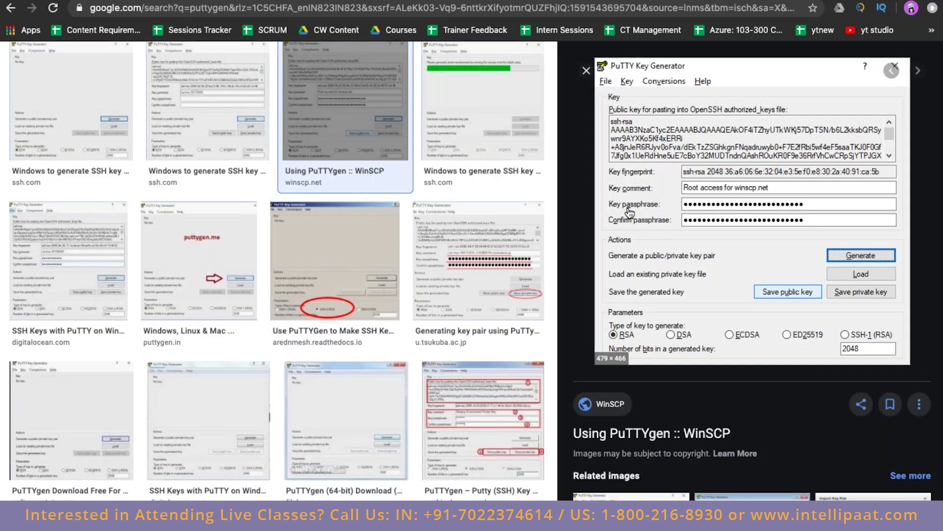
key("Escape")
left_click(55, 140)
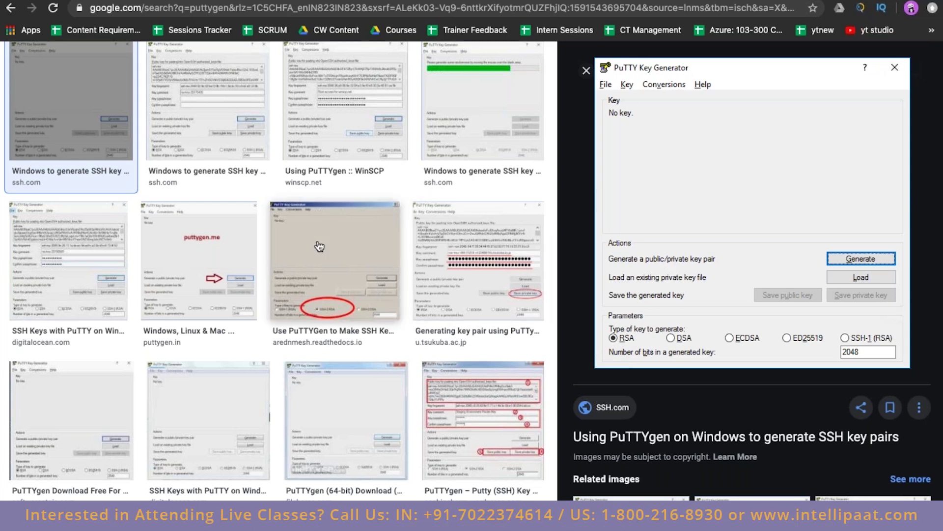
scroll(319, 246, "up", 3)
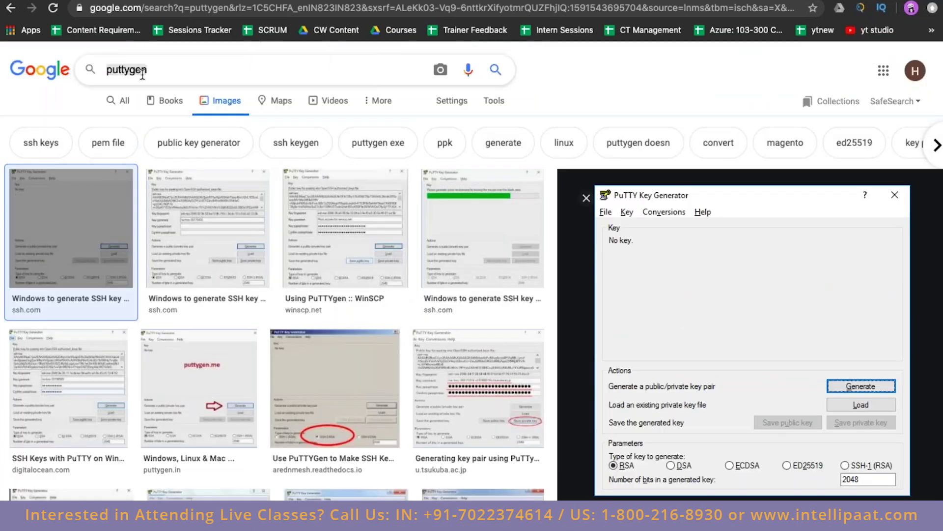
- Change the image search to putty and view the Raspberry Pi documentation's PuTTY Configuration screenshot
left_click(142, 74)
key("BackSpace")
key("BackSpace")
key("BackSpace")
key("Return")
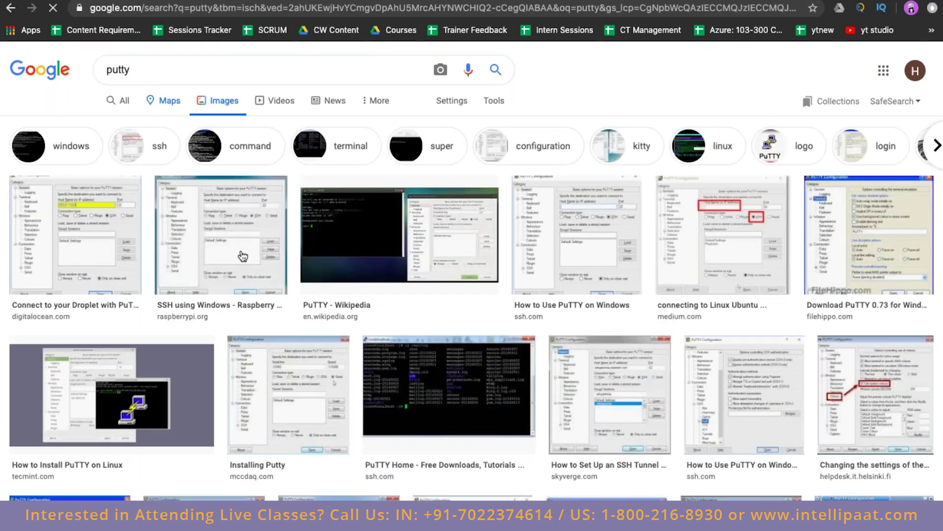
left_click(243, 256)
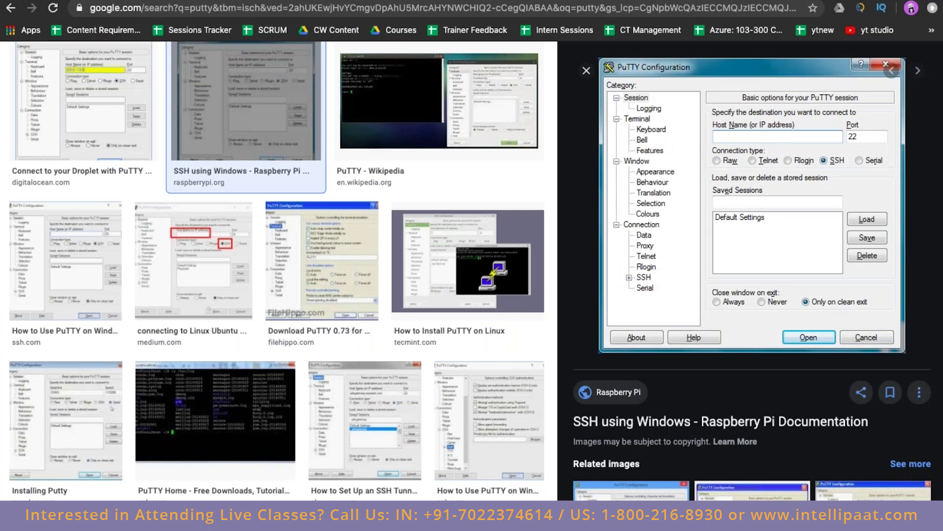
- Return to the EC2 instances page and highlight the ubuntu instance's IPv4 public IP
key("ctrl+Tab")
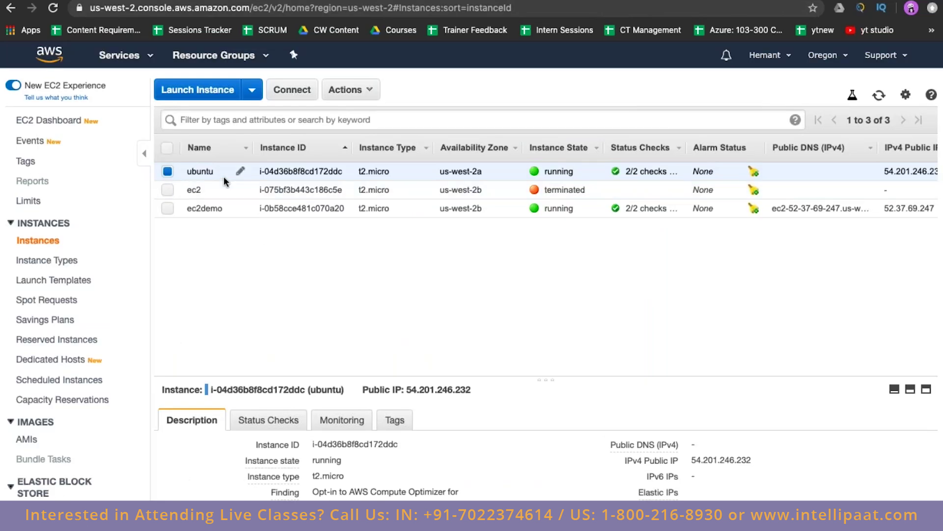
left_click_drag(690, 460, 754, 462)
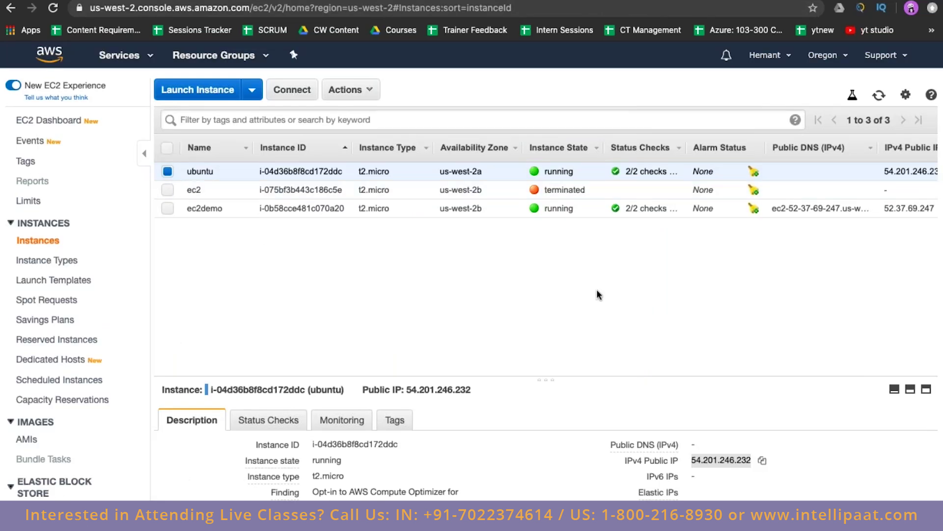
key("ctrl+Right")
key("ctrl+Left")
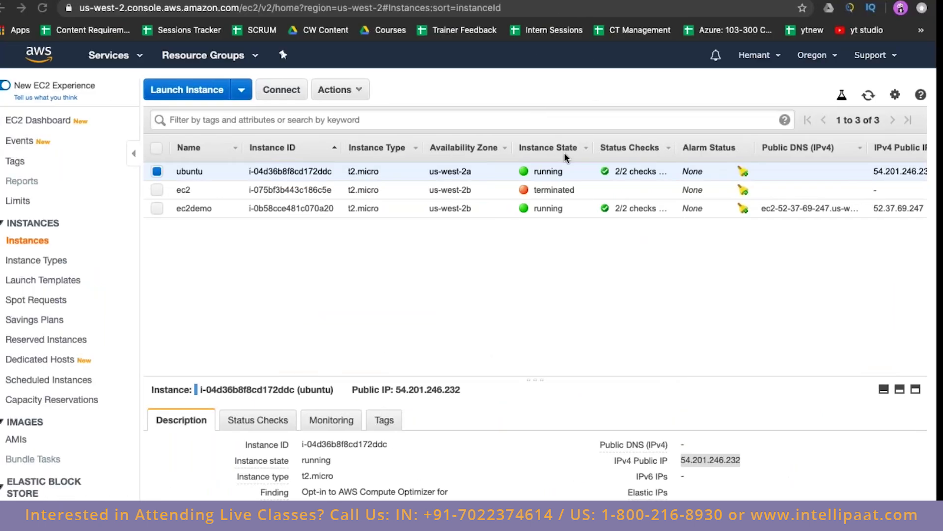
- View the ssh.com screenshot of PuTTY's SSH Auth options, then highlight the ubuntu instance's IPv4 public IP in the EC2 console
key("ctrl+Tab")
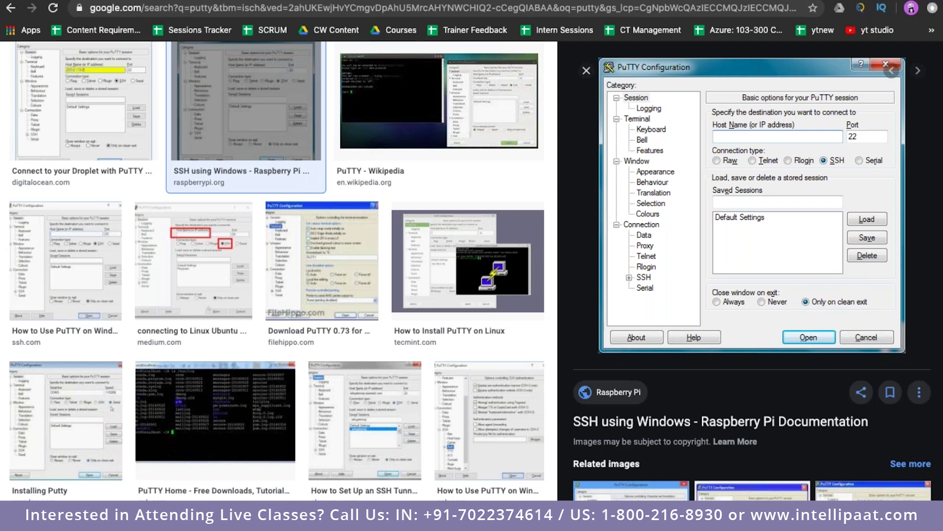
left_click(517, 441)
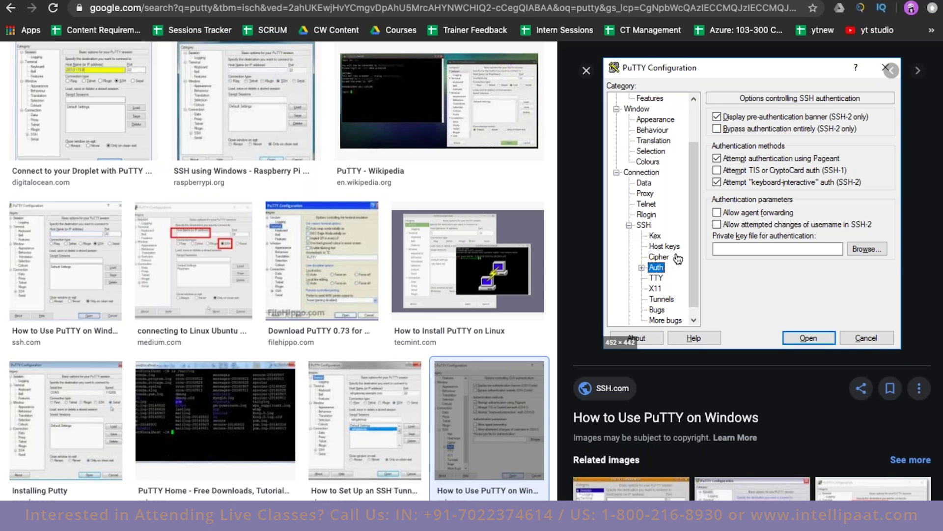
left_click(103, 96)
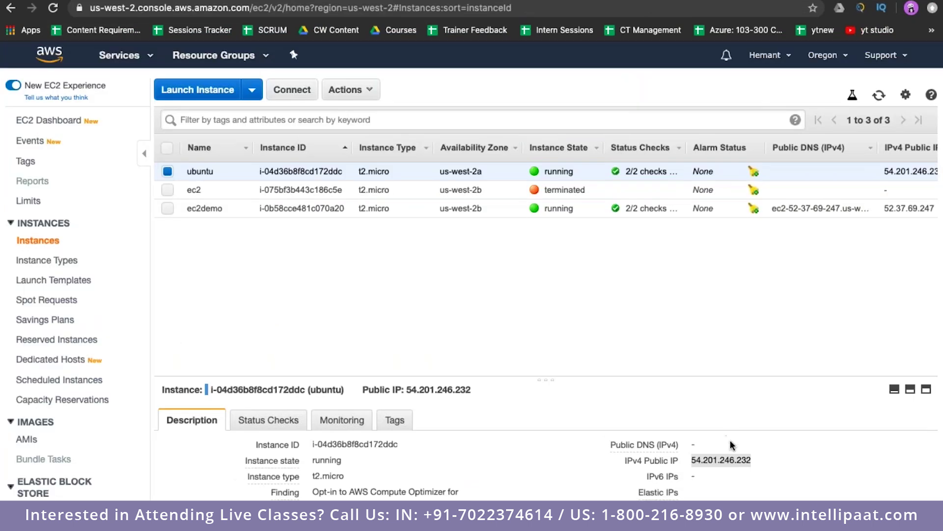
left_click(704, 461)
double_click(708, 457)
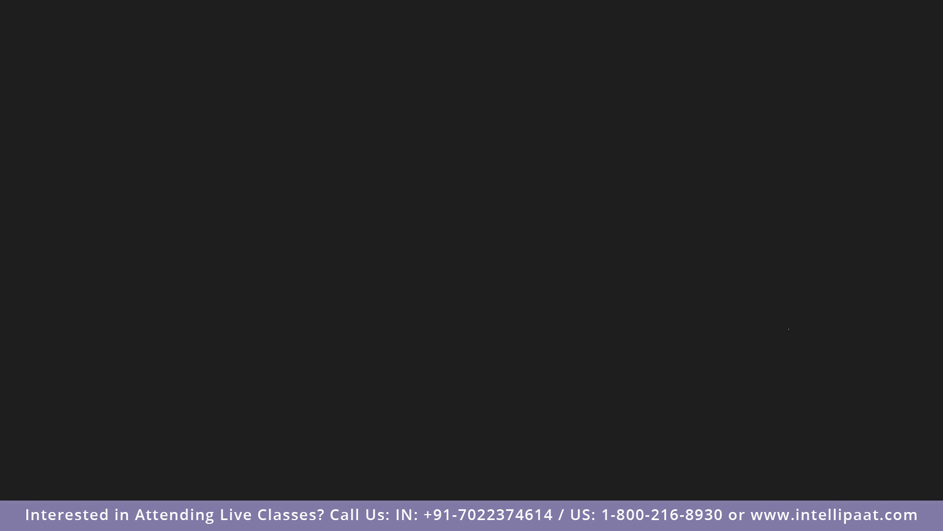
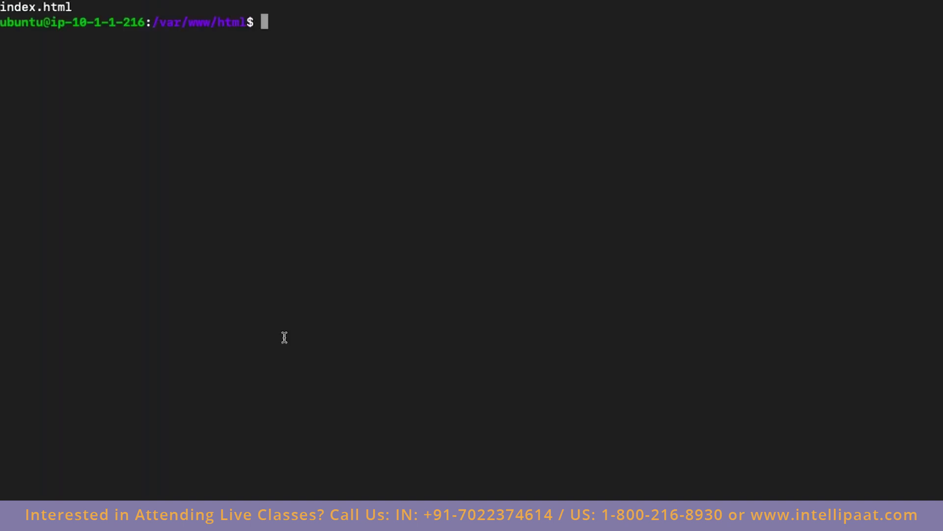
- Highlight index.html in the Terminal listing and compare it with the Apache2 default page open in Chrome
left_click_drag(75, 7, 1, 6)
left_click(64, 15)
double_click(60, 8)
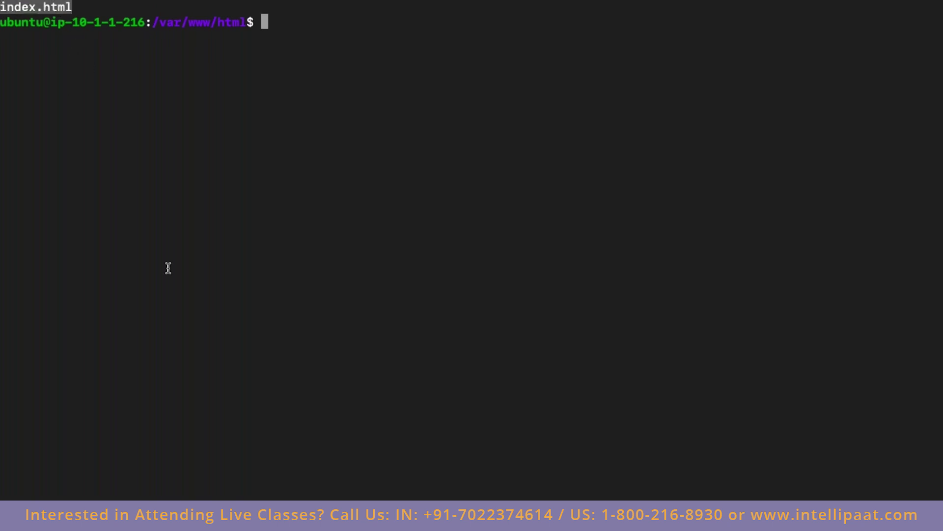
key("ctrl+Right")
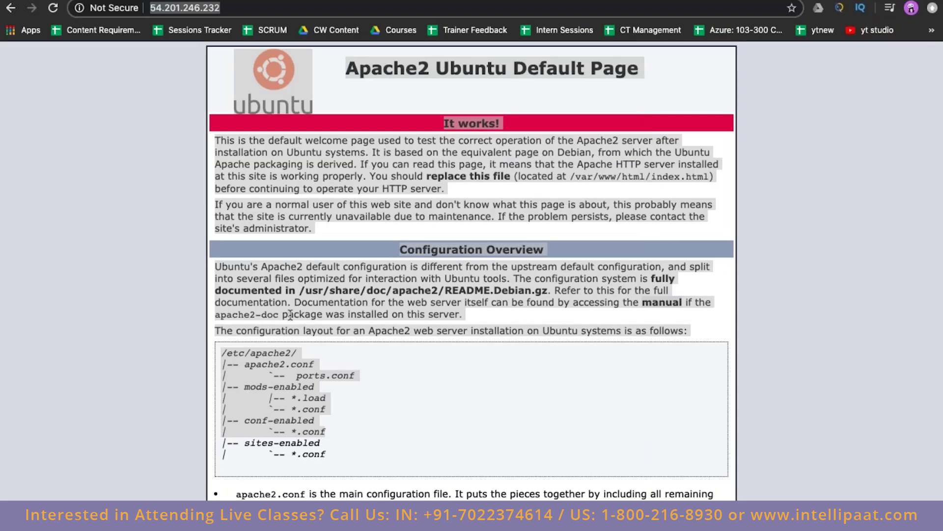
key("ctrl+Left")
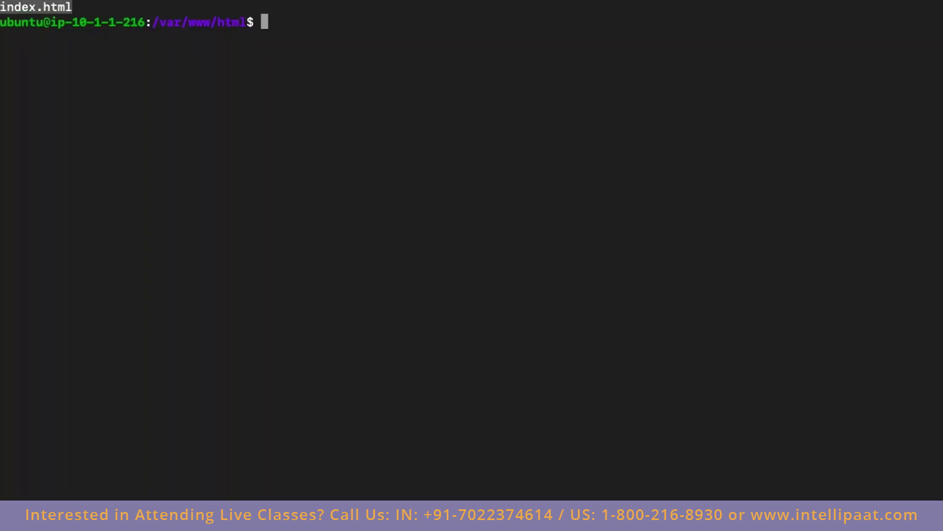
- Delete index.html from /var/www/html with sudo rm and clear the terminal
type("sudo rm in")
key("Tab")
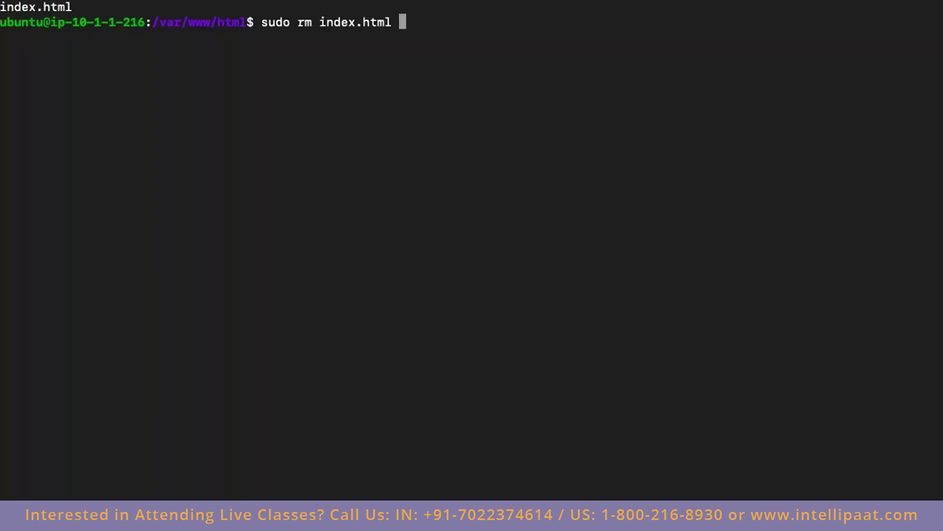
key("Return")
type("clear")
key("Return")
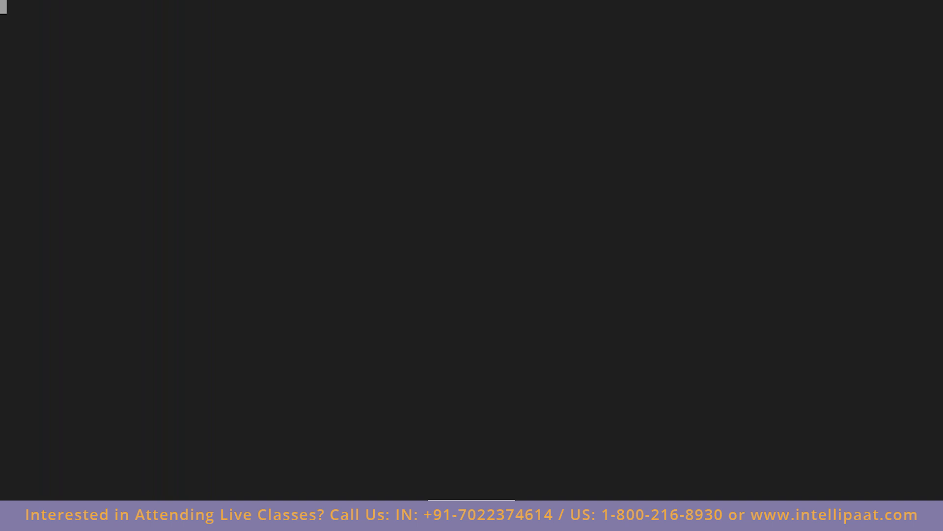
- Start the new home page's HTML with html and body tags and the h1 text "Welcome to the home page!"
type("<html>")
key("Return")
type("<b")
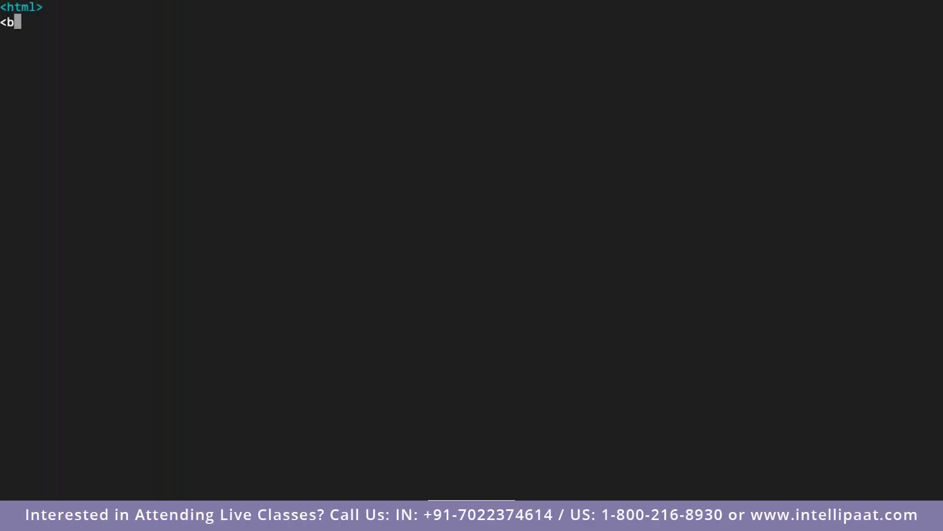
type("ody>")
key("Return")
type("<h")
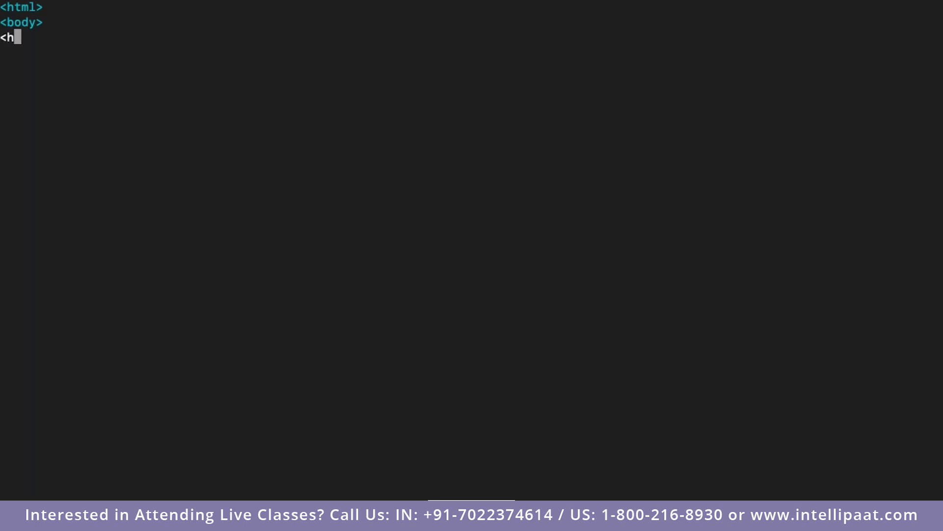
type("1>Welcome ot")
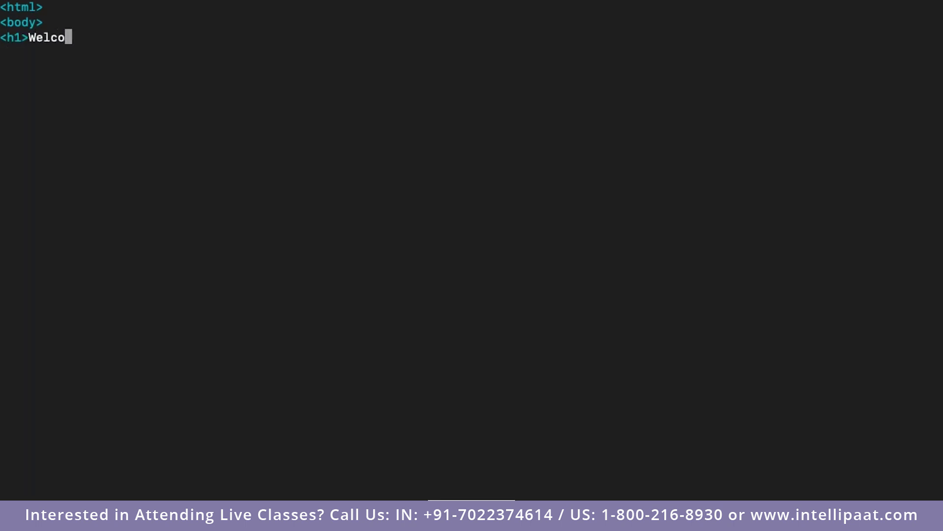
key("BackSpace")
key("BackSpace")
type("to the home")
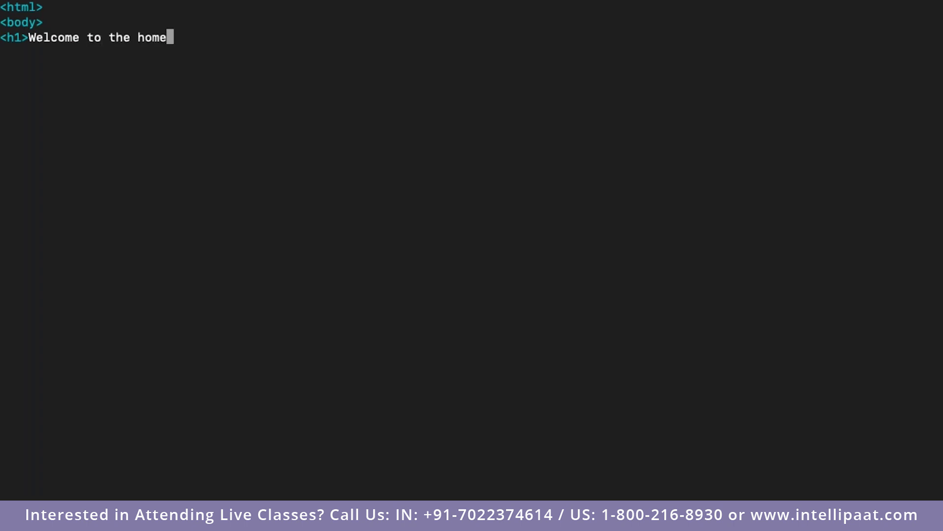
type(" page!")
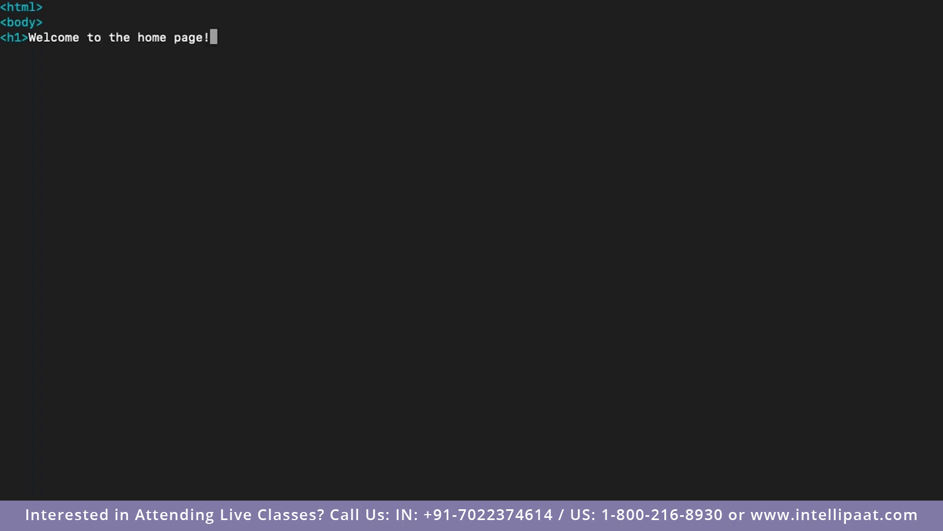
- Complete the page with closing h1, body and html tags, and reload 54.201.246.232 in Chrome
type("</h1>")
key("Return")
type("</body>")
key("Return")
type("</html>")
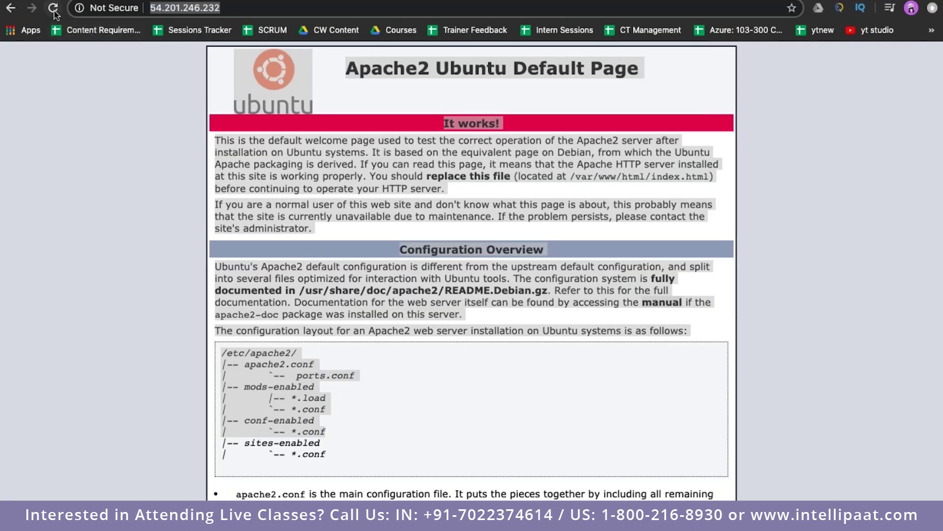
left_click(53, 8)
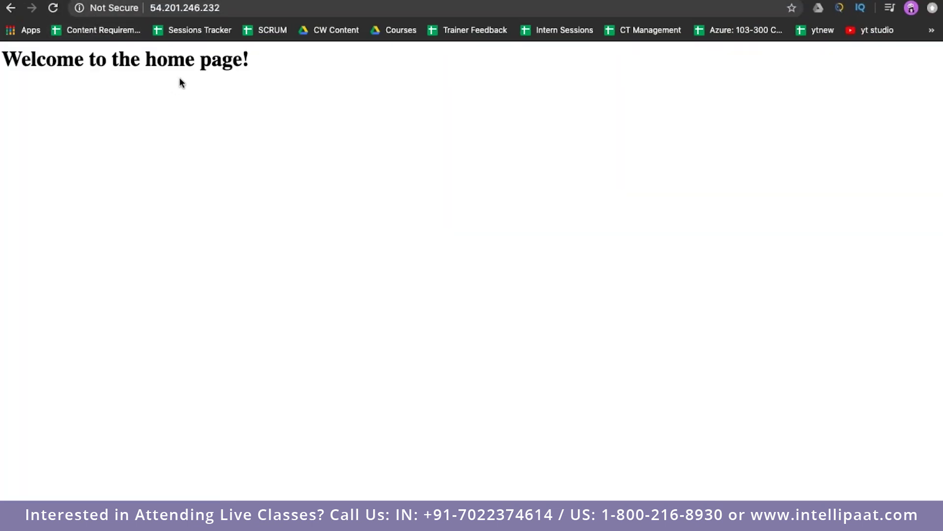
- Highlight the heading on the page served at 54.201.246.232 to examine its text
left_click_drag(253, 59, 2, 60)
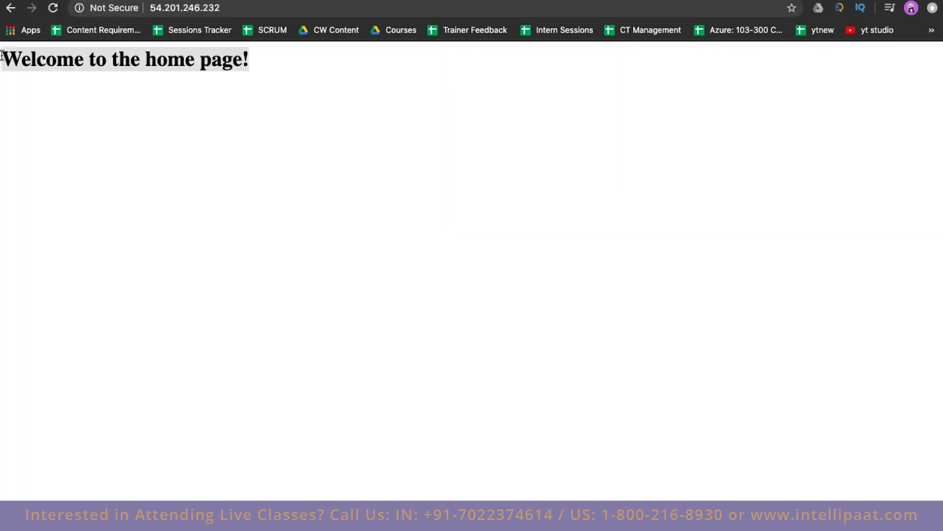
left_click(291, 260)
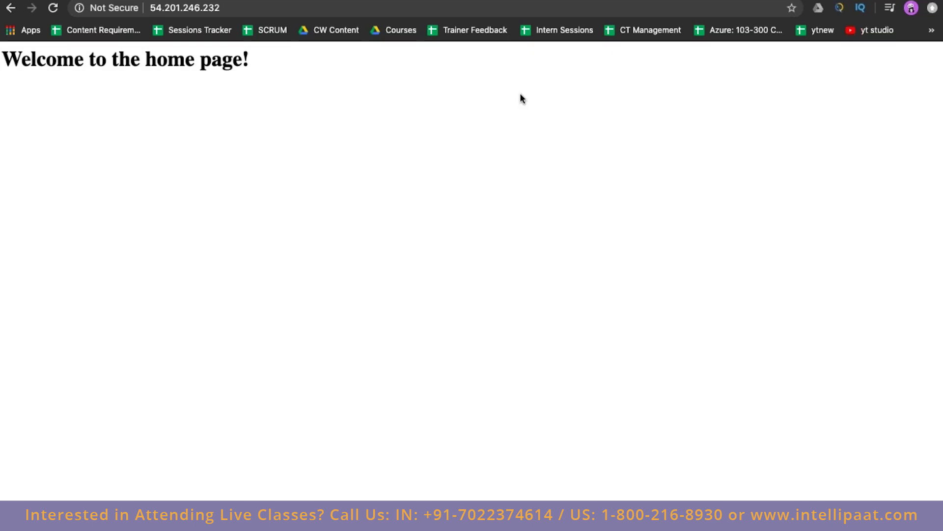
left_click_drag(7, 60, 253, 86)
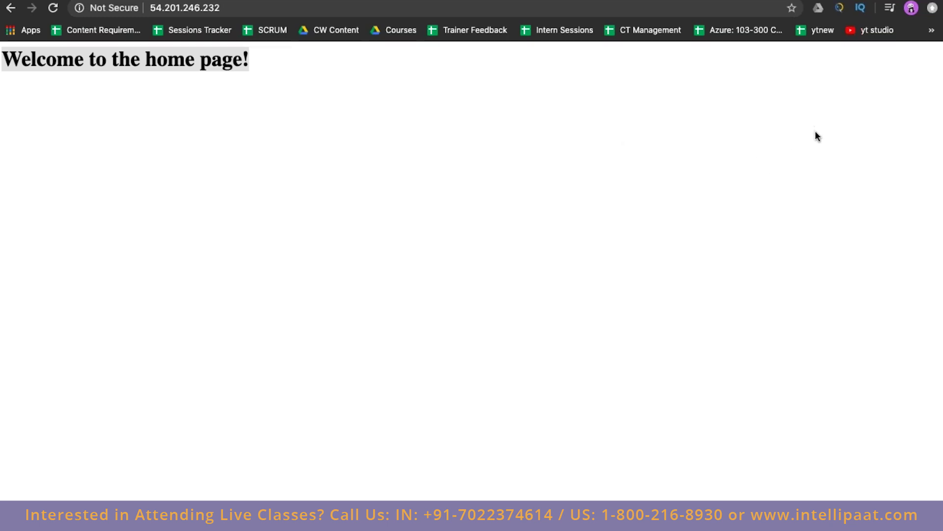
left_click(226, 61)
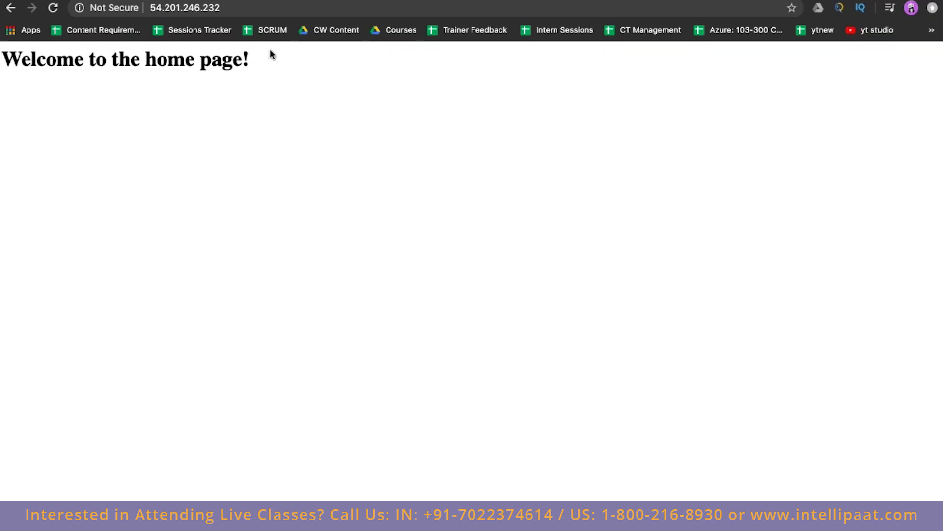
left_click_drag(272, 54, 2, 55)
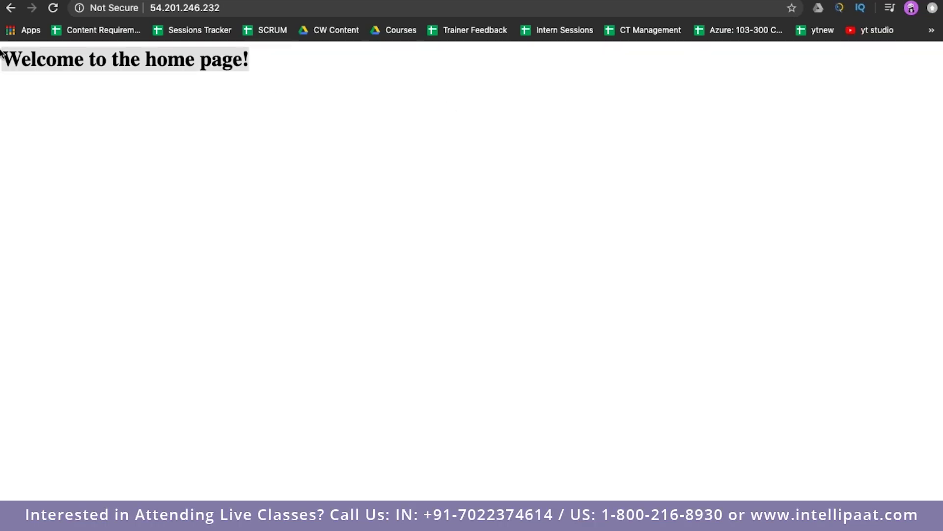
left_click(228, 197)
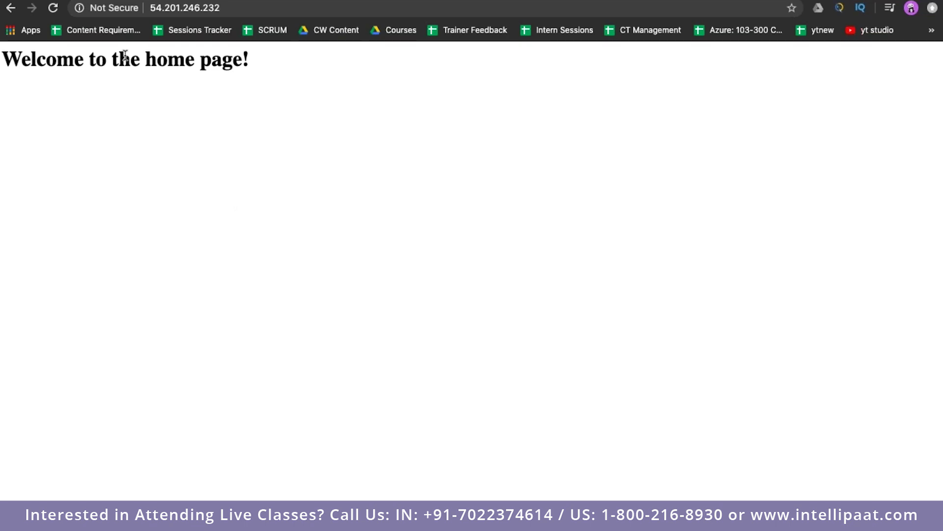
- Return to the EC2 console and open the list of running instances from the dashboard
key("ctrl+Tab")
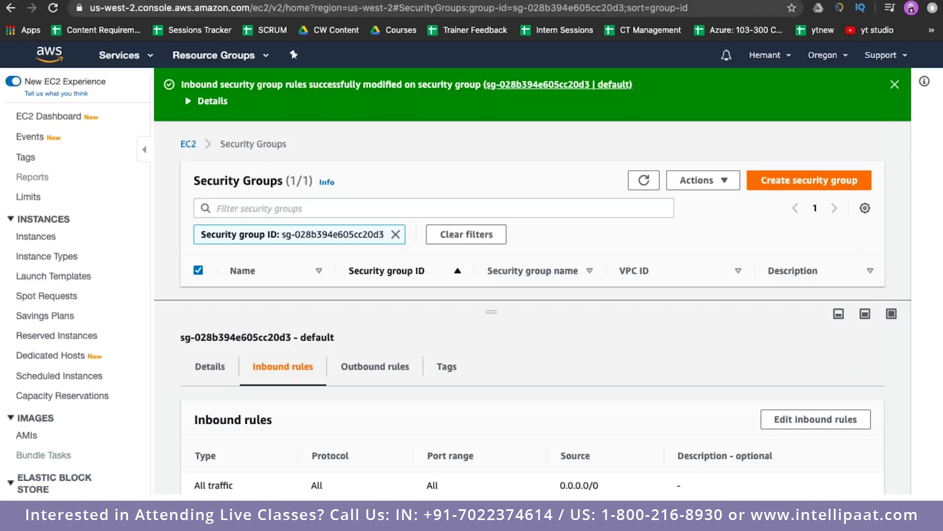
left_click(74, 118)
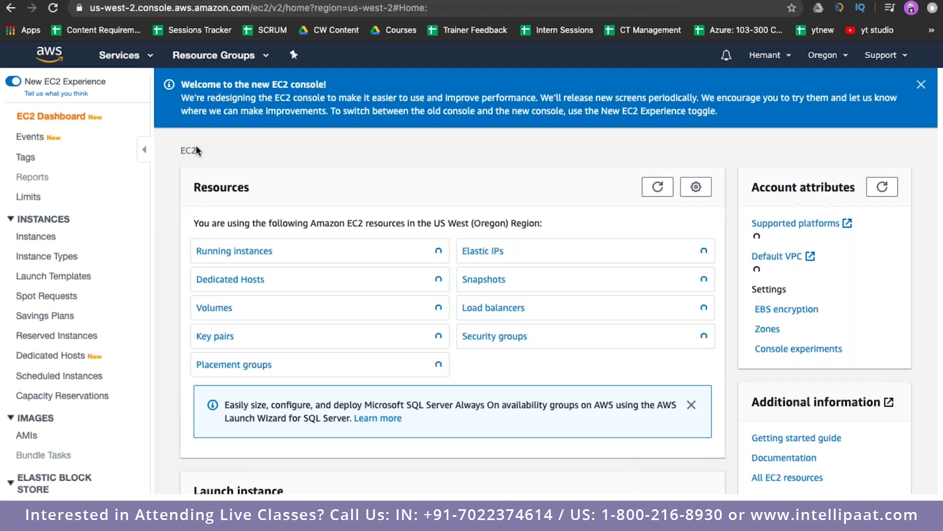
left_click(250, 253)
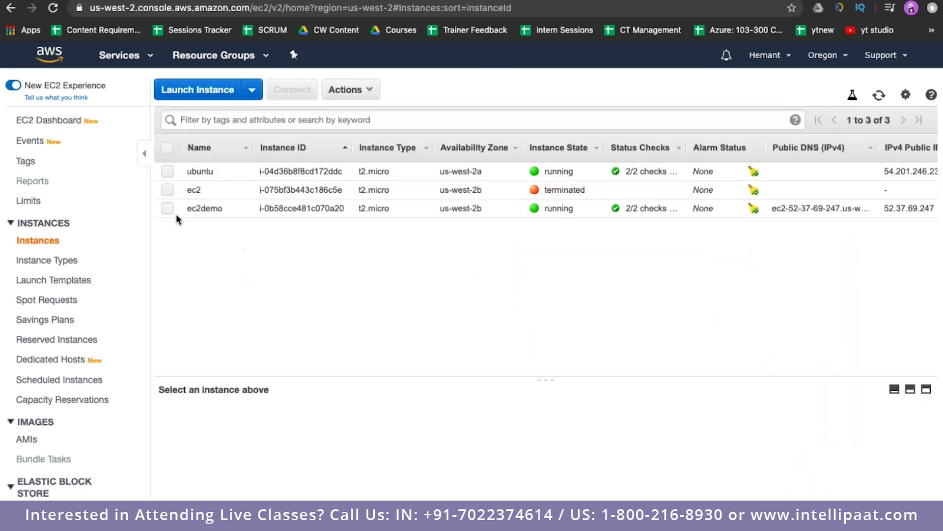
- Create an image named netflix-home from the ubuntu instance and dismiss the request confirmation
left_click(167, 172)
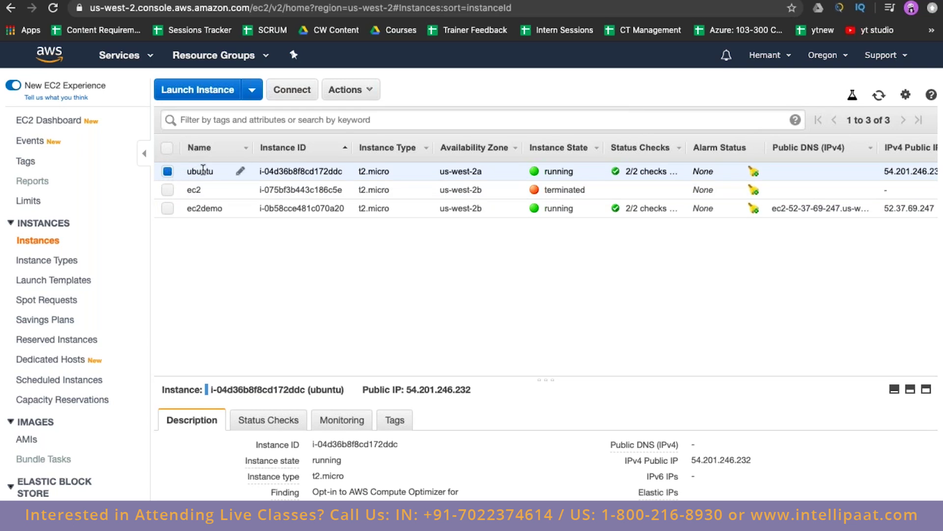
left_click(344, 90)
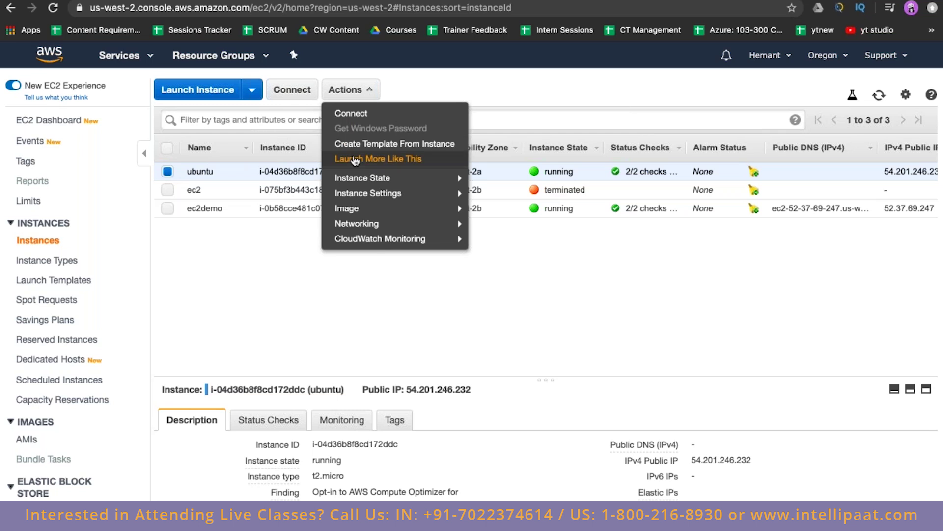
mouse_move(361, 192)
mouse_move(364, 209)
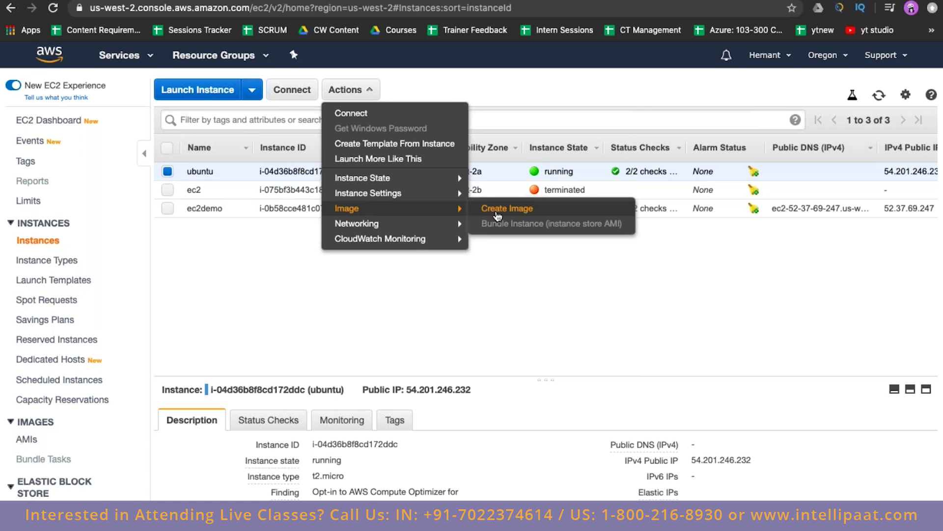
left_click(497, 215)
left_click(491, 187)
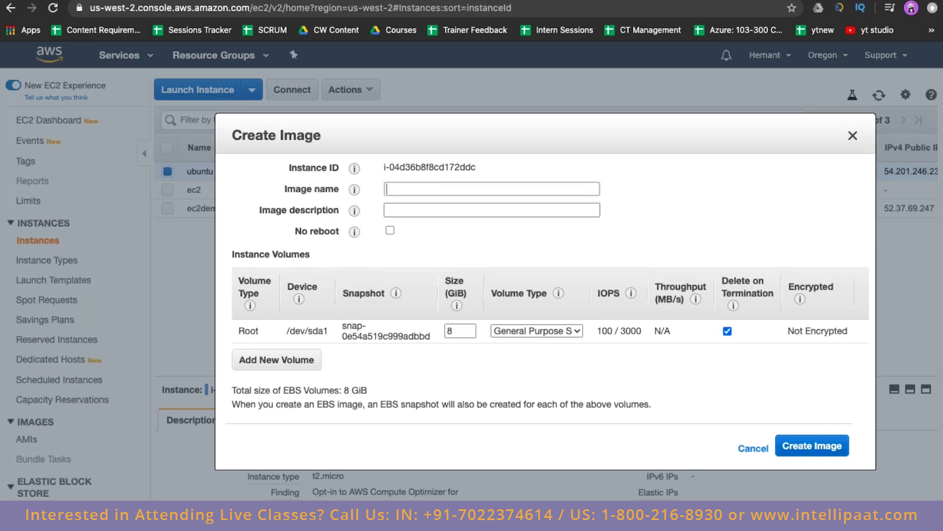
type("netflix-home")
mouse_move(604, 324)
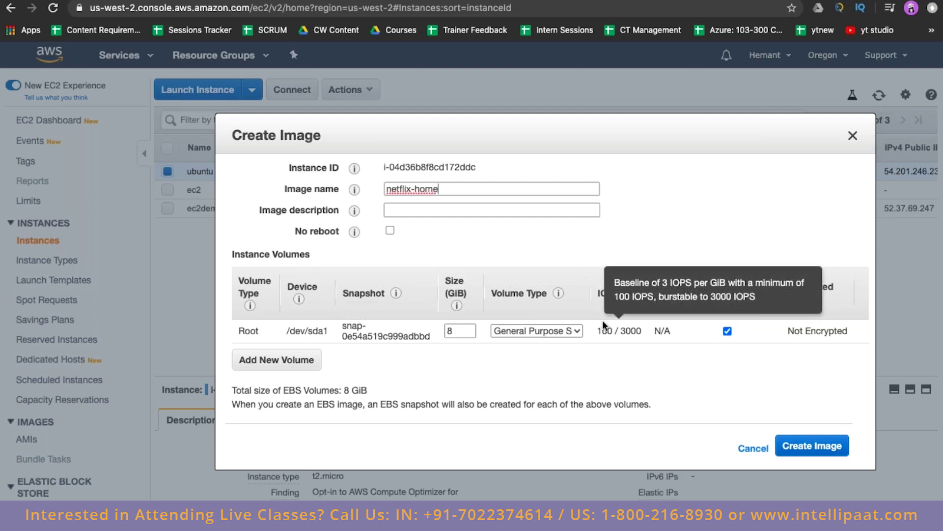
left_click(803, 447)
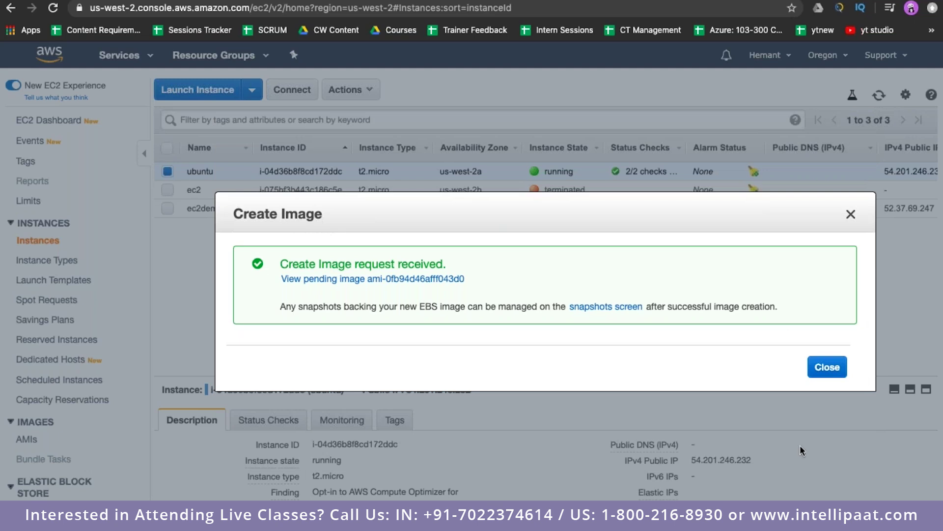
left_click(830, 371)
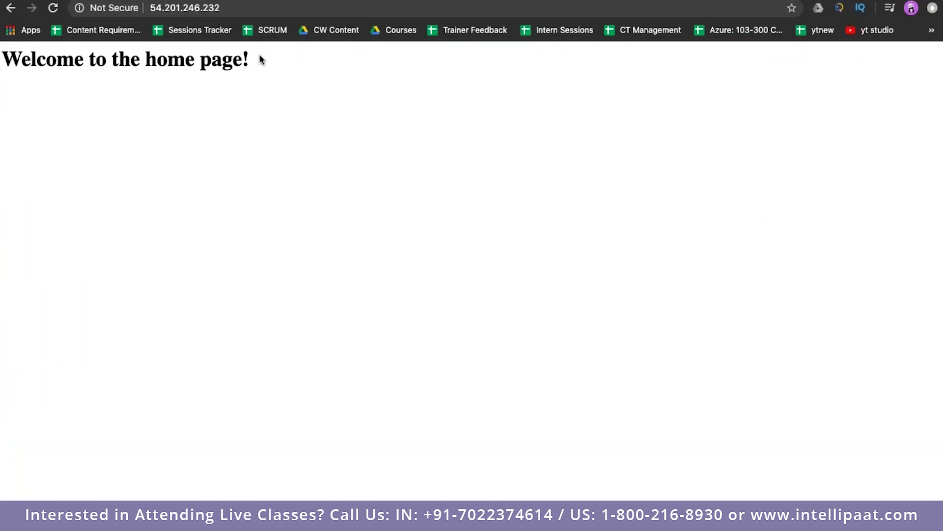
- Recheck the served page's heading, then open the AMIs list and select the netflix-home image
left_click_drag(261, 58, 2, 62)
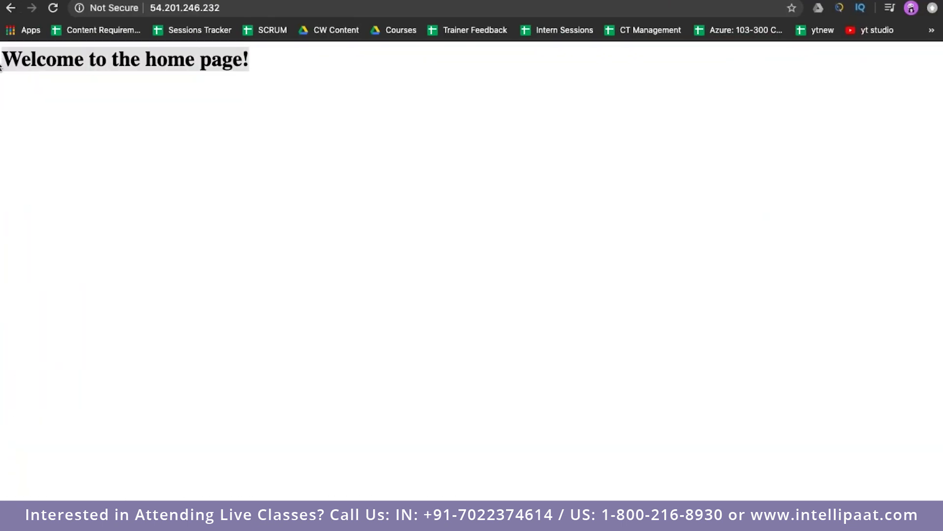
left_click(157, 156)
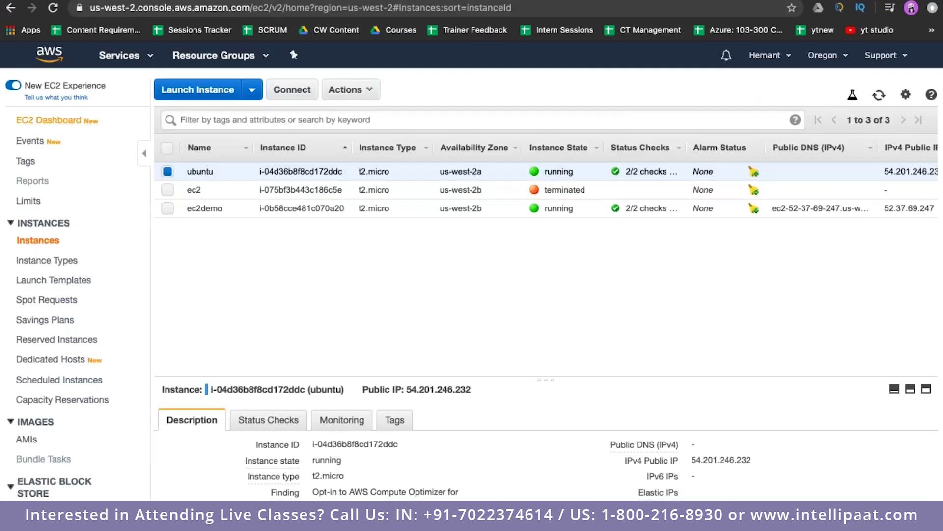
scroll(59, 359, "down", 3)
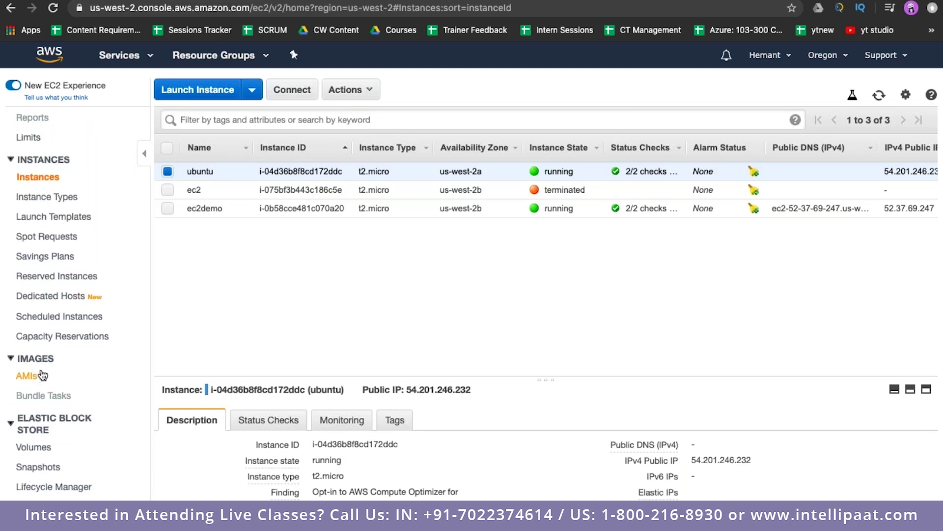
left_click(28, 377)
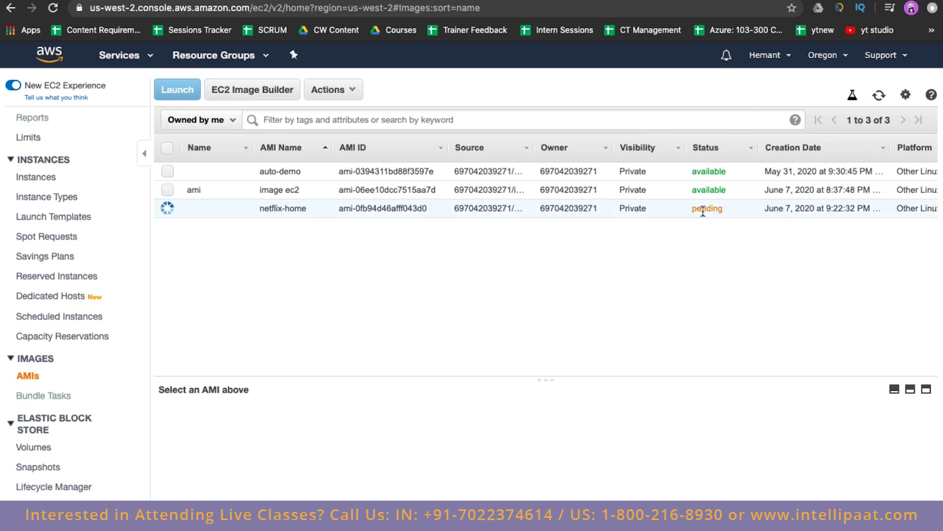
double_click(700, 209)
left_click(706, 291)
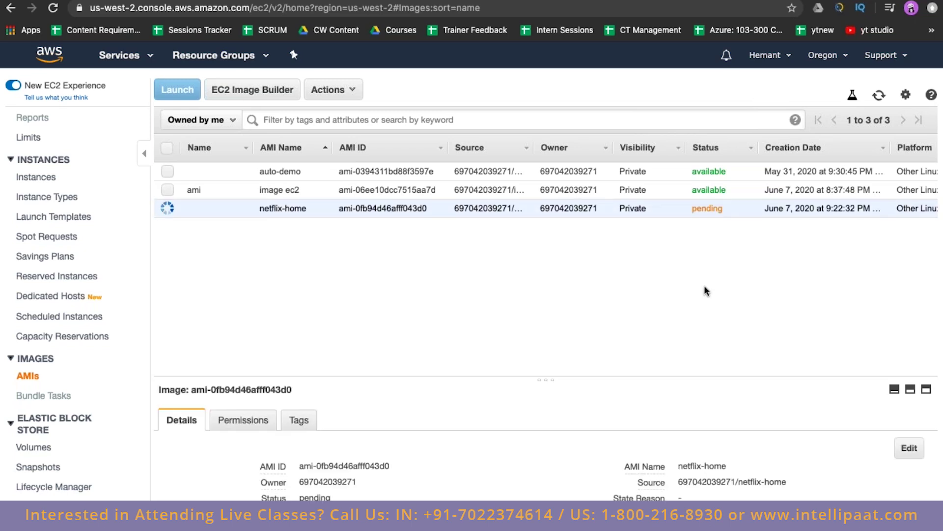
- Refresh the AMI list repeatedly to check the status of the netflix-home image
left_click(883, 101)
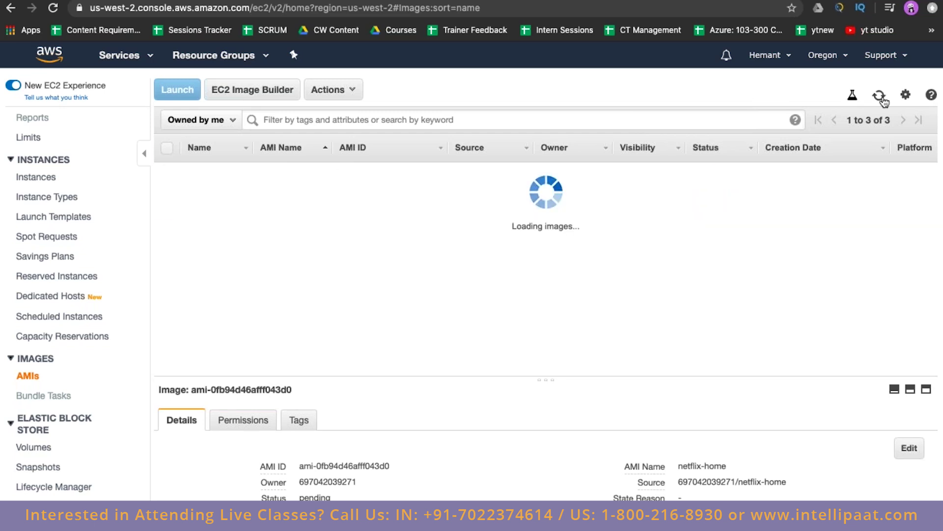
left_click(883, 101)
left_click(883, 101)
left_click(883, 101)
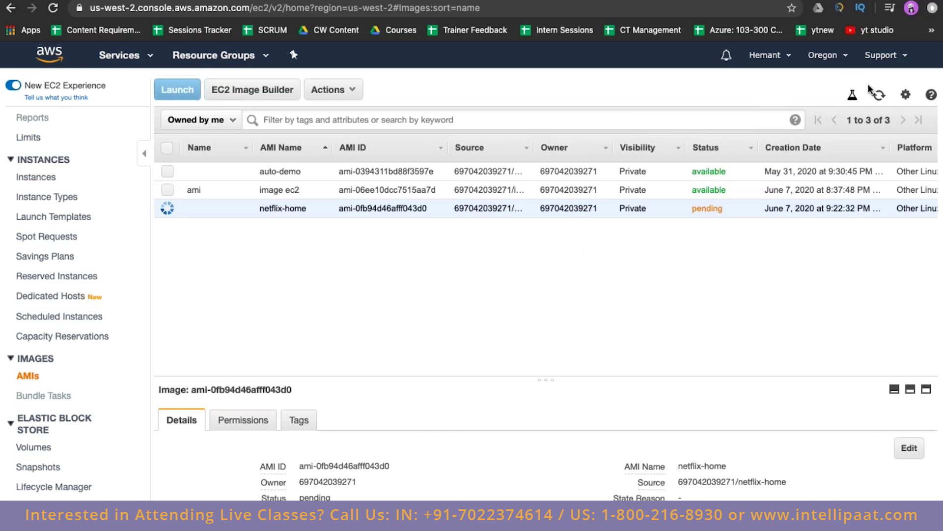
left_click(881, 98)
left_click(880, 98)
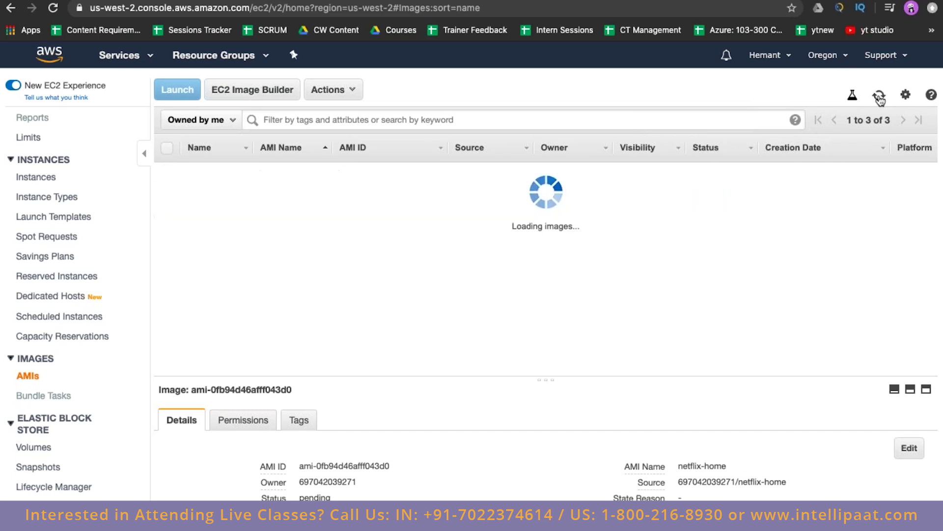
left_click(880, 98)
left_click(880, 99)
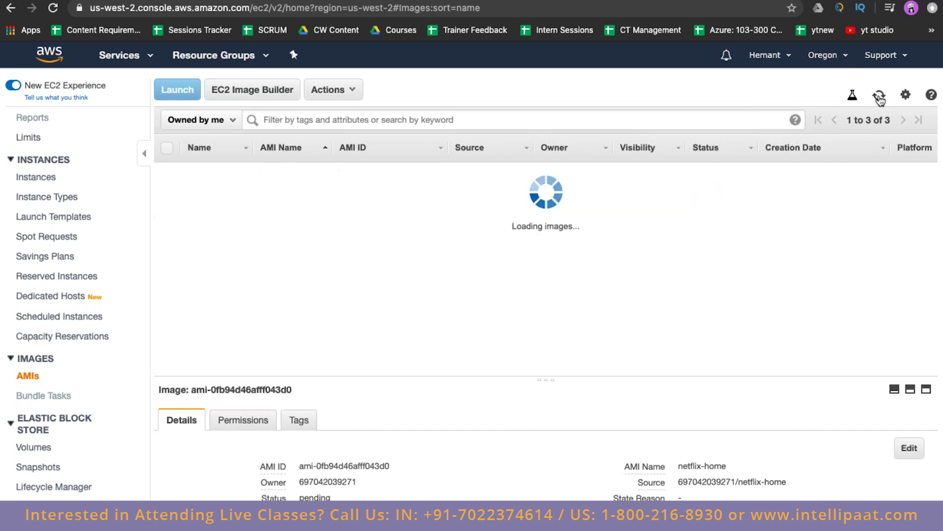
left_click(881, 98)
left_click(881, 99)
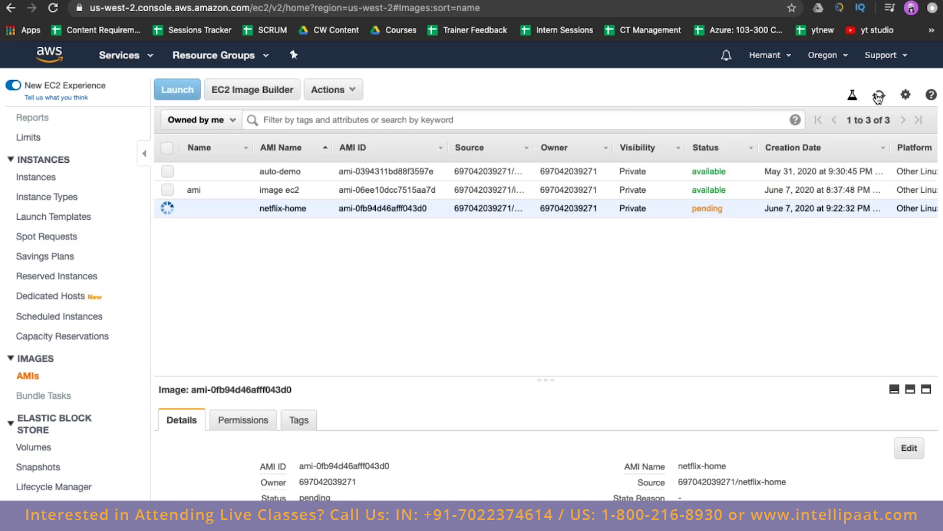
left_click(879, 96)
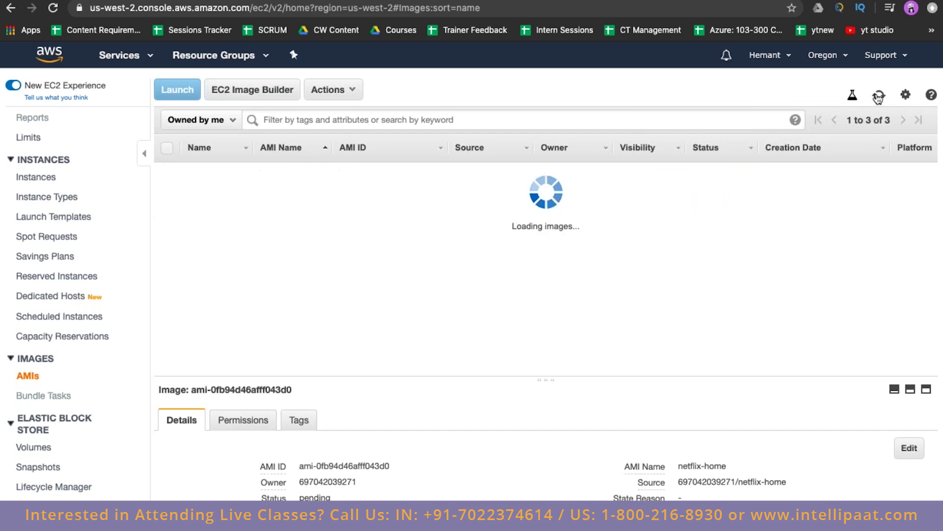
left_click(879, 96)
left_click(879, 97)
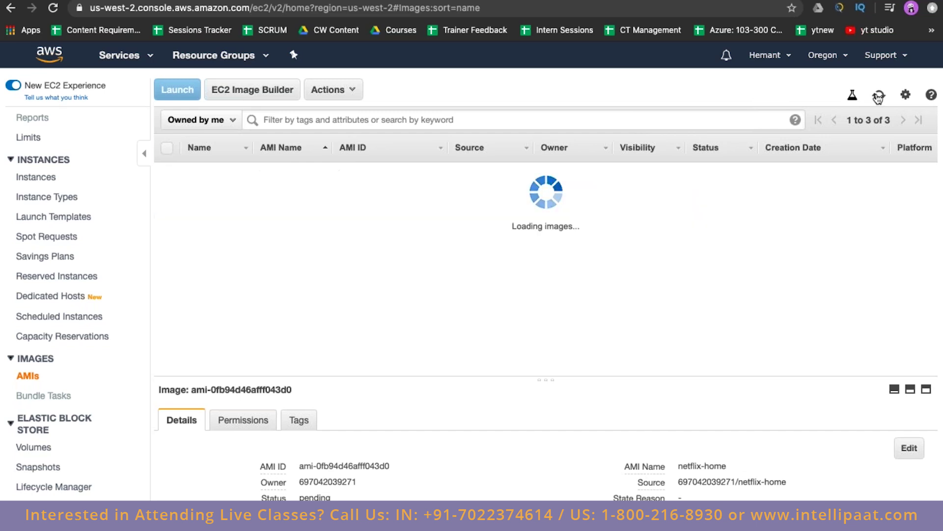
left_click(879, 96)
left_click(879, 96)
left_click(879, 96)
left_click(880, 96)
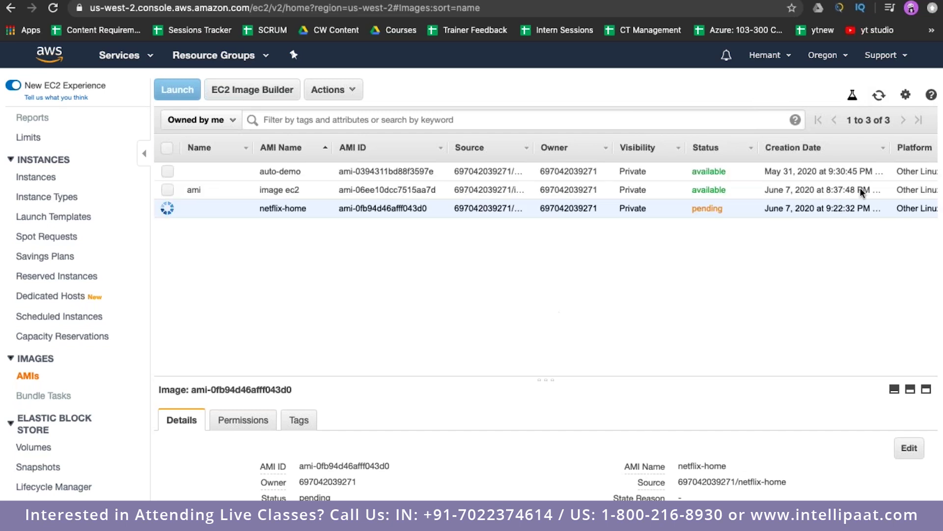
left_click(880, 97)
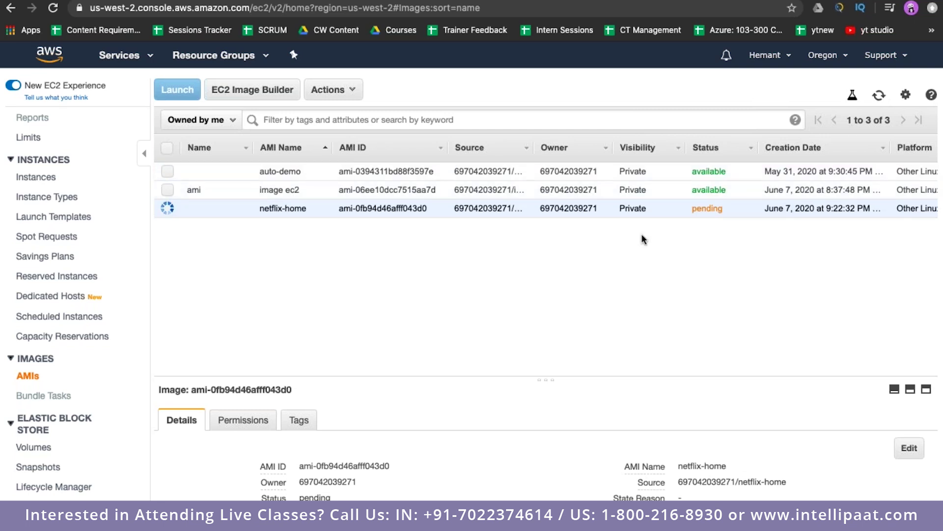
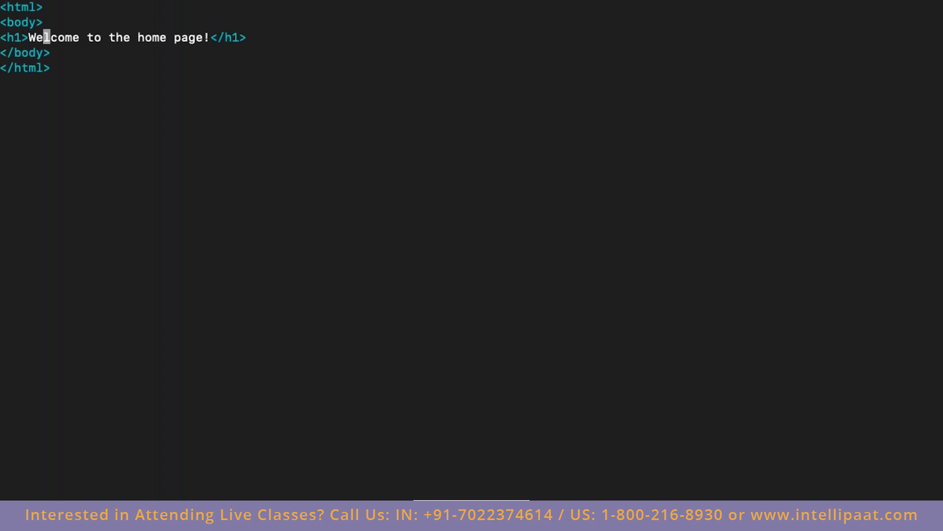
- Replace "home" with "streaming" in the h1 text of the web page's HTML file and save it
key("BackSpace")
key("BackSpace")
key("BackSpace")
key("BackSpace")
type("streaming")
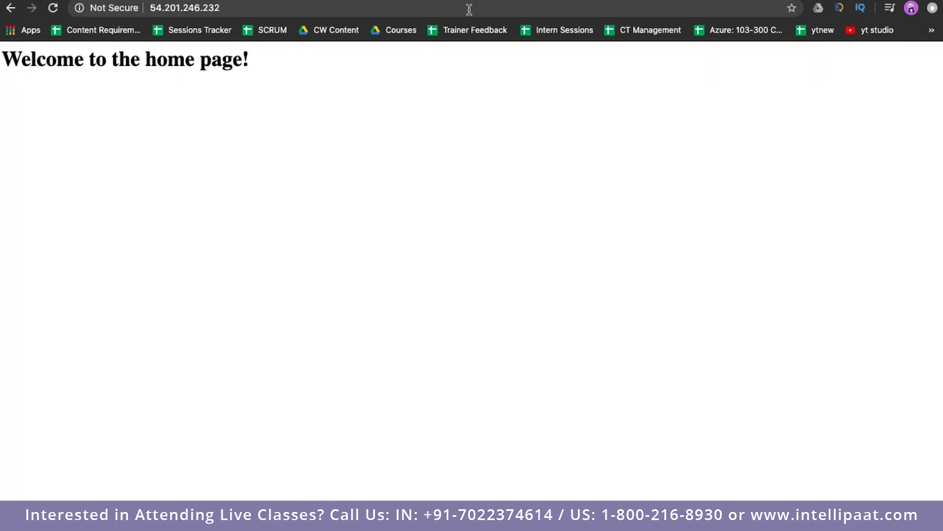
- Reload 54.201.246.232 in Chrome, highlight the heading to check it, and return to the AMIs list
left_click(185, 8)
key("Return")
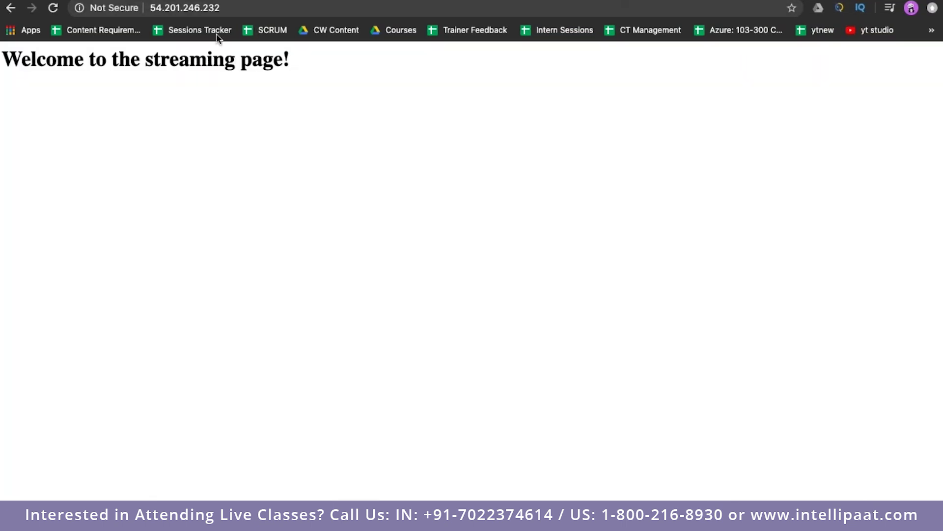
left_click_drag(3, 59, 310, 71)
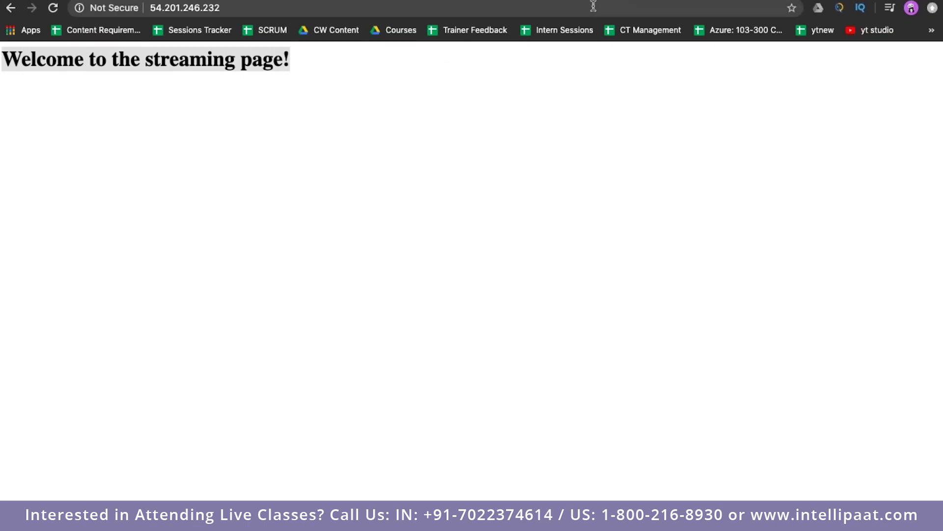
key("ctrl+Tab")
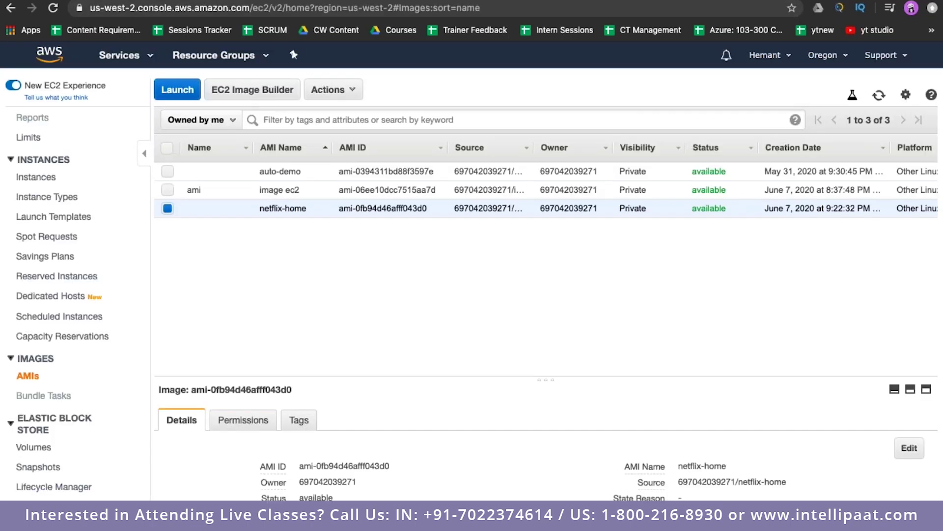
- Go to the running EC2 instances and create an image named netflix-stream from the ubuntu instance
left_click(74, 123)
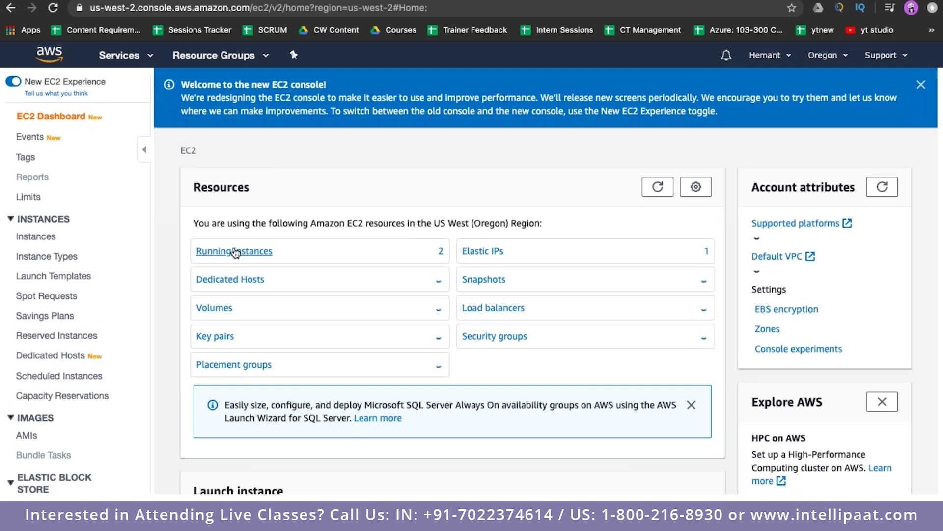
left_click(233, 251)
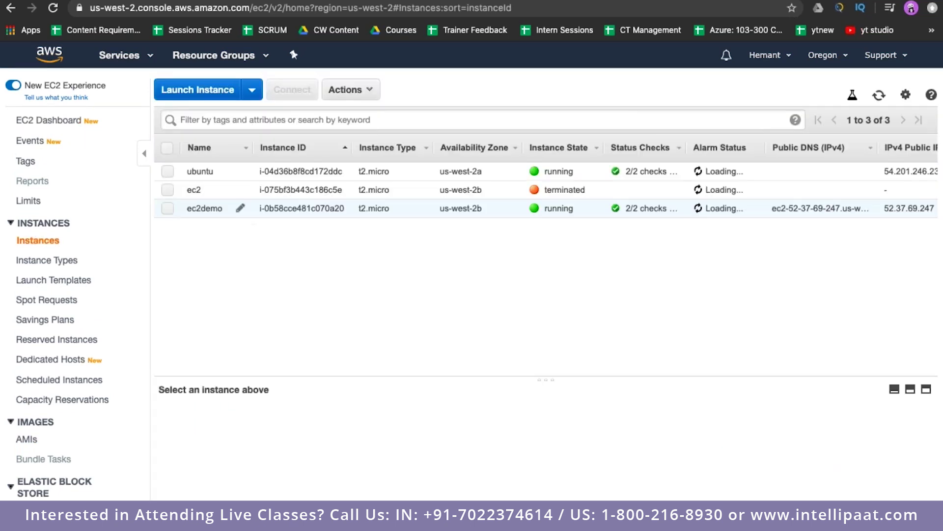
left_click(168, 171)
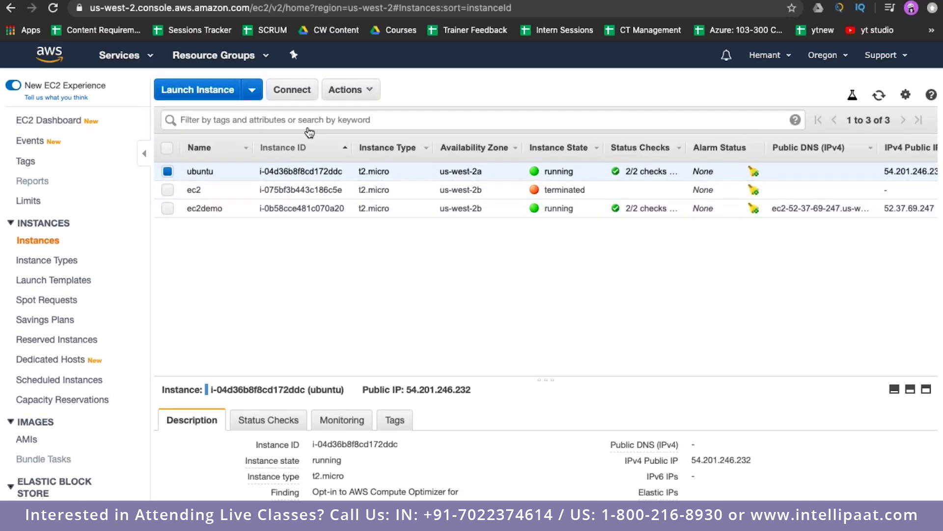
left_click(368, 90)
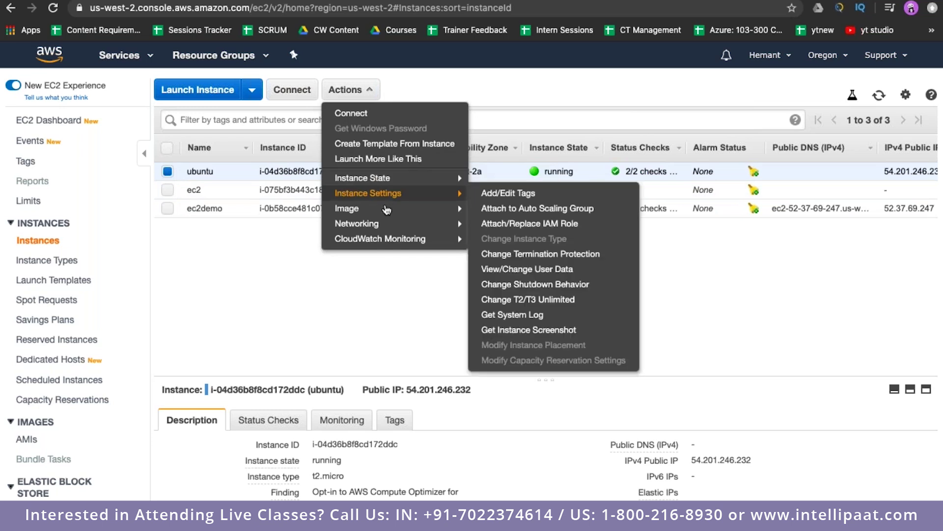
mouse_move(456, 213)
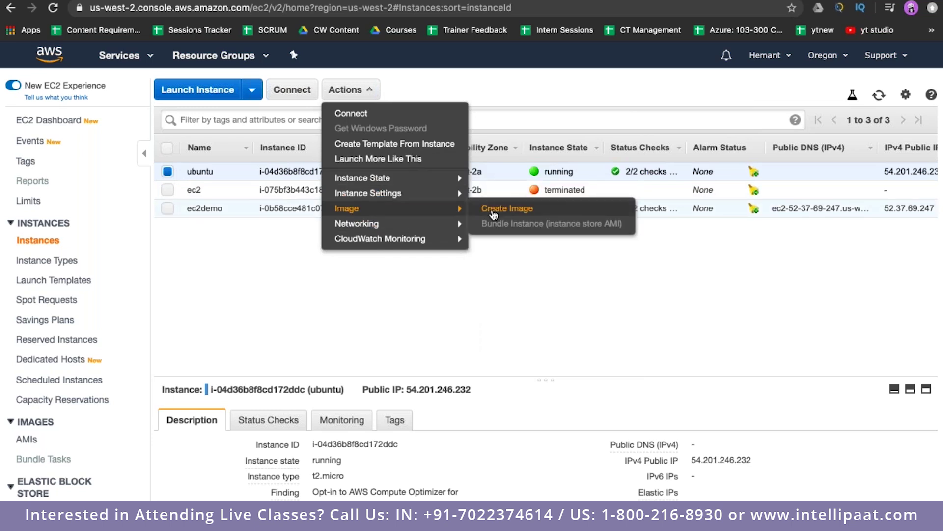
left_click(507, 208)
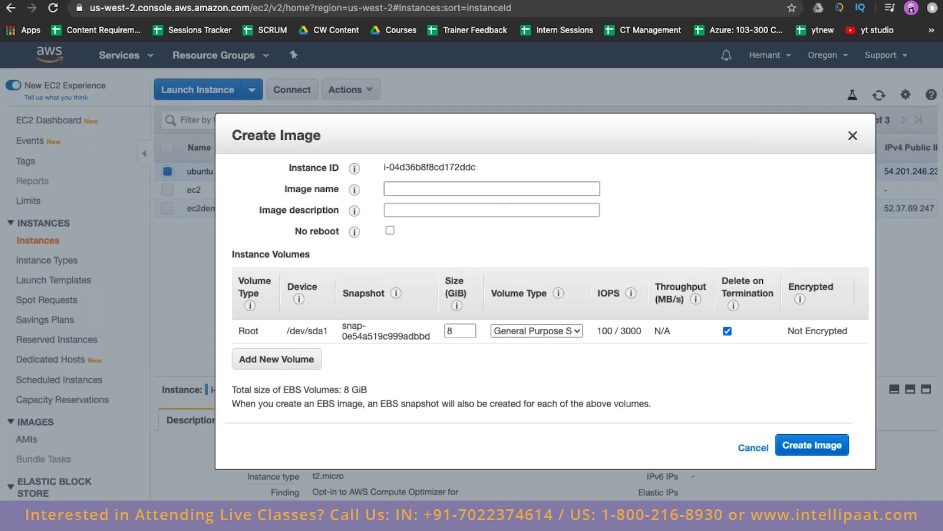
left_click(491, 188)
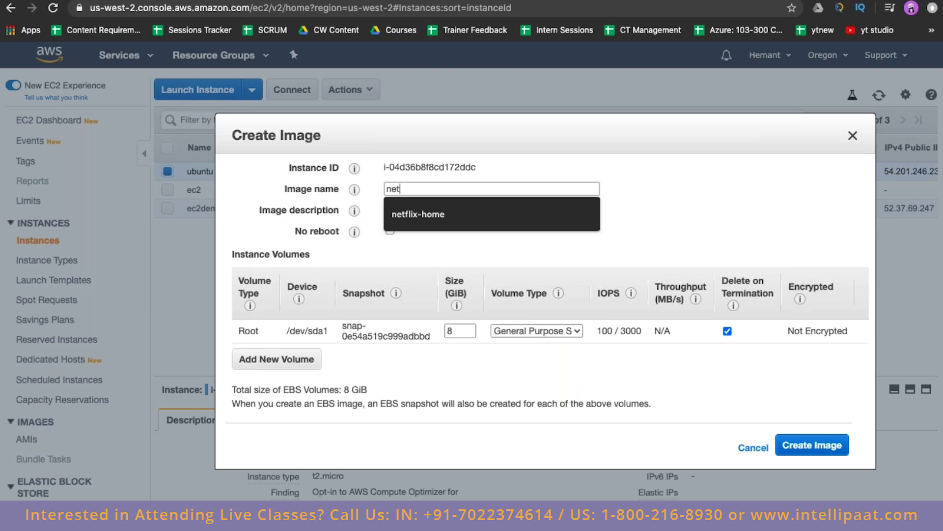
type("netflix-stream")
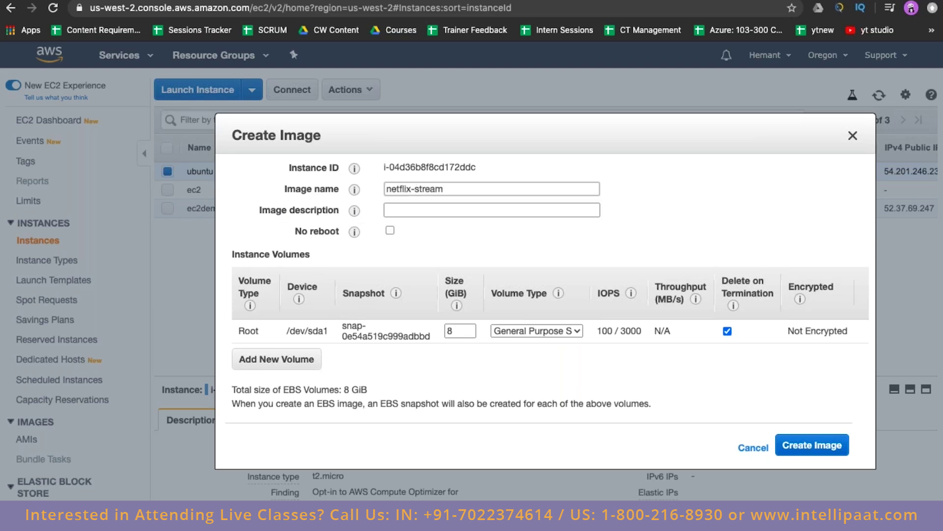
left_click(812, 445)
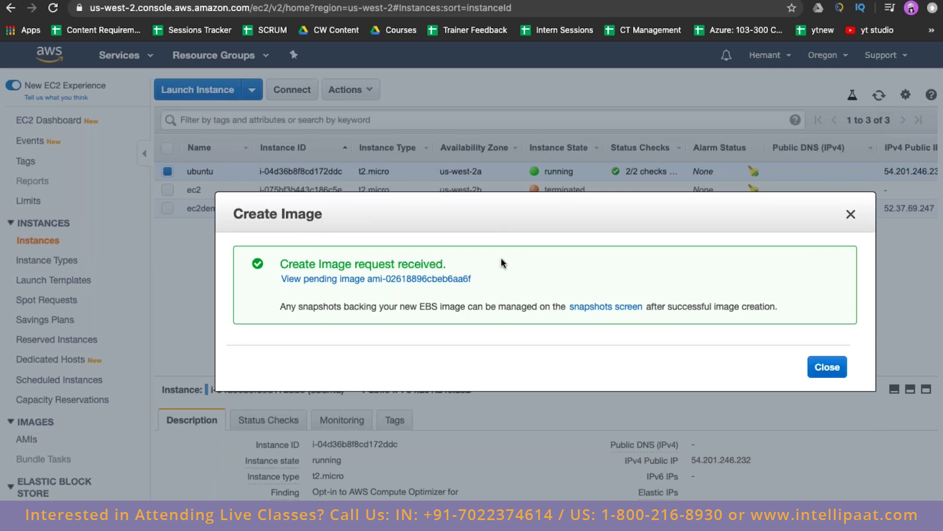
left_click(825, 367)
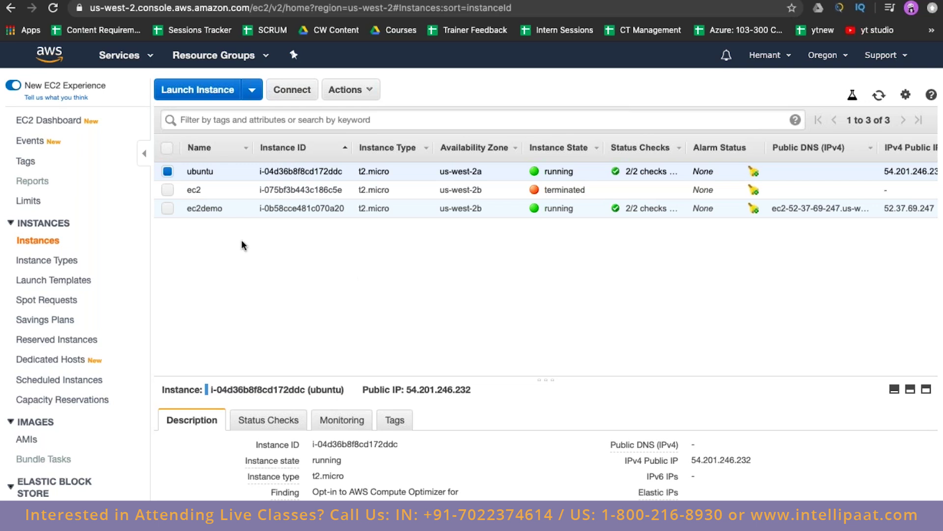
- Start launching a new instance and list the account's own AMIs as the image source
left_click(208, 91)
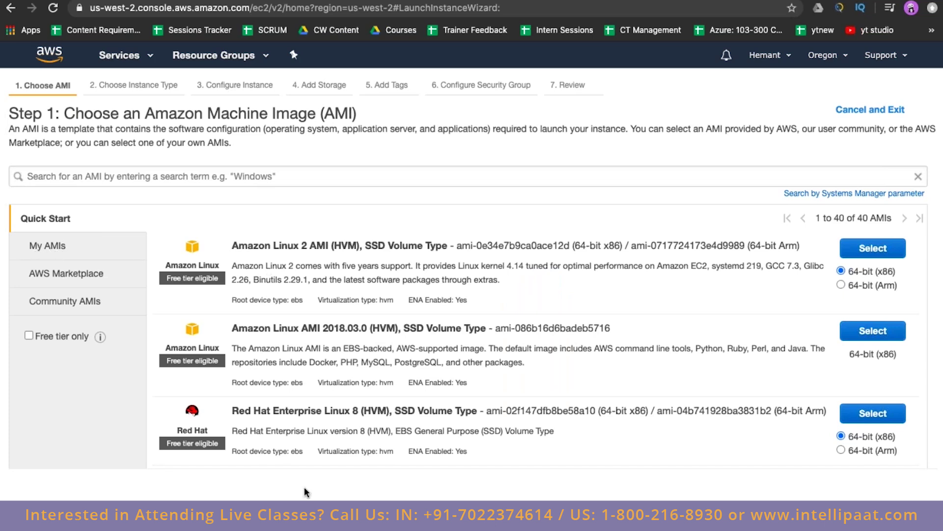
left_click(63, 250)
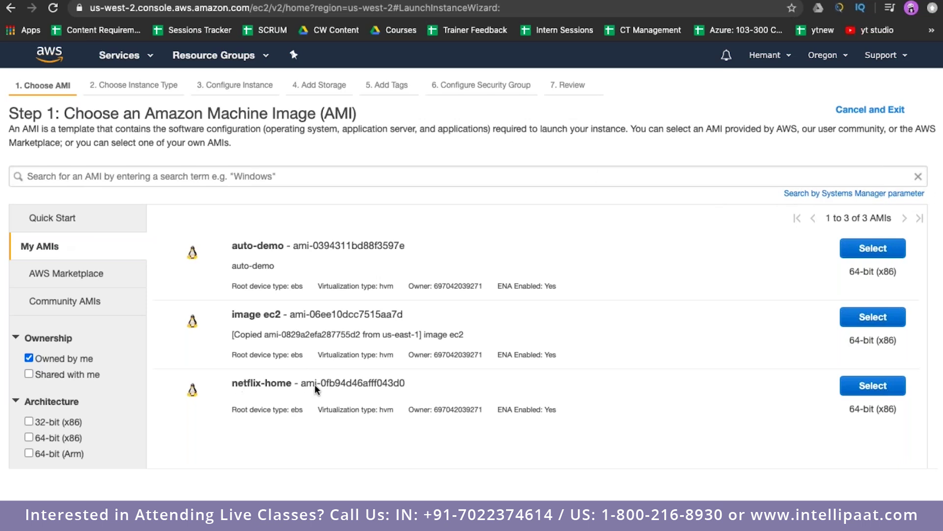
- Start an instance launch from the netflix-home AMI, keeping the t2.micro type, and proceed to the instance details
left_click(867, 387)
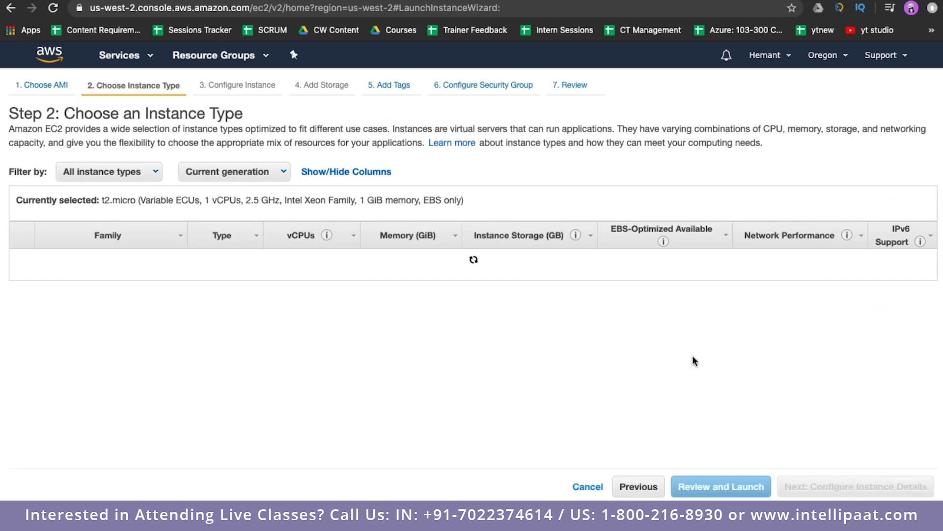
mouse_move(230, 301)
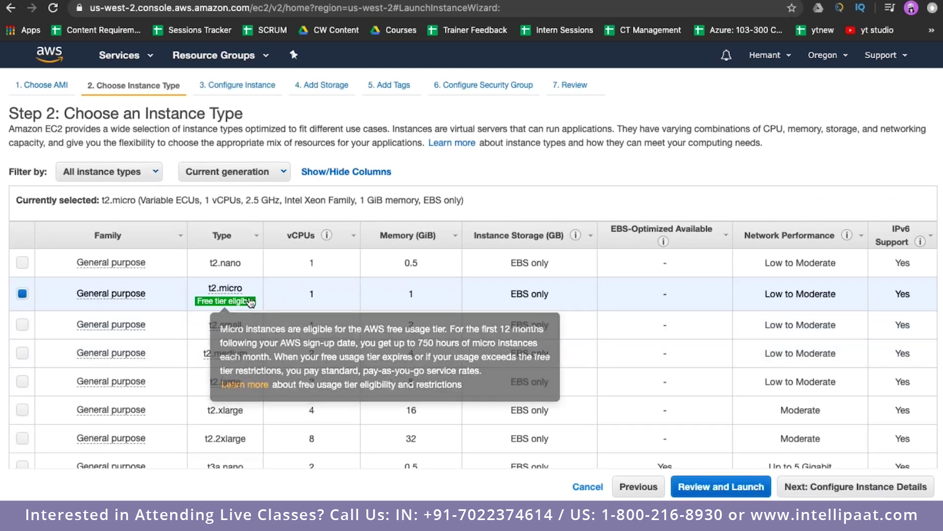
left_click(854, 487)
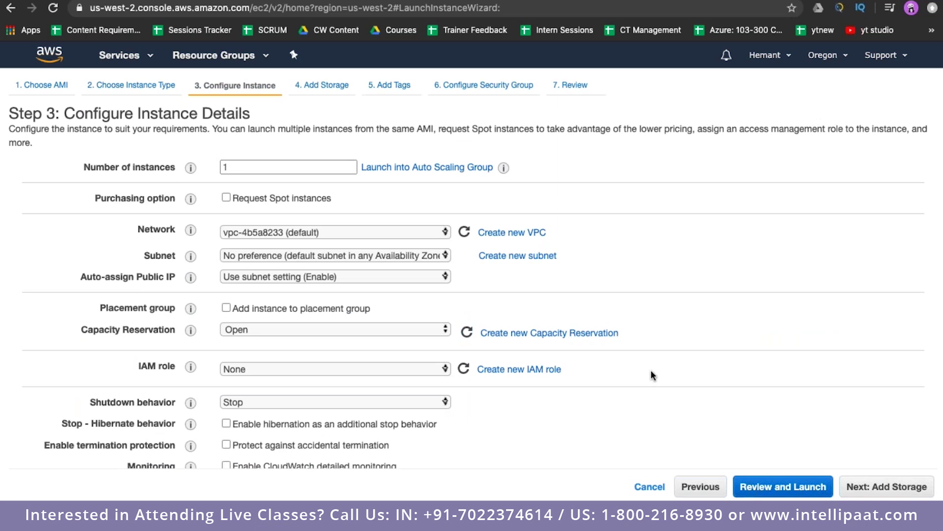
- Set the instance's network to the netflix VPC and its subnet to private-2a in us-west-2a
left_click(337, 229)
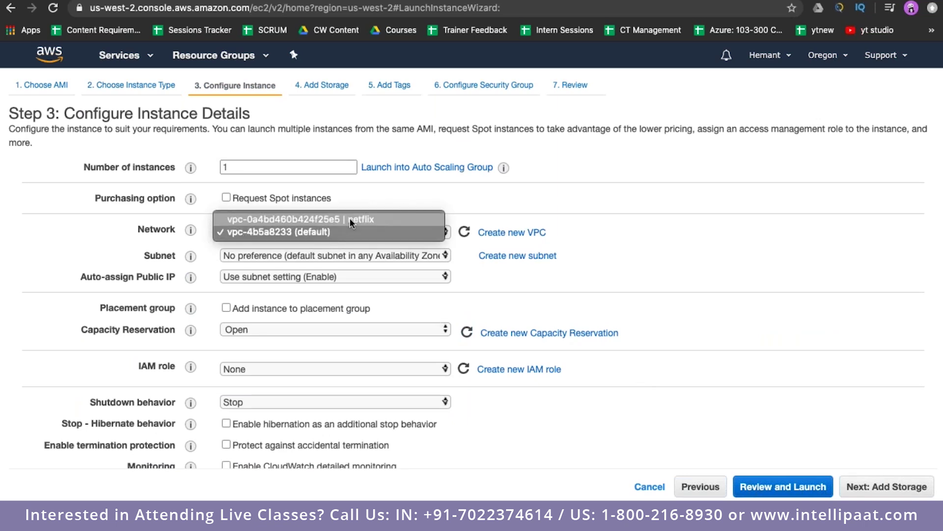
key("Escape")
left_click(385, 256)
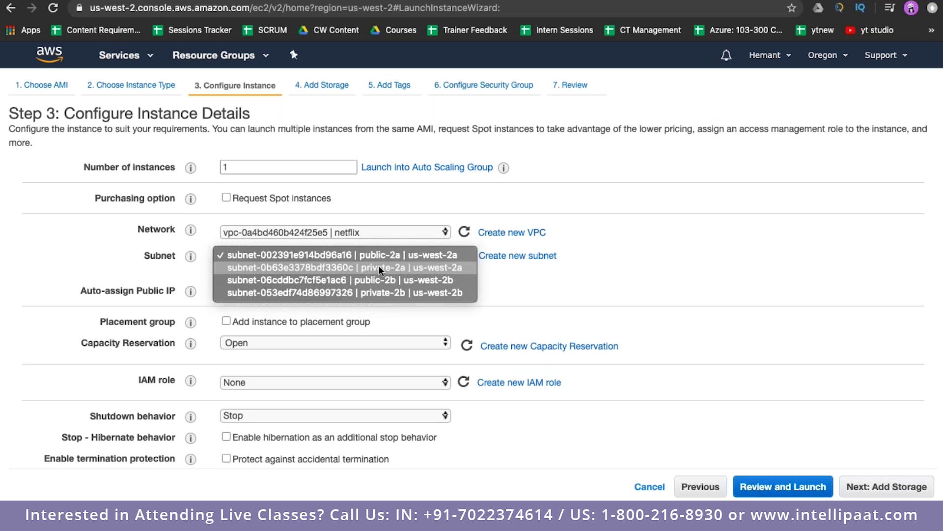
left_click(393, 267)
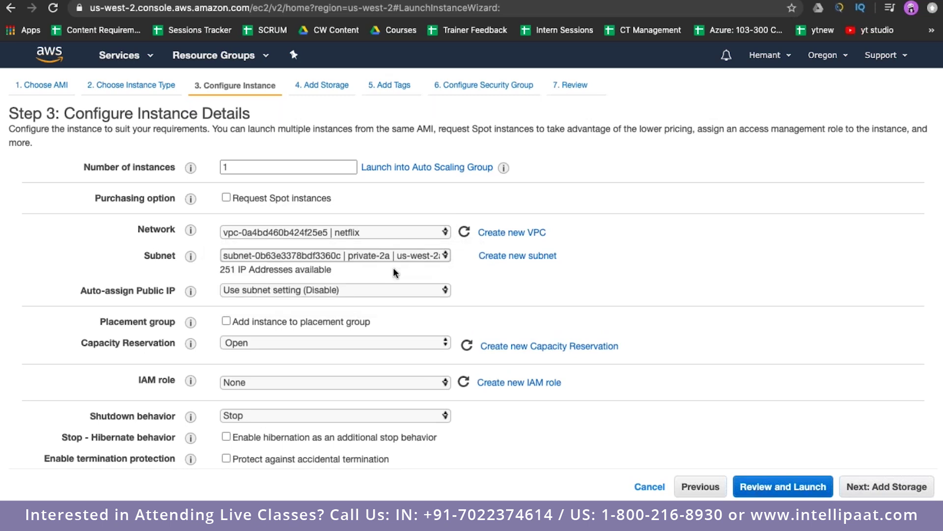
- Keep the default storage and tags, assign the existing default security group, and proceed to the launch review
left_click(872, 491)
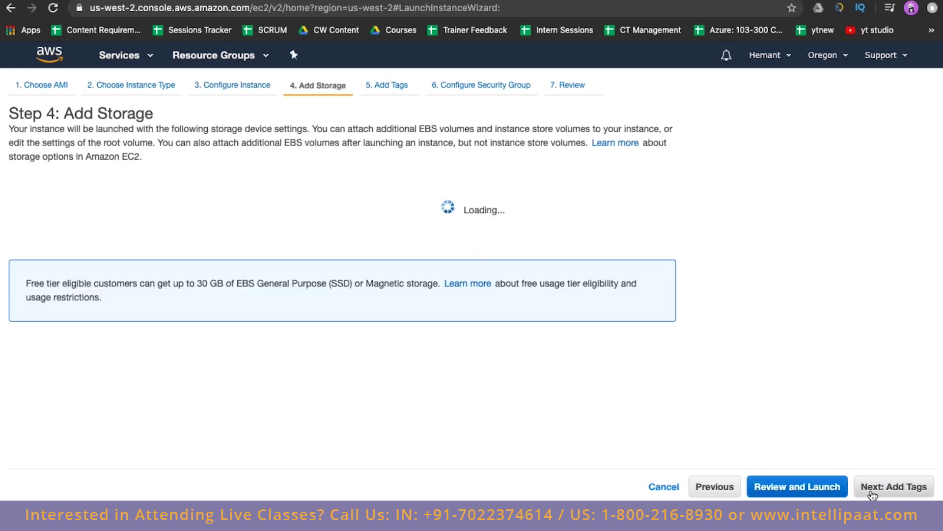
left_click(872, 492)
left_click(872, 491)
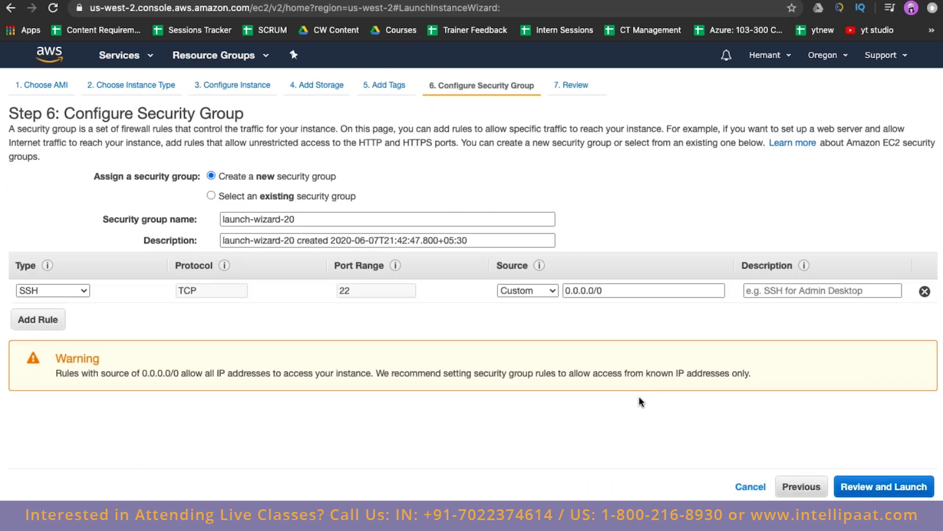
left_click(284, 196)
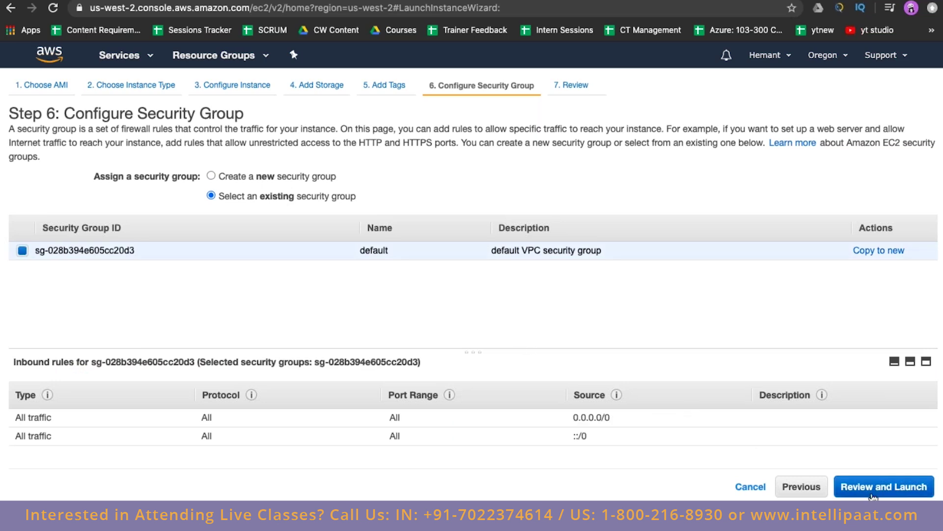
left_click(908, 488)
- Launch the instance with the existing netflix-demo key pair, acknowledging access to its private key file
left_click(909, 489)
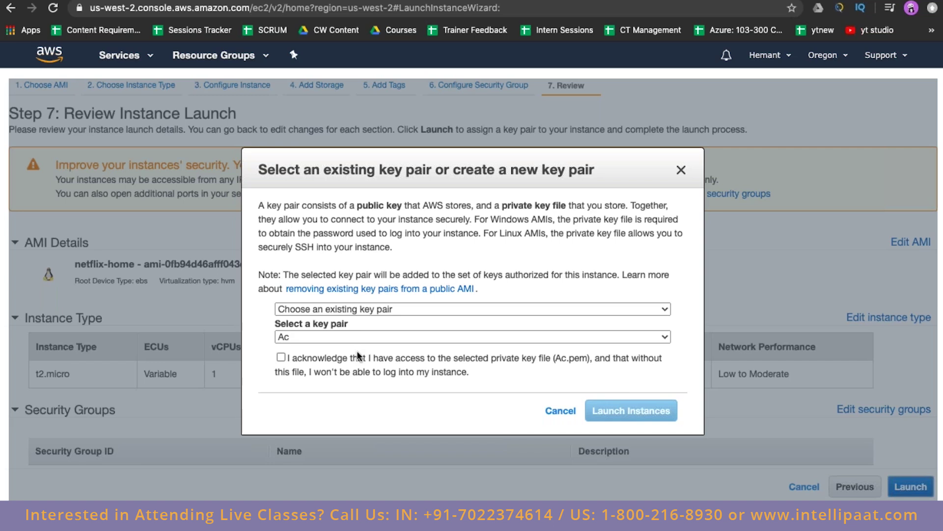
left_click(423, 336)
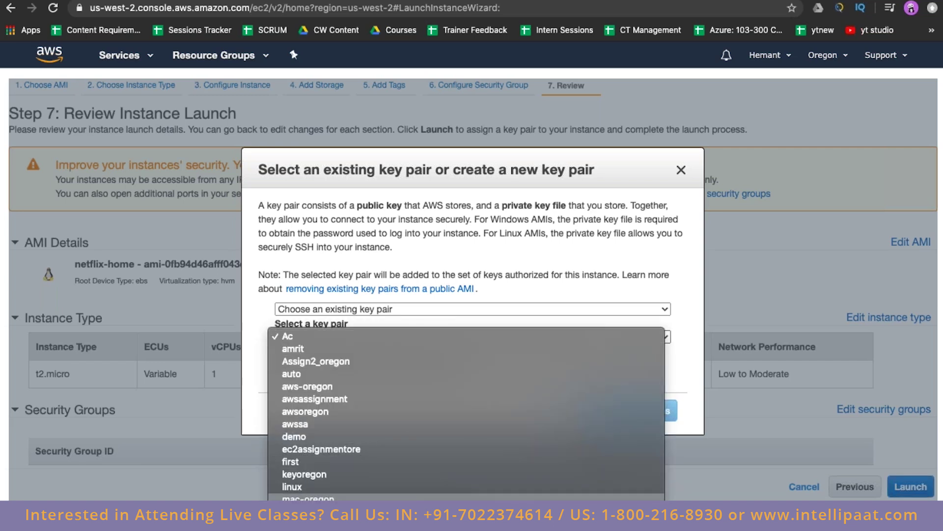
left_click(308, 512)
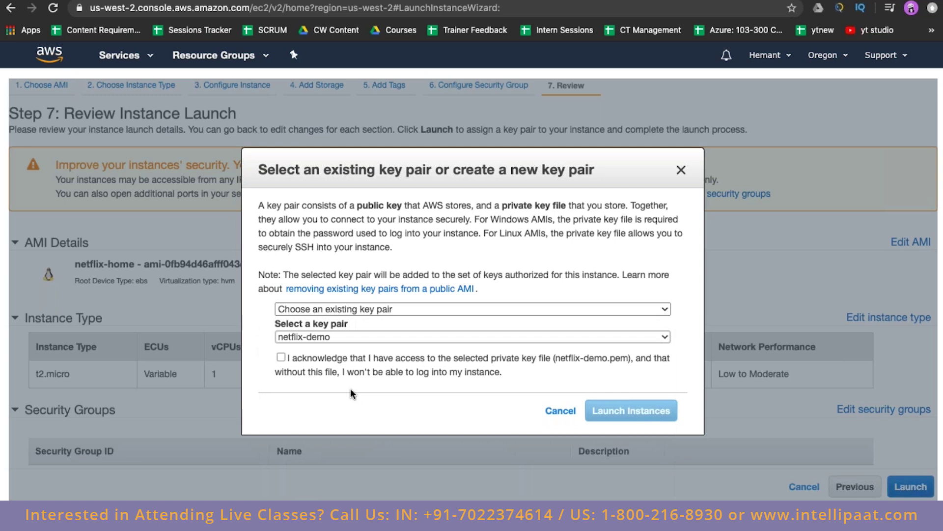
left_click(332, 356)
left_click(608, 412)
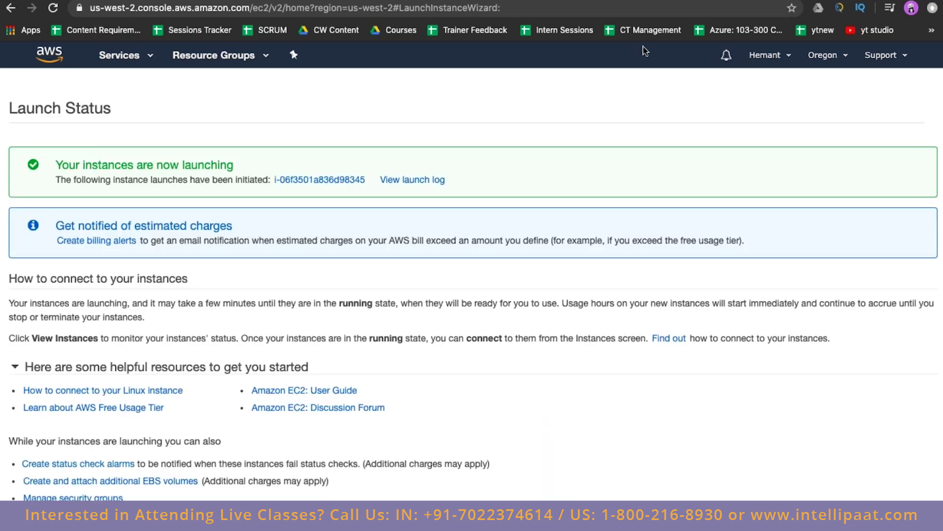
- Open the newly launched instance in the instance list and name it netflix-home
left_click(332, 185)
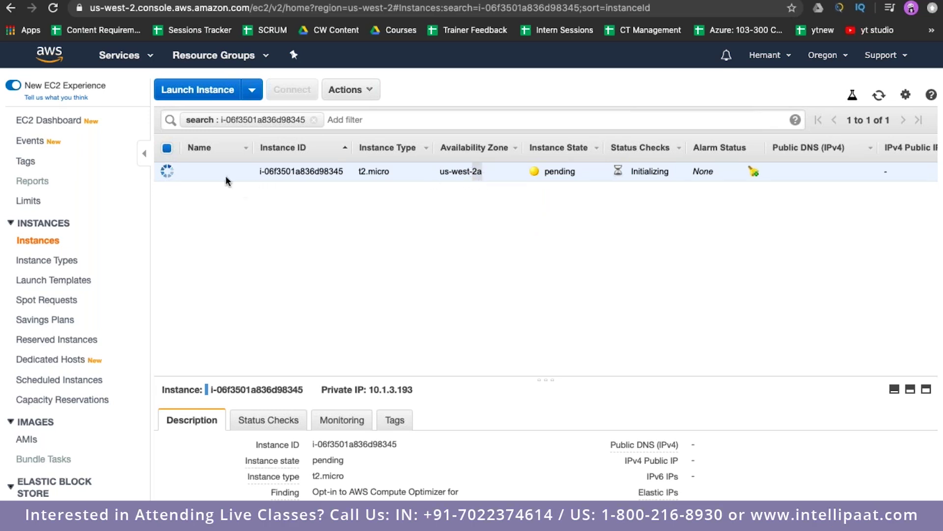
left_click(242, 173)
type("netflix-home")
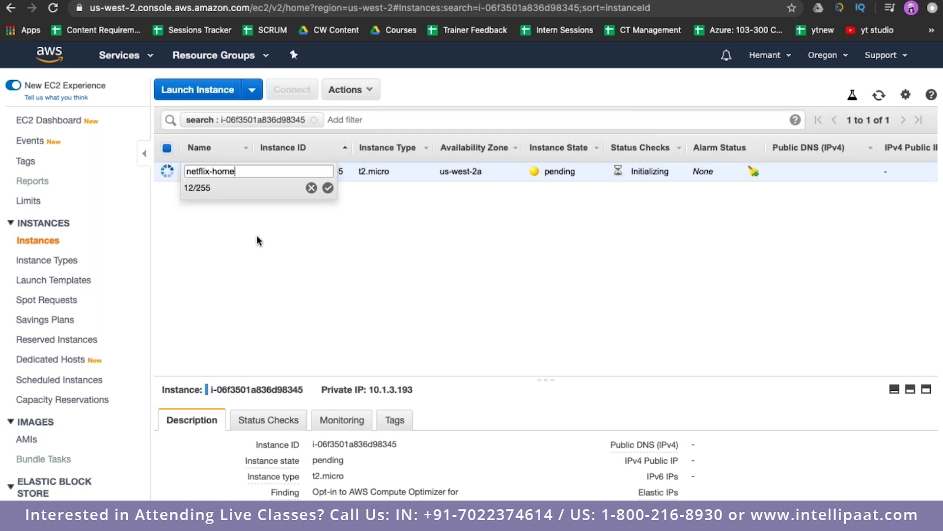
key("Return")
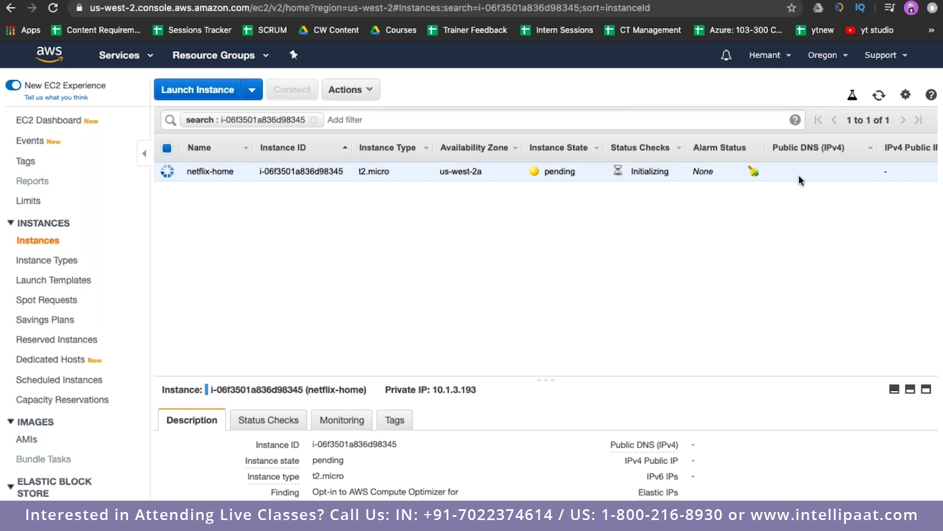
- Refresh the instance list and examine the netflix-home instance's state, public DNS and private IP address
left_click(880, 96)
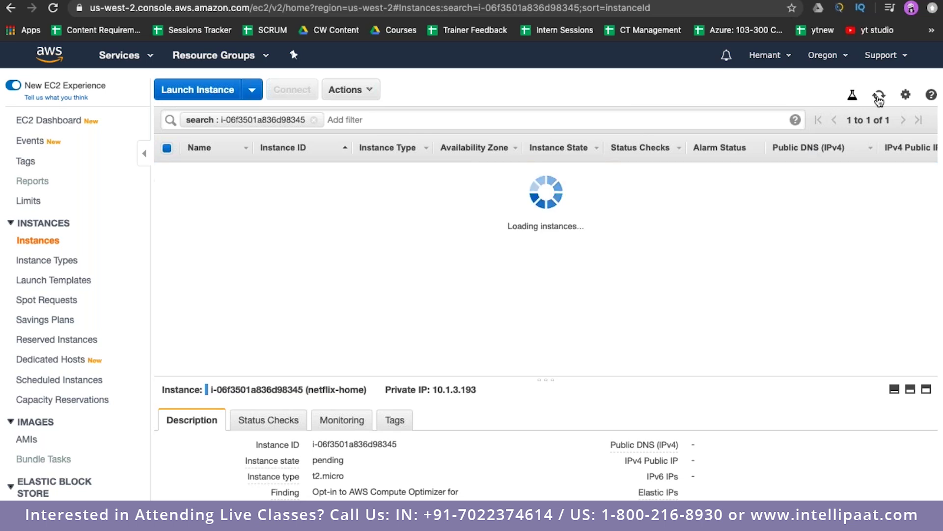
left_click(879, 96)
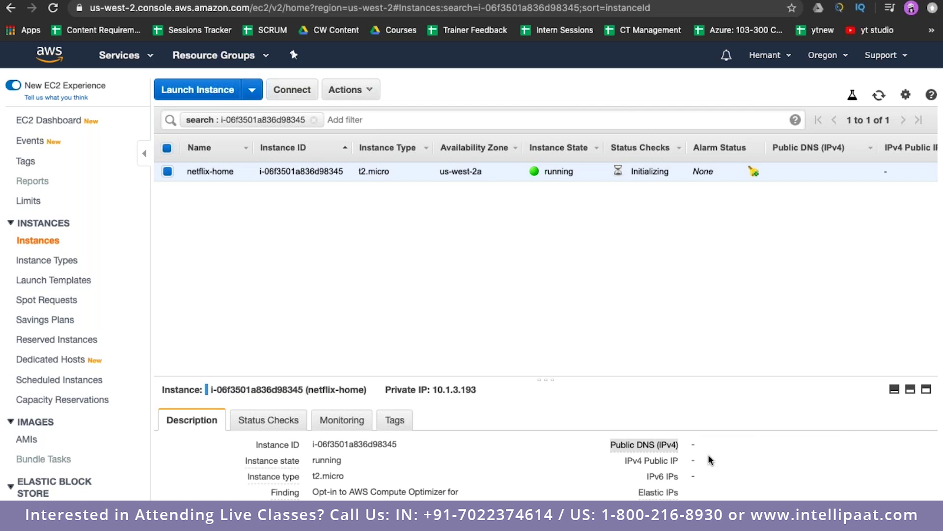
scroll(640, 463, "down", 1)
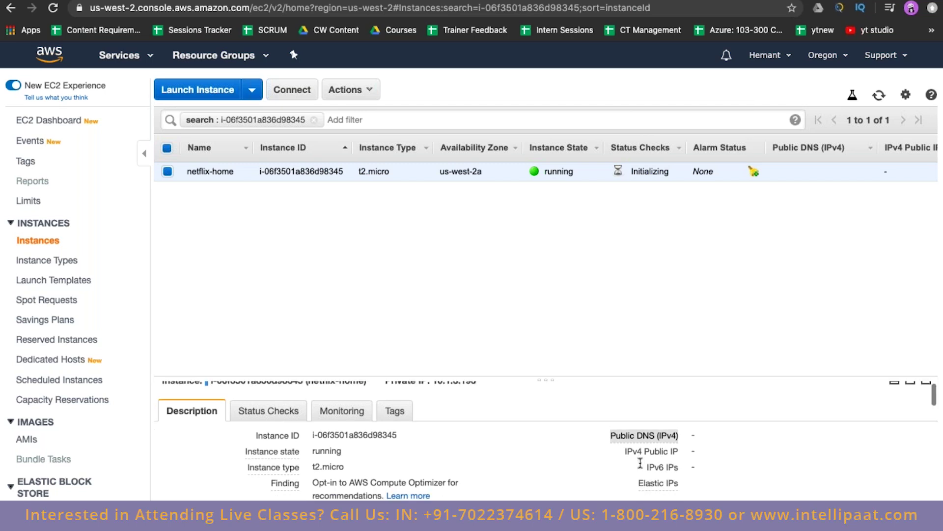
scroll(640, 462, "down", 3)
left_click_drag(315, 467, 354, 467)
double_click(325, 469)
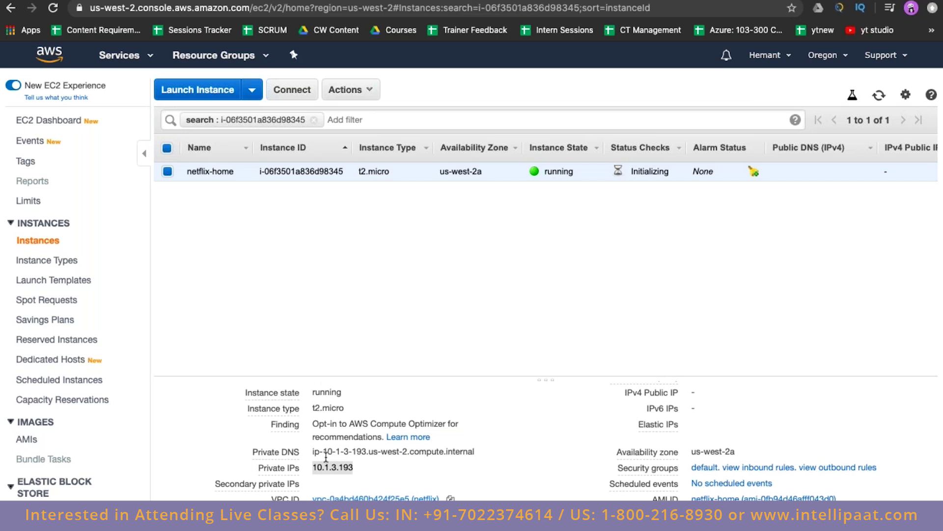
mouse_move(334, 467)
- Open the EC2 dashboard and check the host IP in the closed SSH session's prompt in the terminal
scroll(406, 411, "left", 3)
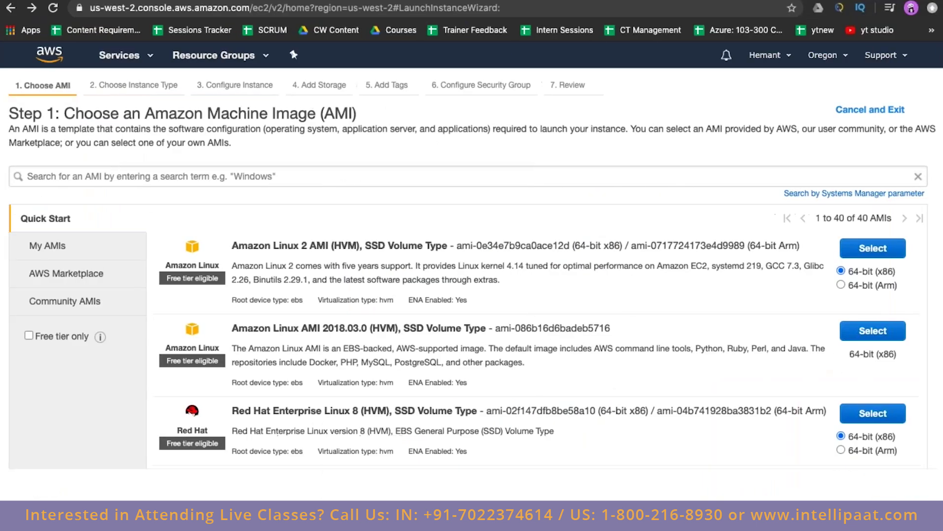
left_click(120, 55)
key("Escape")
left_click(135, 65)
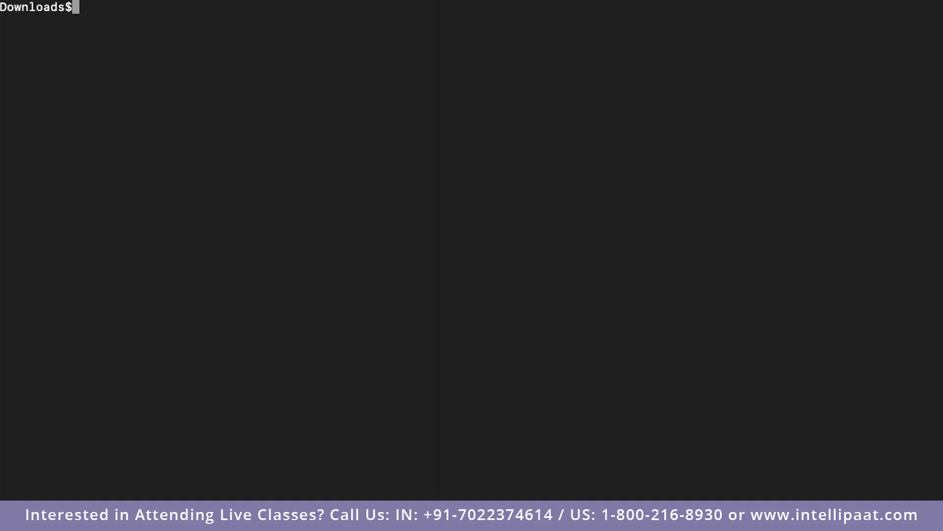
left_click_drag(72, 38, 148, 38)
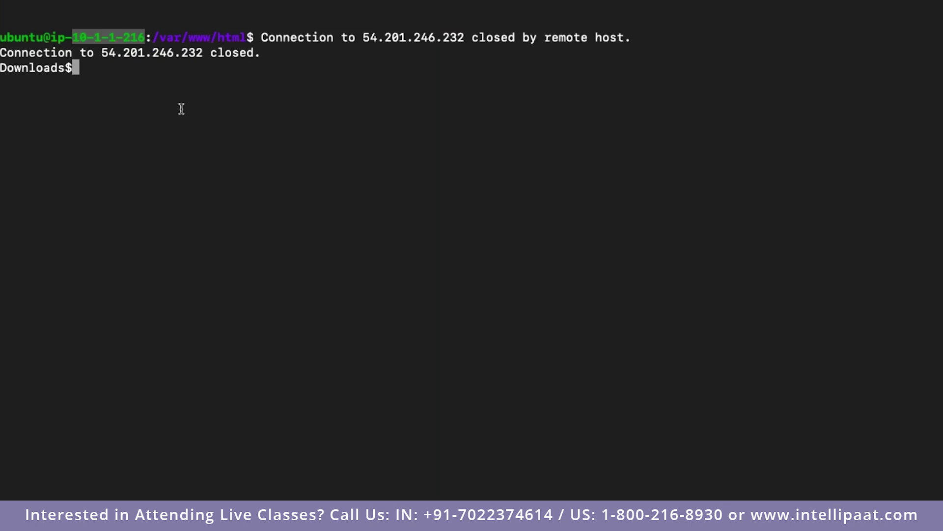
key("ctrl+Right")
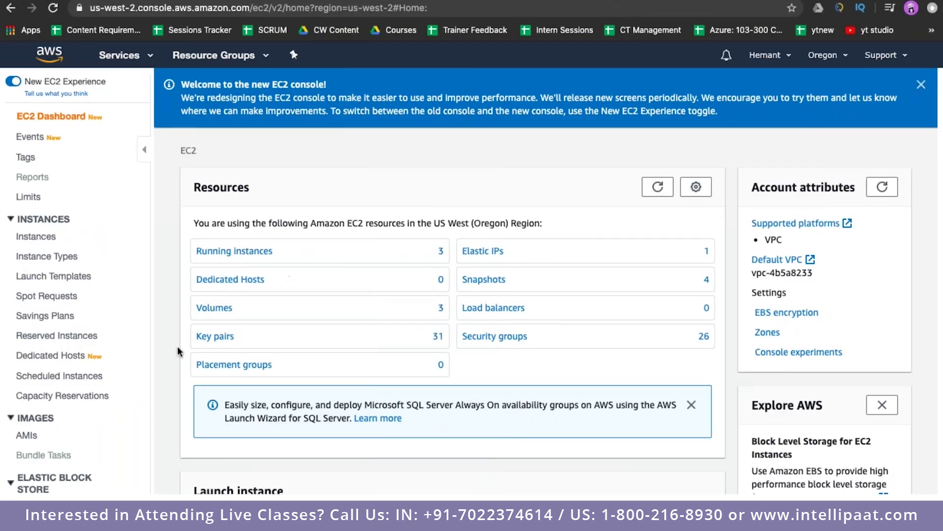
- Start an instance launch from the netflix-stream AMI, keeping the t2.micro type, and proceed to the instance details
left_click(27, 436)
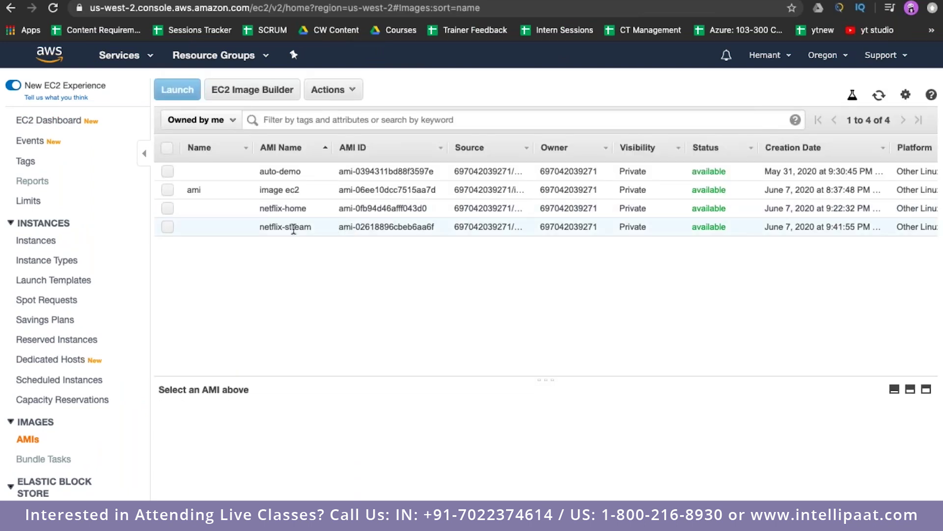
left_click(168, 227)
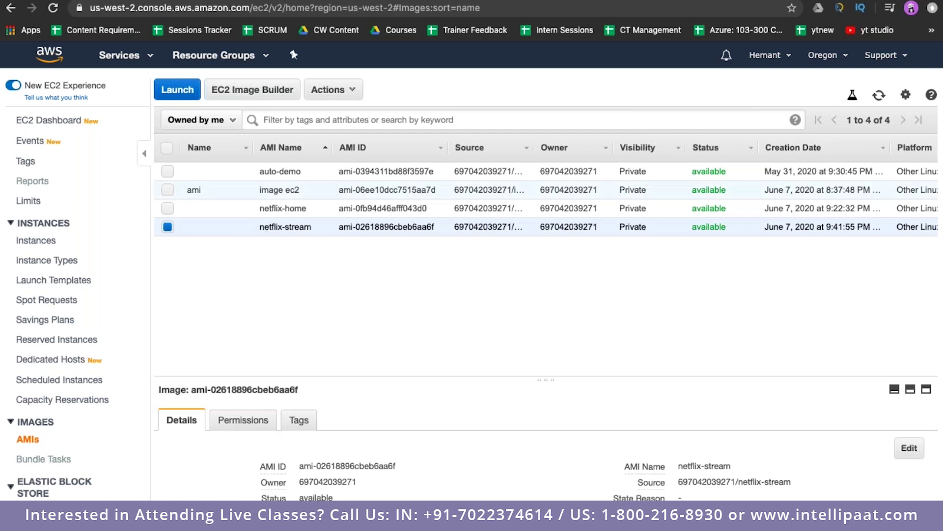
left_click(330, 90)
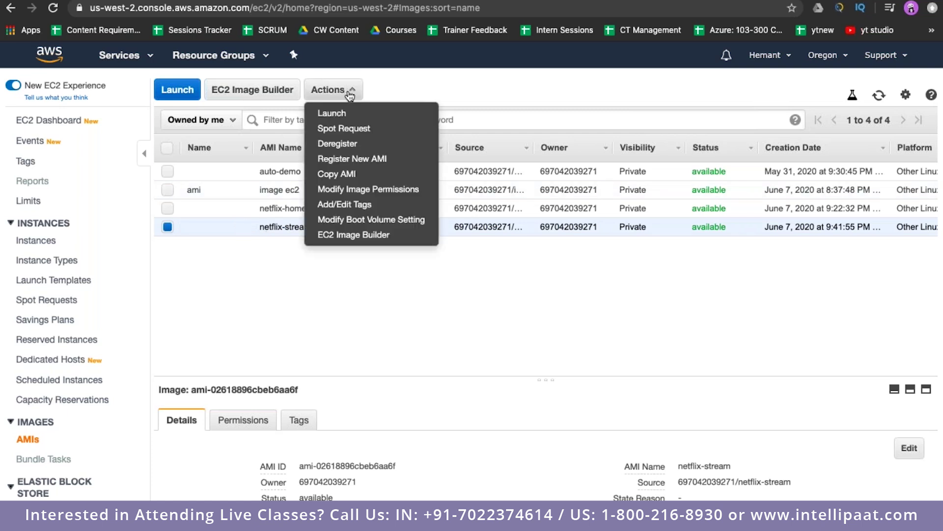
left_click(358, 118)
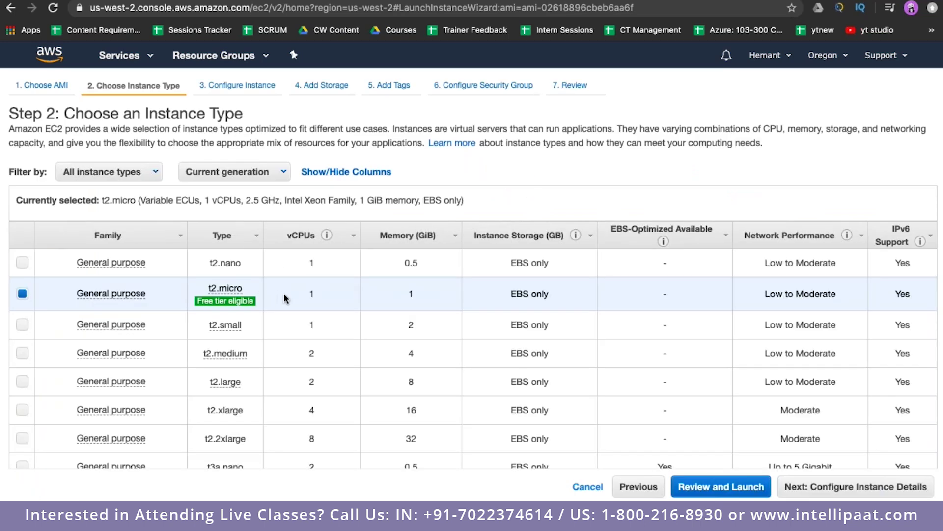
left_click(802, 489)
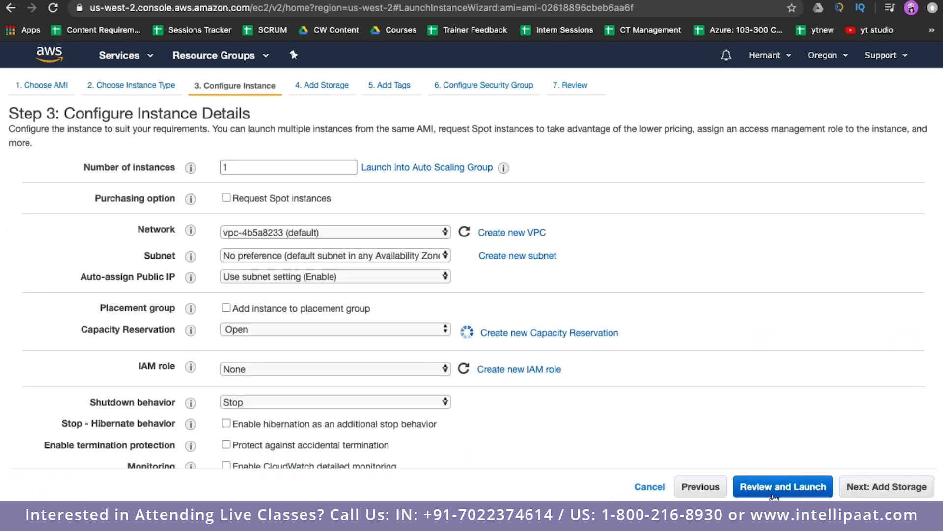
- Set the instance's network to the netflix VPC and its subnet to private-2b in us-west-2b
left_click(291, 231)
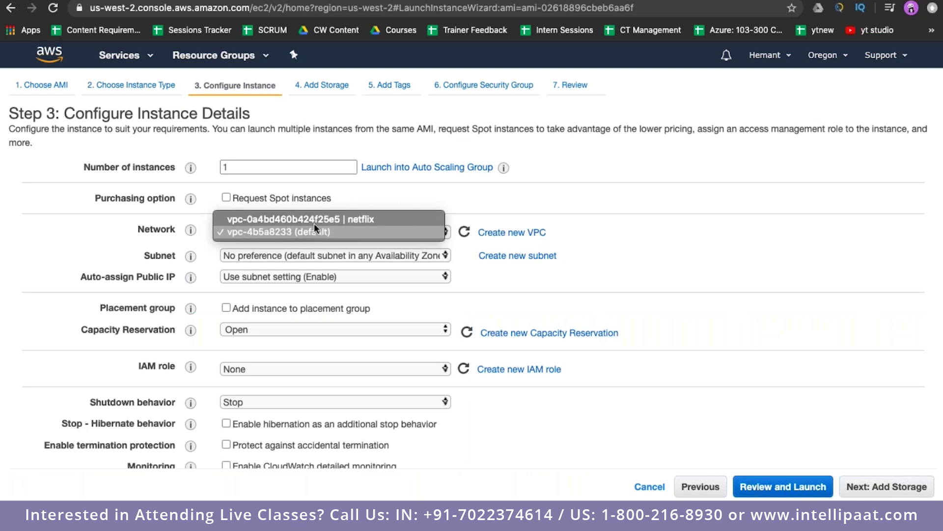
left_click(320, 217)
left_click(352, 255)
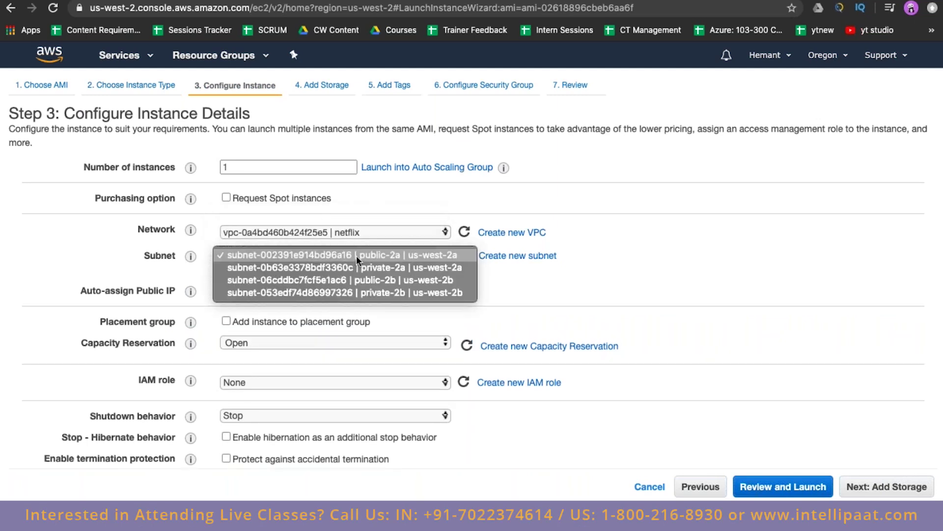
left_click(363, 292)
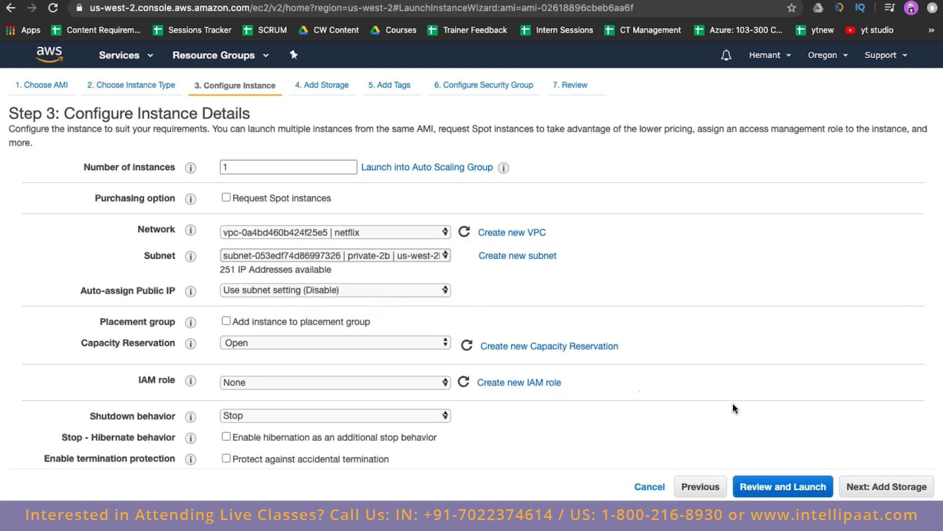
- Keep the default storage and tags, and assign the existing default security group to the netflix-stream instance
left_click(858, 486)
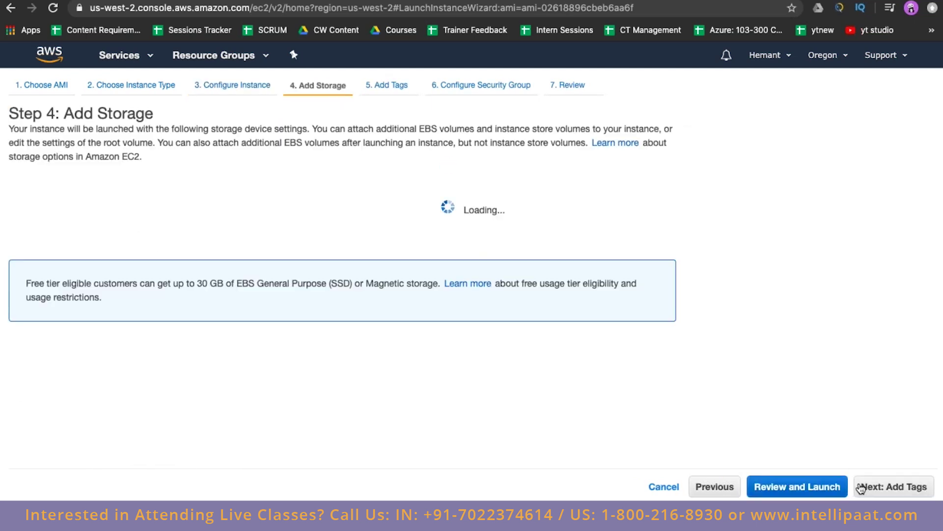
left_click(869, 486)
left_click(869, 486)
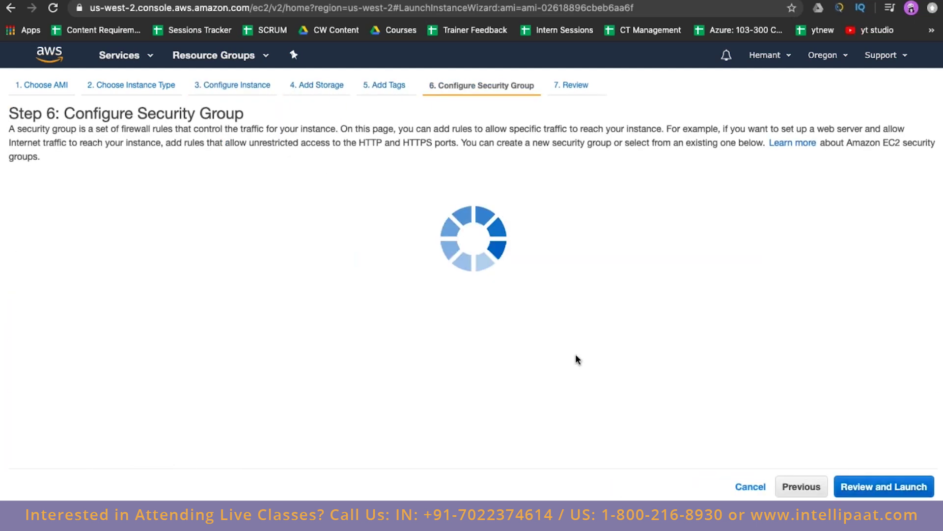
left_click(291, 194)
left_click(299, 255)
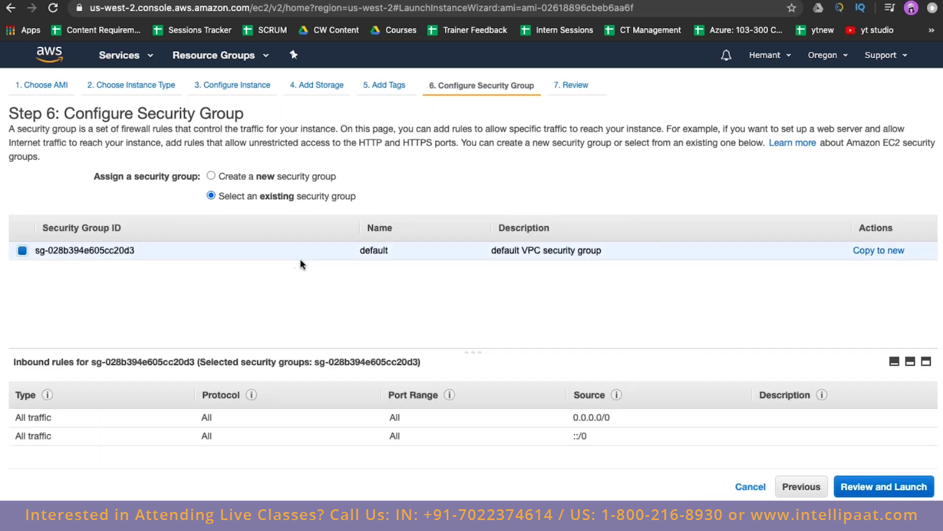
- Review the netflix-stream instance configuration and launch it with an existing key pair
left_click(880, 486)
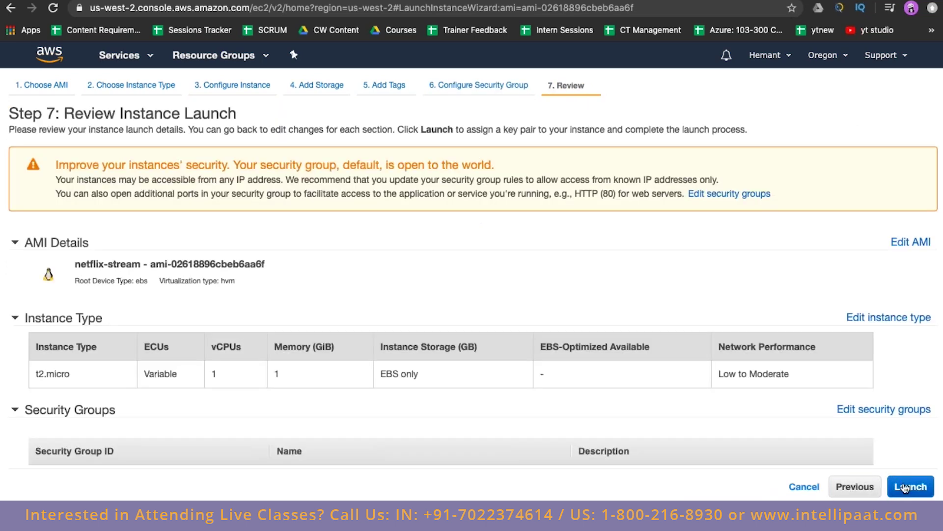
left_click(911, 487)
left_click(539, 335)
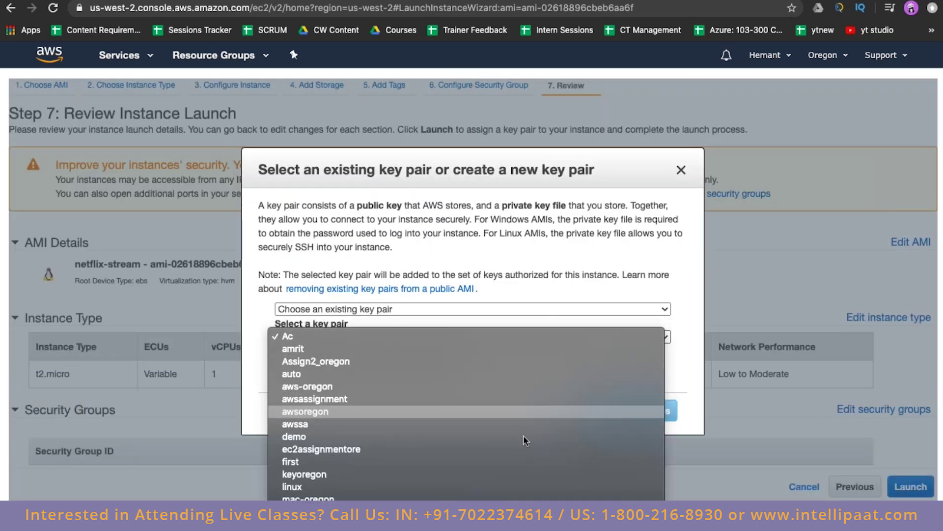
left_click(420, 350)
left_click(428, 358)
left_click(610, 408)
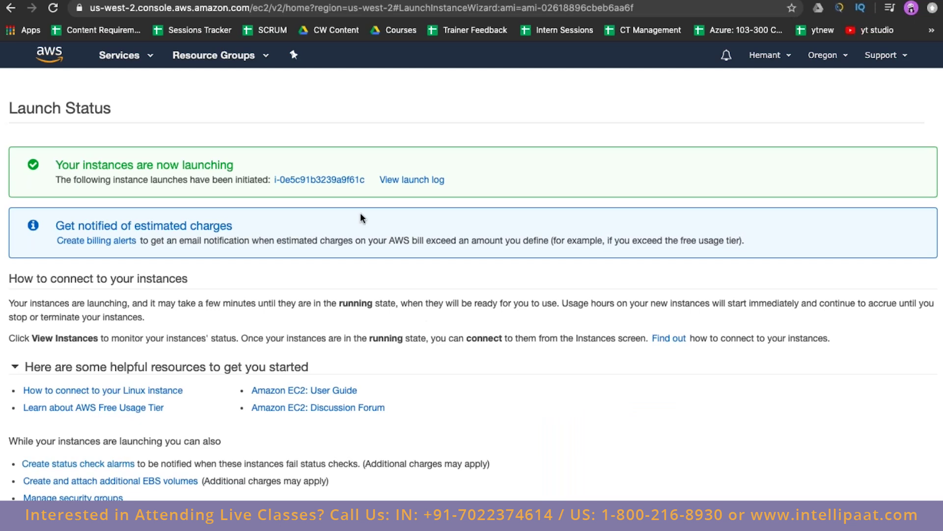
- Open the newly launched instance in the instances list and name it netflix-stream
left_click(327, 182)
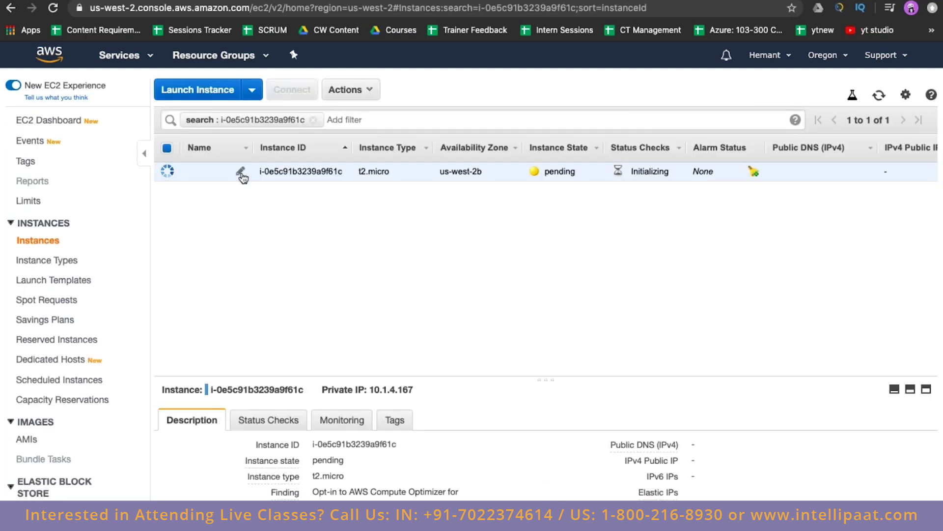
left_click(241, 172)
type("netfli")
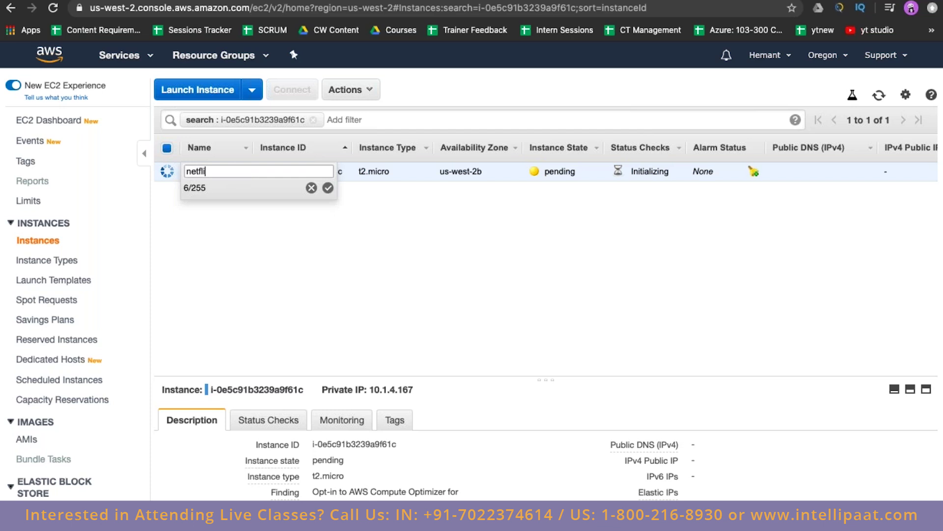
type("x-stream")
key("Return")
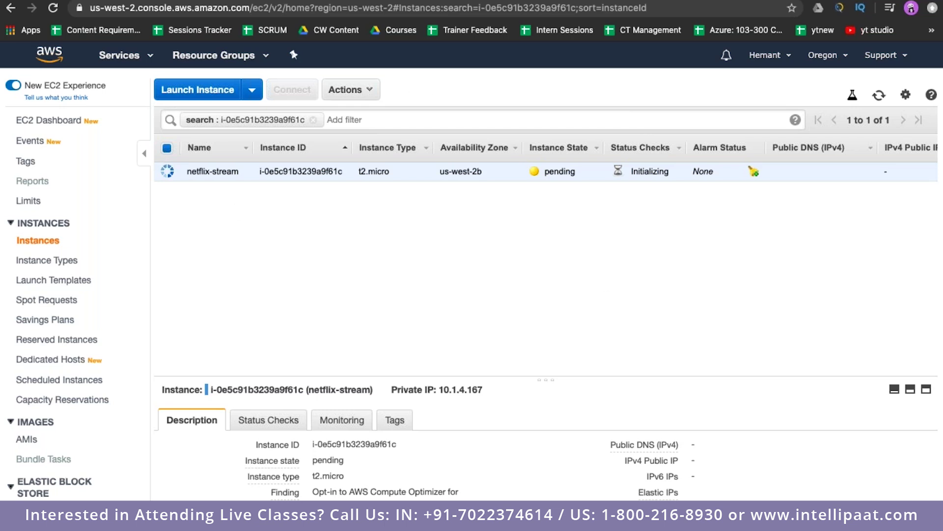
- Refresh the instances list and examine the netflix-stream instance's public IP and DNS details
left_click(880, 95)
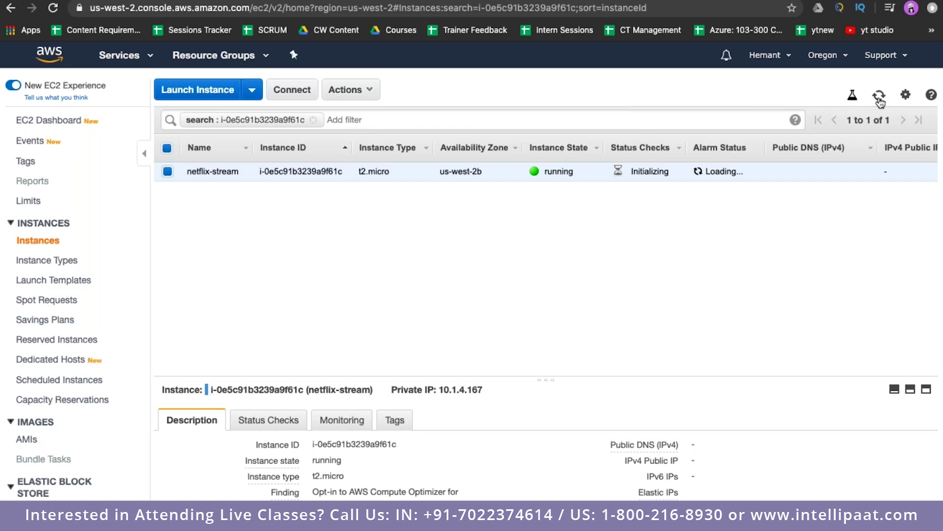
scroll(724, 471, "down", 2)
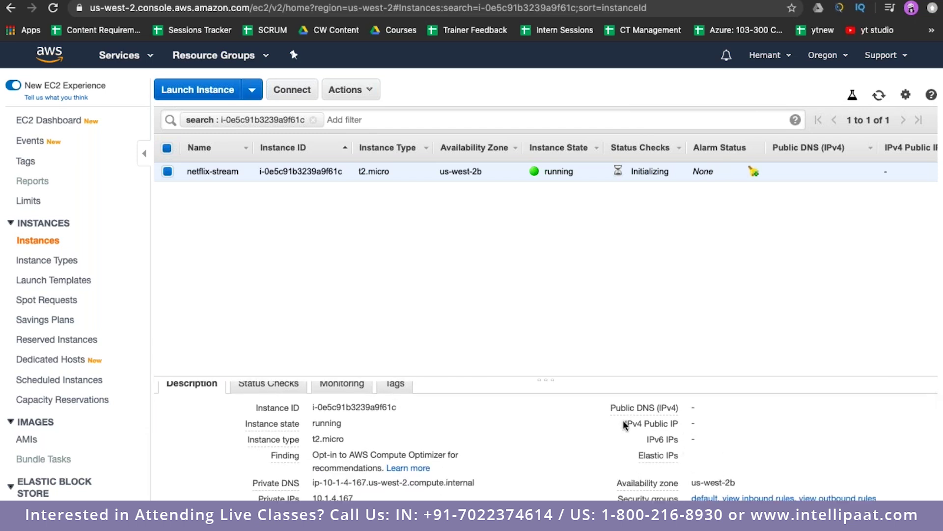
left_click_drag(623, 419, 706, 423)
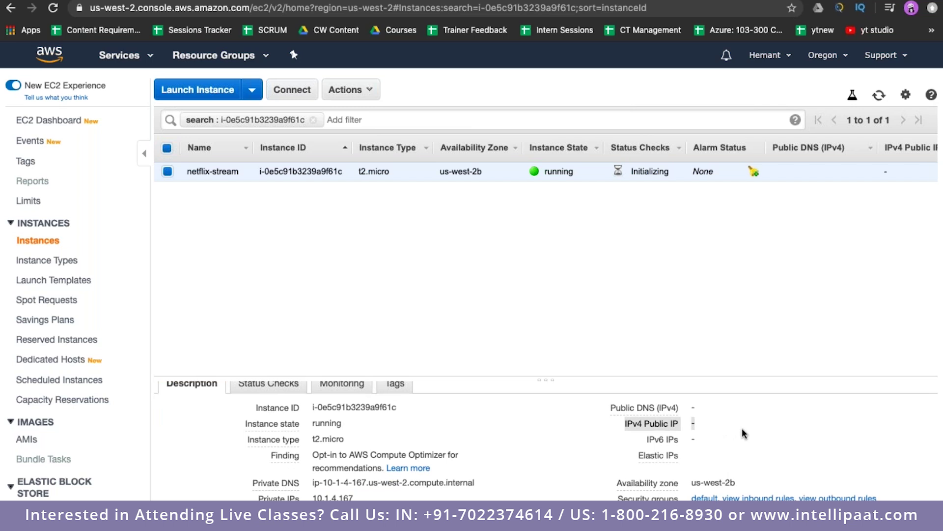
scroll(742, 432, "down", 4)
scroll(739, 430, "up", 3)
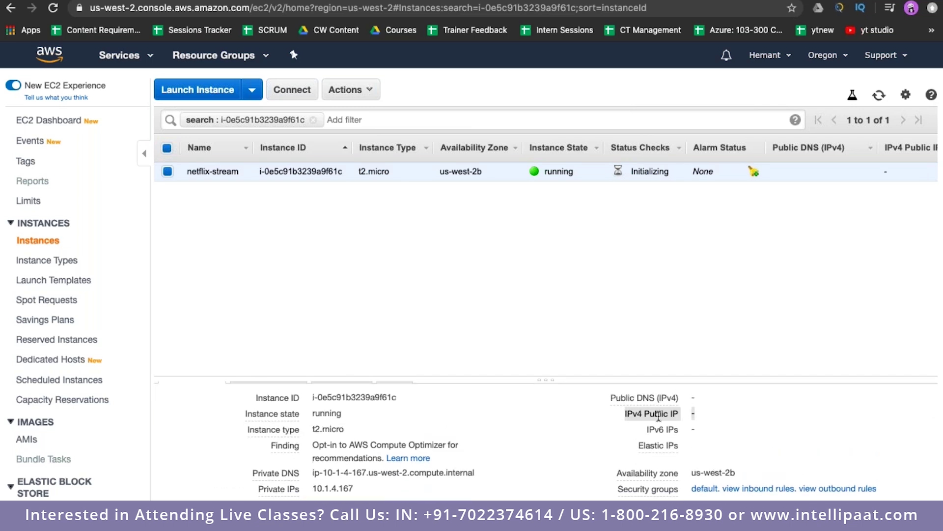
mouse_move(644, 397)
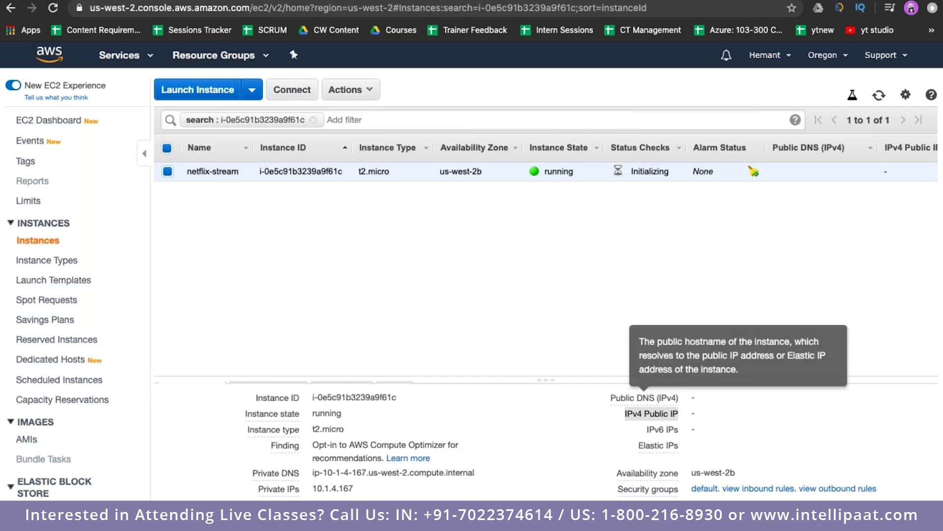
scroll(685, 438, "down", 2)
scroll(685, 438, "up", 3)
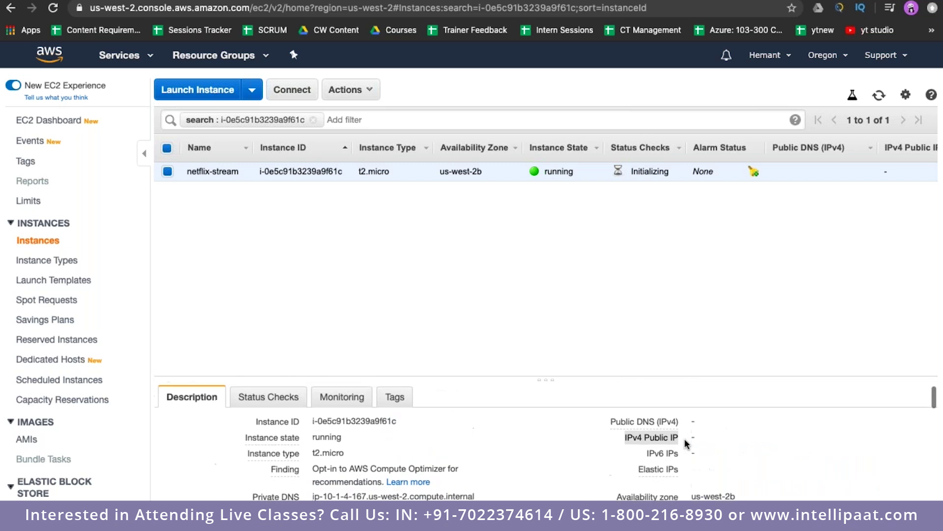
scroll(685, 438, "up", 1)
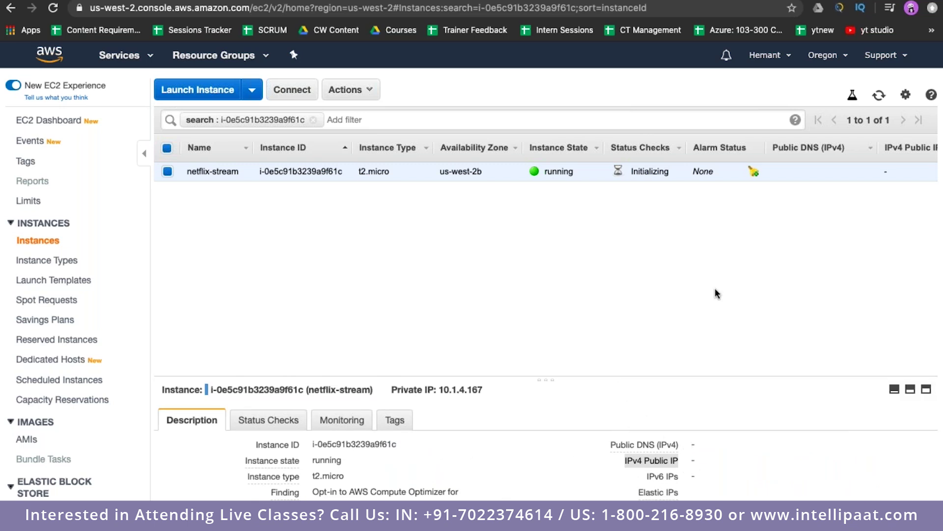
- Clear the instance ID filter to list all instances and rename the ubuntu instance as proxy
left_click(313, 119)
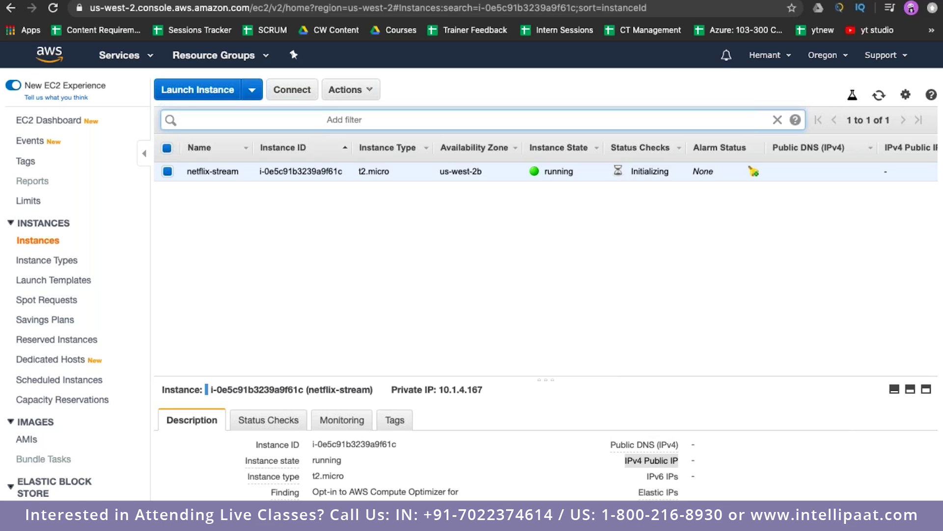
left_click(457, 310)
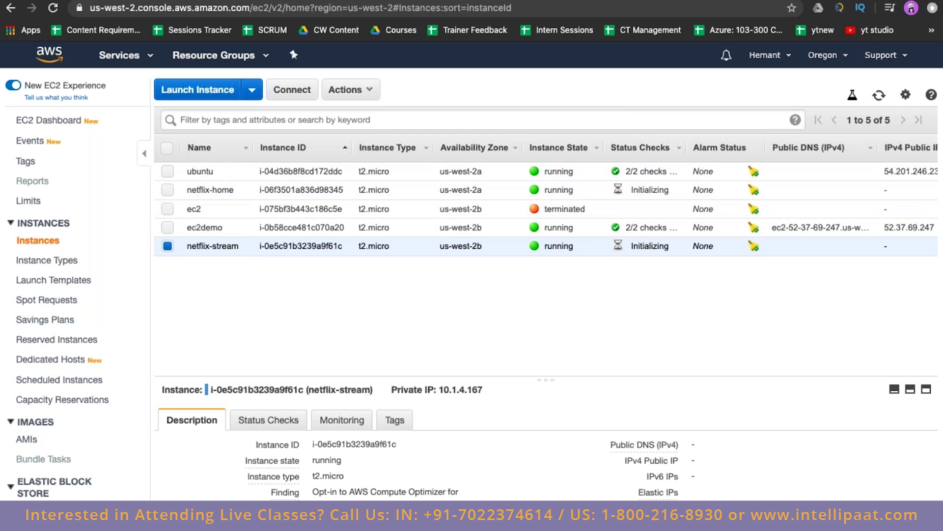
left_click(241, 172)
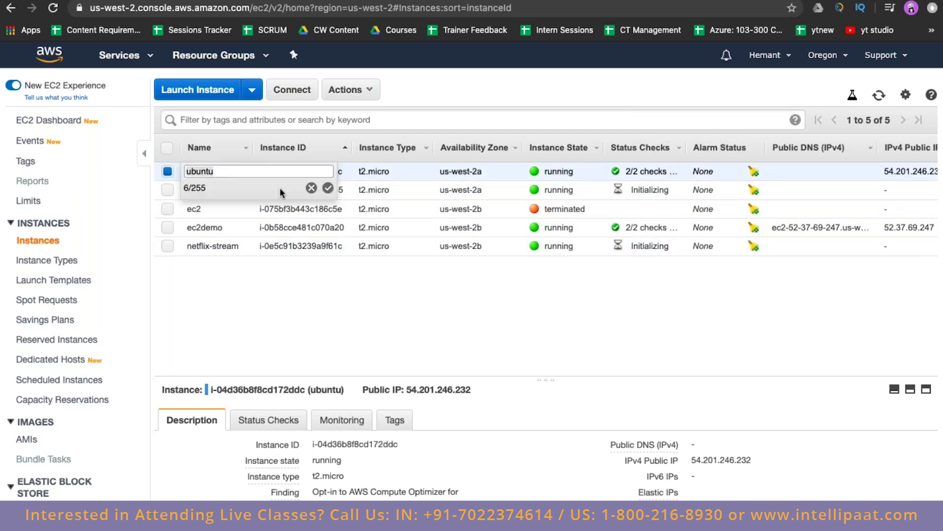
key("ctrl+a")
type("proxy")
key("Return")
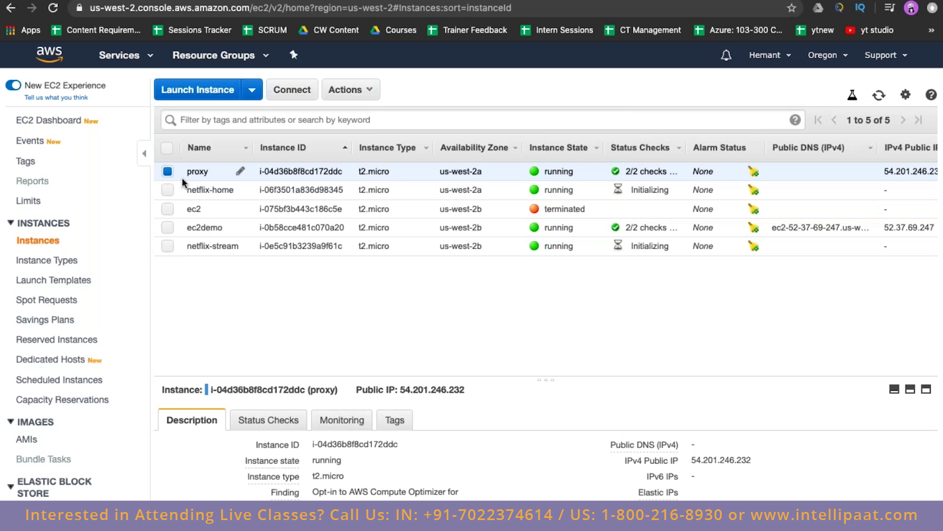
- Check the netflix-home instance, deselect it, and select the proxy instance to view its public IP
left_click(238, 191)
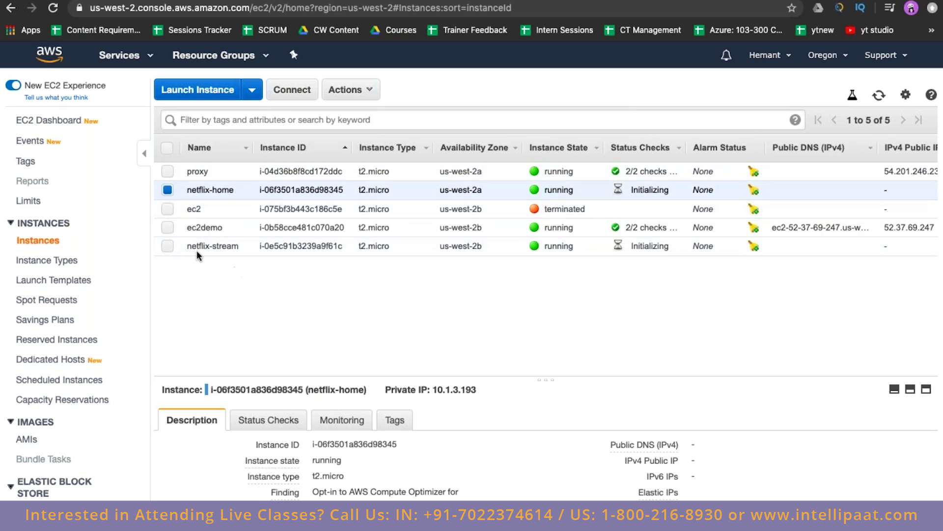
left_click(168, 190)
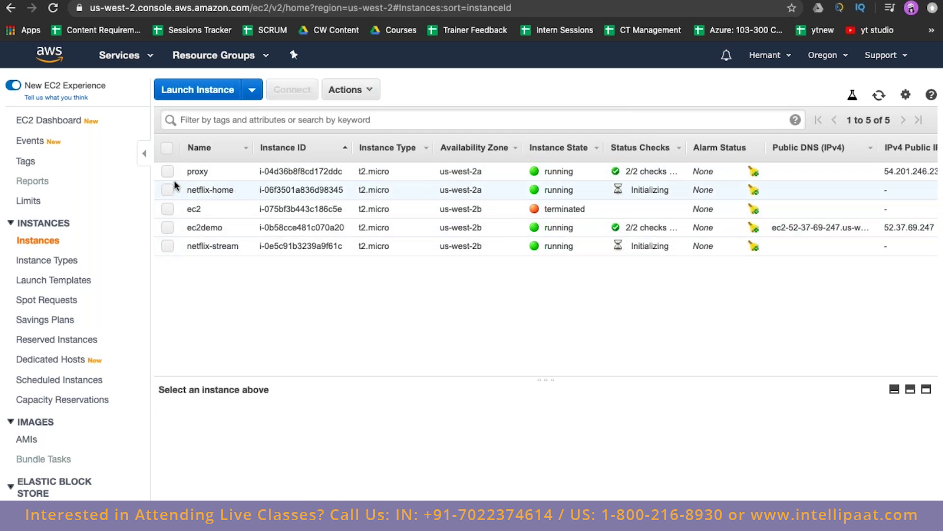
left_click(168, 172)
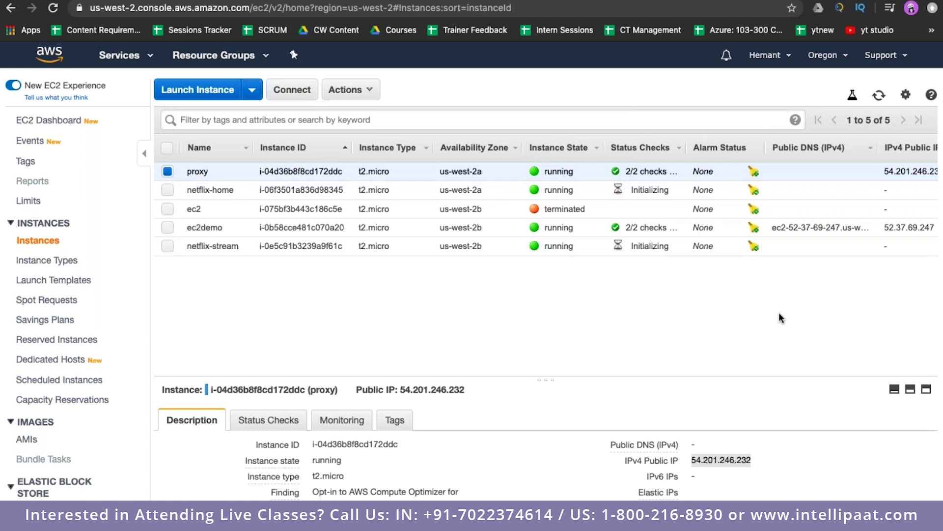
- Switch to the terminal, copy netflix-demo.pem to /home/ubuntu on 54.201.246.232 with scp, and accept the host's authenticity
key("ctrl+Left")
key("ctrl+l")
type("clear")
key("Return")
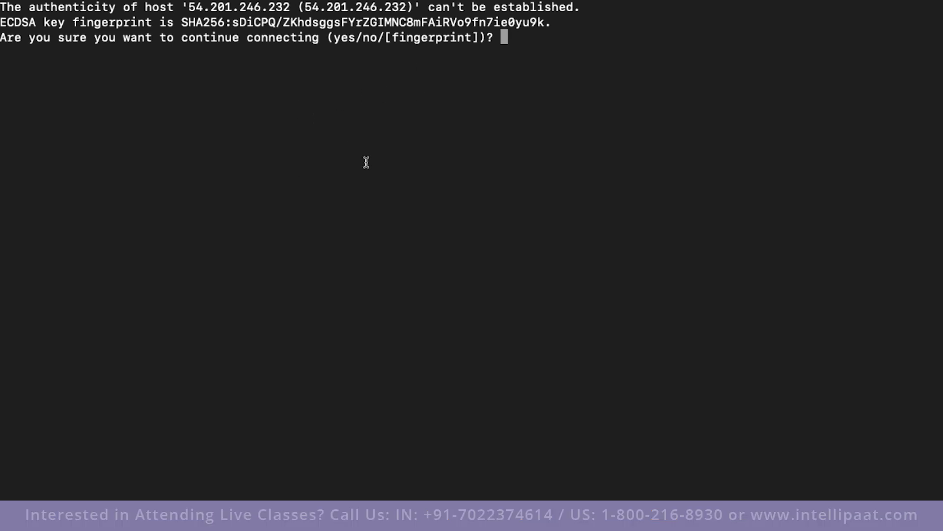
type("yes")
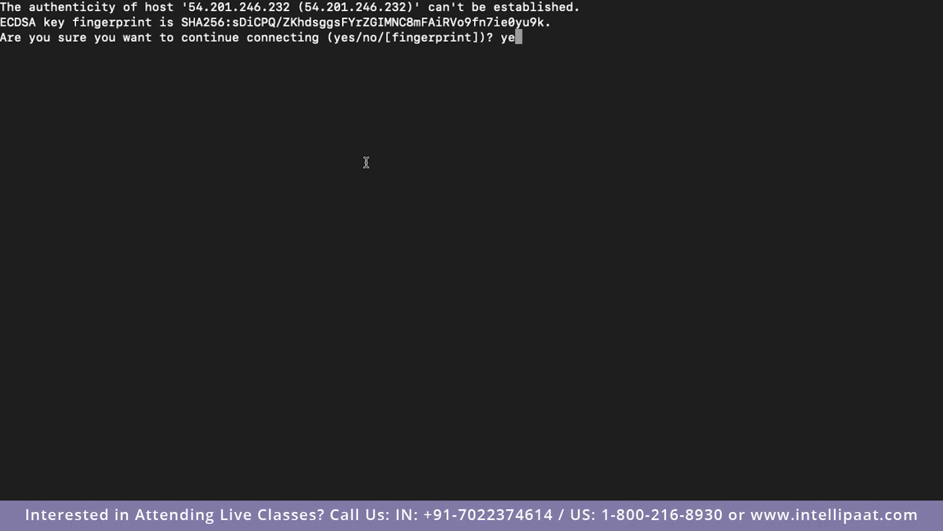
key("Return")
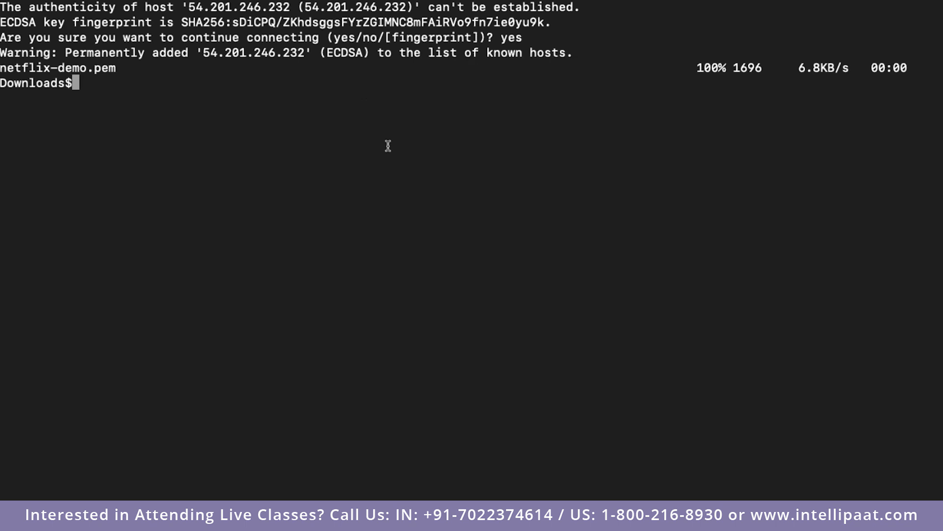
key("Up")
key("Up")
key("Return")
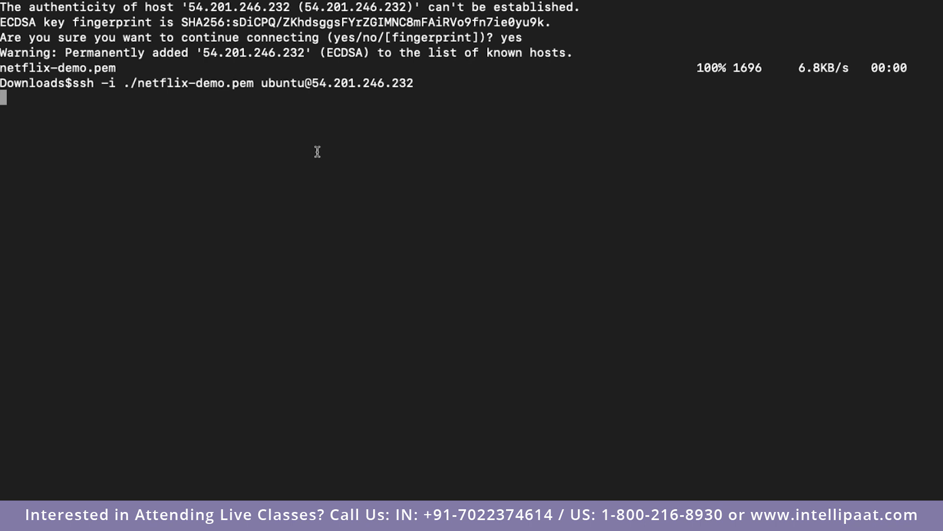
type("clear")
key("Return")
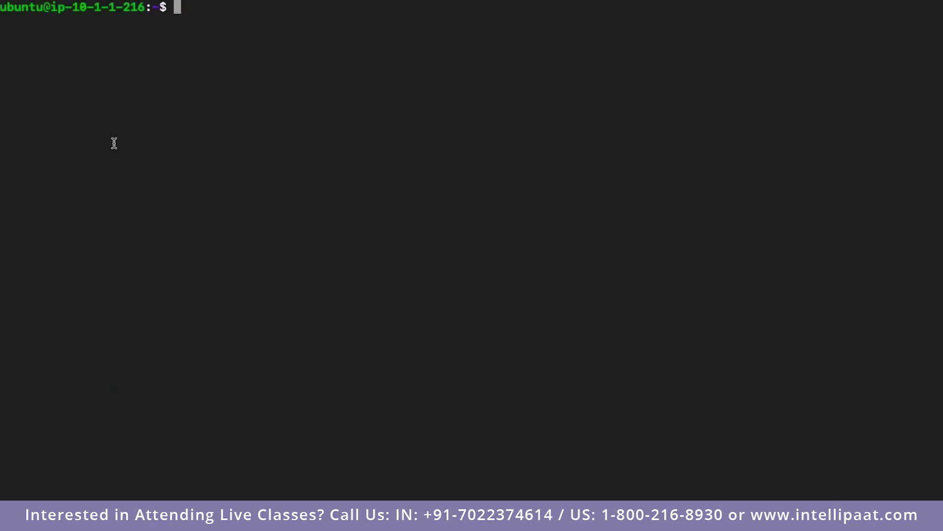
- List the proxy's home directory to check for netflix-demo.pem, examine the host in the prompt, and clear the terminal
type("ls")
key("Return")
left_click_drag(84, 6, 116, 53)
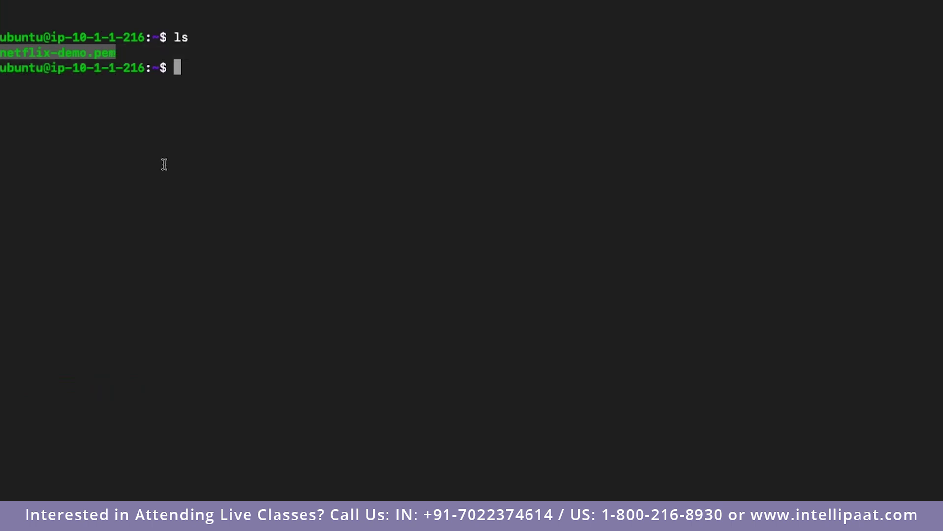
left_click(164, 164)
left_click_drag(2, 38, 145, 38)
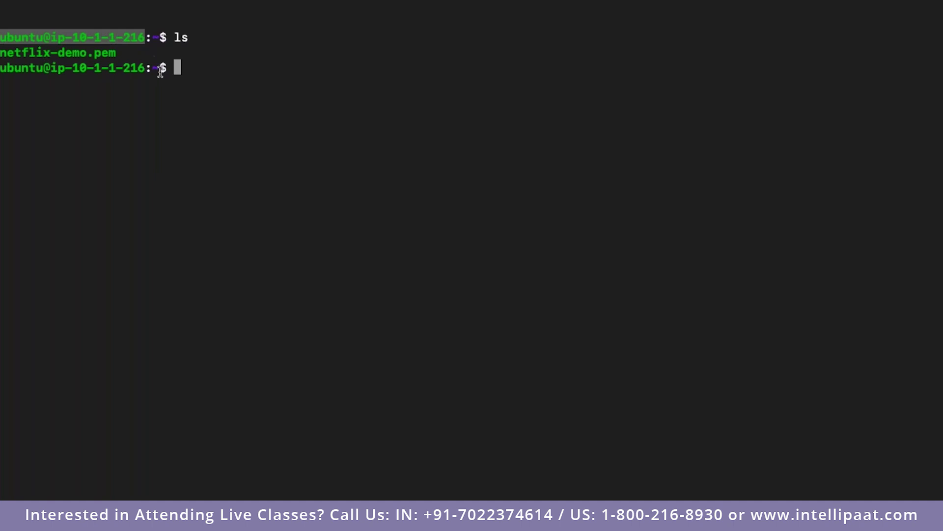
left_click(175, 112)
key("ctrl+l")
type("clear")
key("Return")
- Switch to the browser and search Google for filezilla in a new tab
key("ctrl+Right")
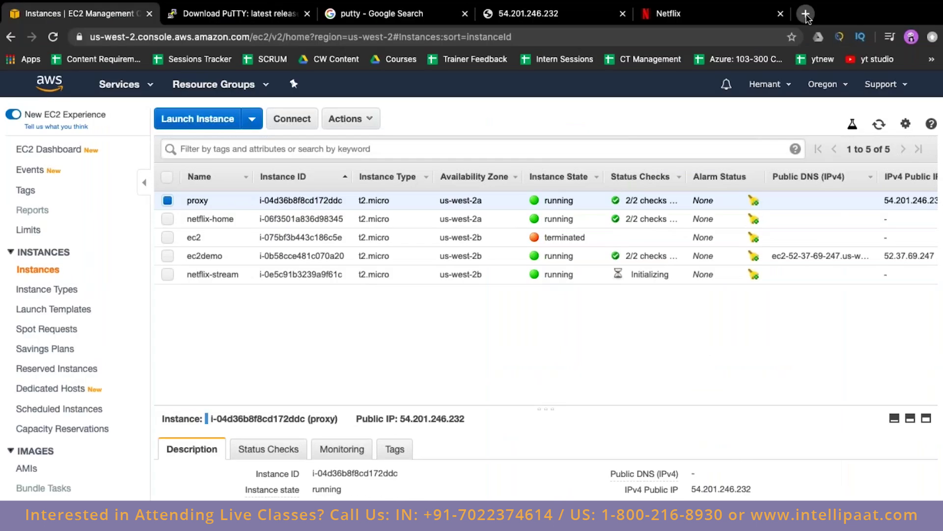
left_click(805, 14)
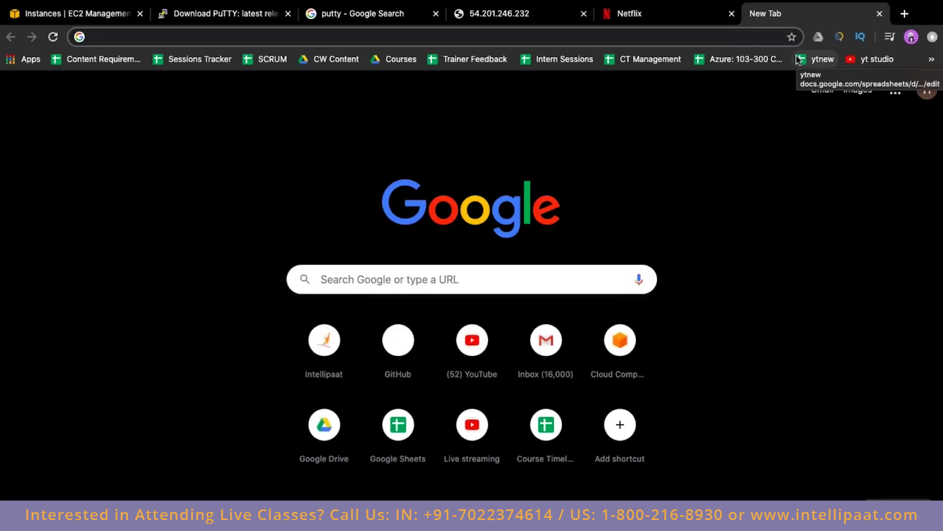
type("filezilla")
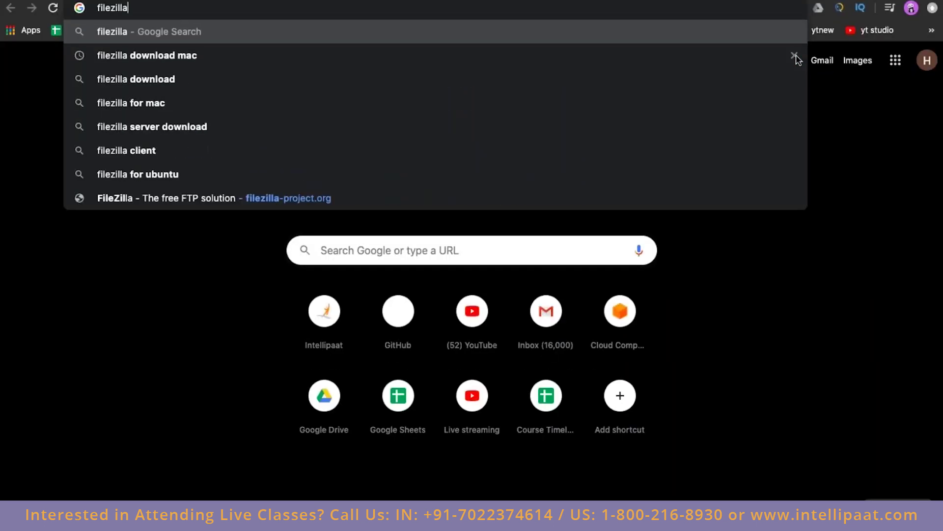
key("Return")
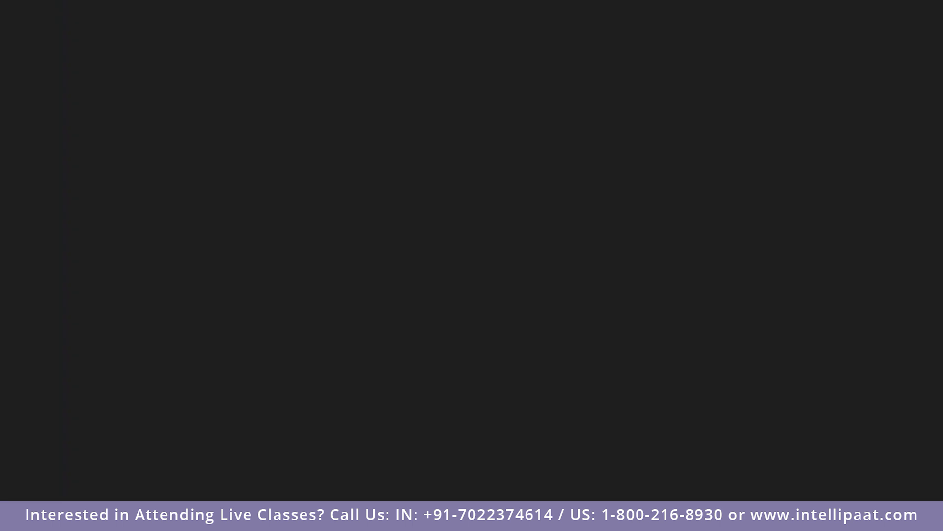
- Review the key file, file to copy and target IP in the sudo scp command at the local terminal prompt
scroll(665, 186, "up", 5)
scroll(665, 186, "down", 5)
scroll(665, 187, "up", 3)
scroll(665, 187, "down", 4)
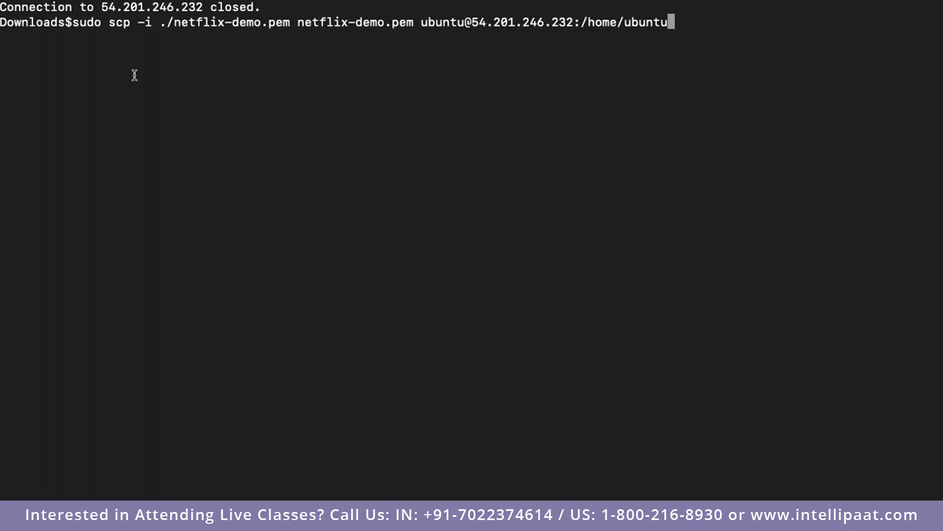
left_click_drag(109, 22, 312, 22)
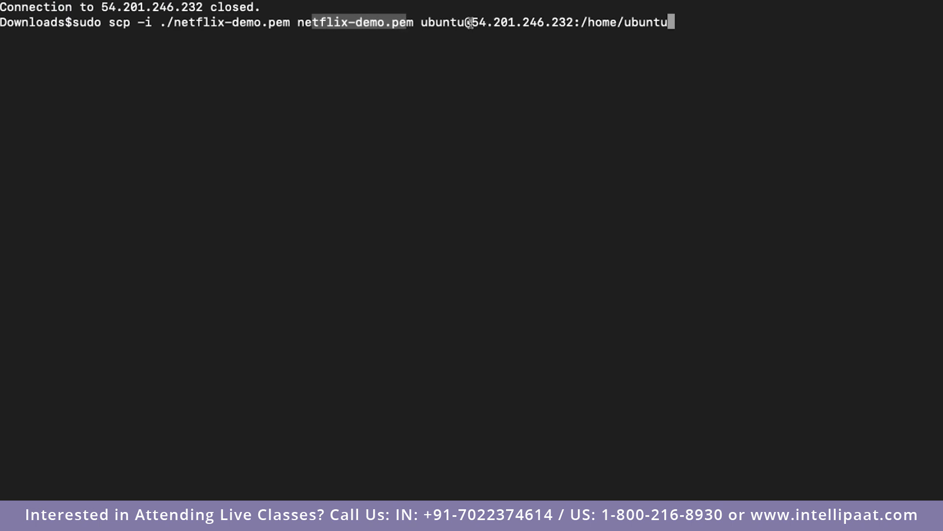
left_click_drag(471, 22, 569, 22)
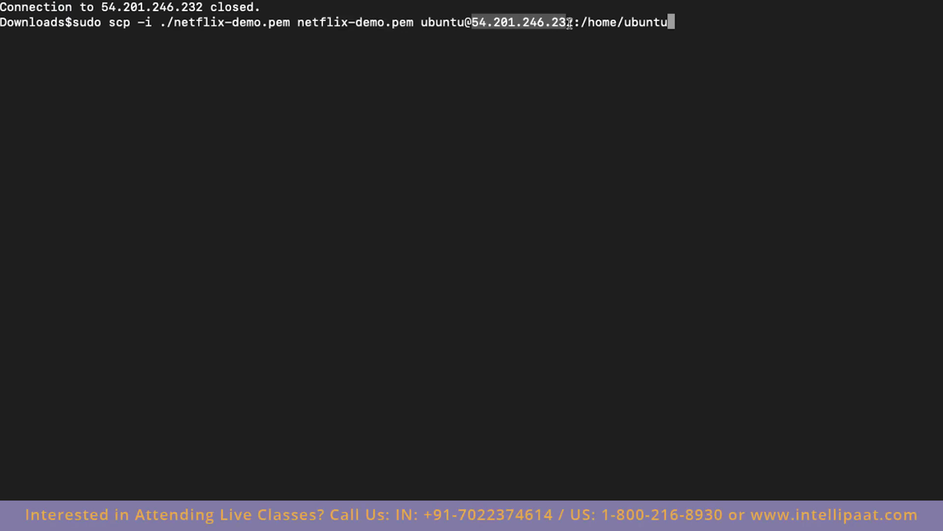
left_click_drag(296, 22, 413, 28)
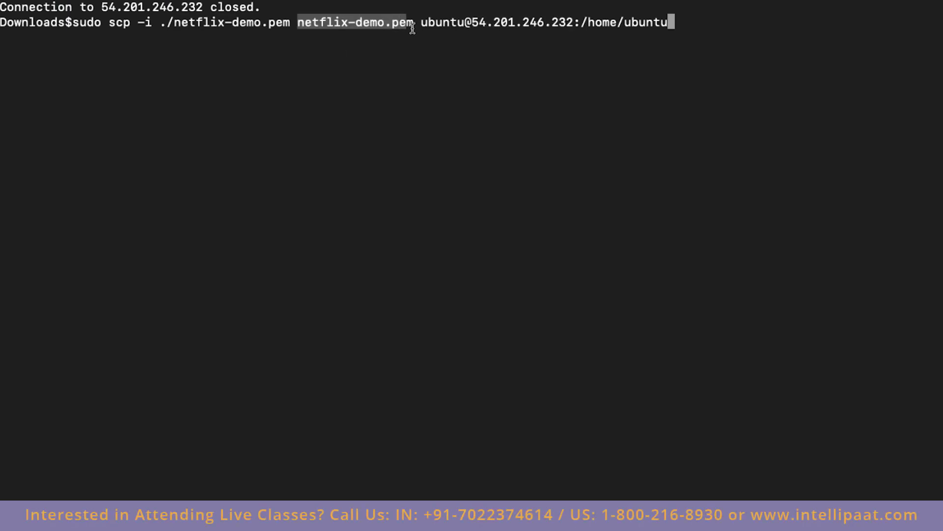
left_click(400, 114)
key("Up")
key("Up")
key("Return")
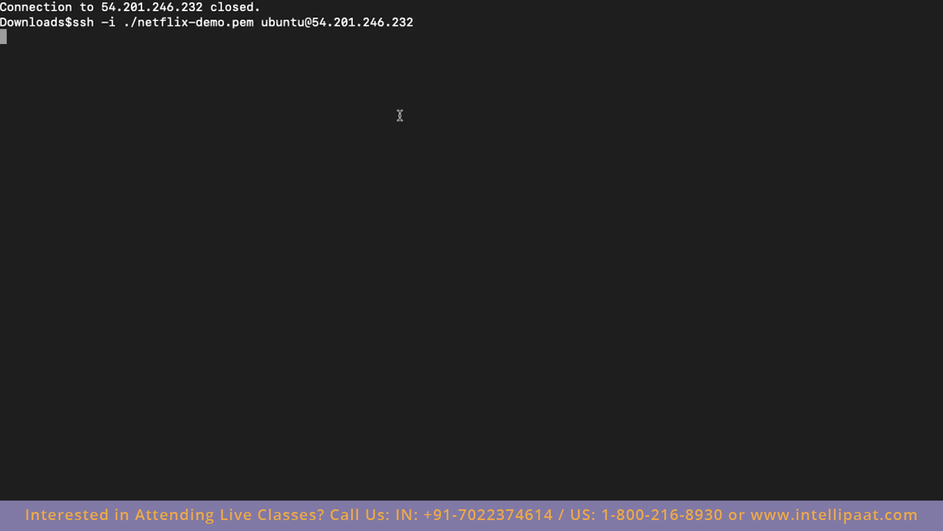
type("clear")
key("Return")
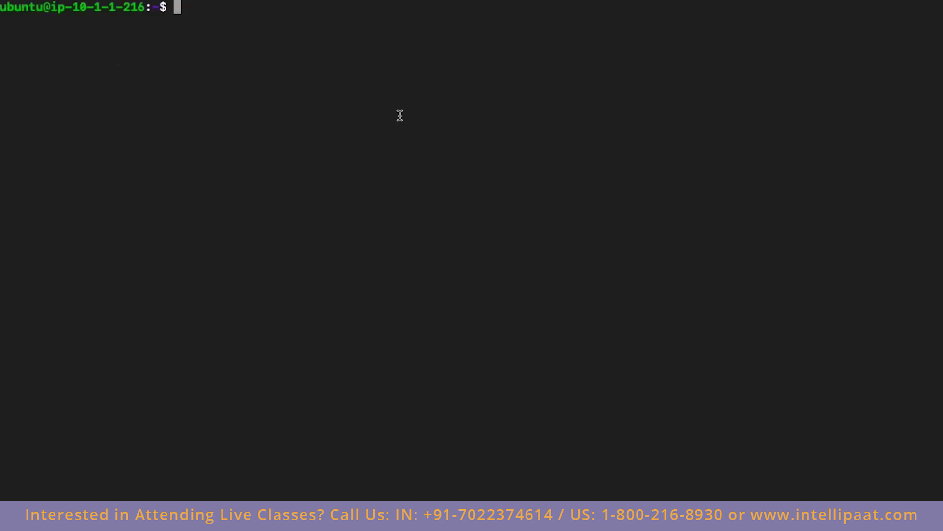
- List the proxy's home directory to check for the copied key file netflix-demo.pem, and clear the terminal
type("ls")
key("Return")
left_click_drag(116, 53, 4, 51)
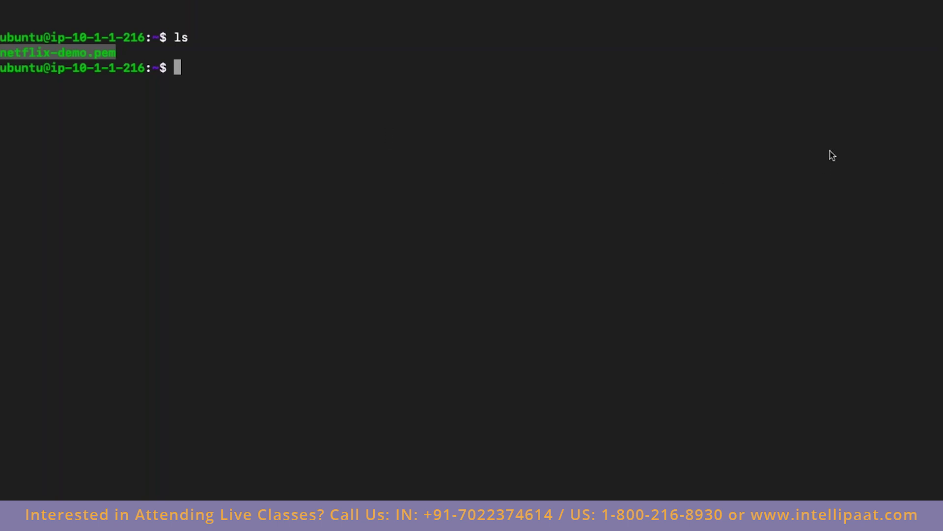
key("super+Tab")
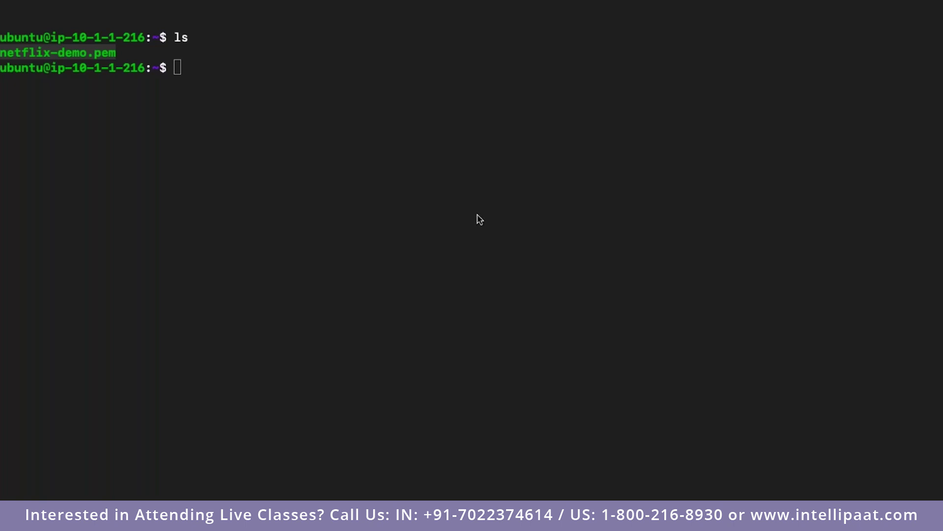
key("ctrl+l")
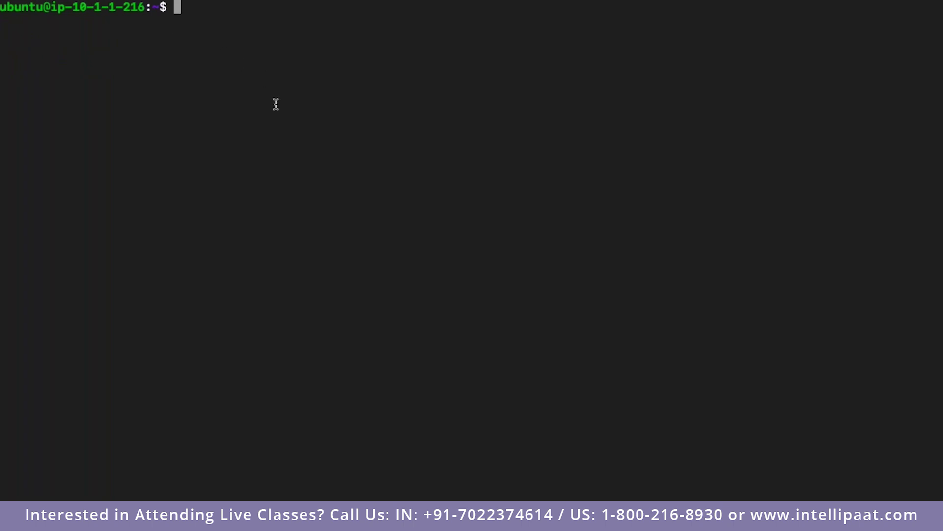
type("clear")
key("Return")
- Switch to the EC2 console in the browser, select only the netflix-home instance and copy its private IP
key("ctrl+Right")
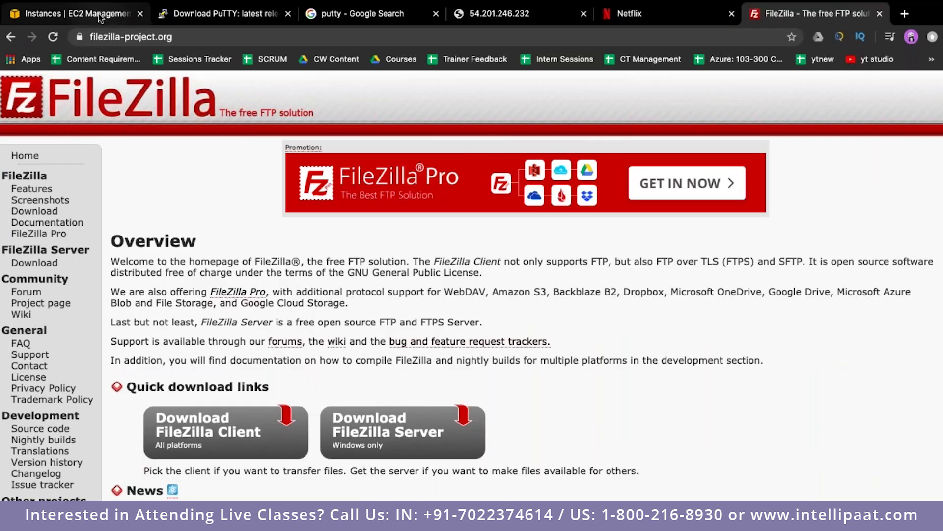
left_click(69, 11)
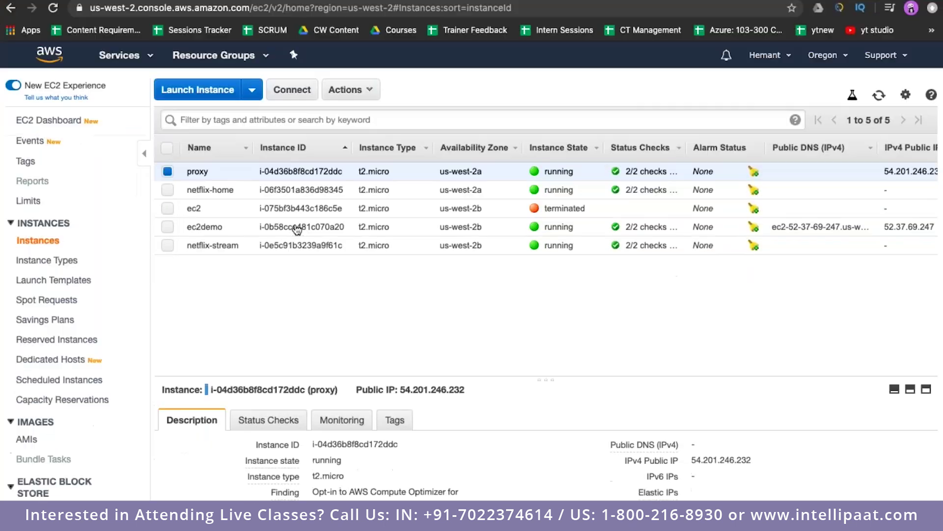
left_click(167, 171)
left_click(168, 190)
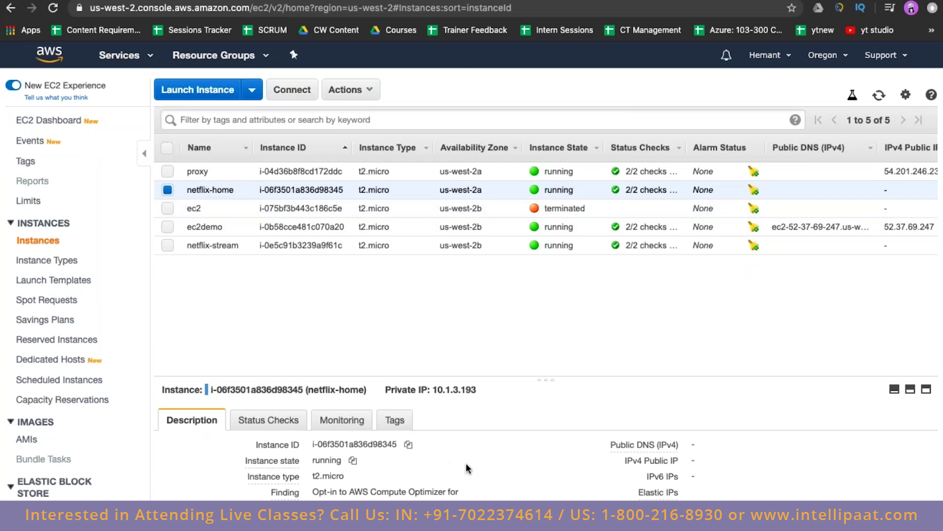
scroll(404, 460, "down", 2)
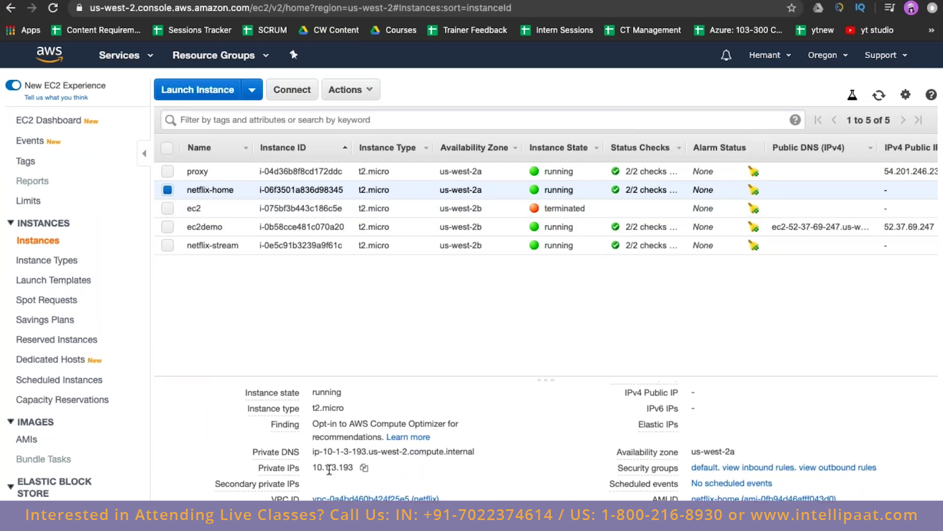
double_click(329, 467)
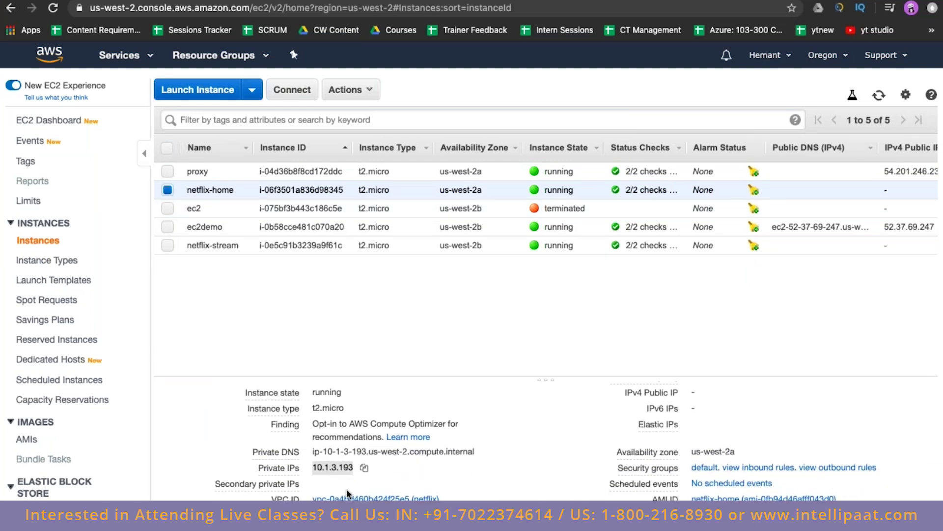
left_click(365, 468)
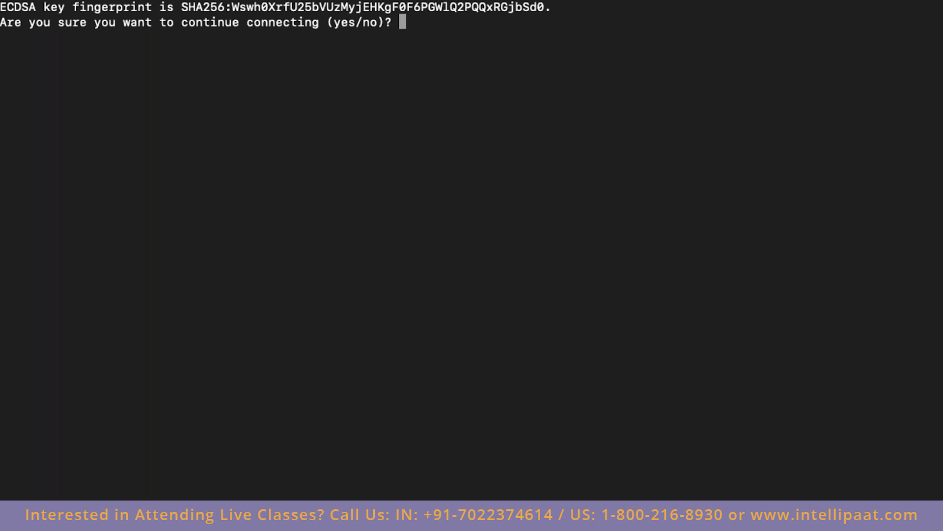
- Accept the host key to complete the SSH connection from the proxy to 10.1.3.193, and compare the host IPs in the two prompts
type("yes")
key("Return")
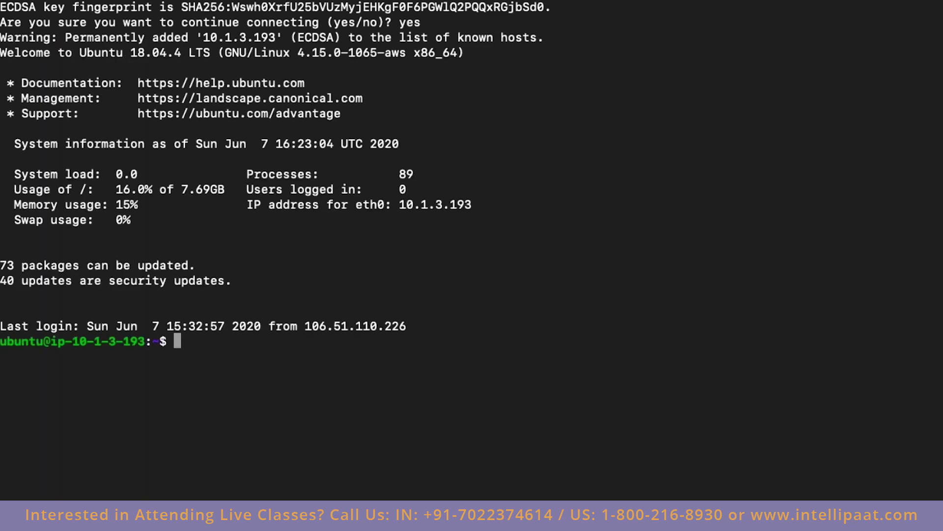
scroll(471, 222, "up", 6)
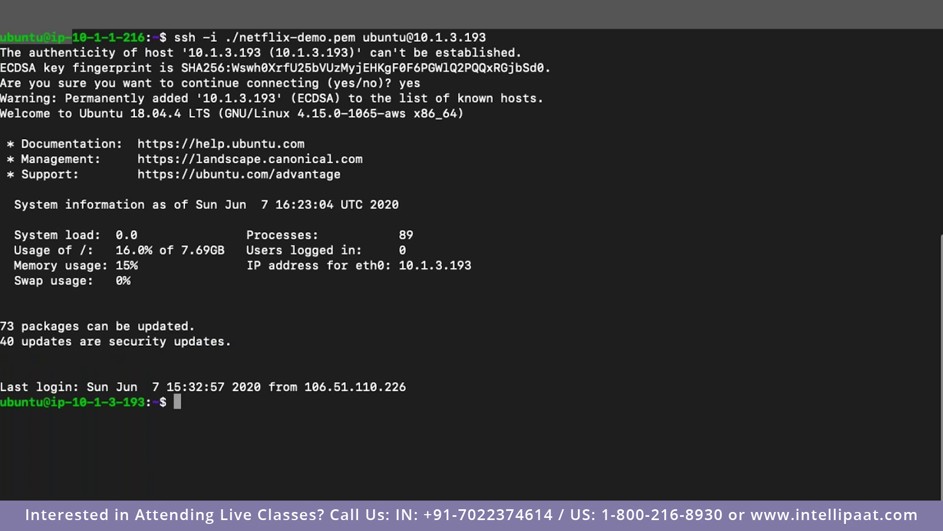
left_click_drag(72, 67, 145, 68)
scroll(142, 188, "down", 6)
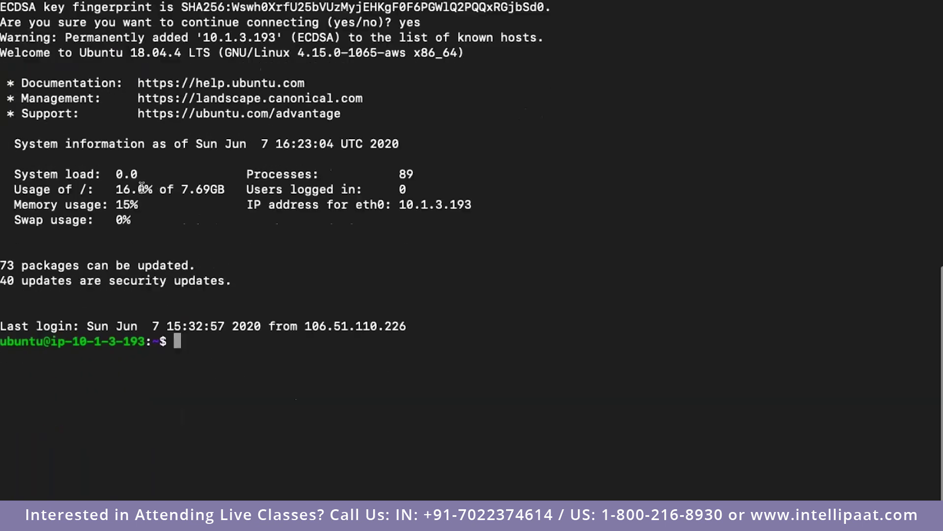
left_click_drag(77, 342, 146, 342)
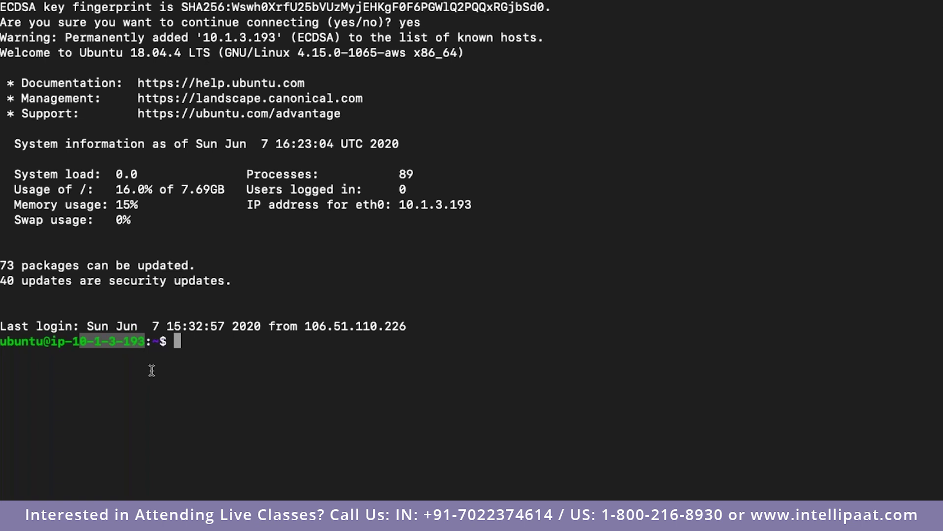
- Examine the private IP in the netflix-home prompt and the ssh command used to reach it from the proxy
key("ctrl+Right")
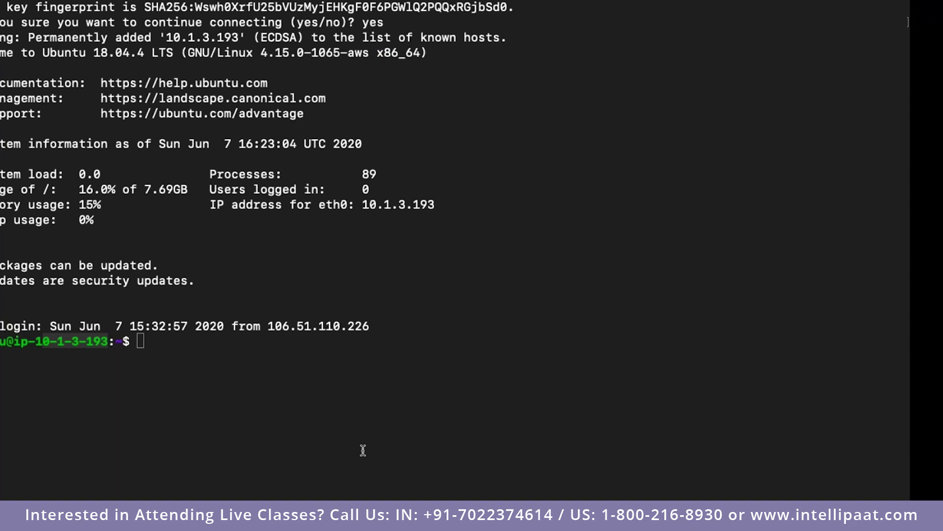
left_click(76, 344)
triple_click(112, 343)
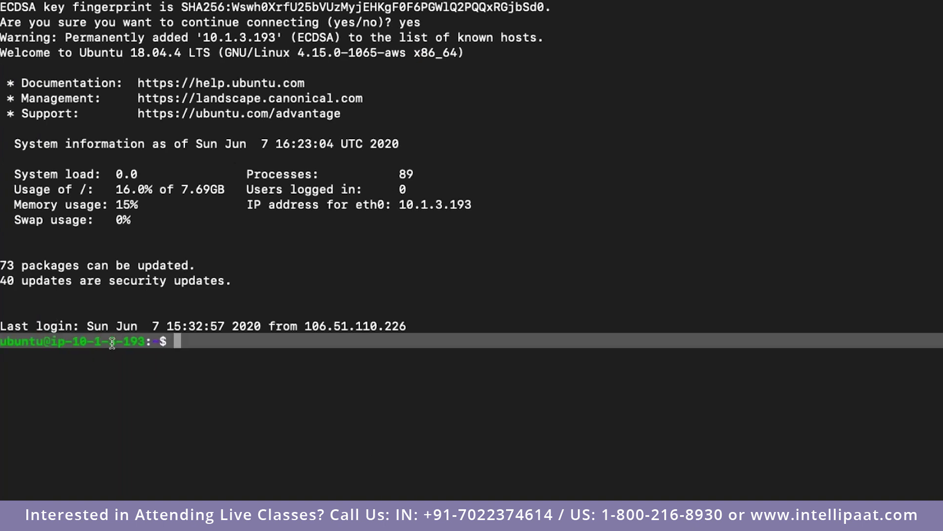
left_click(111, 342)
left_click_drag(74, 341, 137, 351)
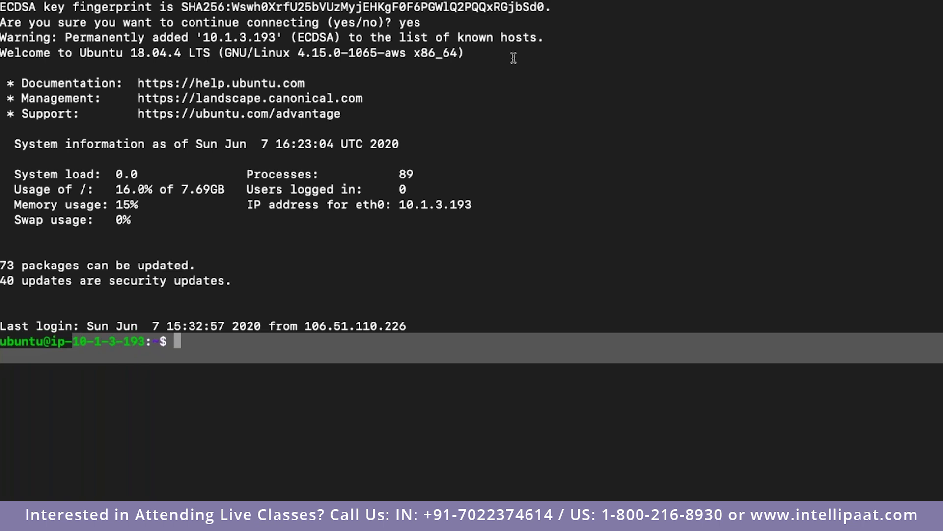
scroll(487, 54, "up", 5)
left_click_drag(486, 53, 174, 53)
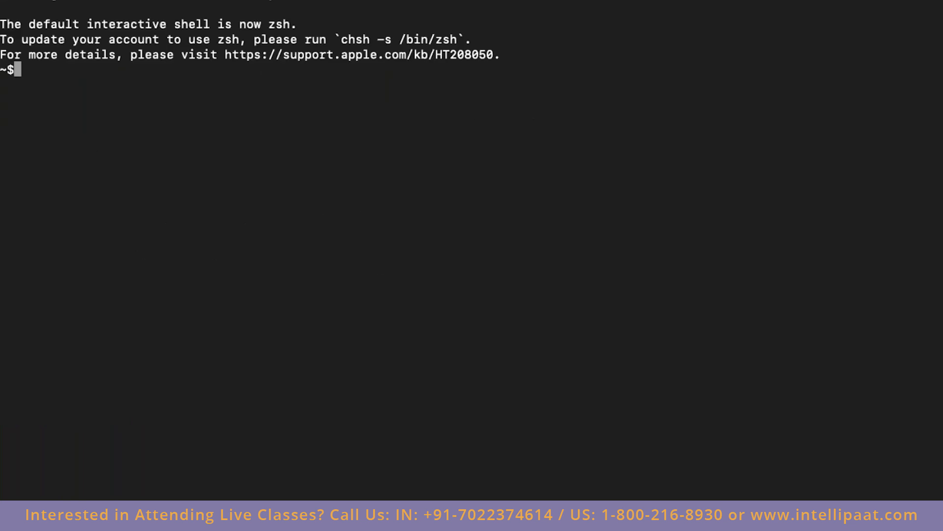
type("clear")
key("Return")
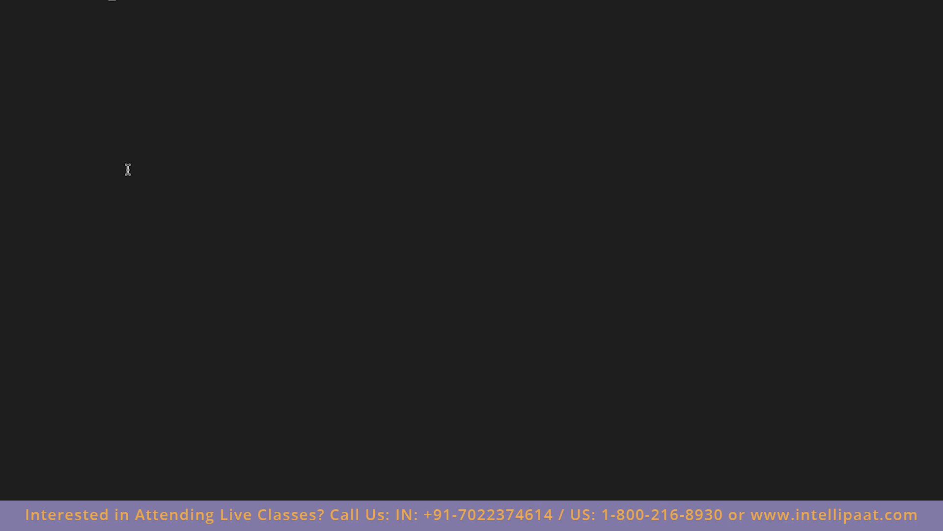
key("Return")
type("clear")
key("Return")
- Review the target private IP in the ssh command entered from the local Downloads folder
scroll(323, 5, "up", 2)
double_click(386, 53)
scroll(381, 74, "down", 1)
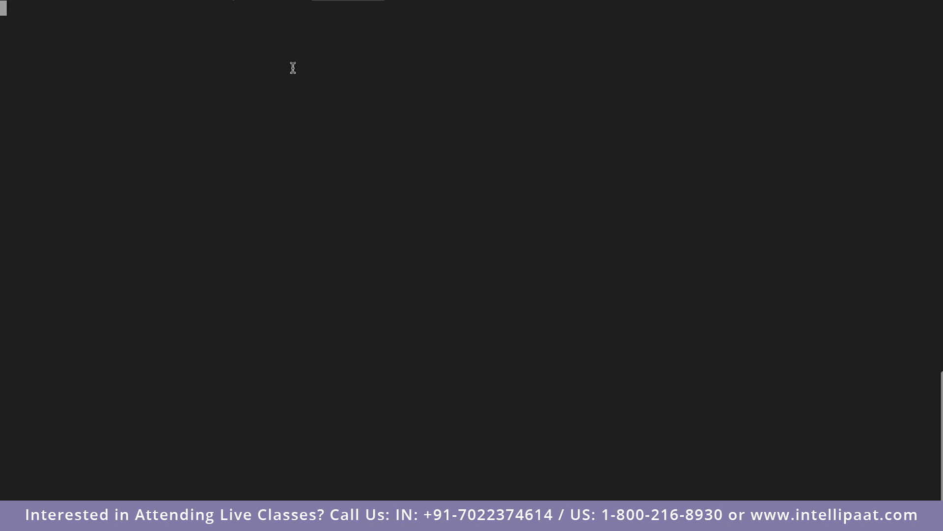
left_click(347, 20)
left_click_drag(311, 0, 385, 55)
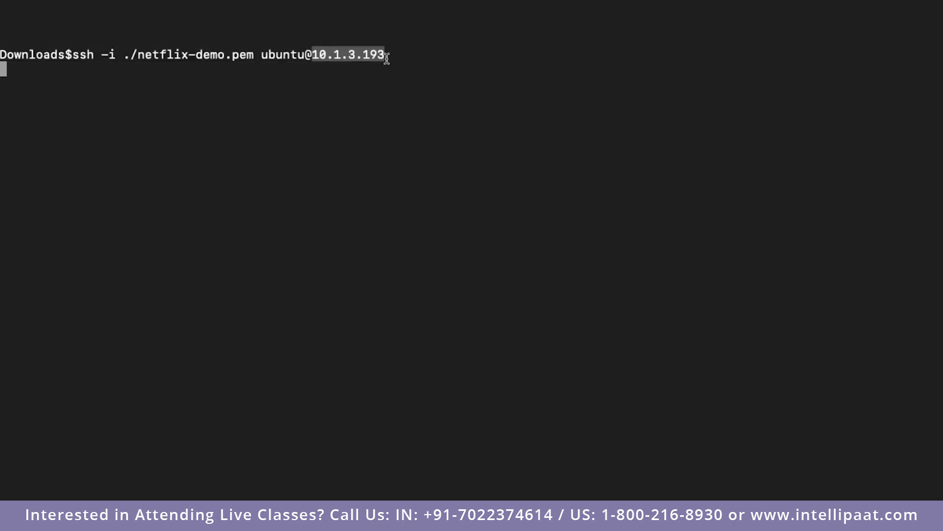
scroll(289, 171, "down", 2)
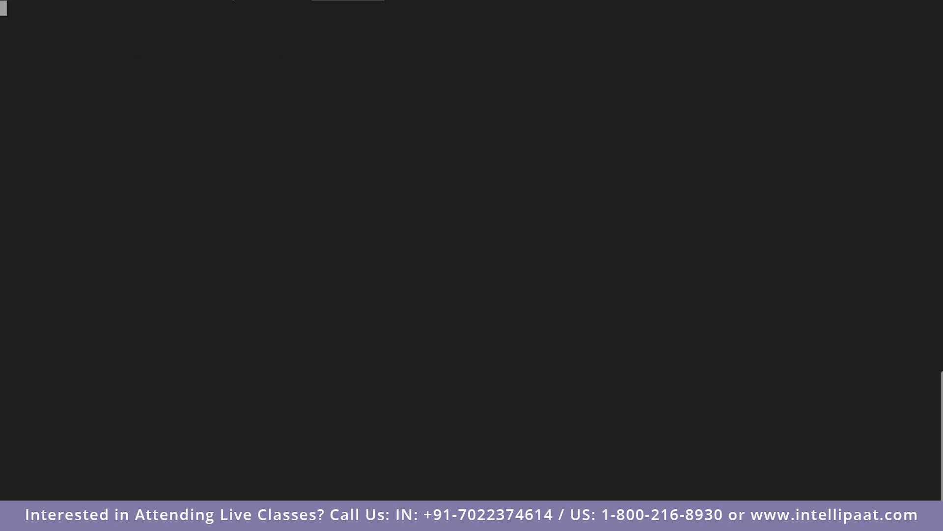
- Return to the proxy session's output and compare the host in the proxy prompt with the one in the netflix-home prompt
scroll(293, 246, "up", 5)
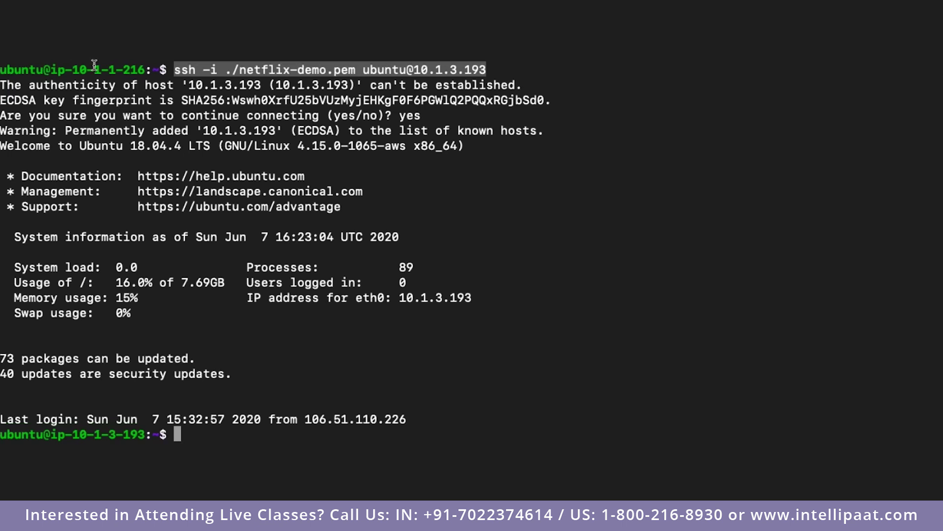
left_click_drag(76, 70, 147, 70)
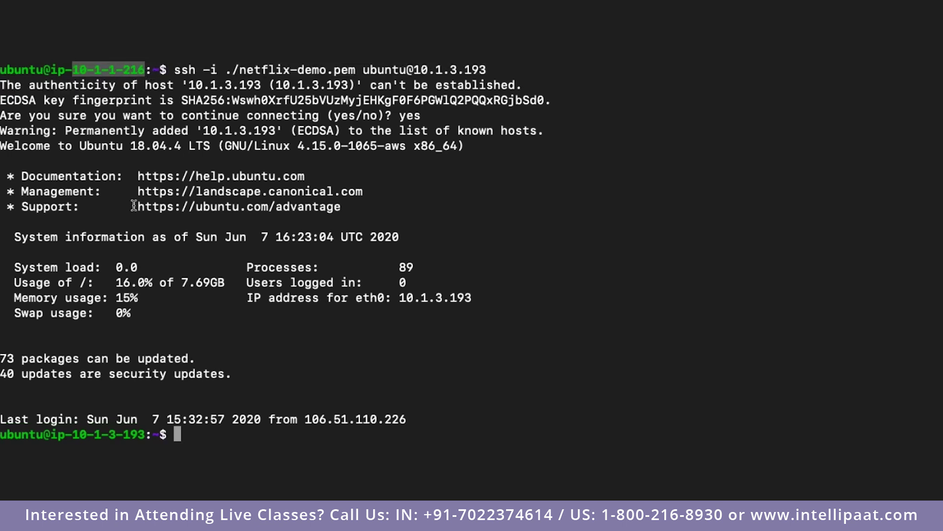
left_click_drag(2, 436, 145, 435)
left_click(146, 434)
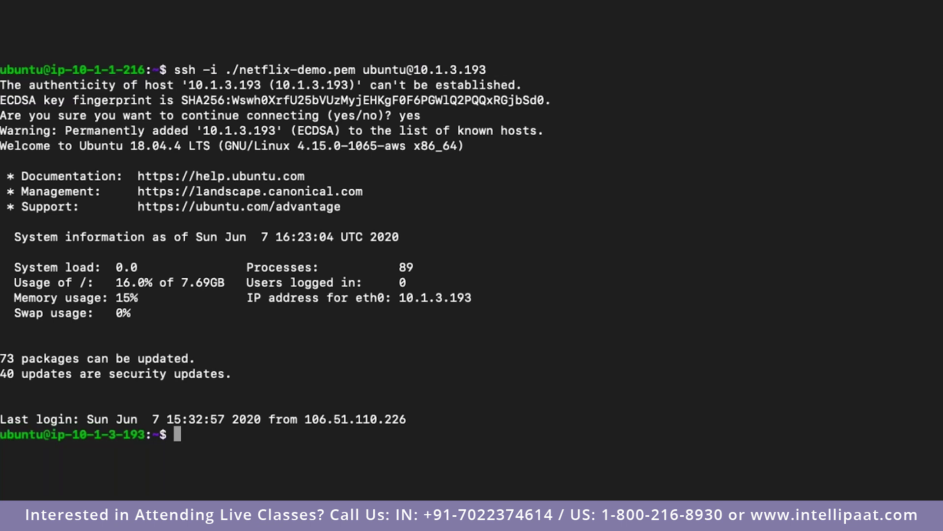
- Clear the netflix-home terminal, check the status of the apache2 service and leave the status output
type("clear")
key("Return")
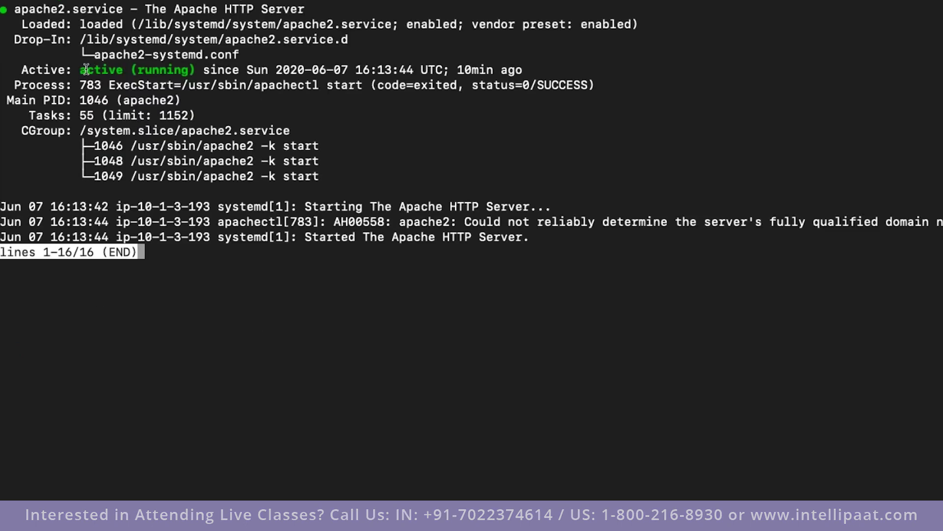
left_click_drag(86, 69, 199, 71)
left_click(221, 245)
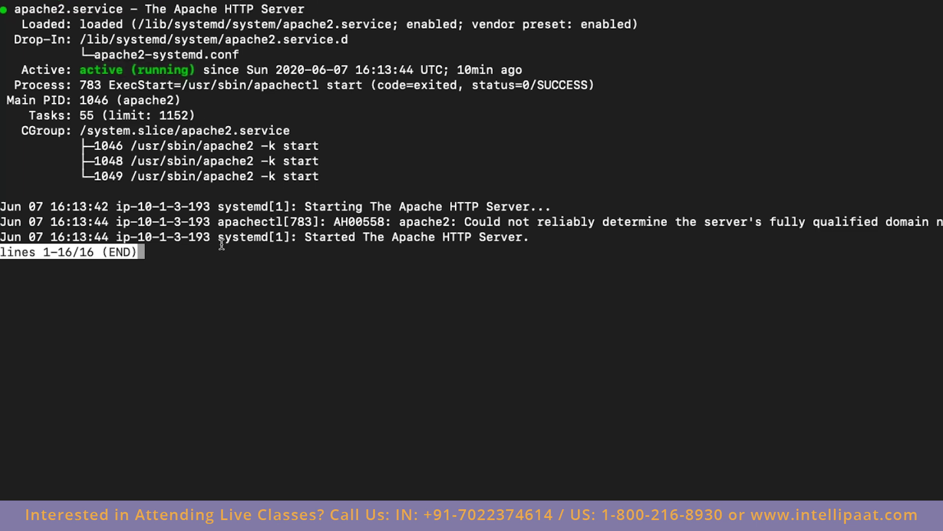
key("q")
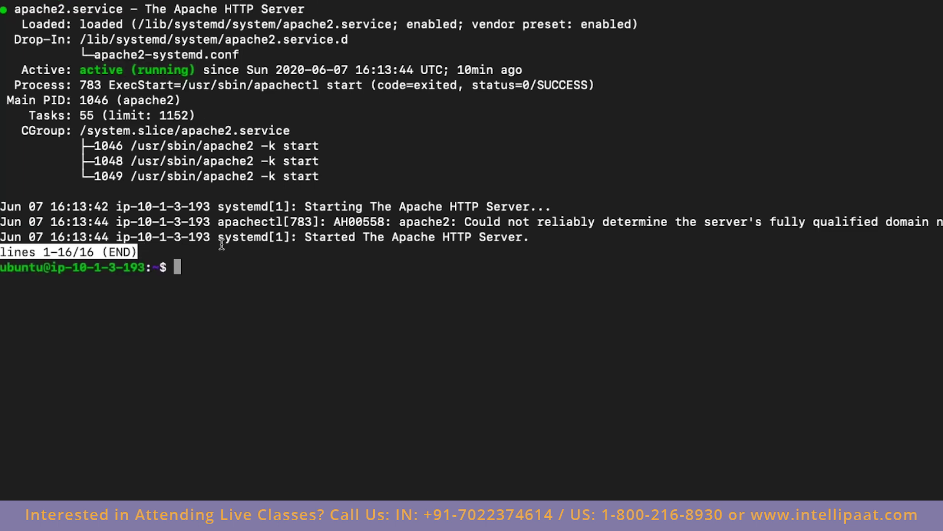
- Run curl localhost on netflix-home, review the returned HTML page and clear the terminal
type("curl local hos")
key("BackSpace")
key("BackSpace")
key("BackSpace")
key("BackSpace")
type("host")
key("Return")
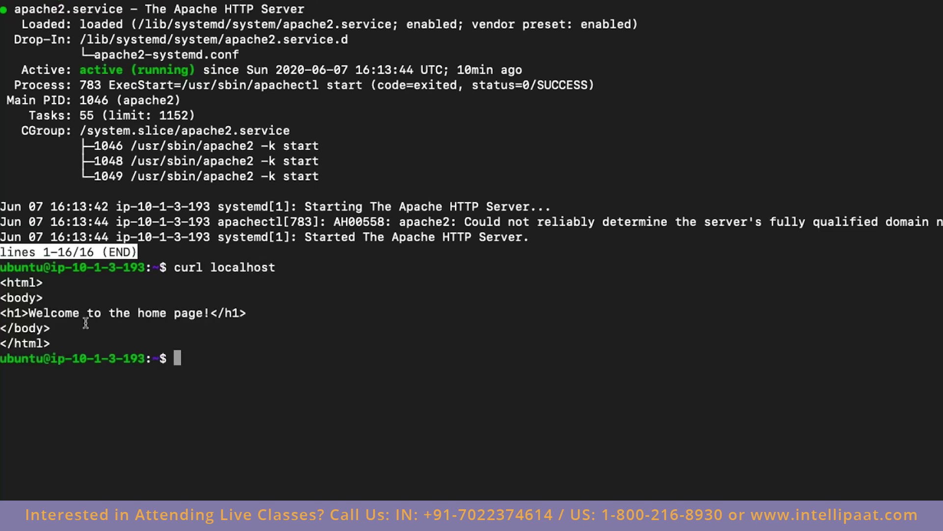
left_click_drag(52, 346, 2, 284)
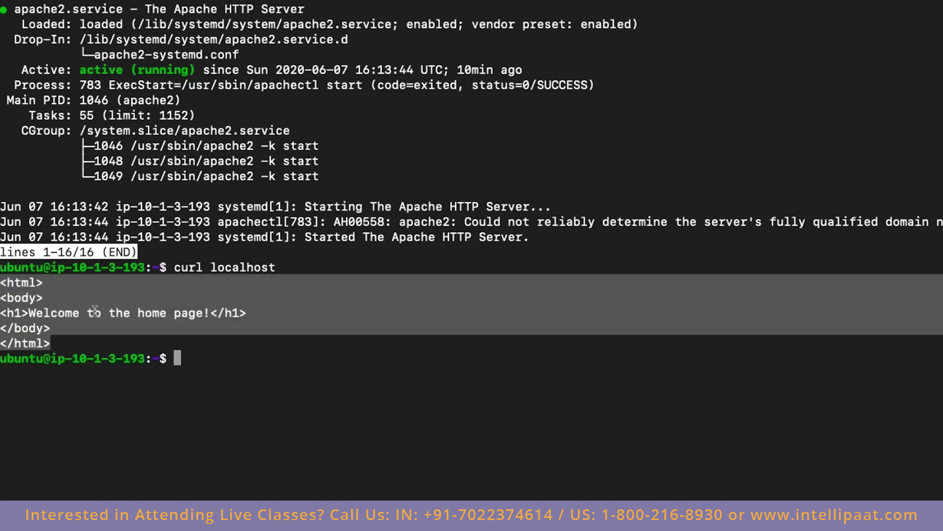
left_click(178, 381)
type("clear")
key("Return")
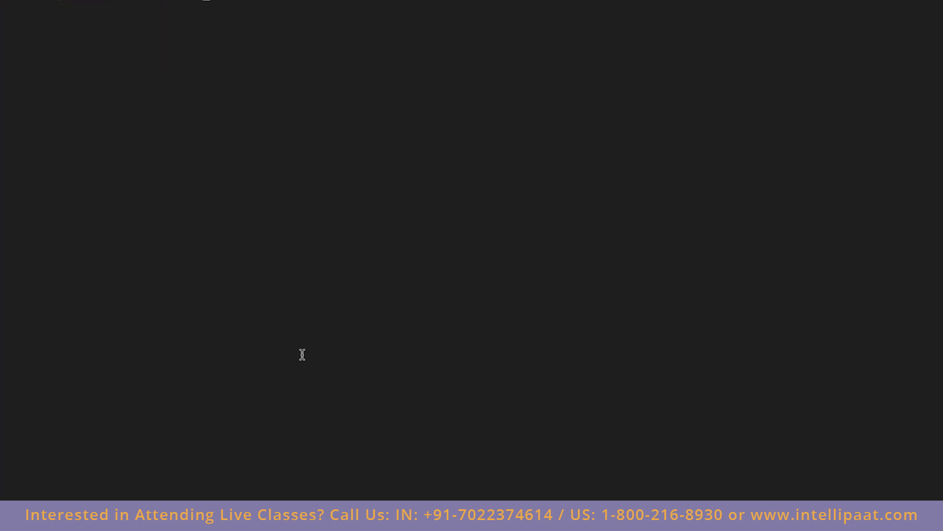
- Exit the SSH session on 10.1.3.193 and compare the hosts in the prompts before and after logging out
key("ctrl+d")
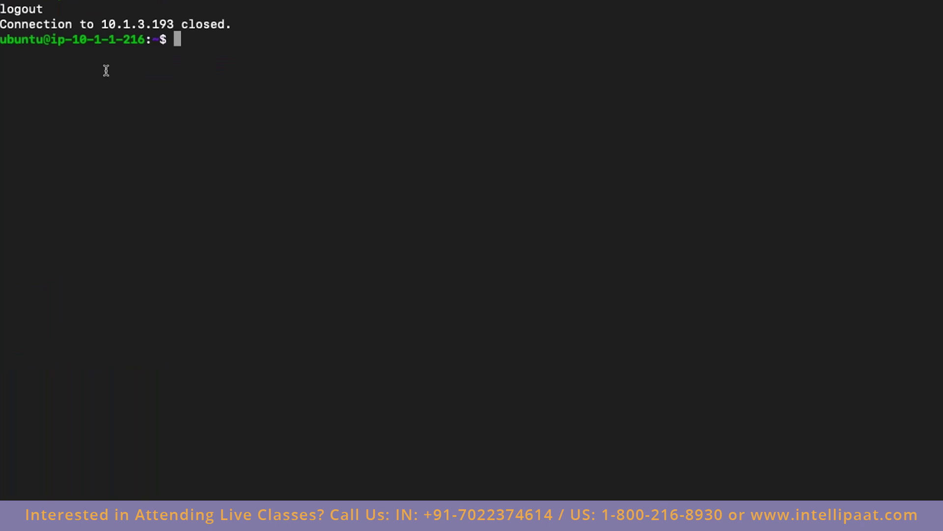
left_click_drag(73, 40, 145, 41)
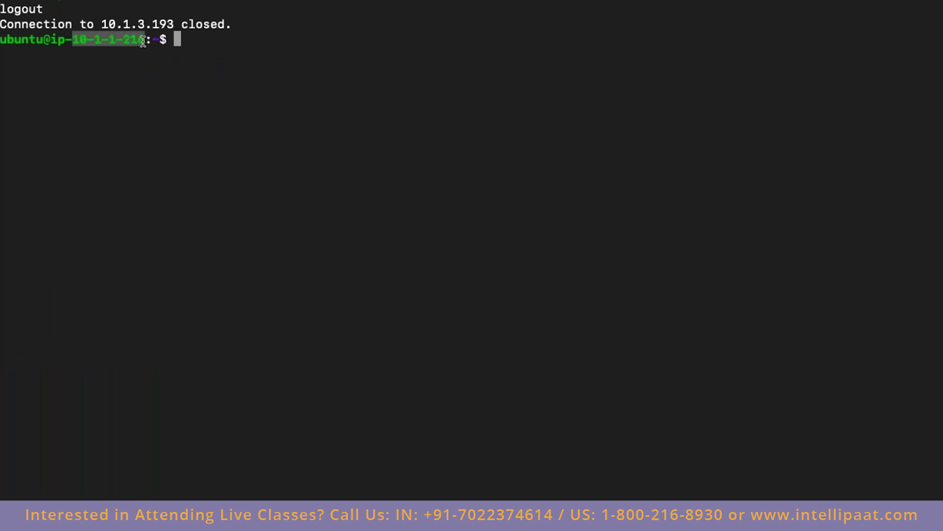
scroll(145, 41, "up", 2)
left_click_drag(74, 54, 145, 55)
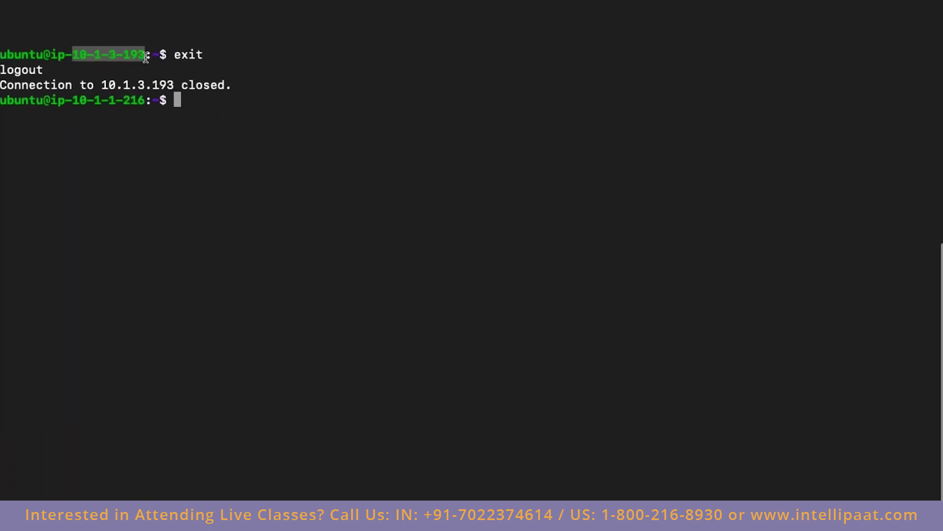
- Recall the previous ssh command with netflix-demo.pem on the proxy and trim its target address back to 10.1
left_click_drag(73, 101, 146, 100)
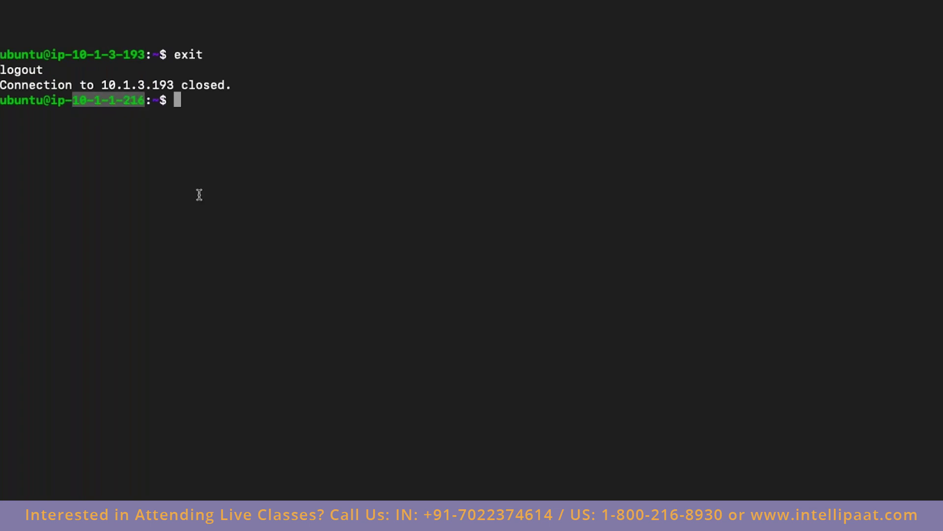
key("Up")
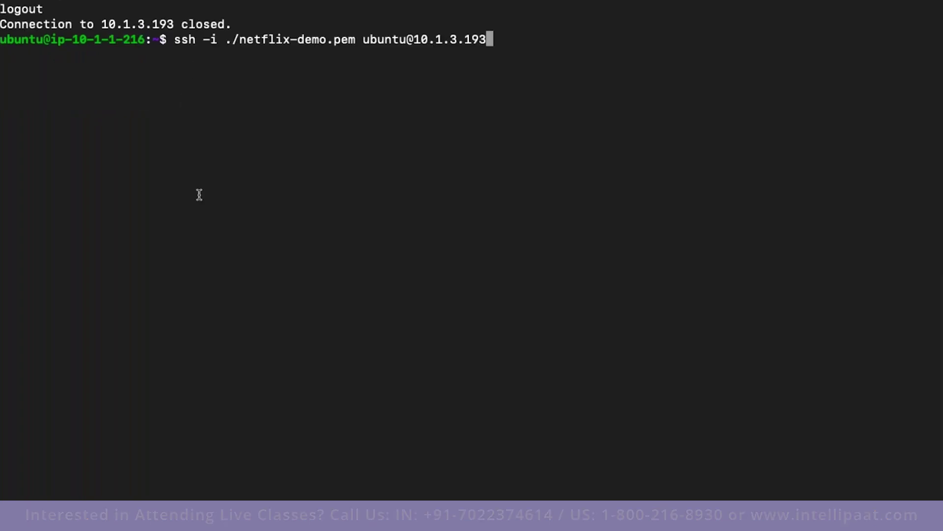
key("BackSpace")
key("BackSpace")
key("BackSpace")
key("BackSpace")
key("BackSpace")
- Switch to the EC2 console in the browser, select netflix-stream instead of netflix-home and look up its private IP
key("ctrl+Right")
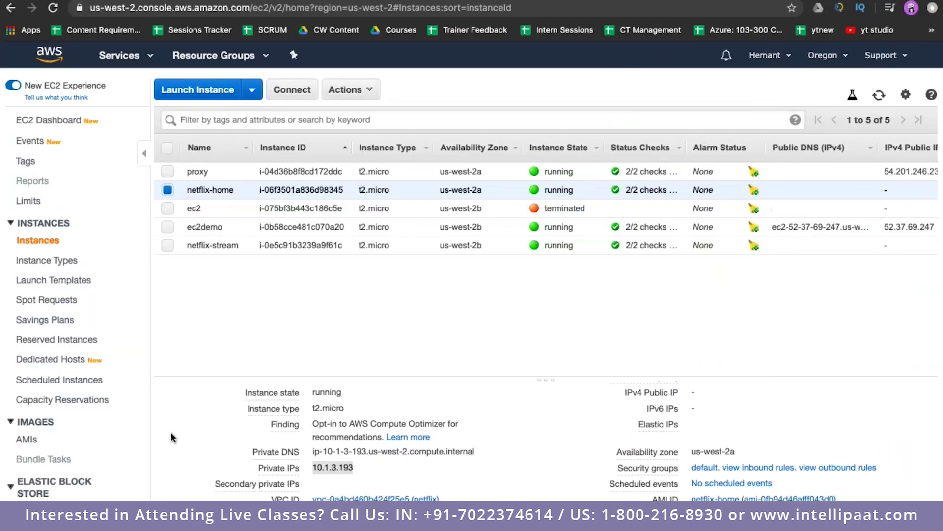
left_click(168, 189)
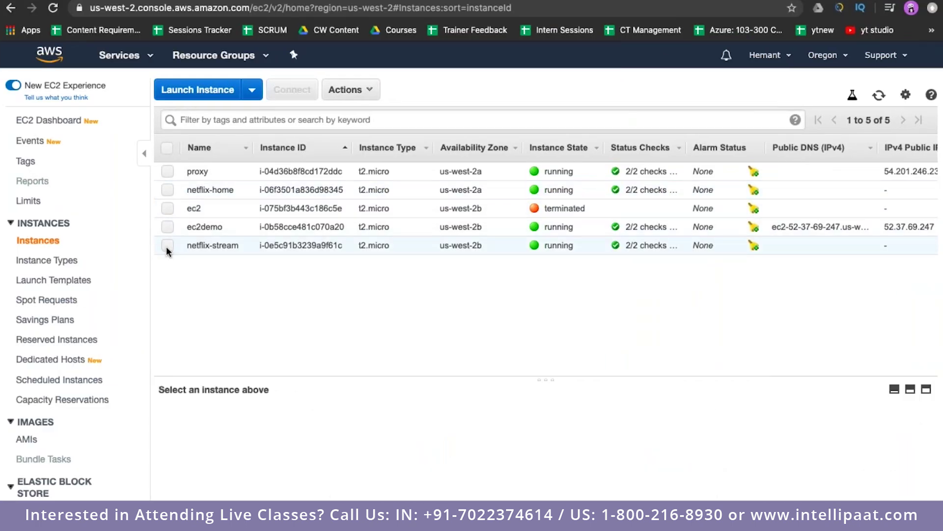
left_click(167, 246)
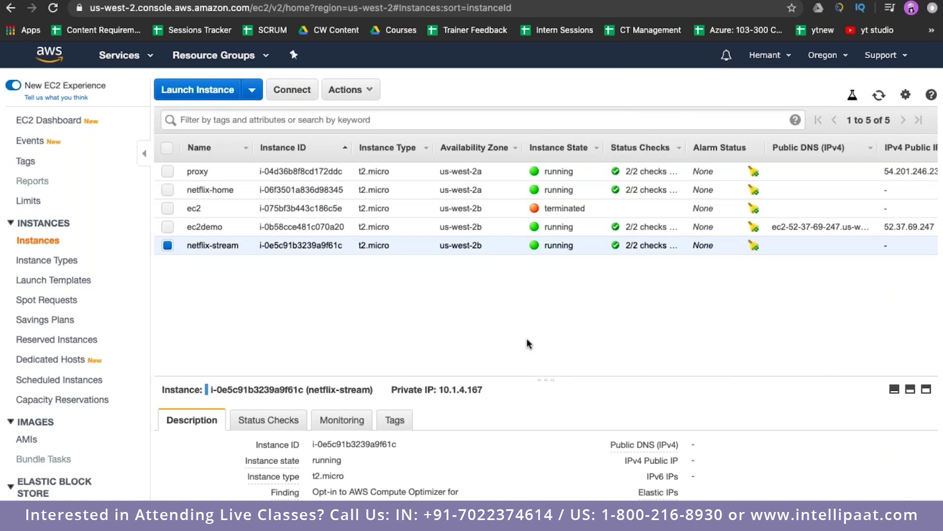
scroll(478, 449, "down", 3)
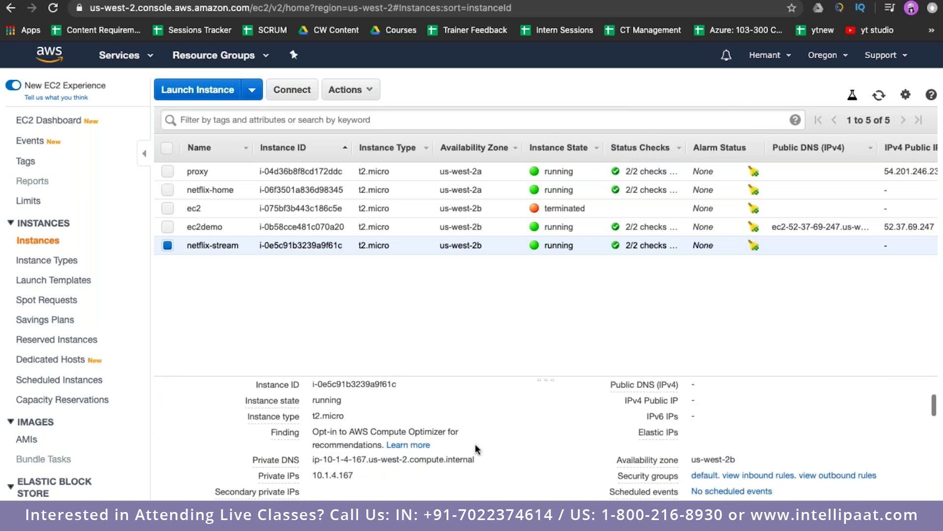
scroll(476, 448, "down", 1)
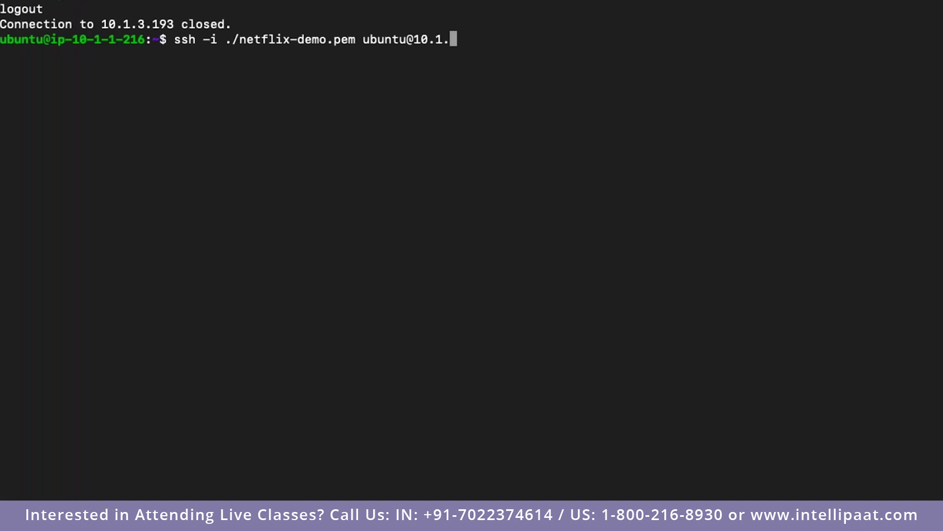
type("4.167")
key("Return")
type("yes")
key("Return")
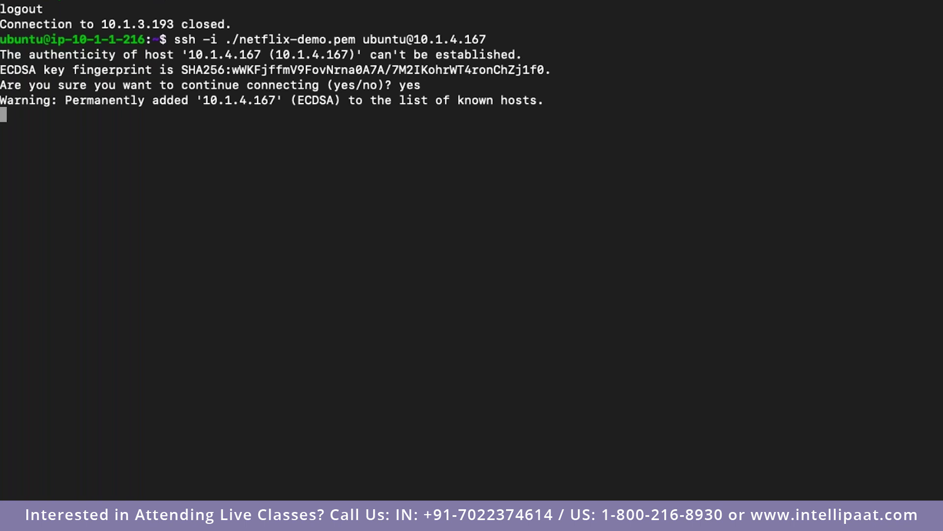
left_click_drag(70, 405, 145, 405)
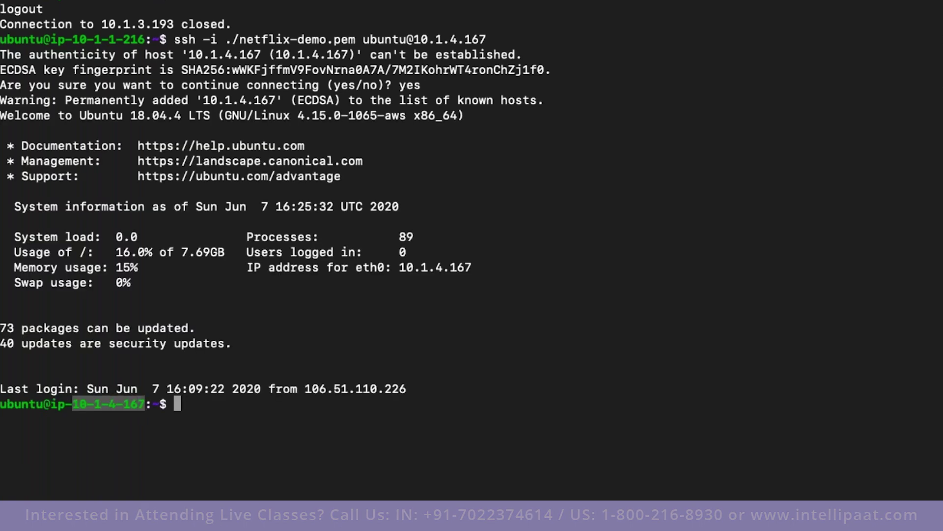
- Check the apache2 service status on netflix-stream and exit the SSH session on 10.1.4.167
type("service apach")
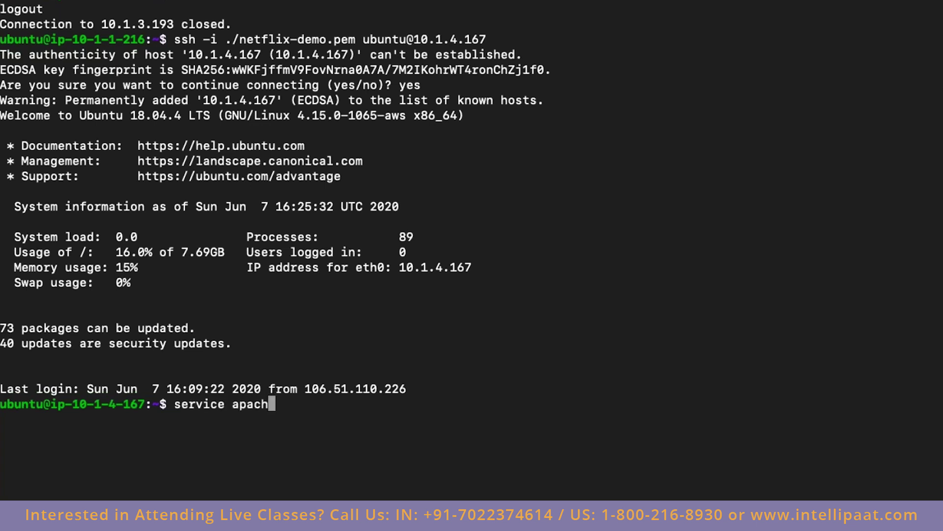
type("e2 stati")
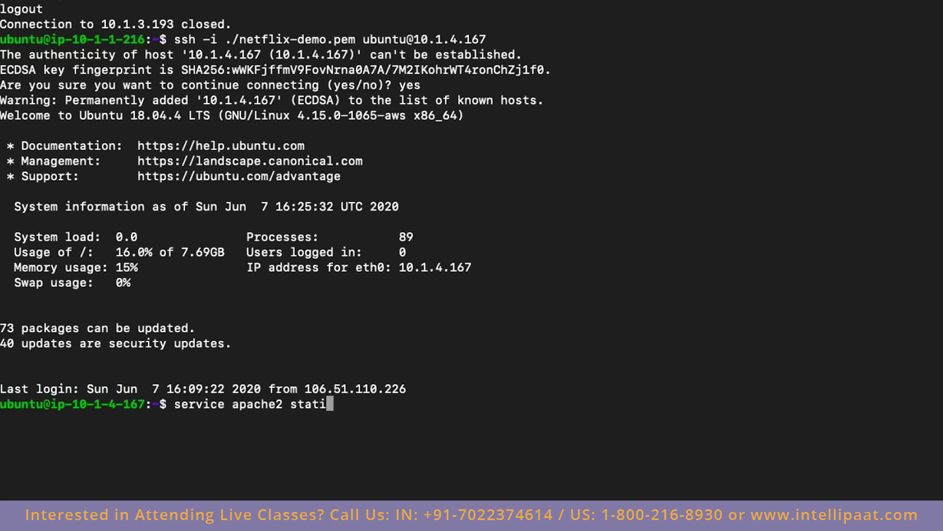
key("BackSpace")
type("us")
key("Return")
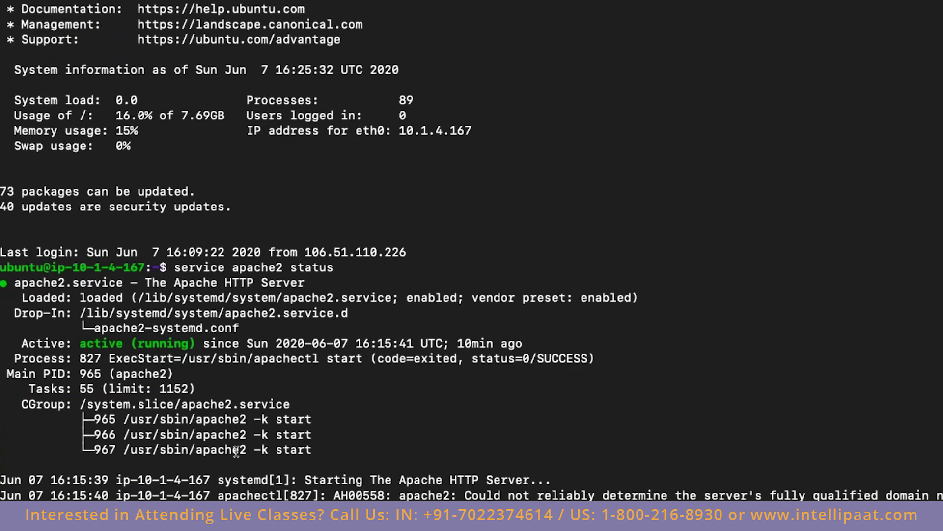
type("qexit")
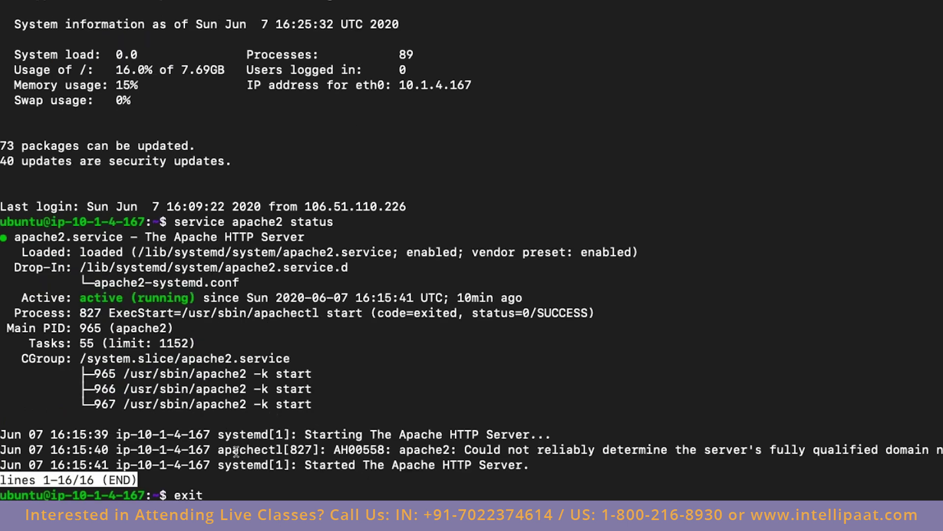
key("Return")
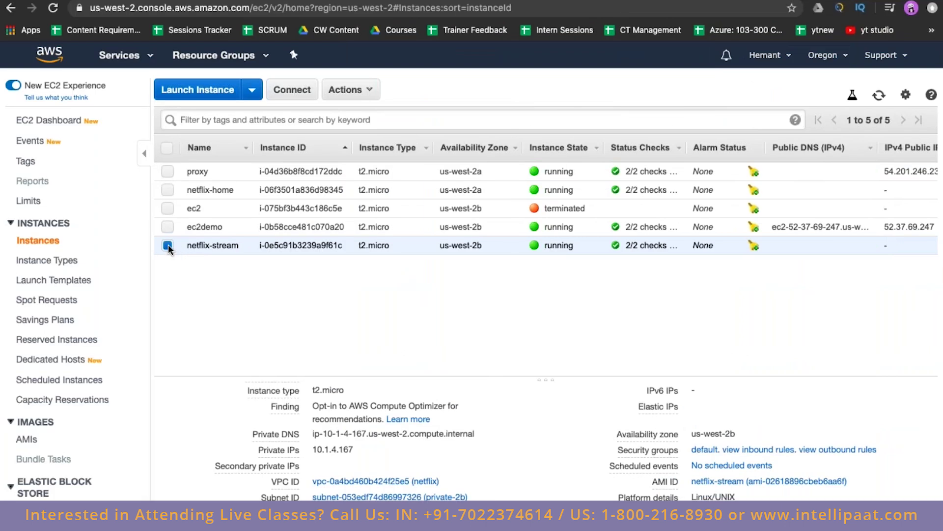
- Select the proxy instance instead of netflix-stream in the EC2 console, and check the host in the terminal's proxy prompt
left_click(168, 245)
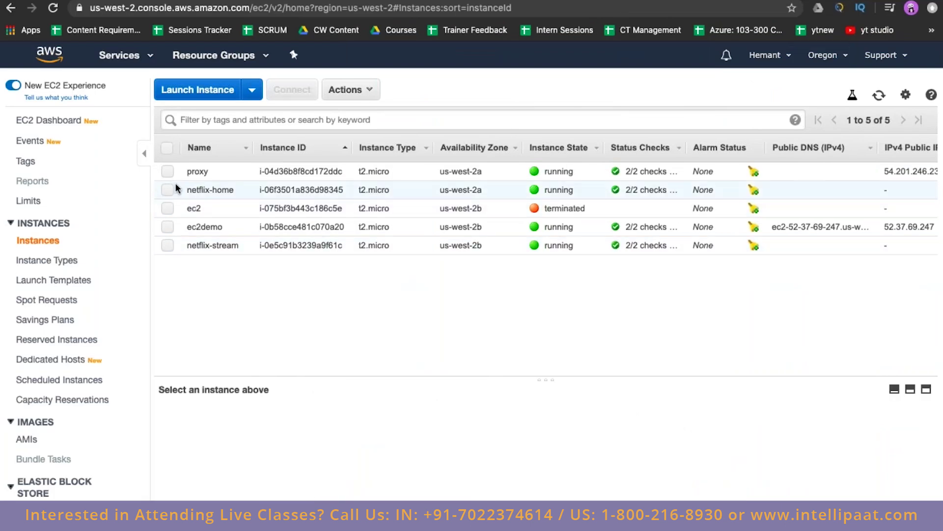
left_click(167, 171)
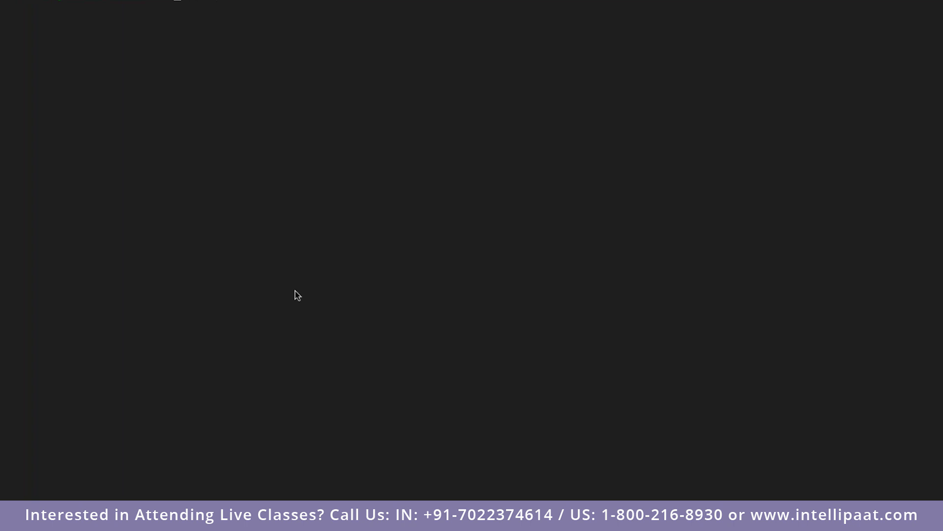
scroll(74, 5, "up", 3)
left_click_drag(73, 55, 142, 54)
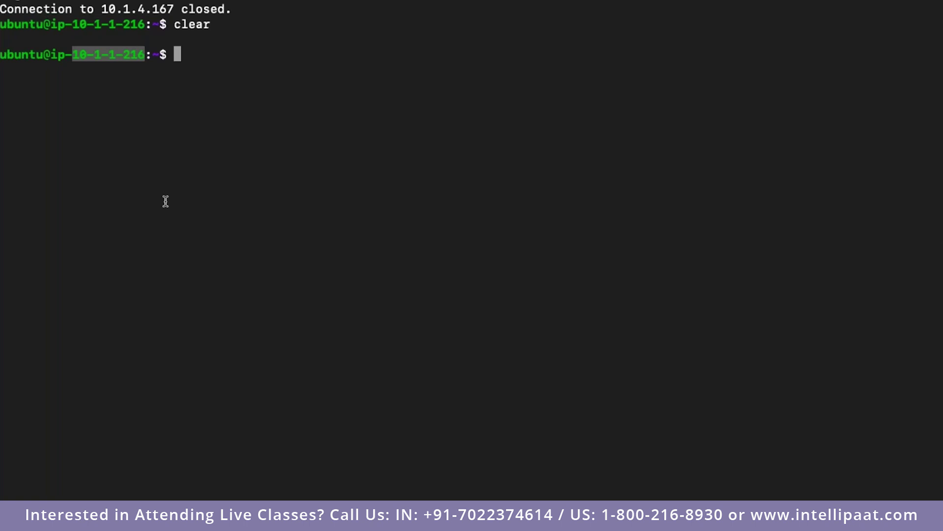
- Run curl google.com on the proxy and review the returned HTML
scroll(165, 200, "down", 3)
key("BackSpace")
key("BackSpace")
key("BackSpace")
key("BackSpace")
key("BackSpace")
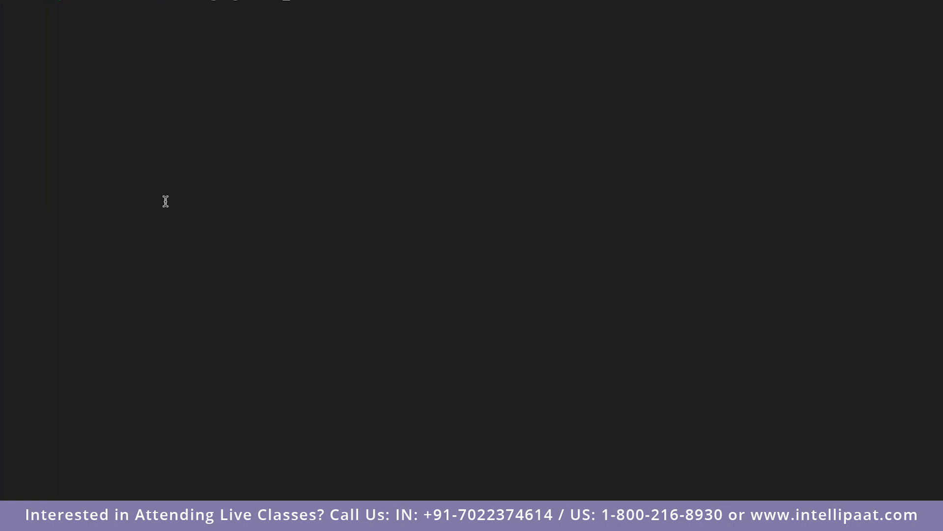
scroll(166, 201, "up", 2)
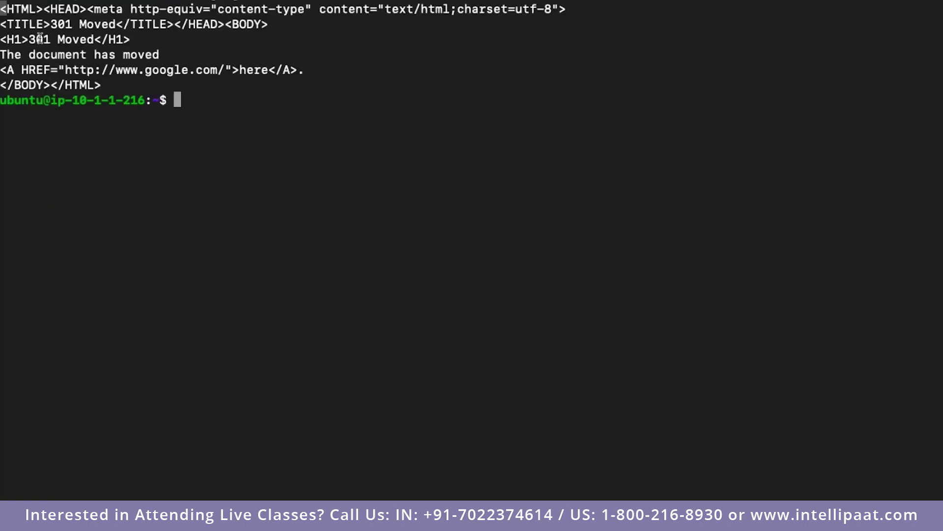
left_click_drag(41, 39, 102, 91)
left_click(181, 179)
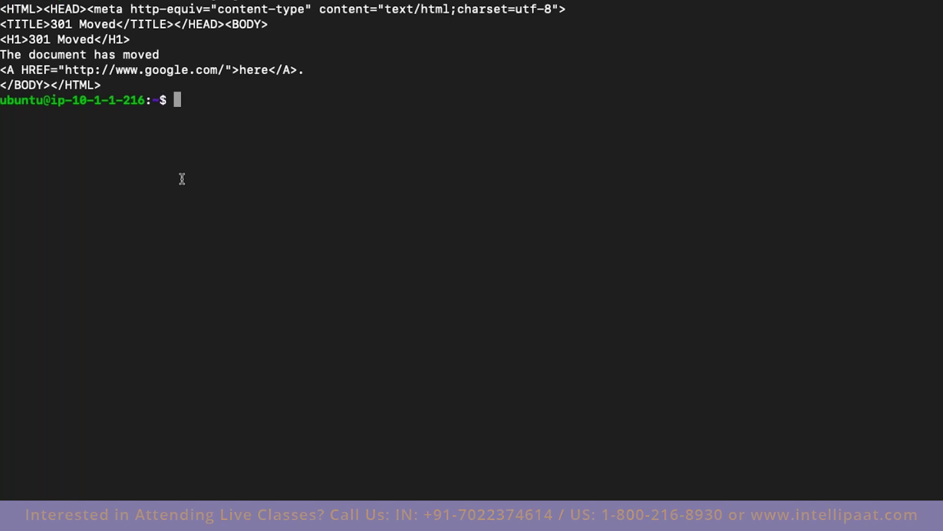
key("Up")
key("Up")
key("Up")
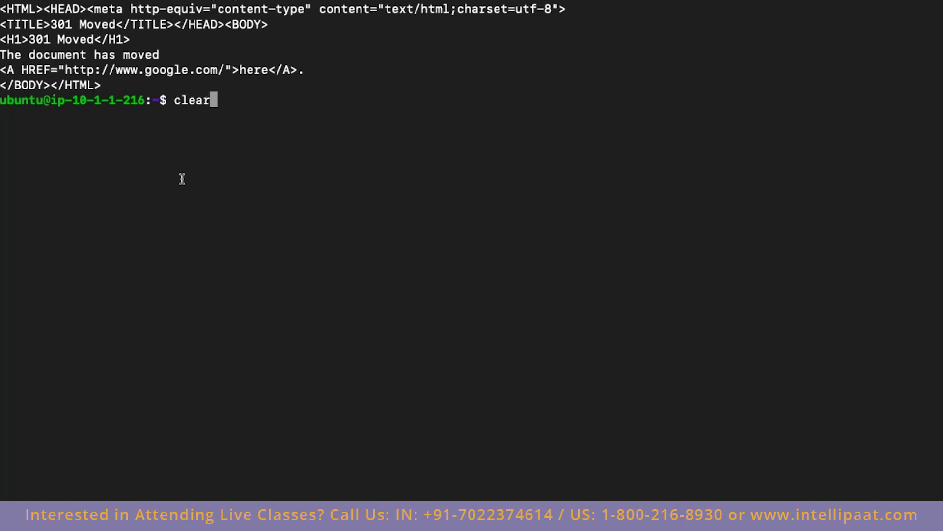
key("Return")
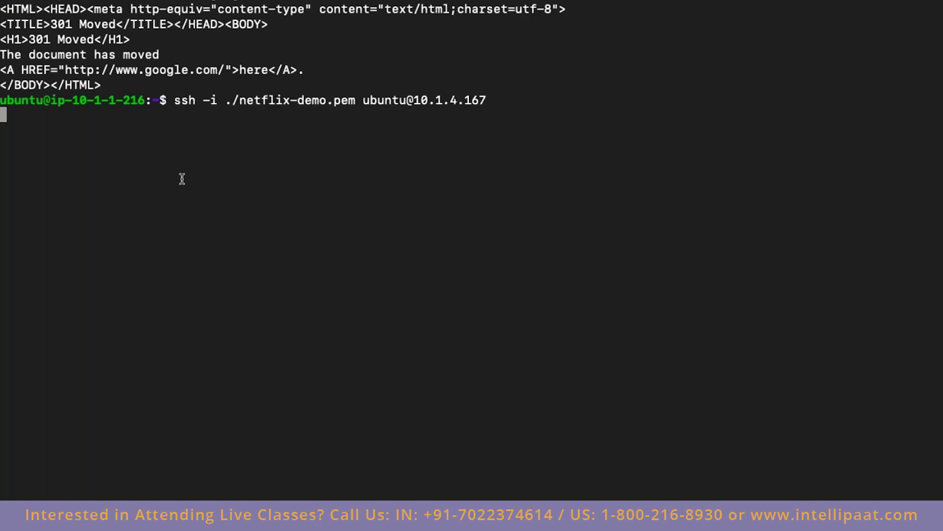
- Try to run curl google.com on netflix-stream, check the host in its prompt and interrupt the request
type("curl google.com")
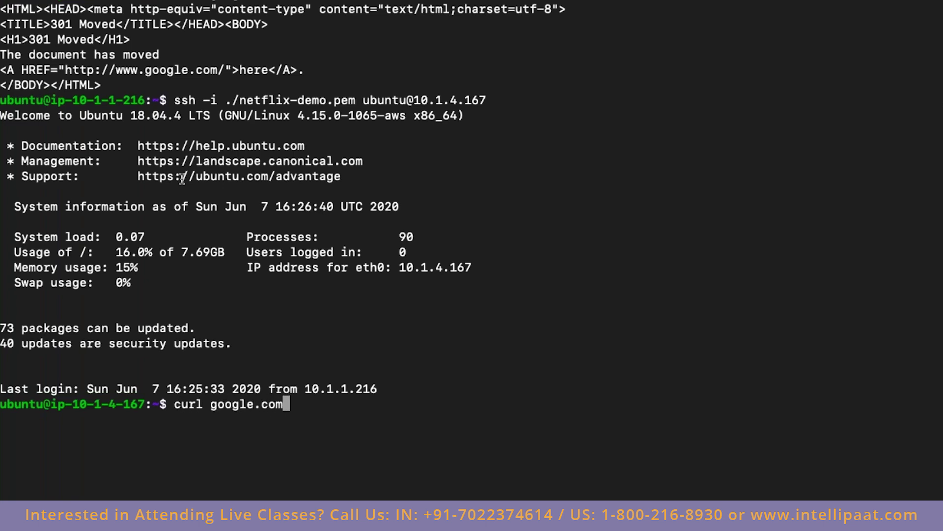
key("Return")
left_click_drag(74, 407, 147, 410)
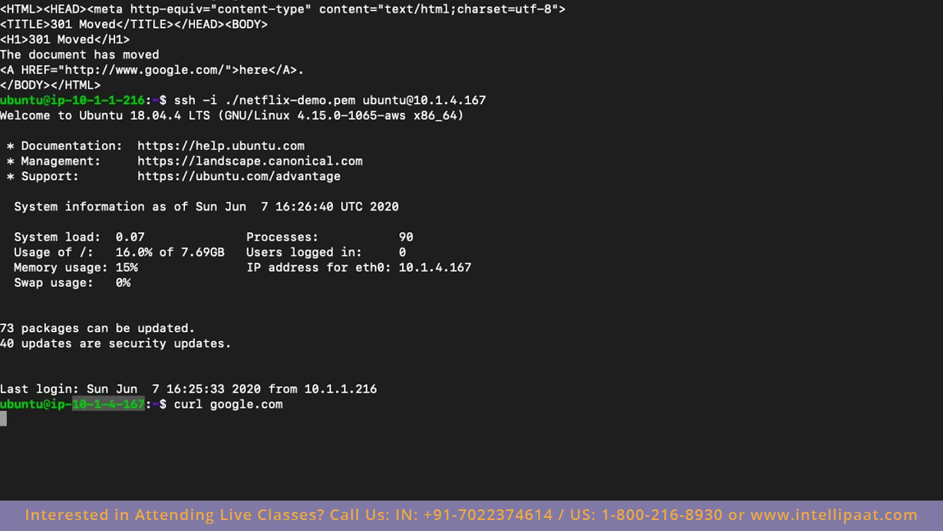
key("ctrl+c")
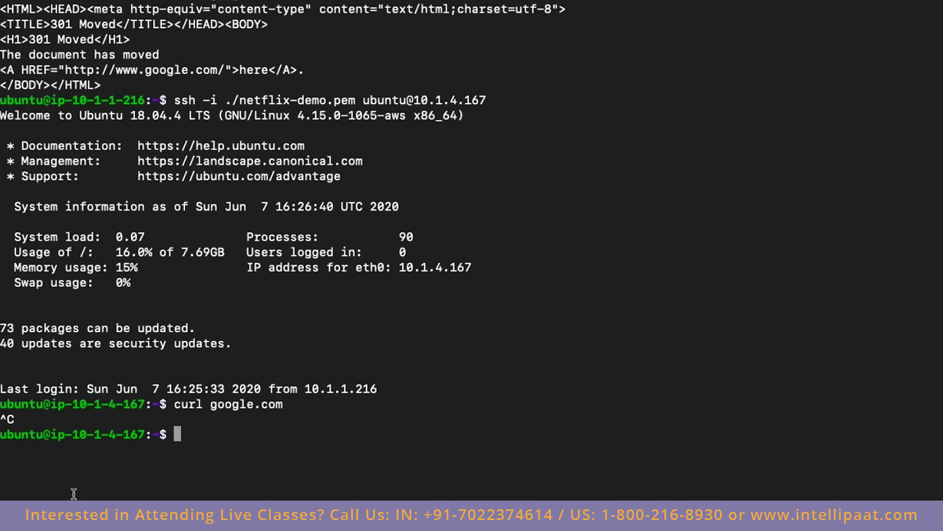
- Exit the SSH session on 10.1.4.167 and clear the proxy terminal
type("clear")
key("Return")
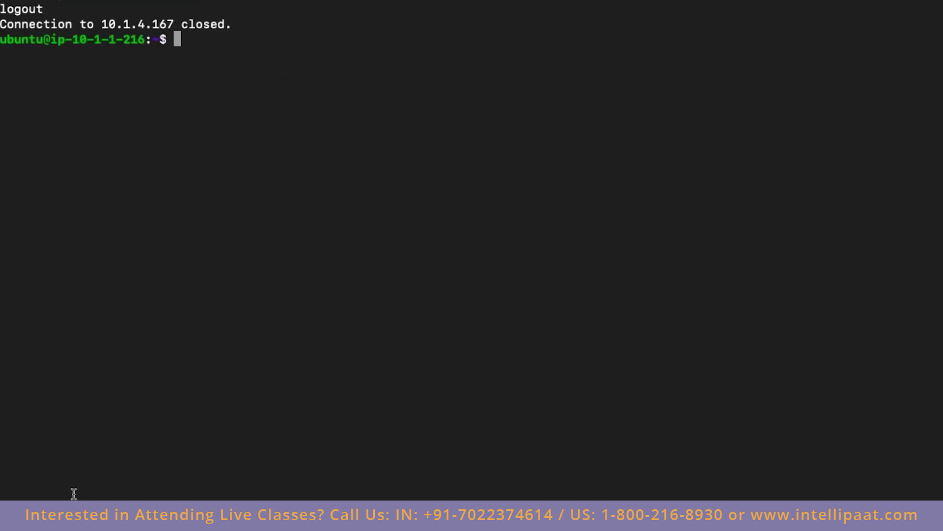
type("clear")
key("Return")
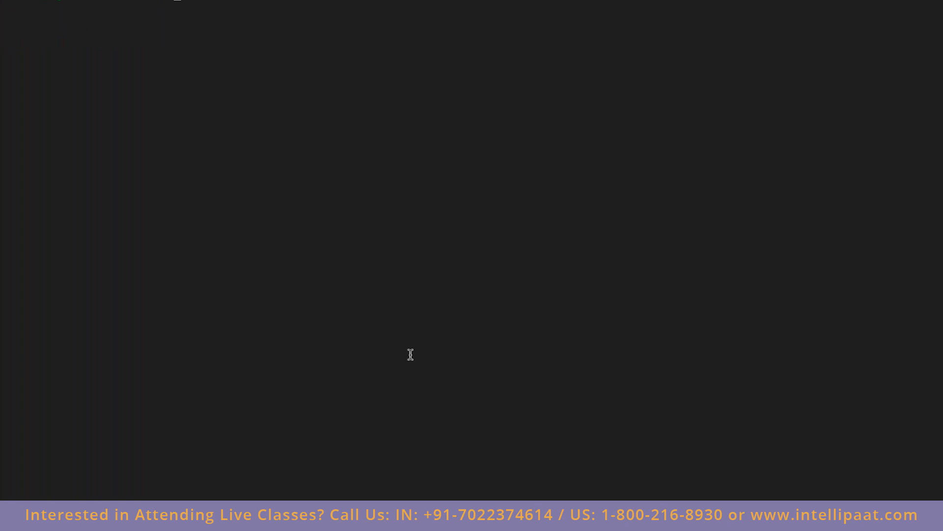
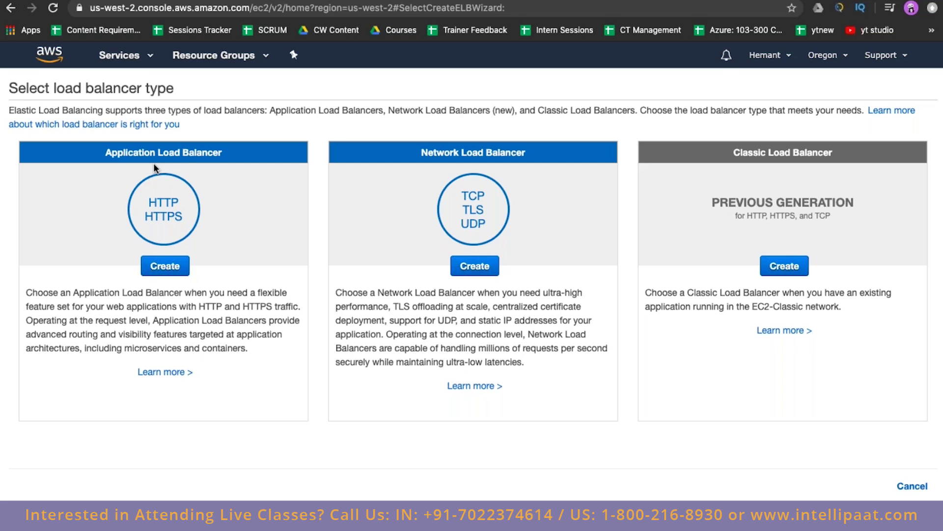
- Start creating an Application Load Balancer in the EC2 console and name it netflix-demo
left_click(164, 269)
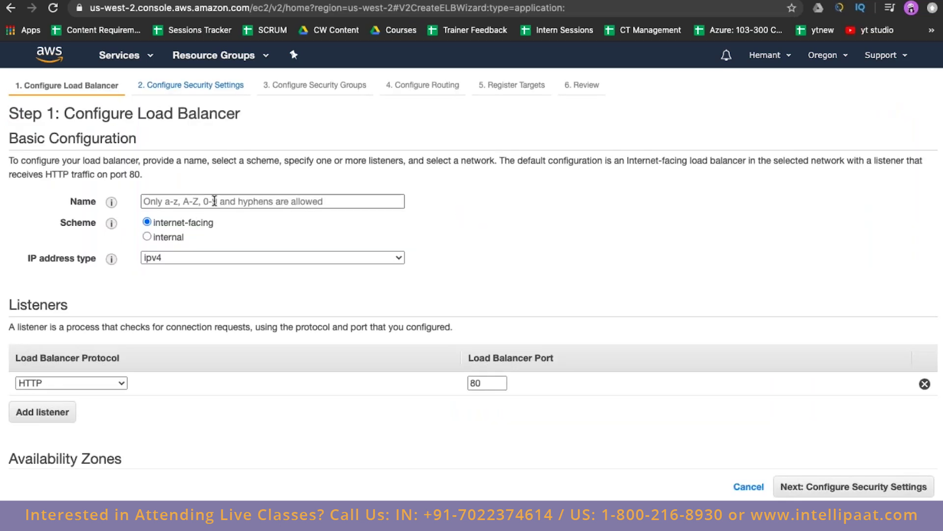
type("netflix")
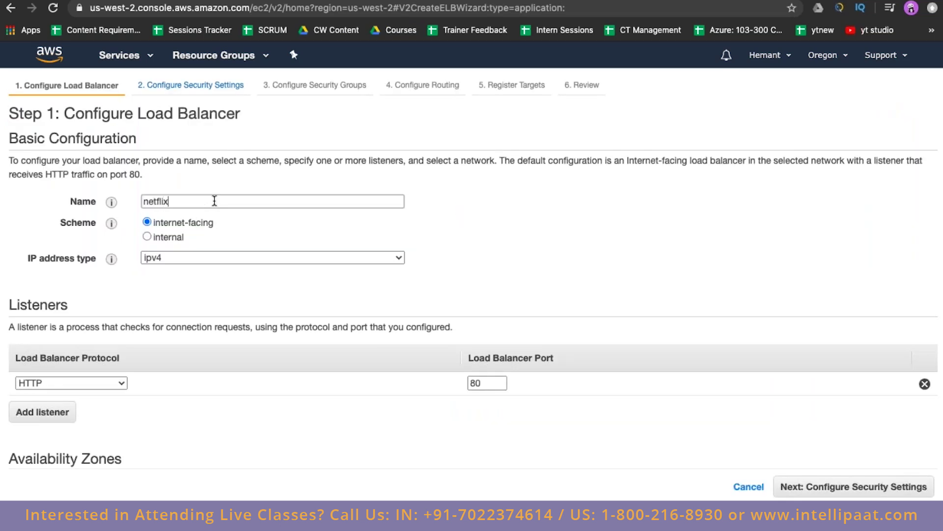
type("-demo")
- Enable us-west-2a with the public-2a subnet and us-west-2b with the public-2b subnet in the netflix VPC for the load balancer
scroll(172, 290, "down", 3)
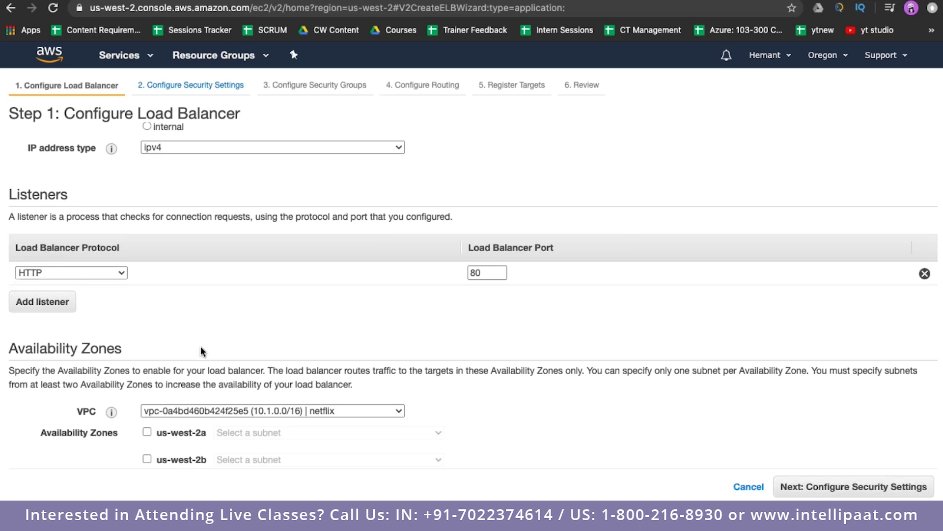
scroll(200, 346, "down", 3)
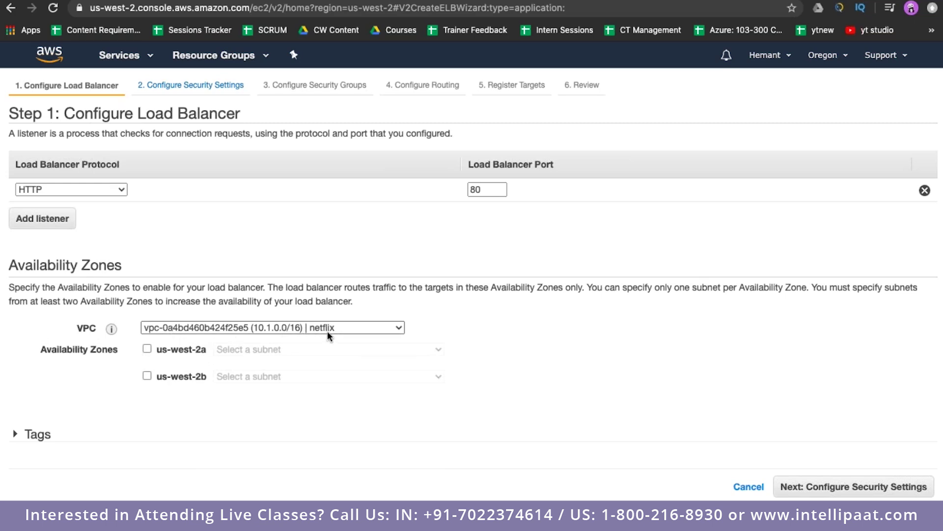
left_click(147, 349)
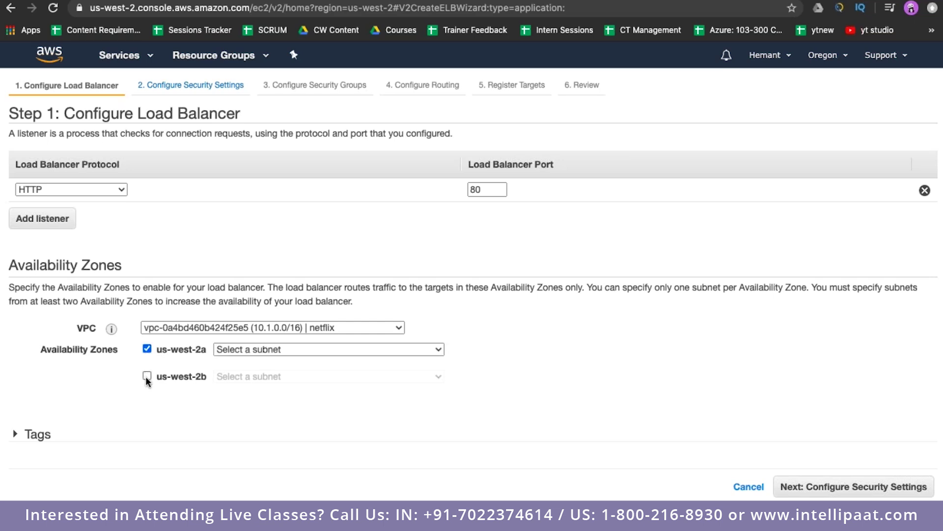
left_click(146, 376)
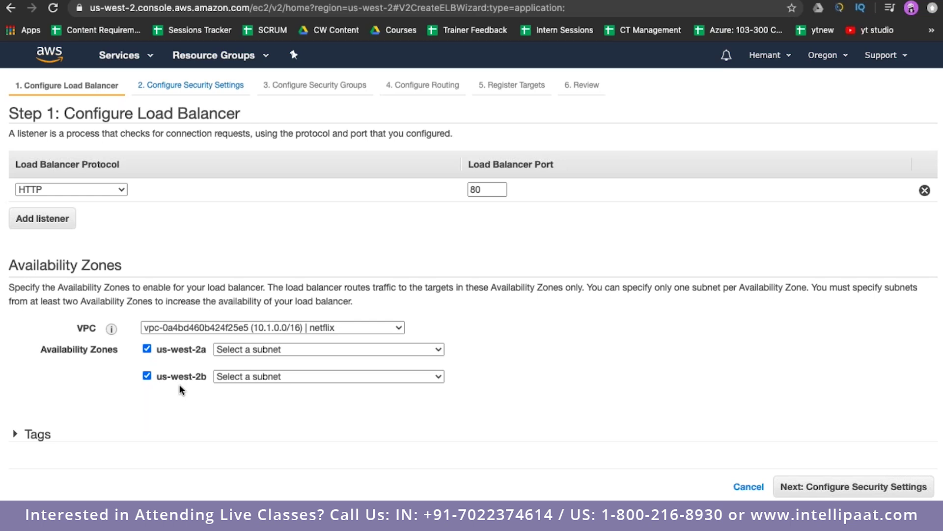
left_click(252, 349)
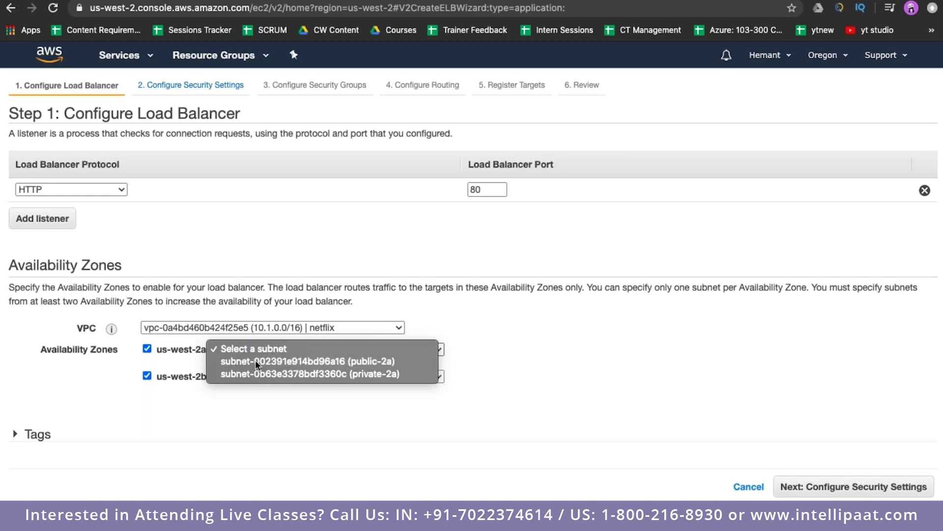
left_click(255, 361)
left_click(290, 399)
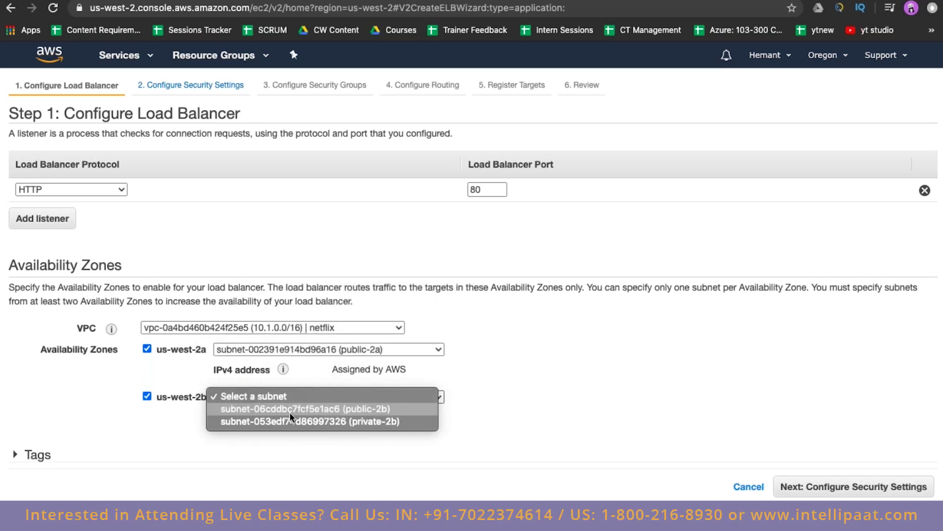
left_click(295, 407)
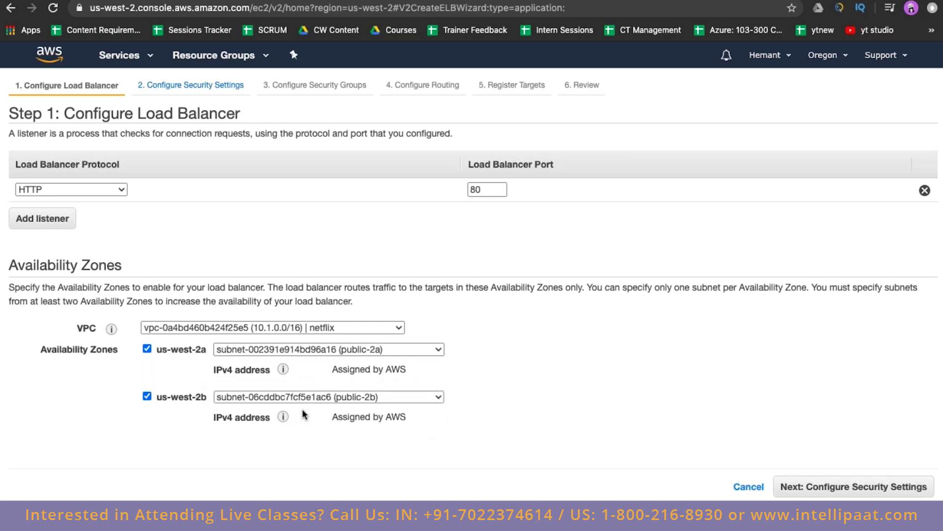
- Review the load balancer's basic configuration, keep the existing default VPC security group and continue to the routing configuration
scroll(508, 397, "up", 2)
scroll(508, 397, "up", 3)
scroll(508, 397, "down", 4)
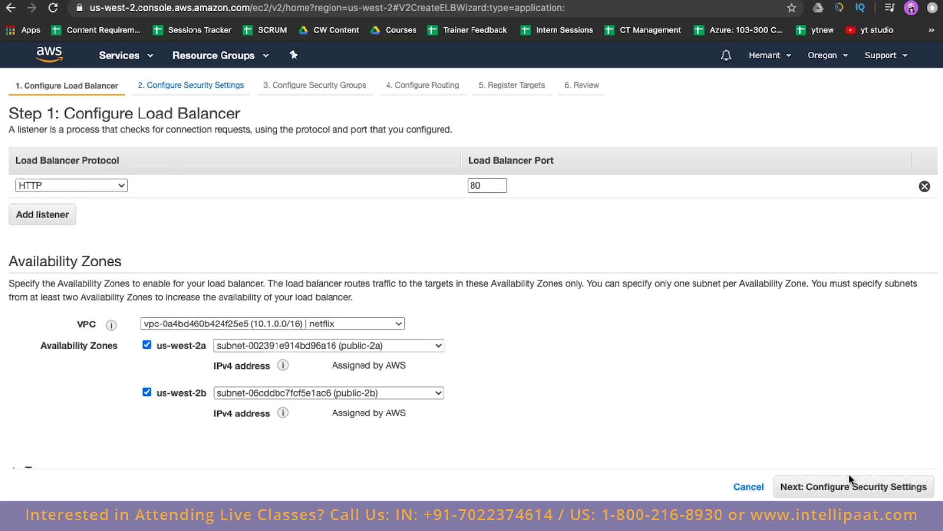
left_click(851, 486)
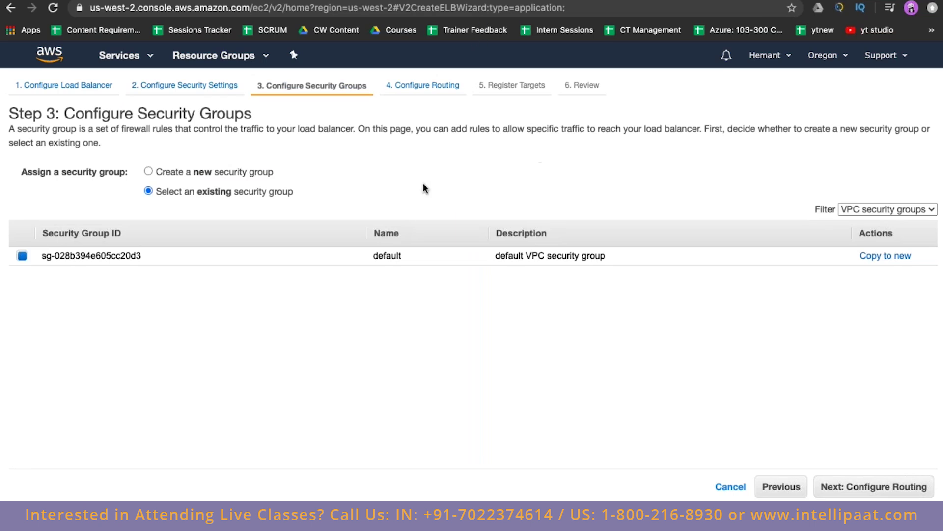
left_click(875, 486)
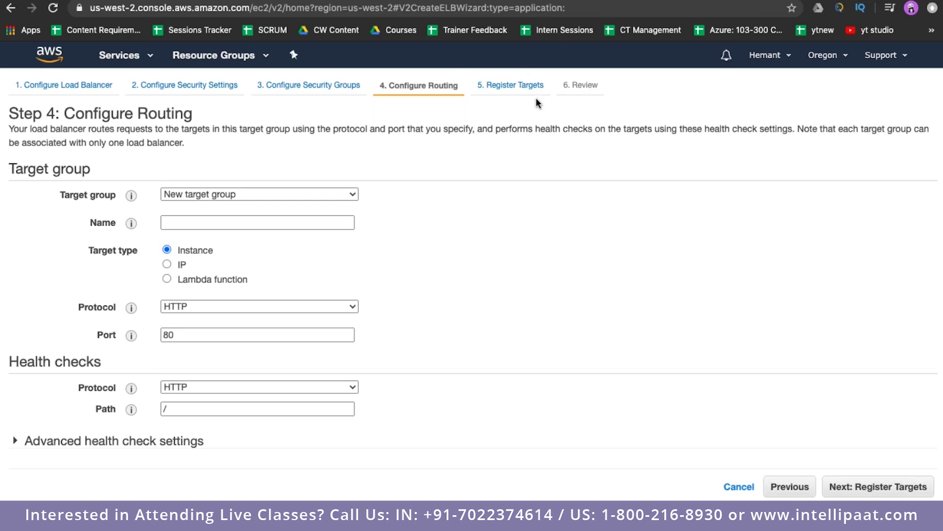
- Name the load balancer's new target group home-page-server and continue to target registration
left_click(264, 222)
type("public-server")
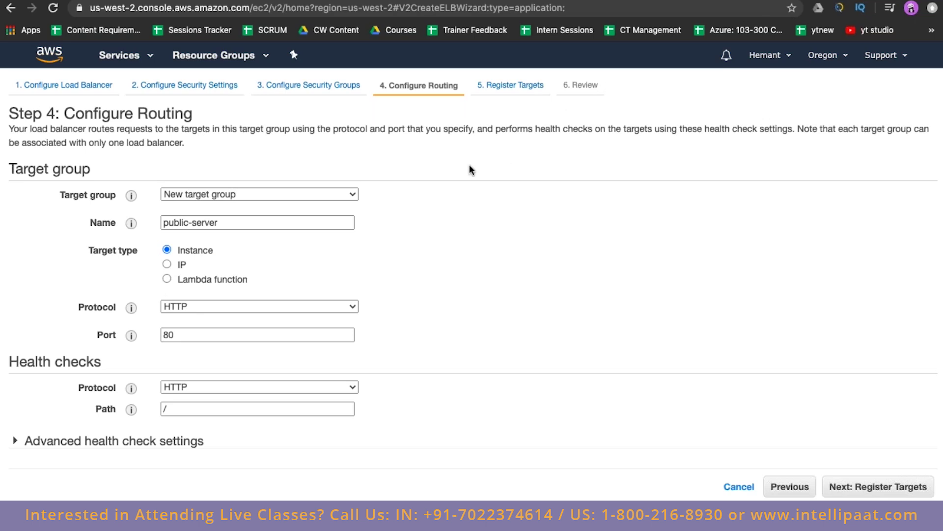
left_click_drag(241, 219, 165, 223)
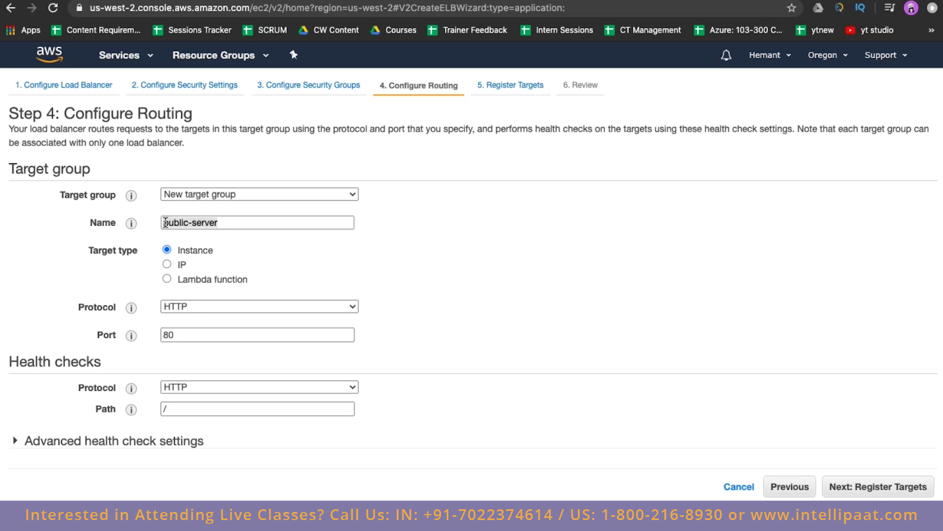
type("home-page-server")
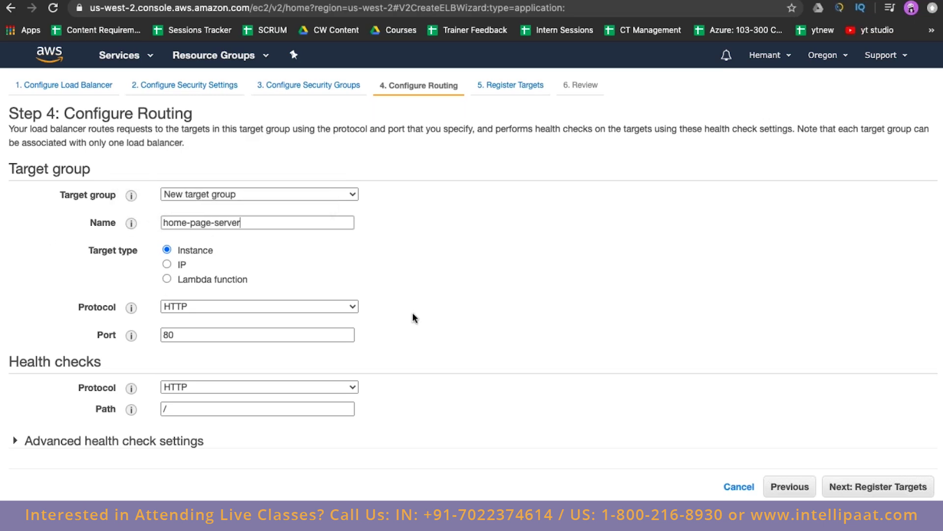
left_click(864, 487)
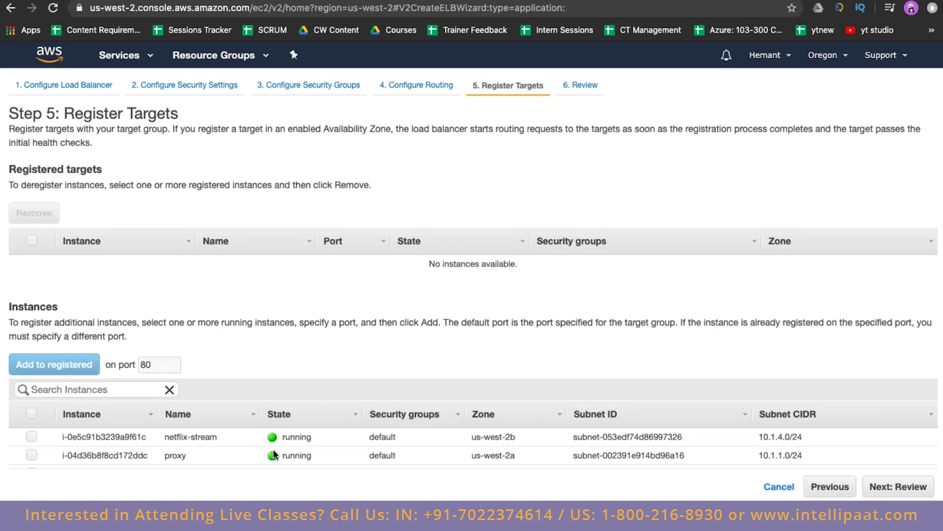
- Select the netflix-home instance on port 80 and continue to the load balancer review
scroll(274, 454, "down", 1)
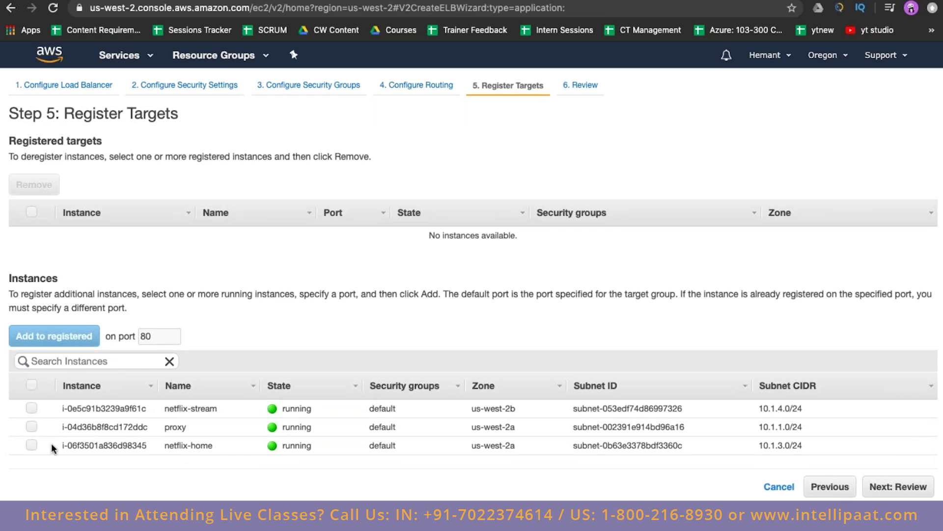
left_click(26, 446)
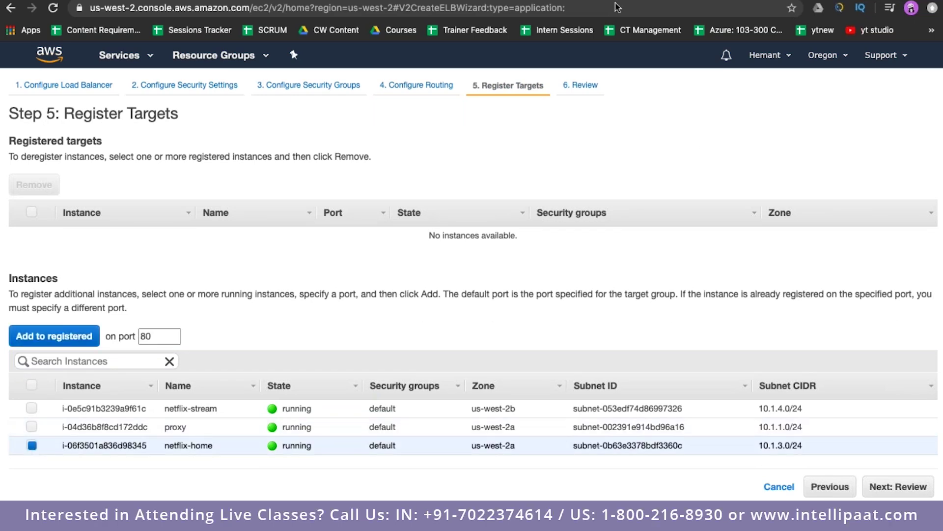
left_click(899, 485)
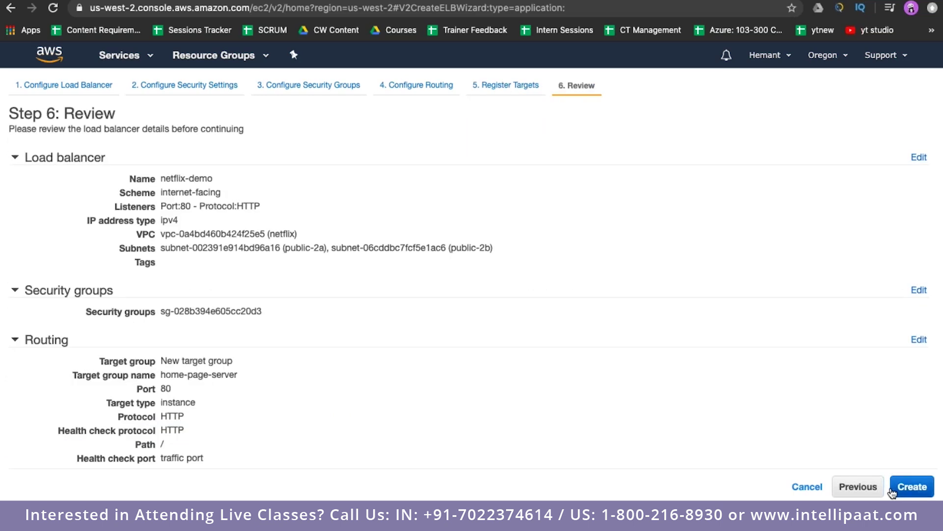
- Check the target group and its name in the routing summary, then create the netflix-demo load balancer and close the creation status
left_click_drag(192, 362, 233, 361)
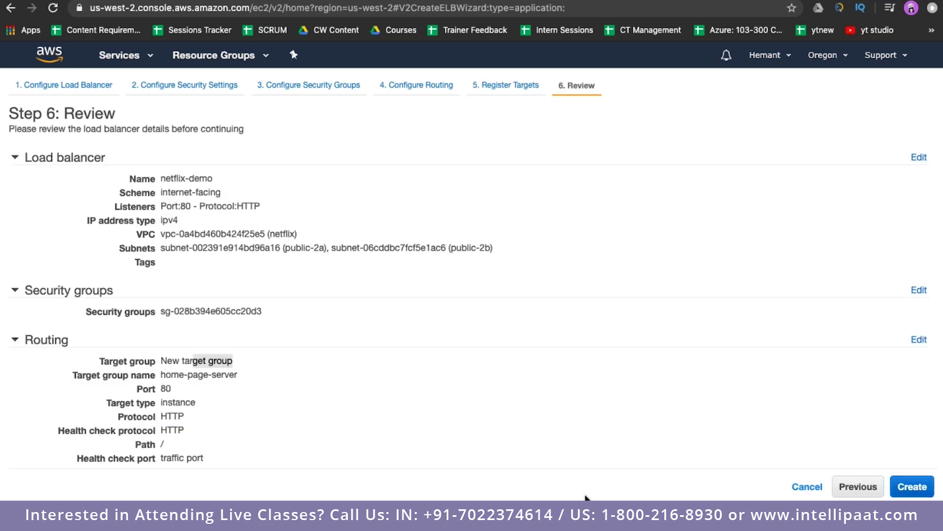
left_click_drag(171, 375, 251, 378)
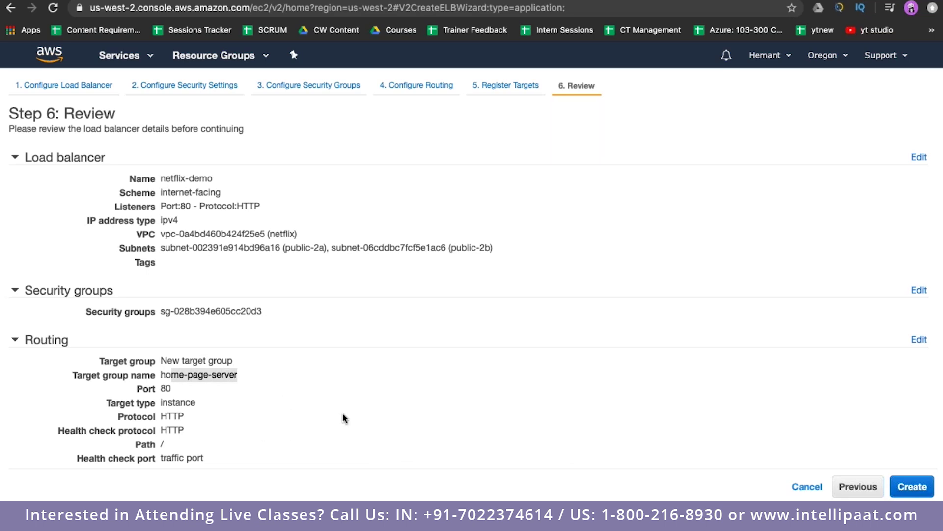
left_click(912, 487)
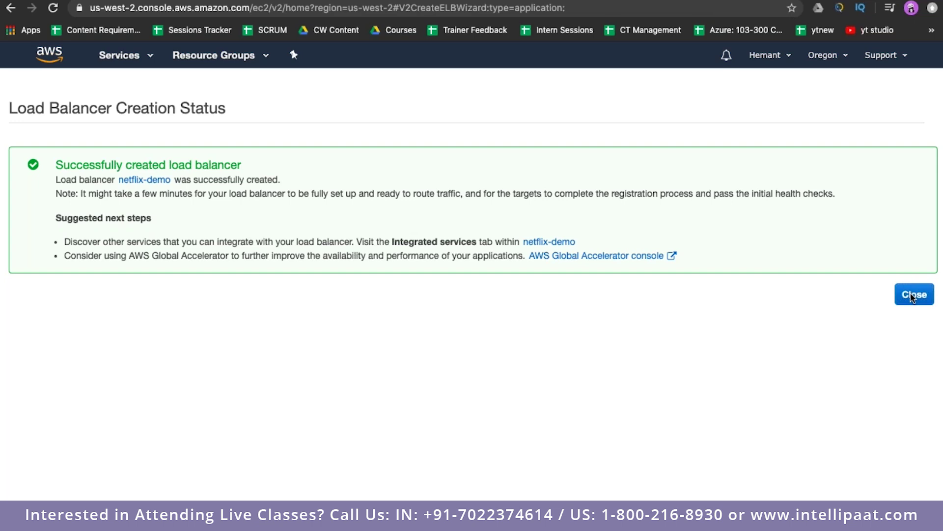
left_click(910, 296)
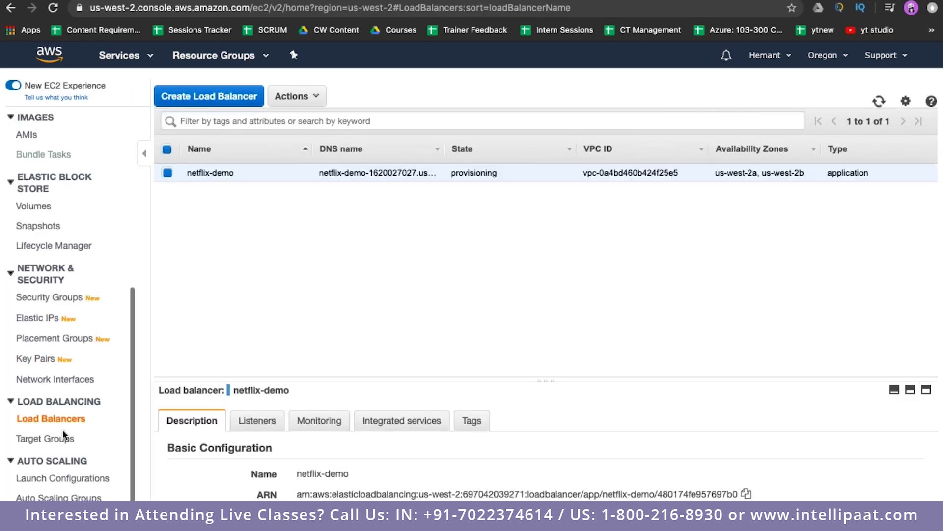
- Go to the EC2 target groups and start a new target group named "streaming server"
left_click(54, 443)
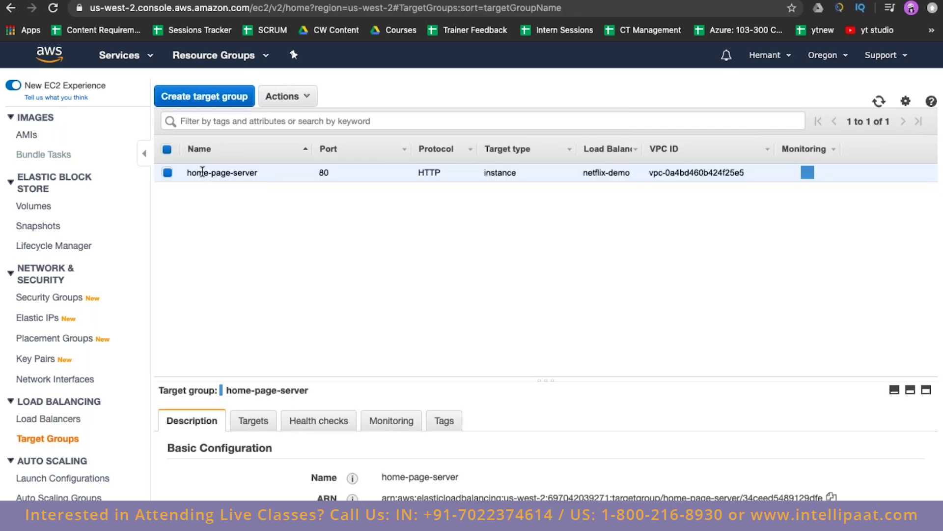
left_click_drag(187, 172, 243, 164)
left_click(217, 98)
left_click(355, 183)
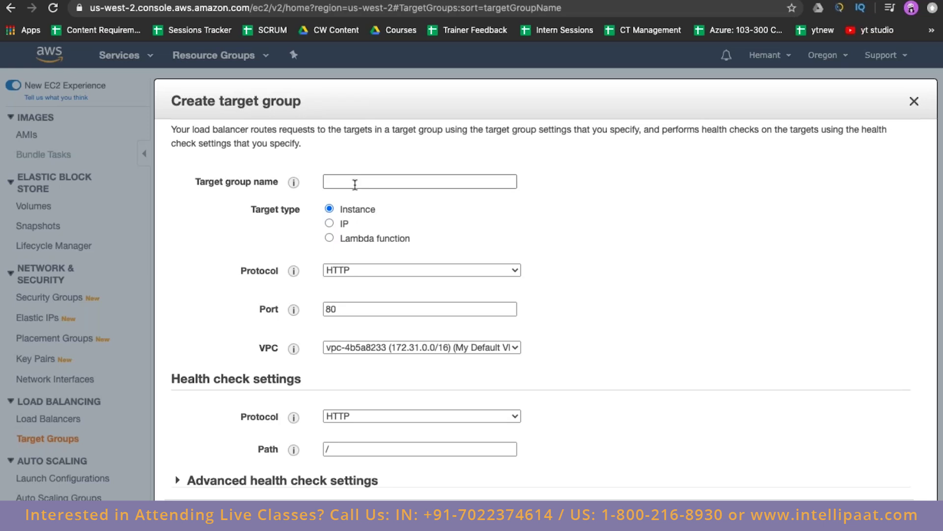
type("stream")
type("ing server")
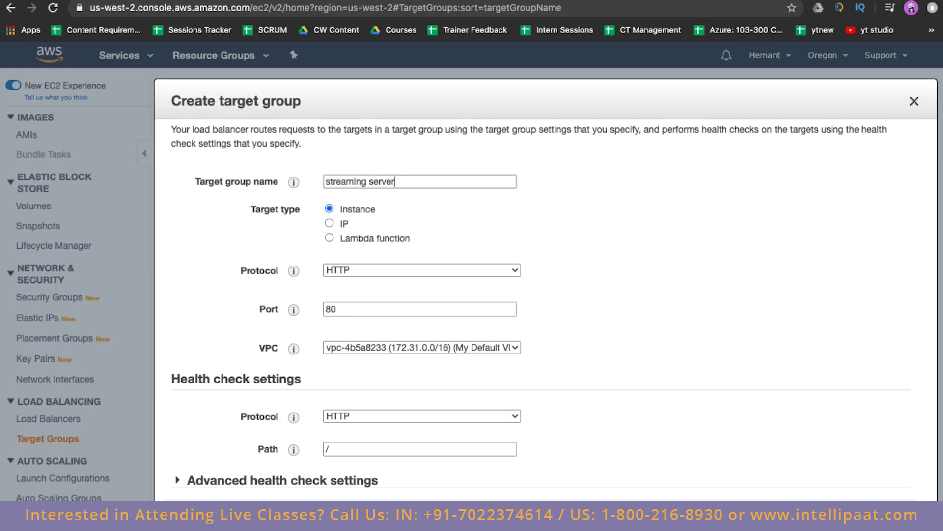
- Set the new target group's VPC to netflix (10.1.0.0/16) and try to create the group
scroll(459, 362, "down", 1)
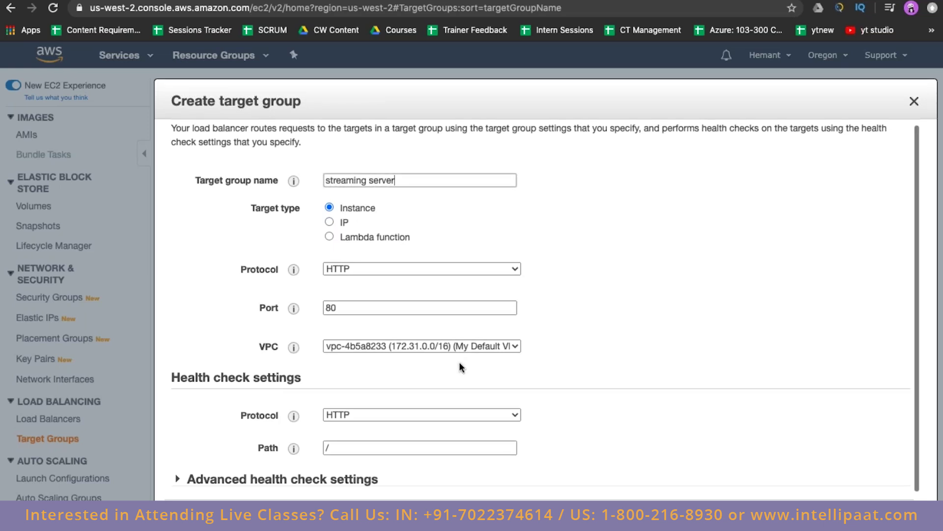
left_click(488, 348)
left_click(487, 358)
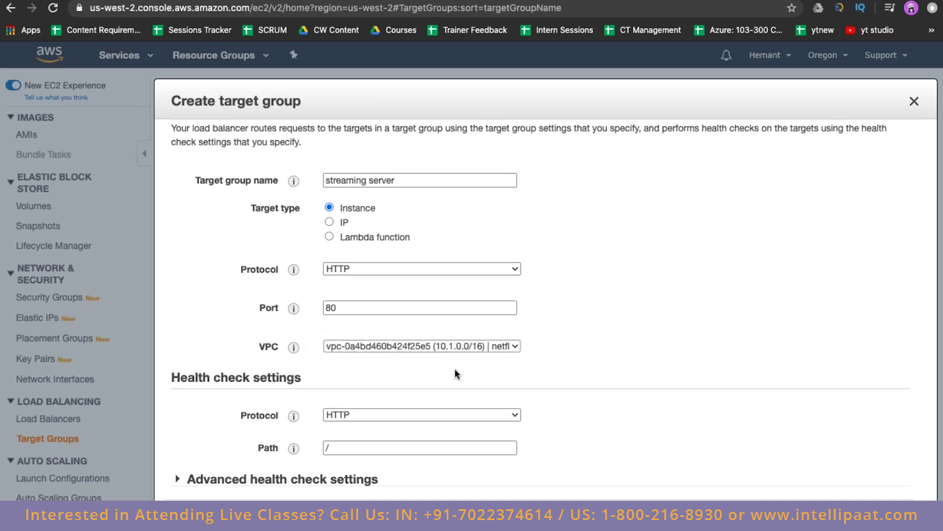
scroll(455, 374, "down", 2)
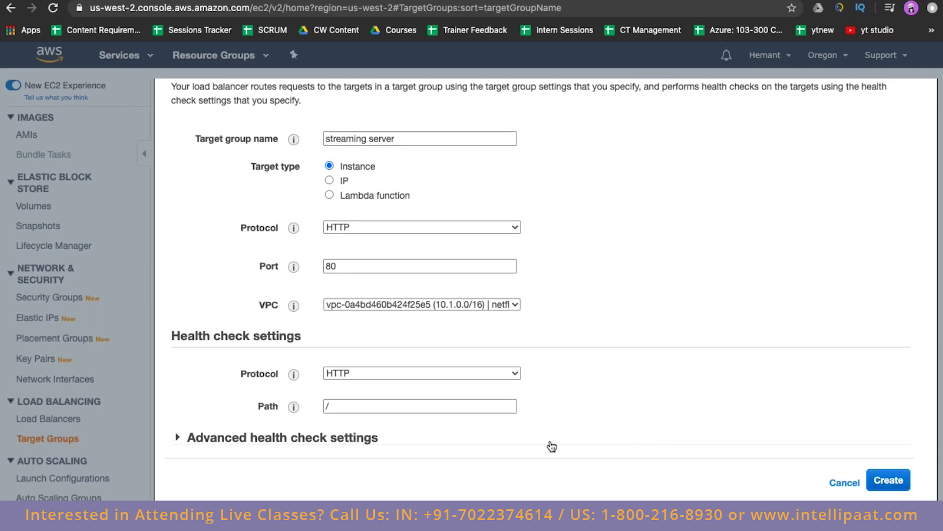
left_click(889, 484)
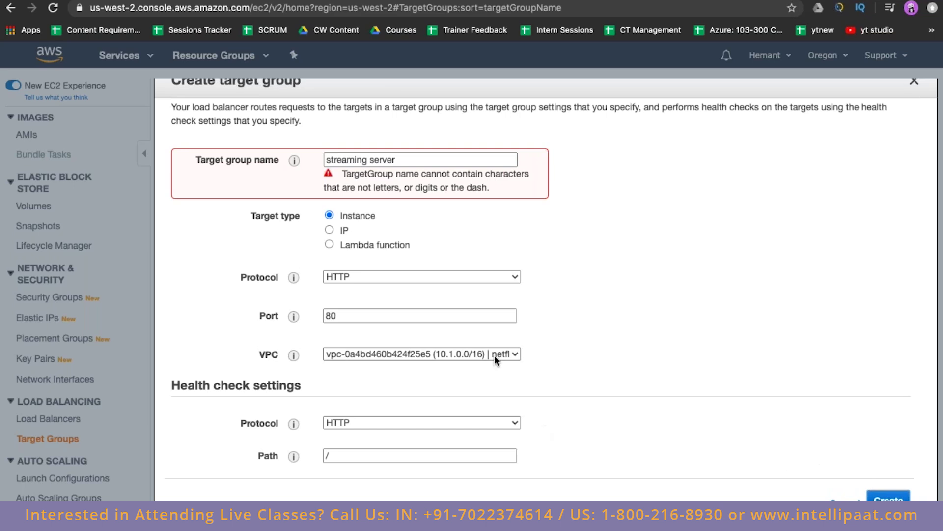
- Correct the target group name to streaming-server, create the group and close the creation message
left_click(371, 161)
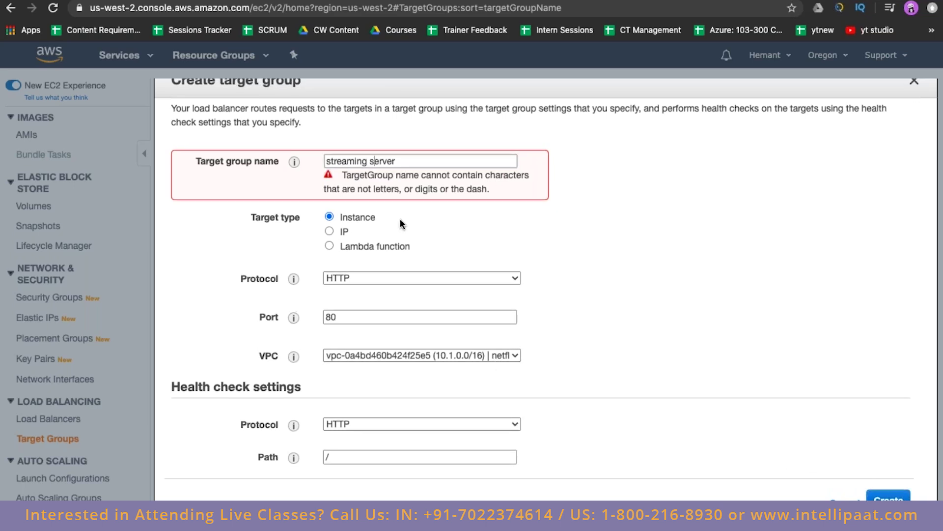
key("BackSpace")
type("-")
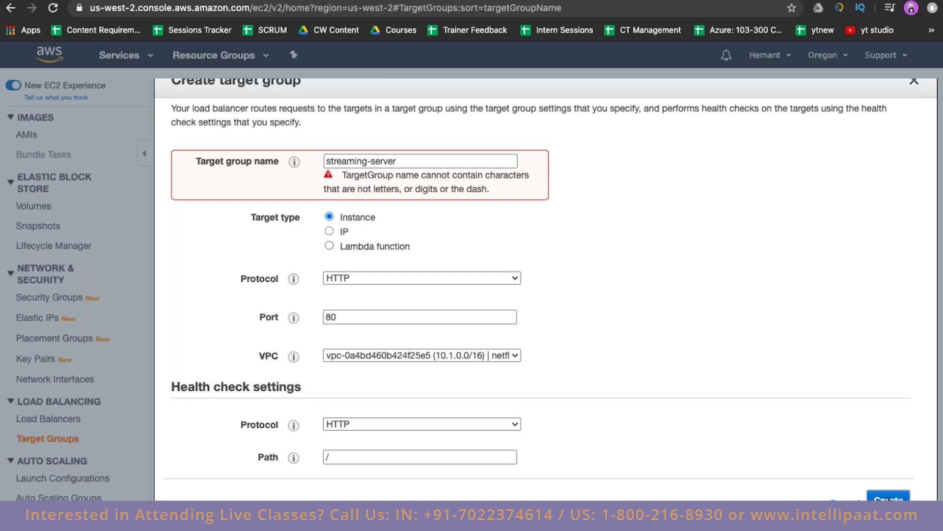
left_click(889, 497)
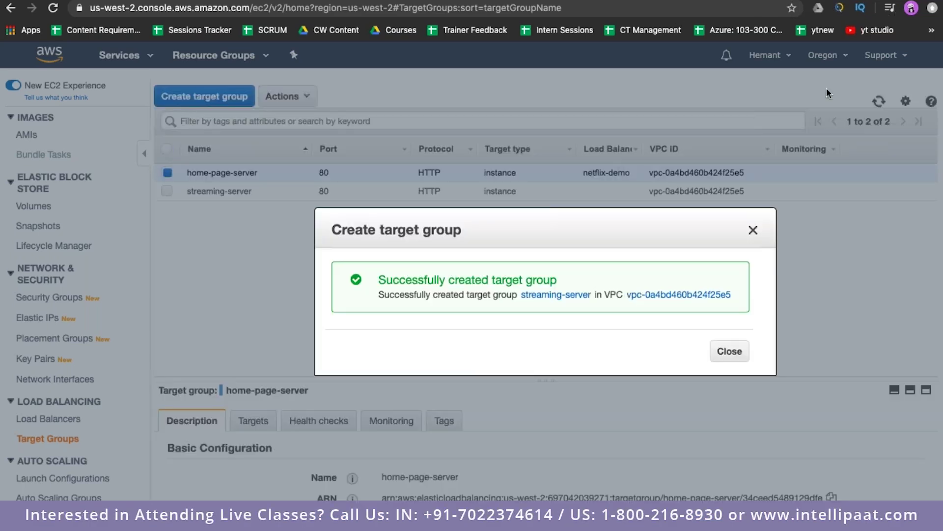
left_click(727, 350)
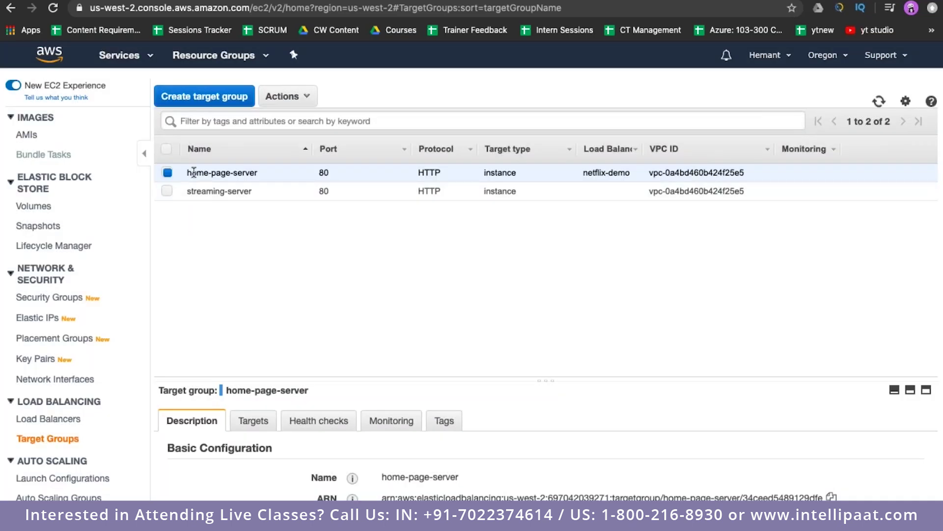
- Select only the home-page-server target group and show its targets
left_click_drag(192, 172, 256, 173)
left_click(191, 194)
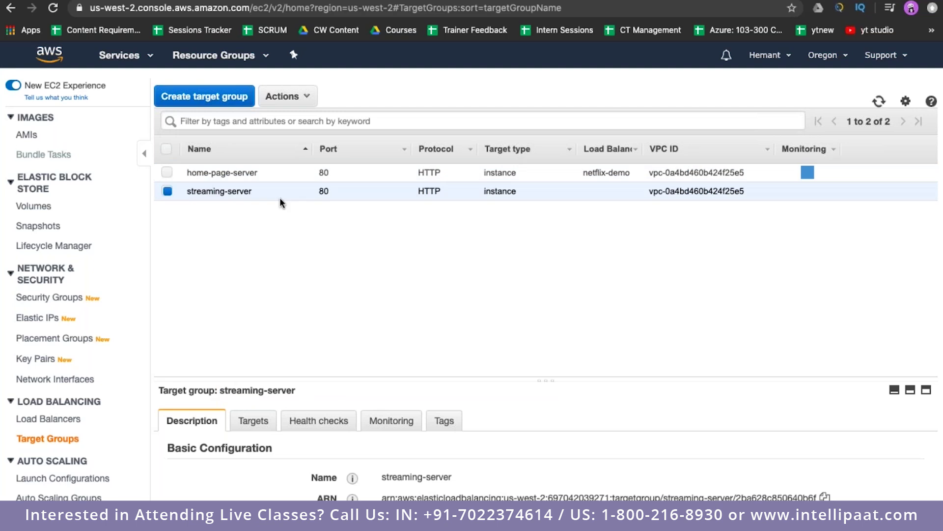
left_click(168, 173)
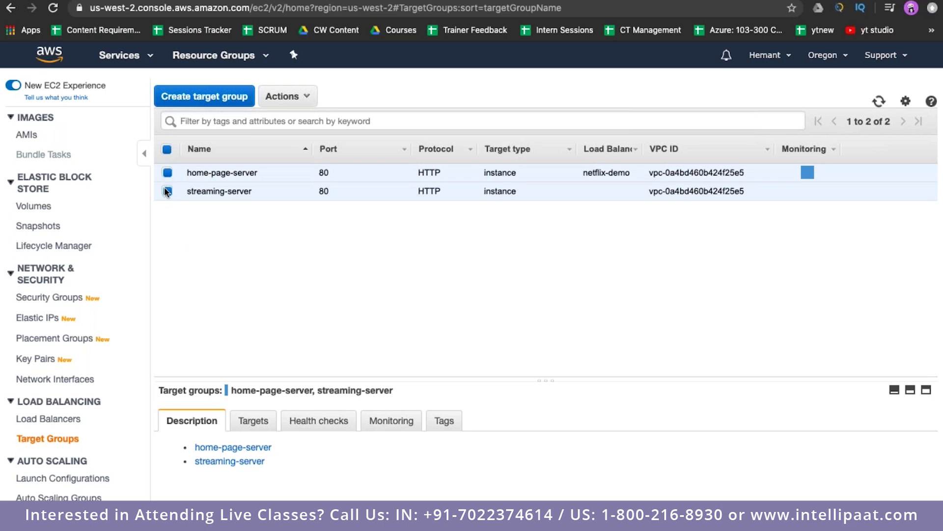
left_click(166, 190)
left_click(258, 421)
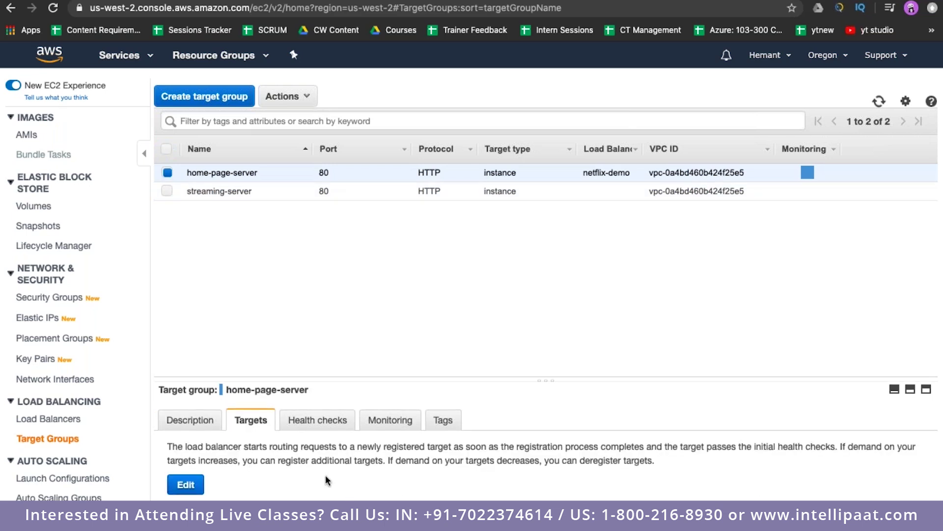
- Register the netflix-home instance on port 80 as a target of the home-page-server group and save
scroll(328, 481, "down", 5)
scroll(327, 480, "up", 3)
left_click(195, 410)
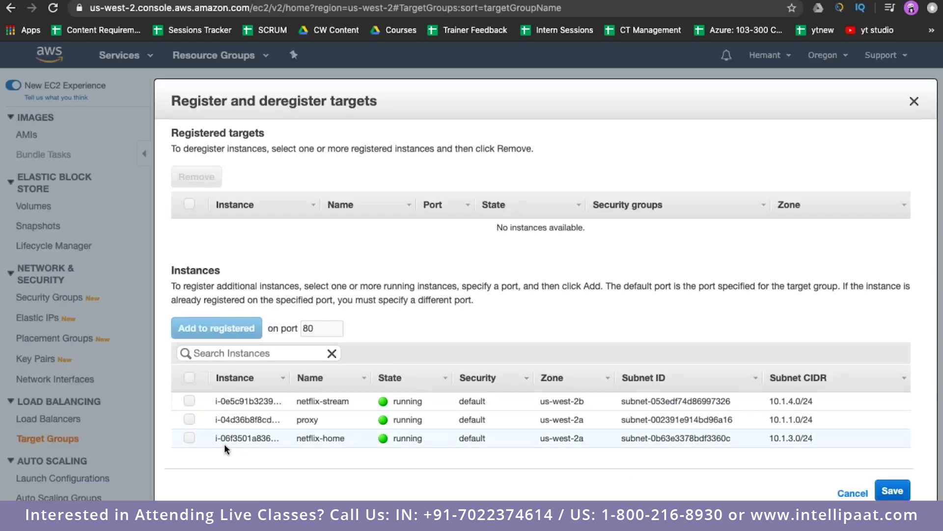
left_click(190, 438)
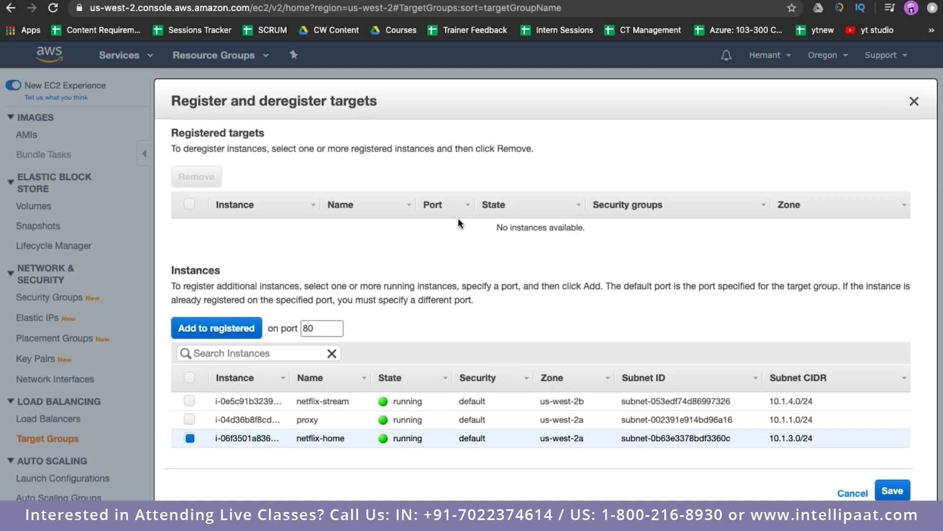
left_click(224, 333)
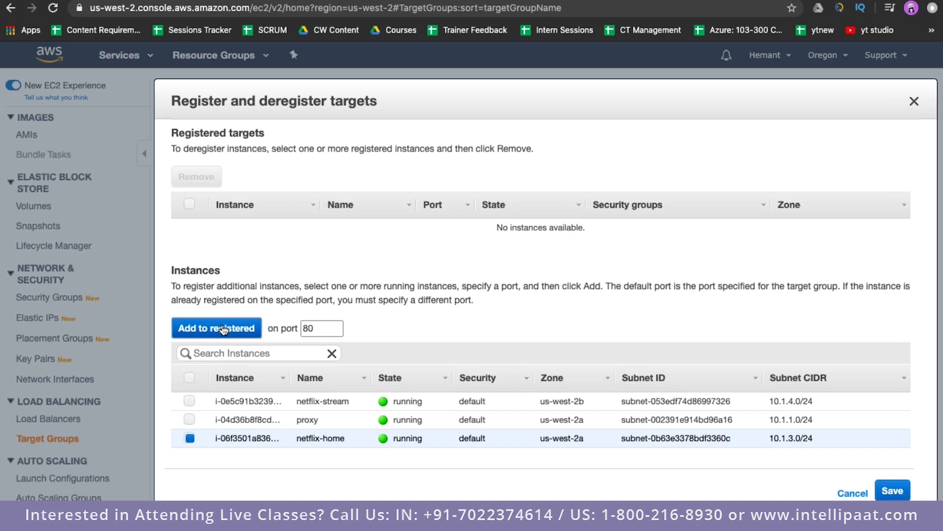
left_click(893, 491)
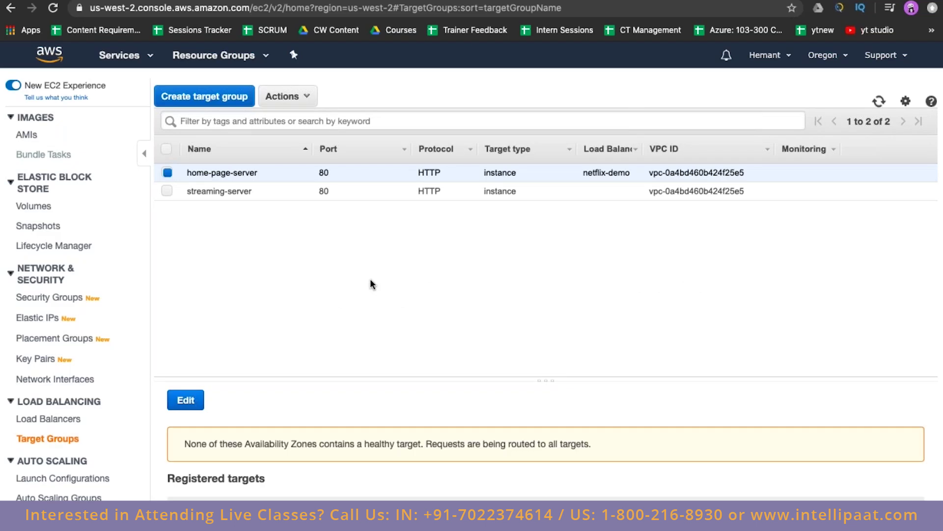
- Select only the streaming-server target group, register the netflix-stream instance on port 80 as its target and save
left_click(167, 173)
left_click(167, 192)
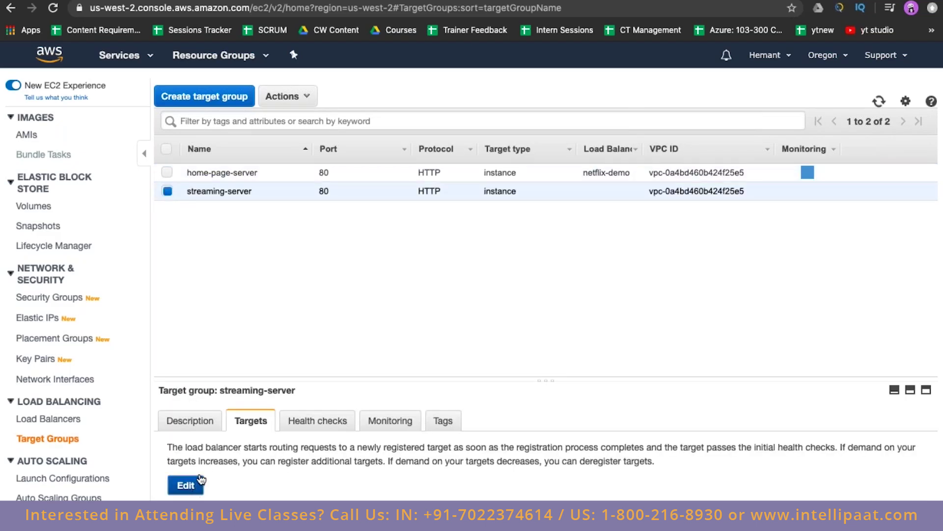
left_click(186, 485)
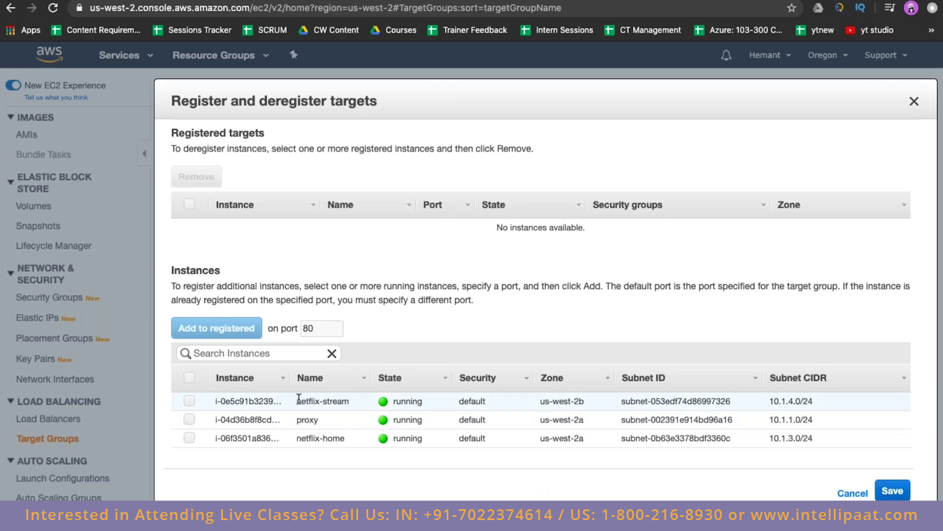
left_click(189, 401)
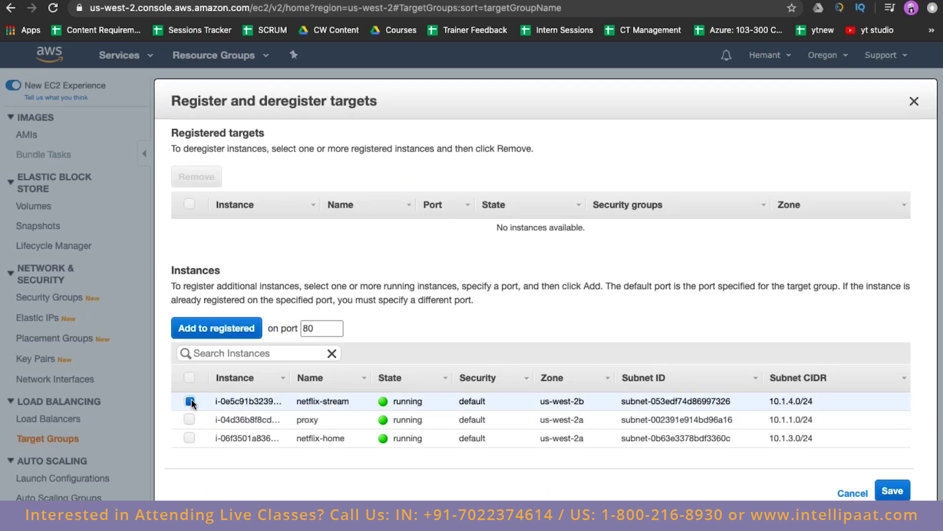
left_click(237, 336)
left_click(893, 490)
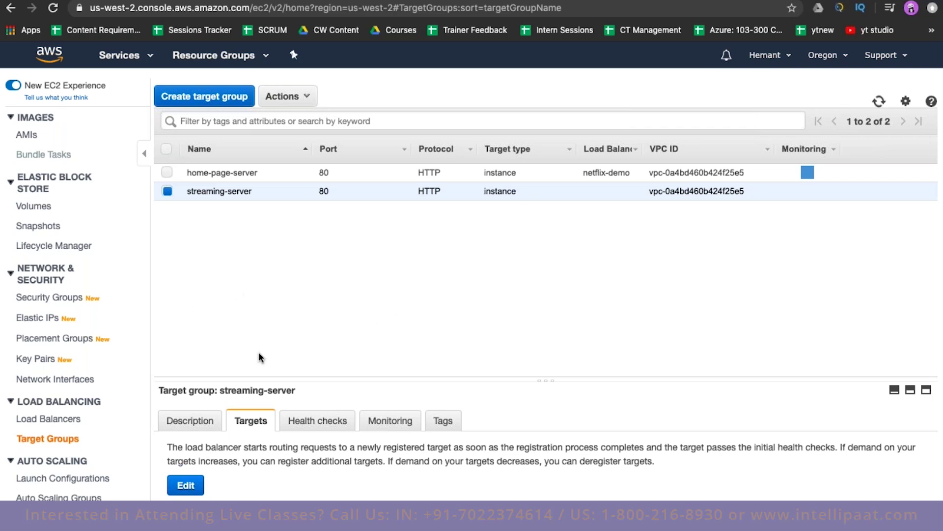
- Go to the load balancers and examine the basic configuration of netflix-demo
left_click(48, 419)
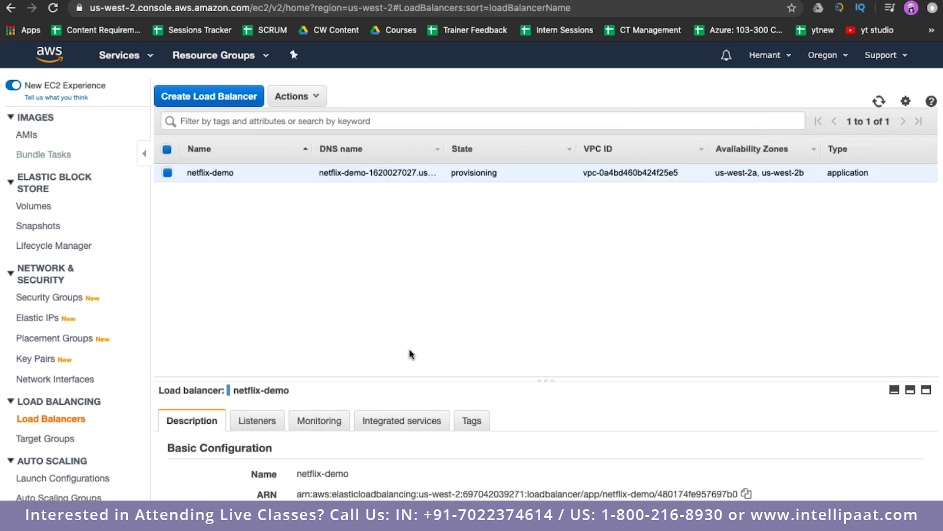
scroll(546, 442, "down", 3)
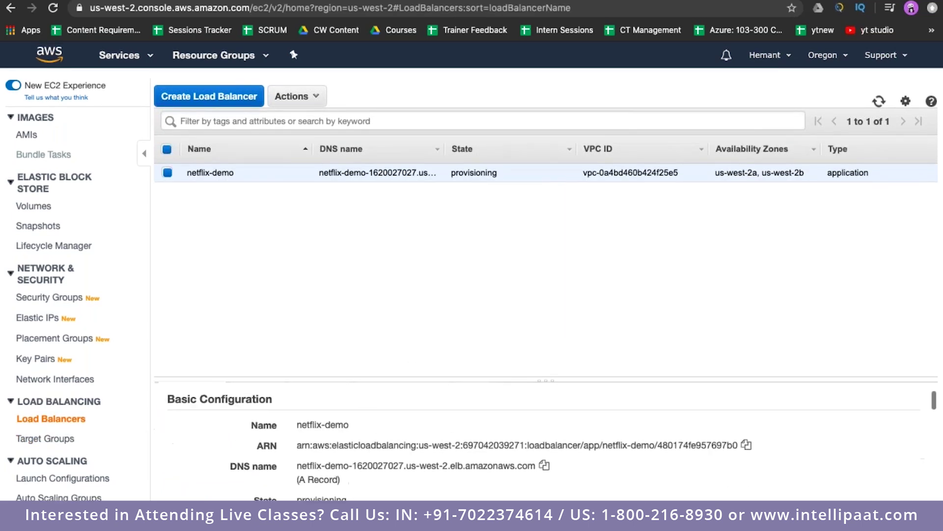
scroll(545, 438, "down", 2)
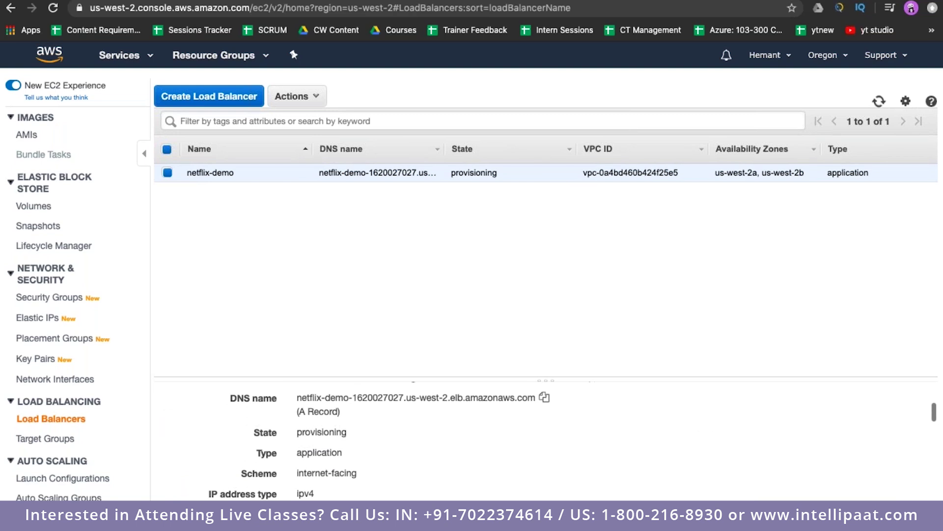
scroll(546, 438, "up", 2)
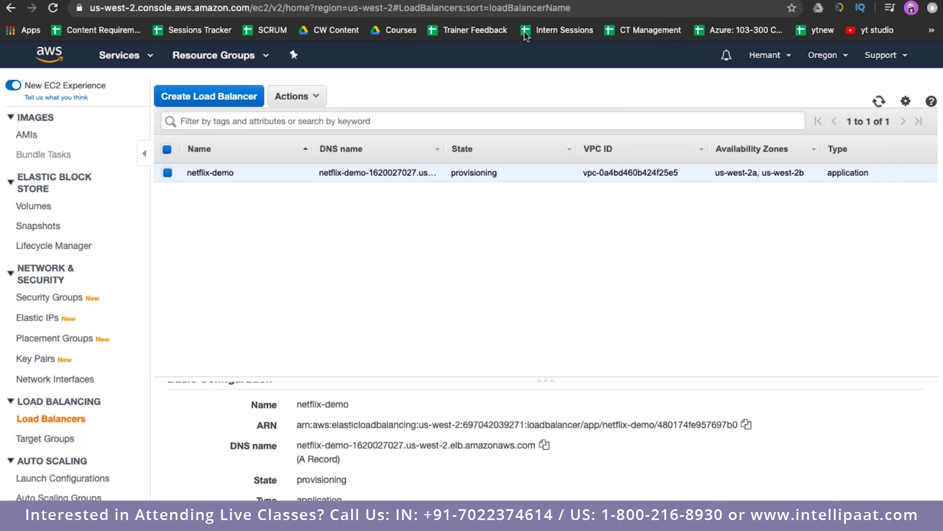
- Switch to the presentation, review the /stream and /home routing on the Website Architecture slide, and return to the AWS console
key("ctrl+Right")
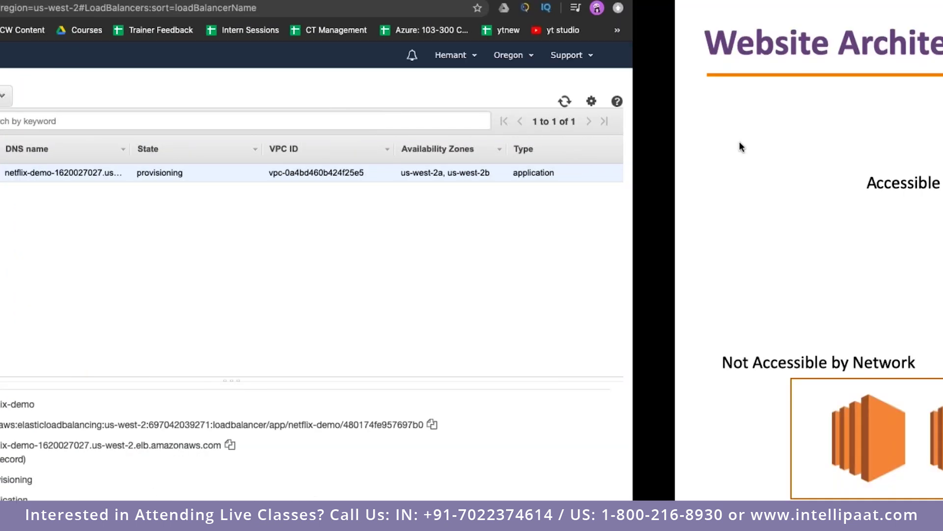
key("Right")
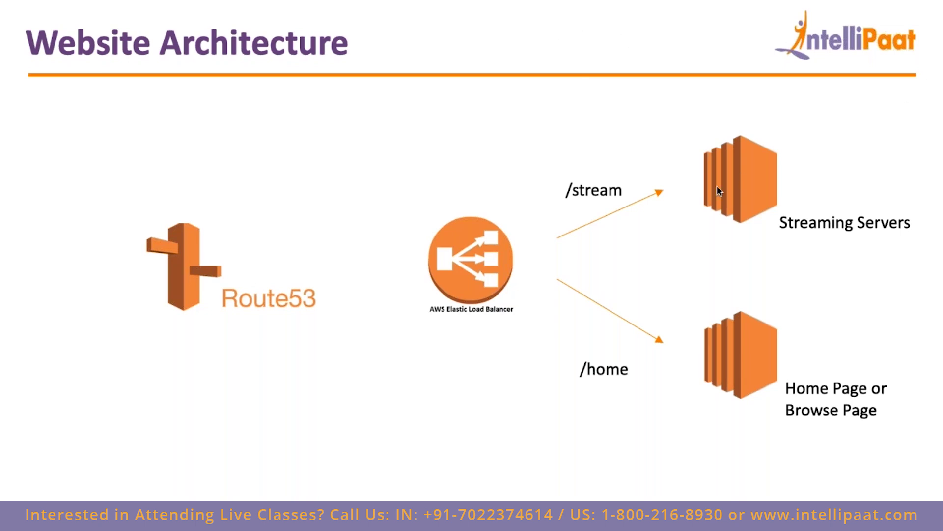
key("ctrl+Left")
scroll(322, 401, "up", 3)
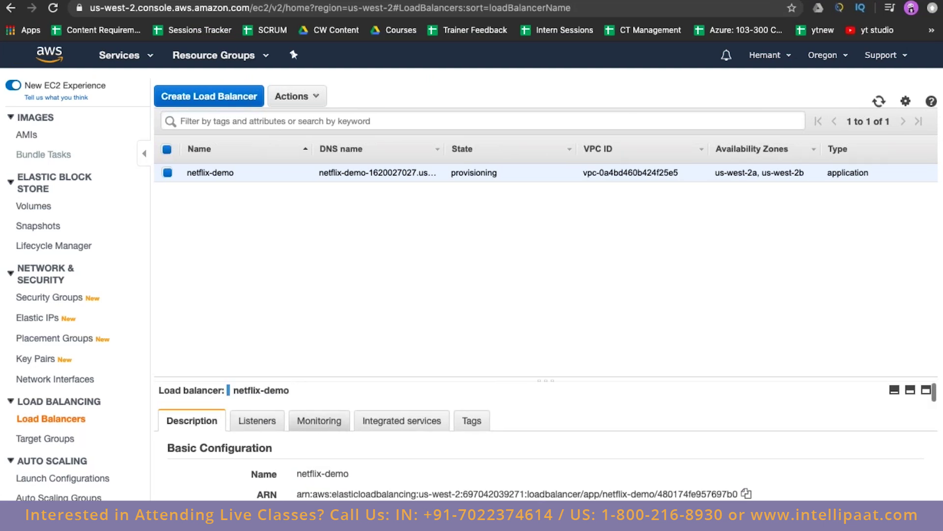
- Look through the integrated services and CloudWatch metrics of the netflix-demo load balancer
left_click(386, 422)
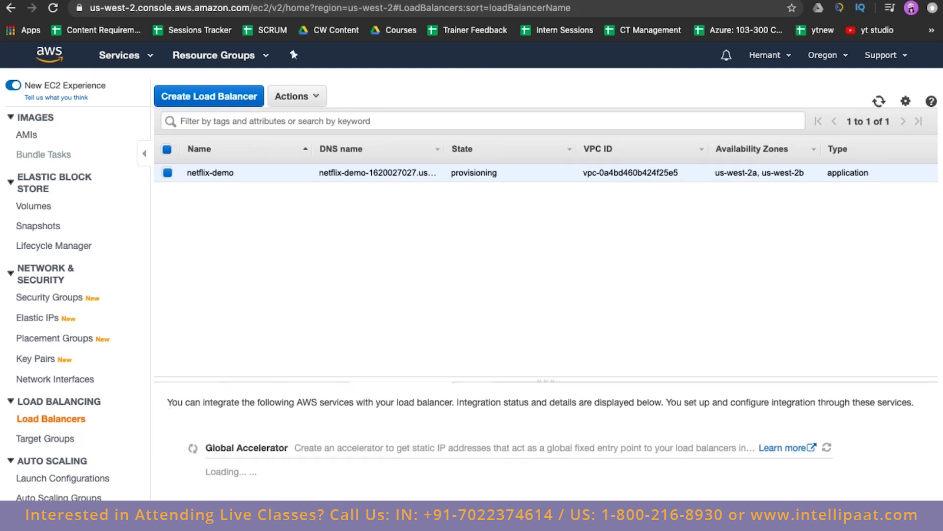
scroll(545, 442, "down", 4)
scroll(313, 425, "up", 5)
left_click(313, 425)
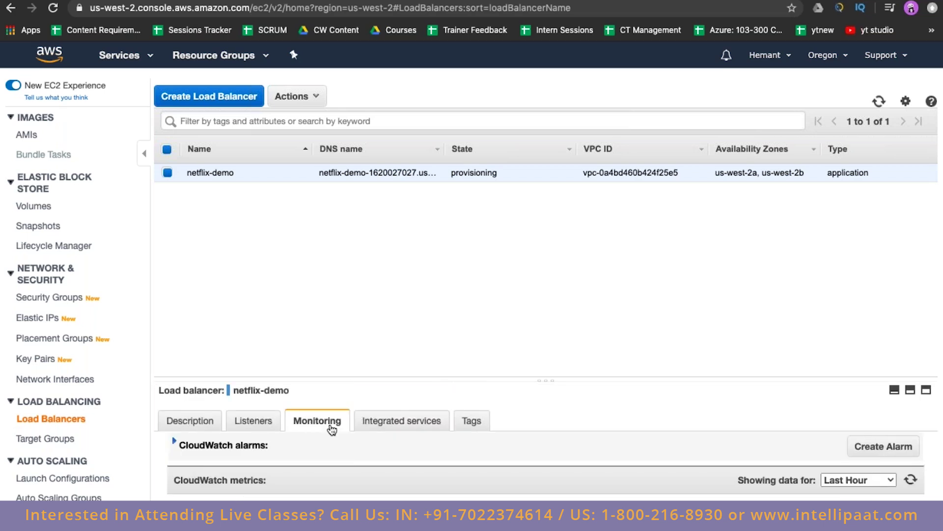
scroll(354, 457, "down", 2)
scroll(290, 428, "down", 1)
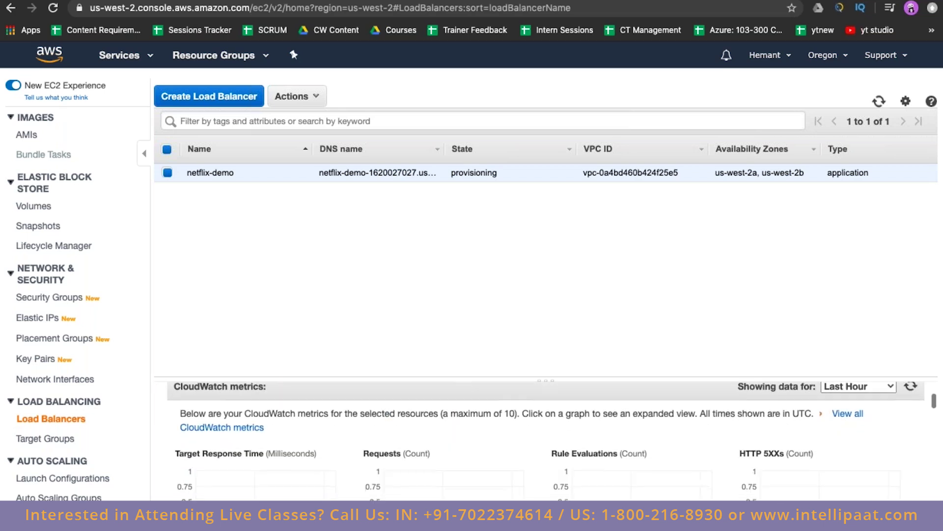
scroll(269, 414, "up", 2)
- Open the rules of netflix-demo's HTTP:80 listener and insert a new rule above the default action
left_click(251, 413)
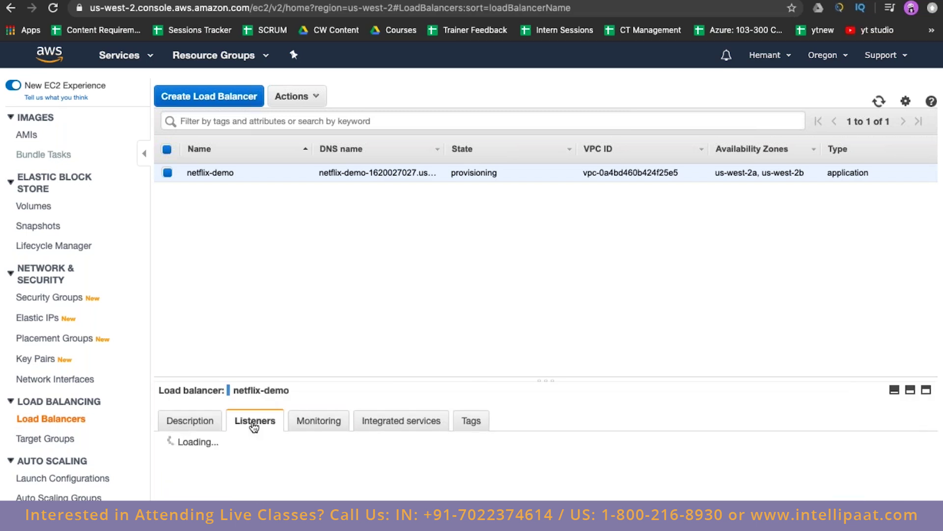
scroll(300, 456, "down", 2)
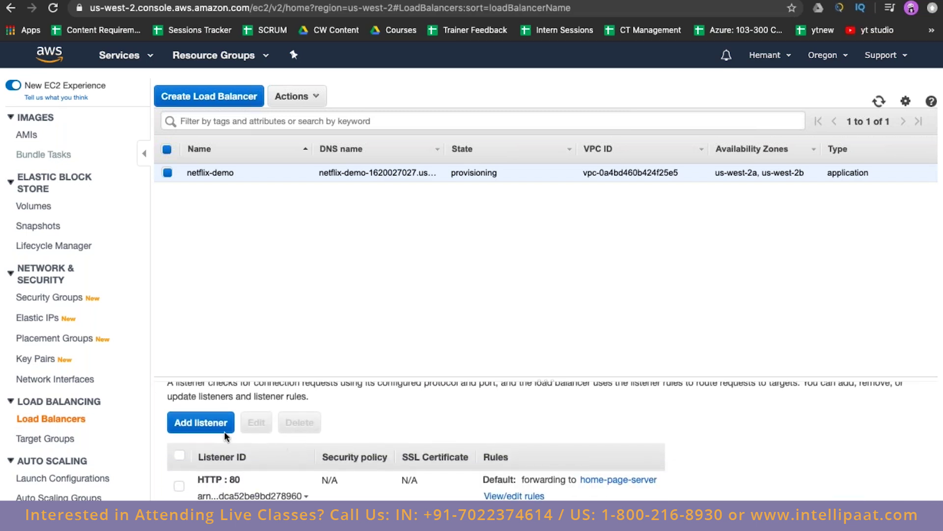
left_click(512, 497)
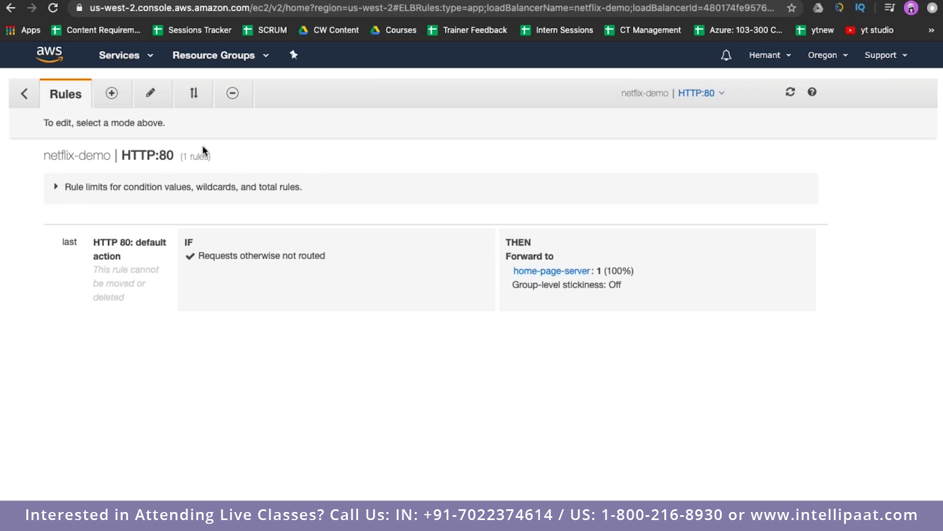
left_click(114, 98)
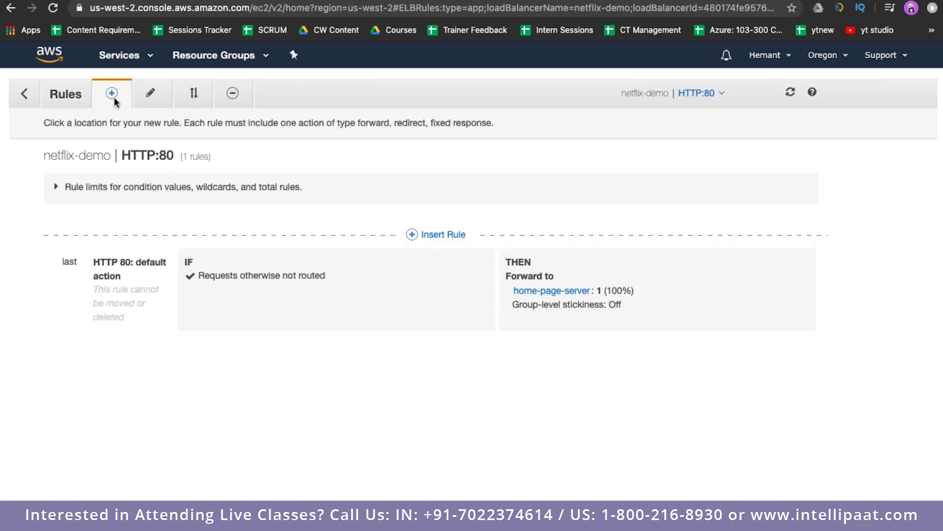
left_click(432, 235)
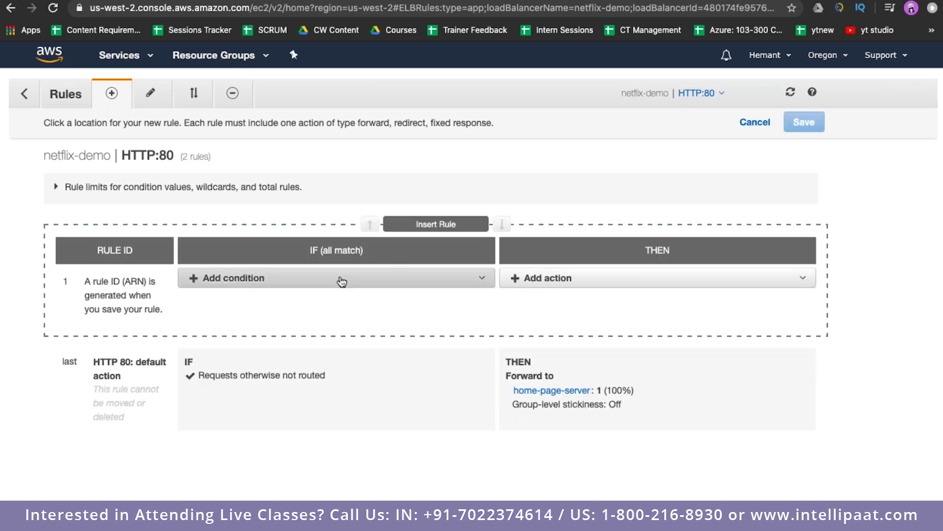
- Add a path condition with the value /watch to the new rule
left_click(326, 279)
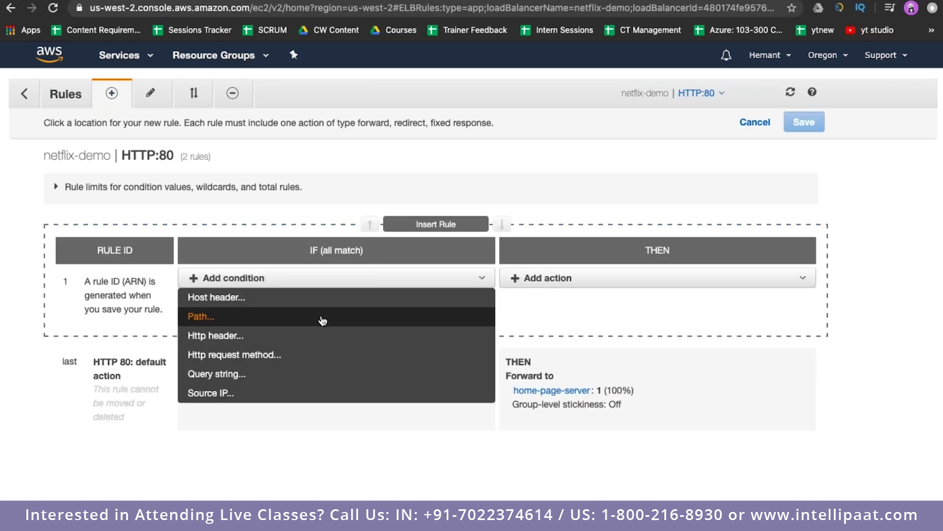
left_click(323, 321)
left_click(315, 308)
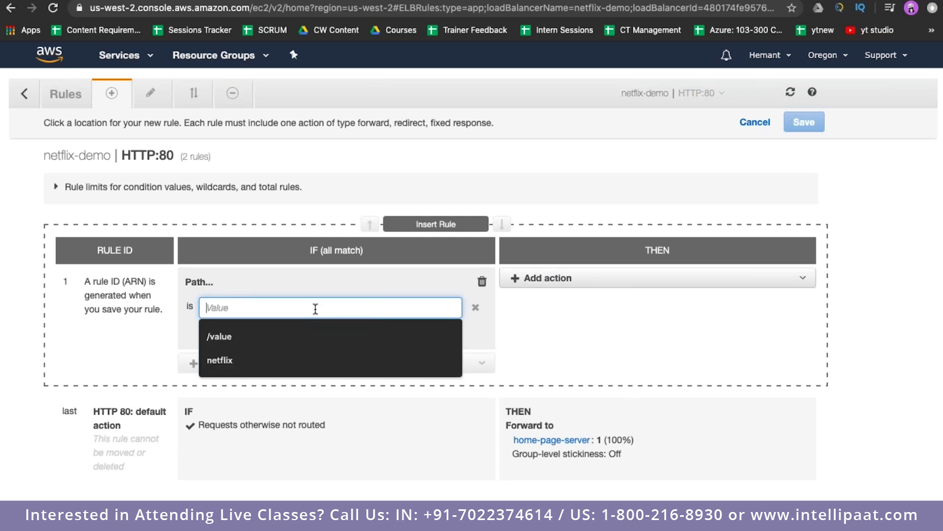
type("/strea")
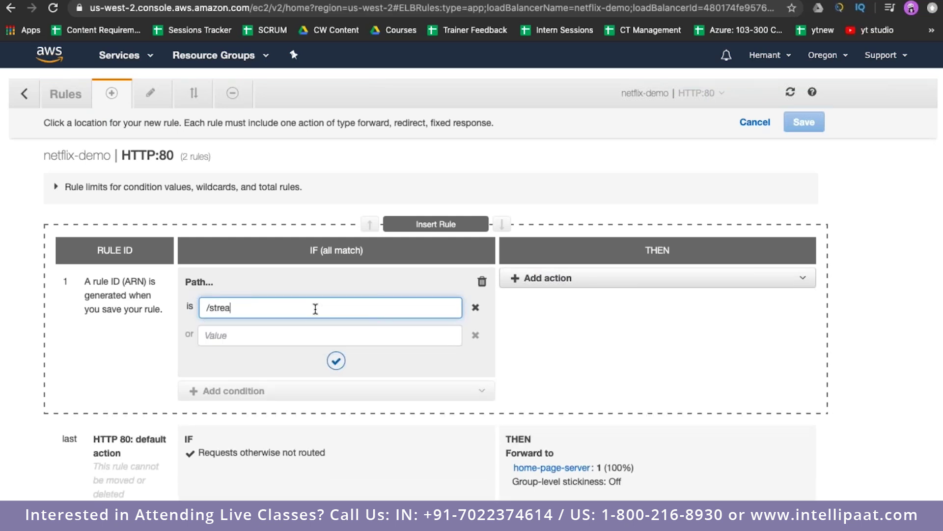
key("BackSpace")
key("BackSpace")
type("watch")
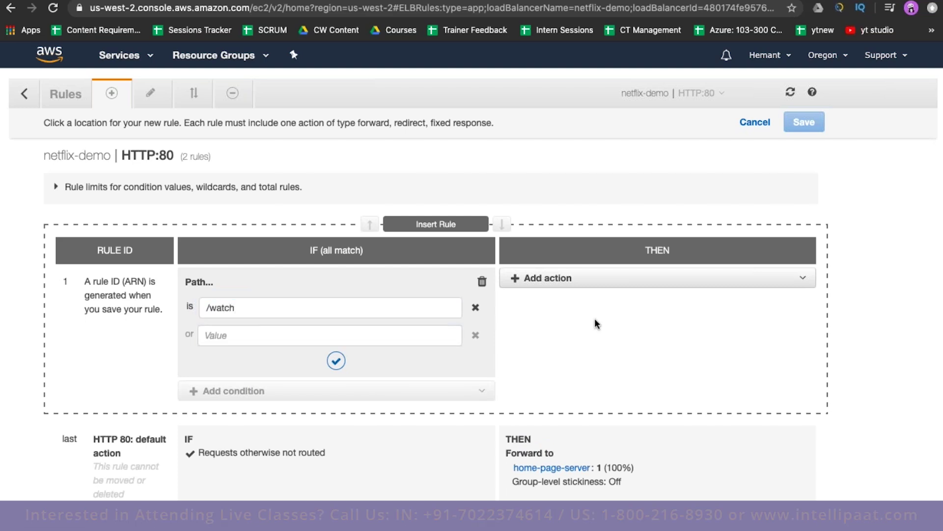
- Add a forward action to the streaming-server target group for the new rule and confirm both its condition and its action
left_click(622, 278)
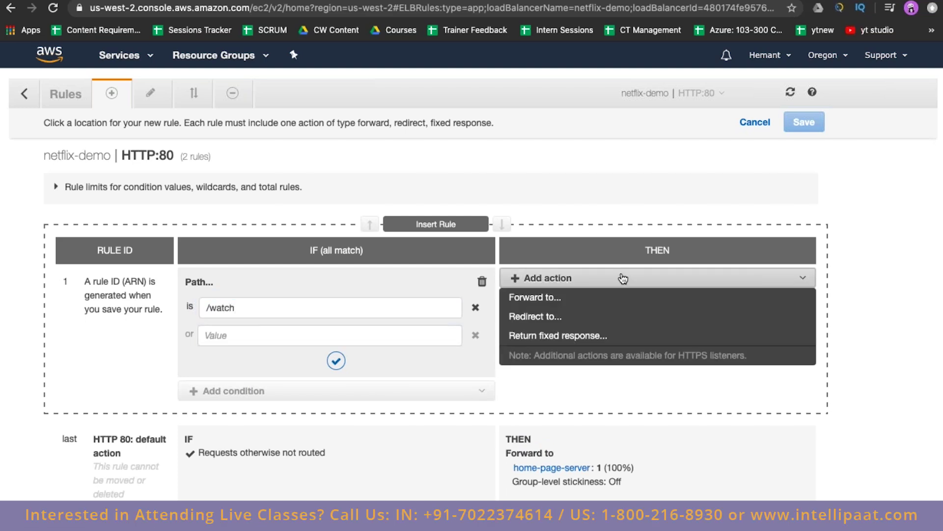
left_click(622, 305)
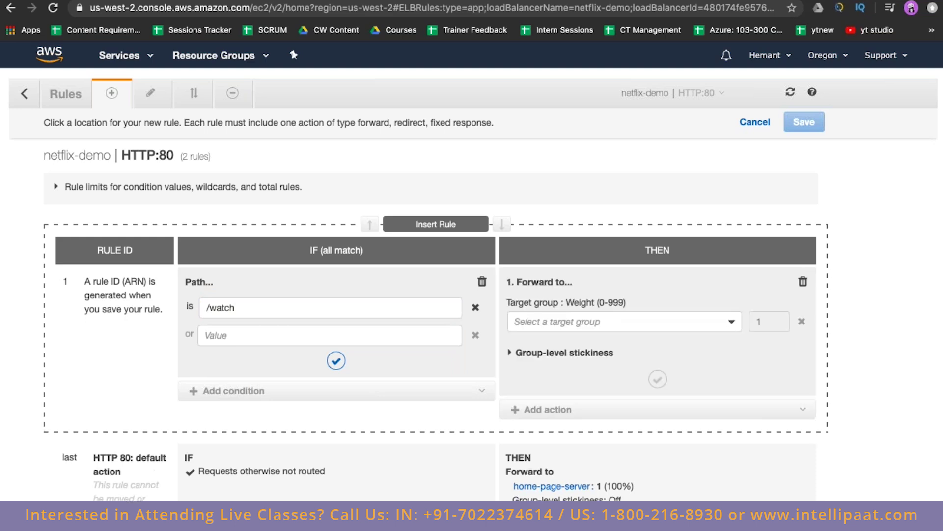
left_click(625, 322)
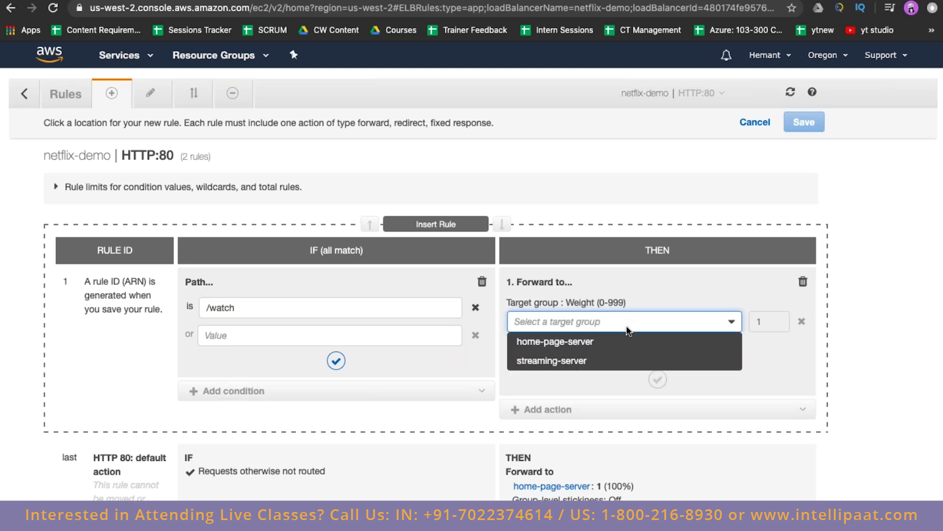
left_click(631, 364)
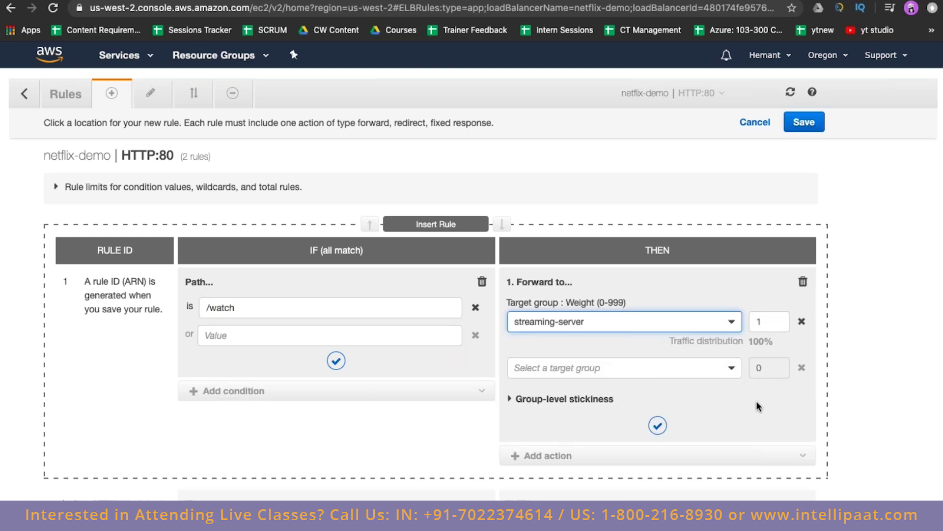
scroll(757, 406, "down", 2)
left_click(337, 322)
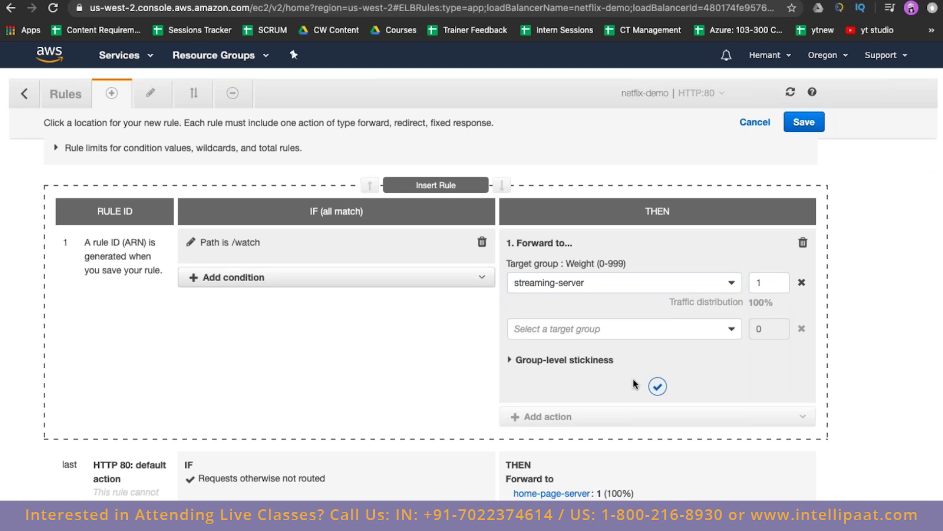
left_click(658, 385)
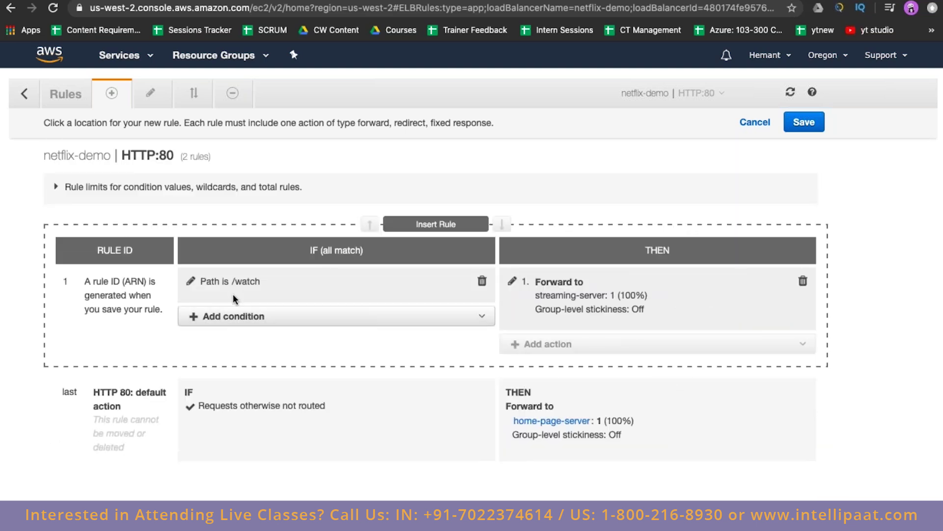
left_click_drag(232, 283, 266, 285)
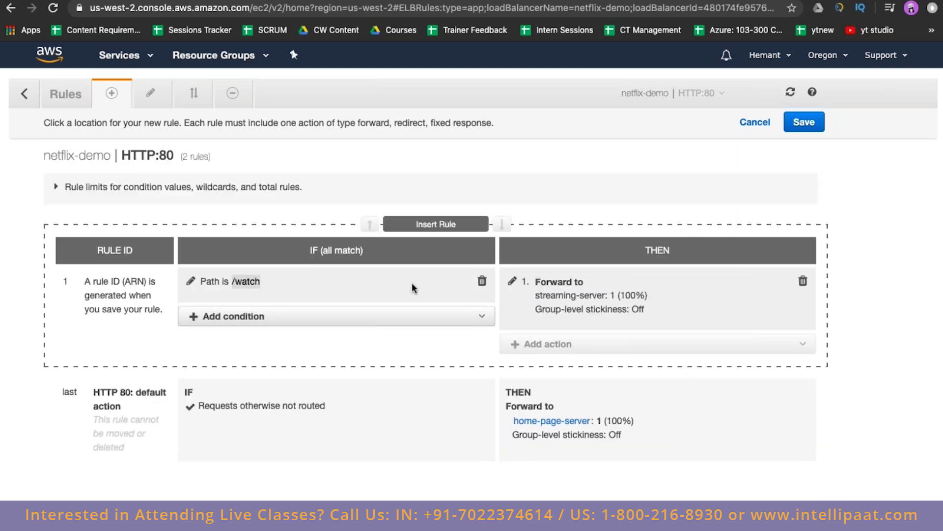
left_click_drag(535, 297, 623, 304)
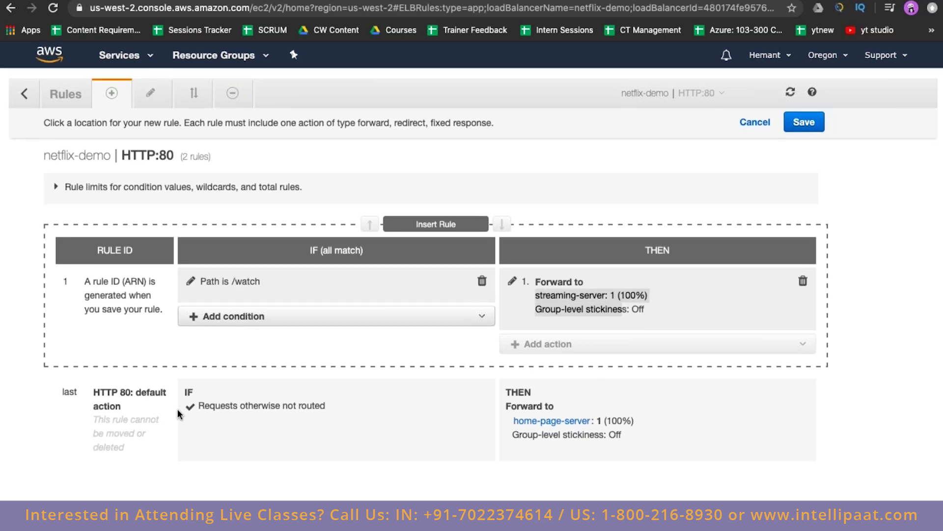
- Review the default action and save the new /watch rule on the HTTP:80 listener
left_click_drag(215, 405, 326, 407)
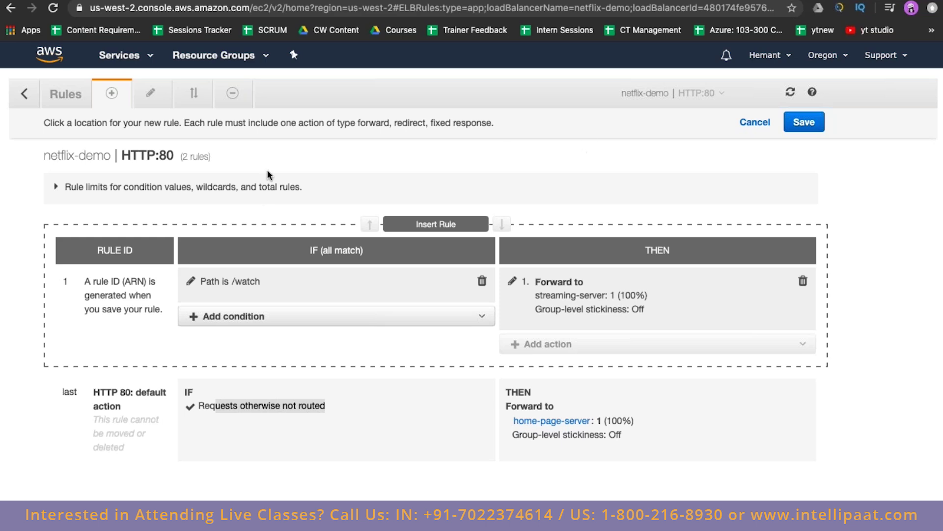
left_click(407, 225)
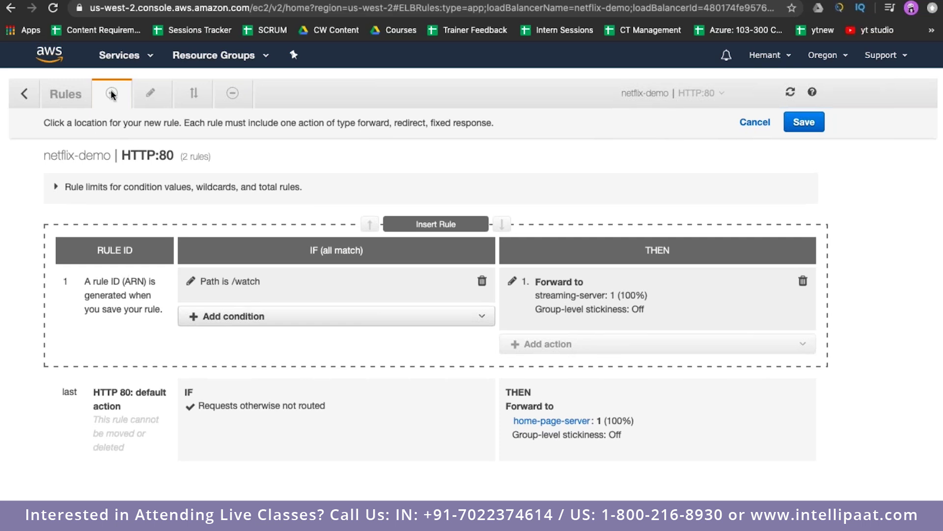
left_click(792, 123)
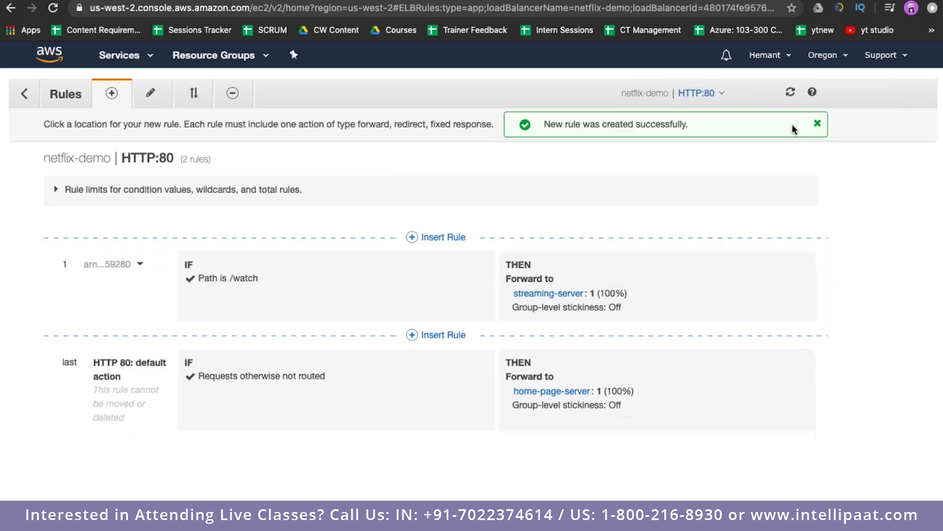
- Insert another rule above the /watch rule with a path condition of /home
left_click(113, 98)
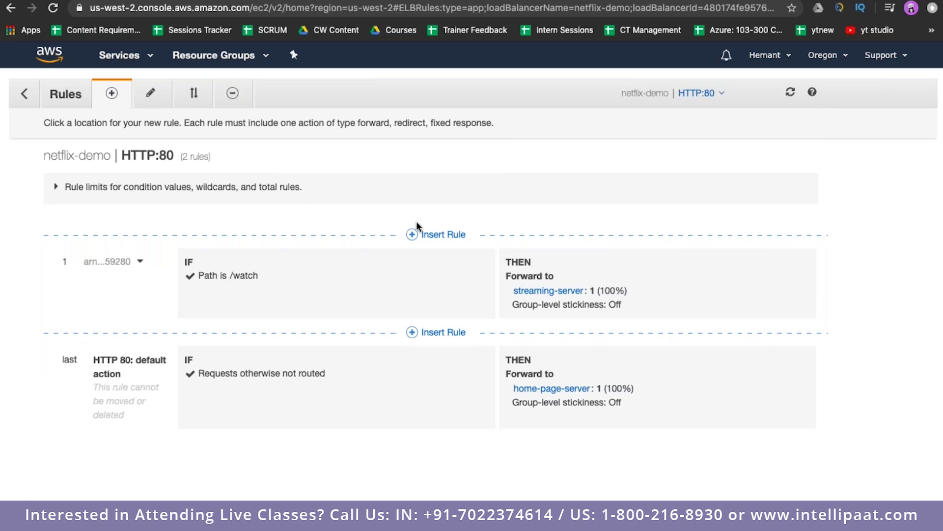
left_click(431, 237)
left_click(274, 284)
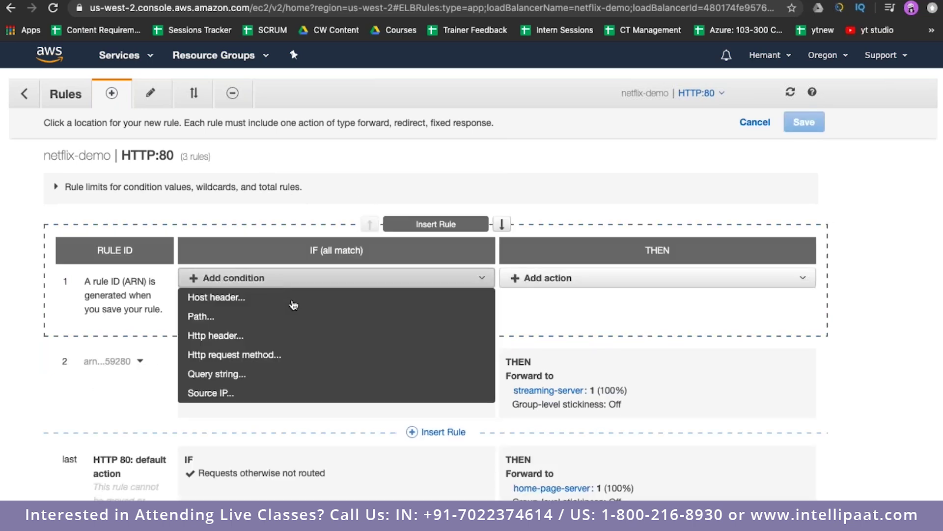
left_click(305, 318)
left_click(310, 310)
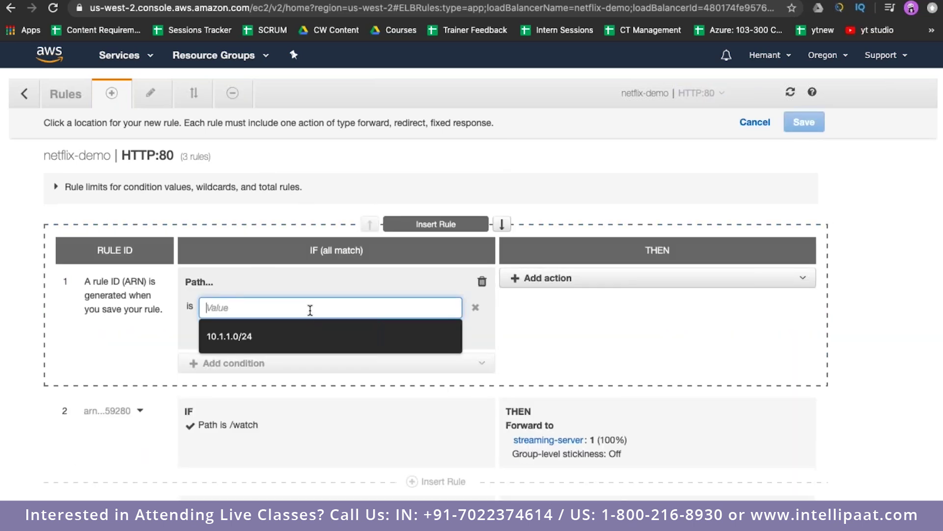
type("/home")
- Add a forward action to the home-page-server target group, confirm the /home condition and save the rule
left_click(580, 281)
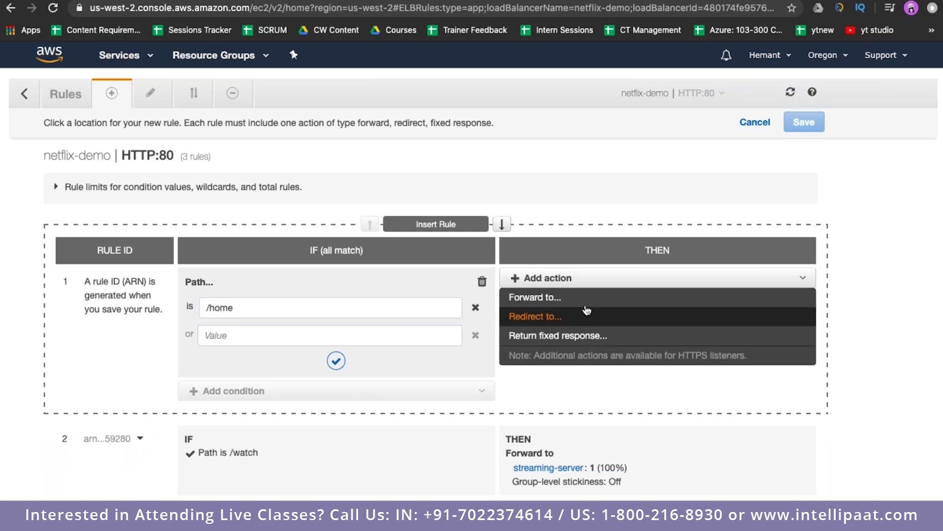
left_click(585, 297)
left_click(596, 328)
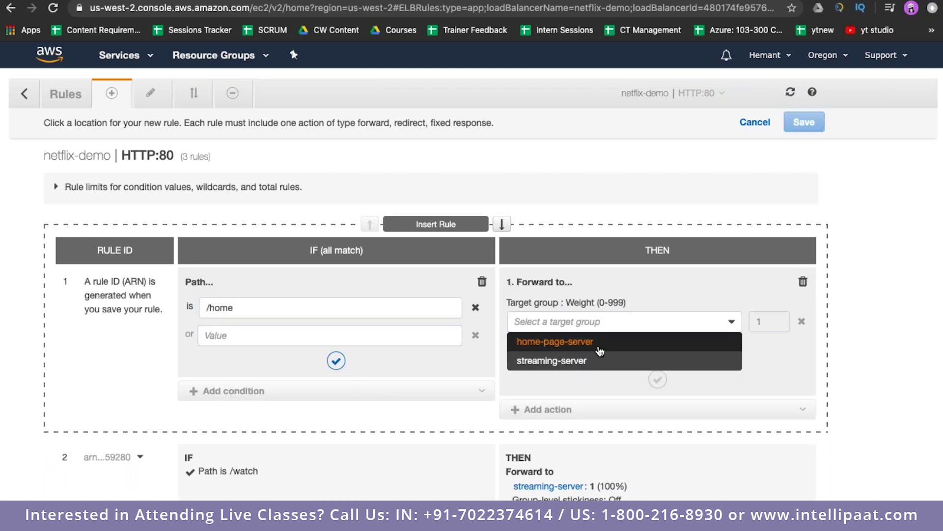
left_click(603, 340)
left_click(658, 425)
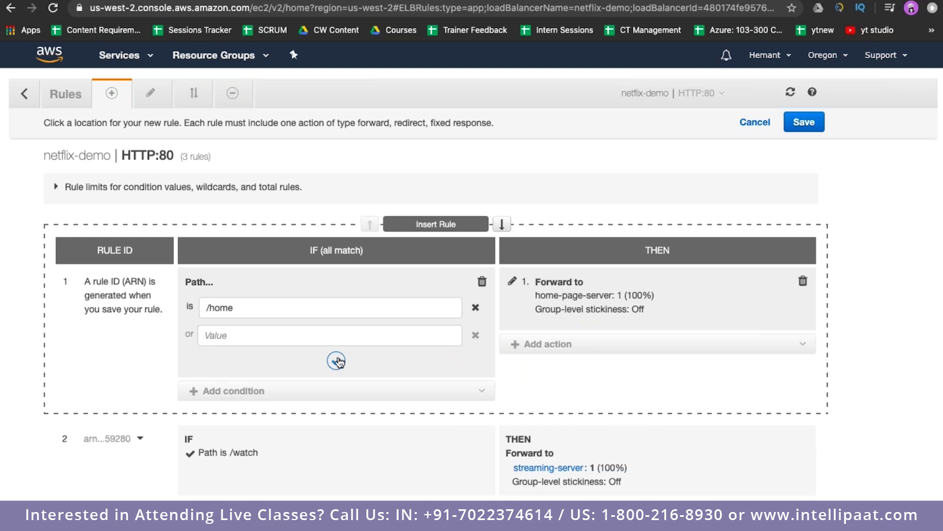
left_click(337, 361)
left_click(806, 123)
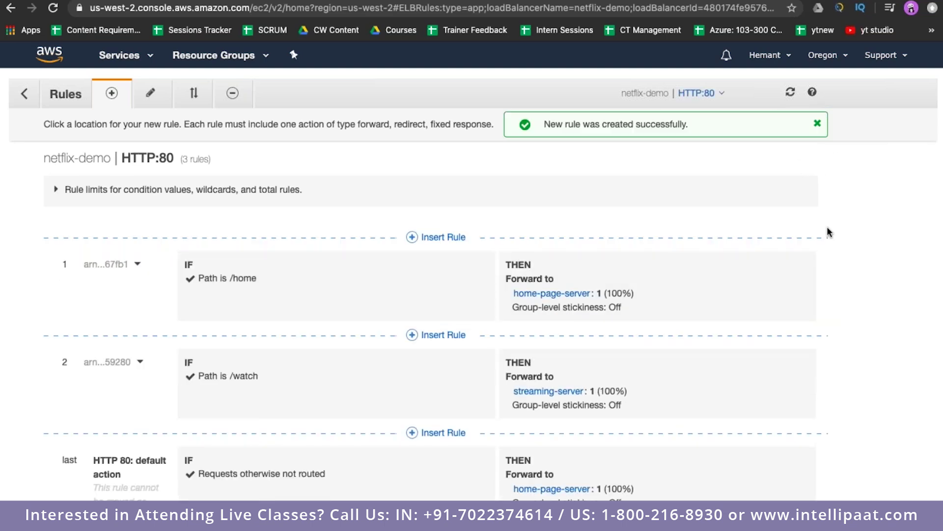
- Review the listener rules, return to the load balancer list and copy netflix-demo's DNS name from its description
scroll(746, 279, "down", 1)
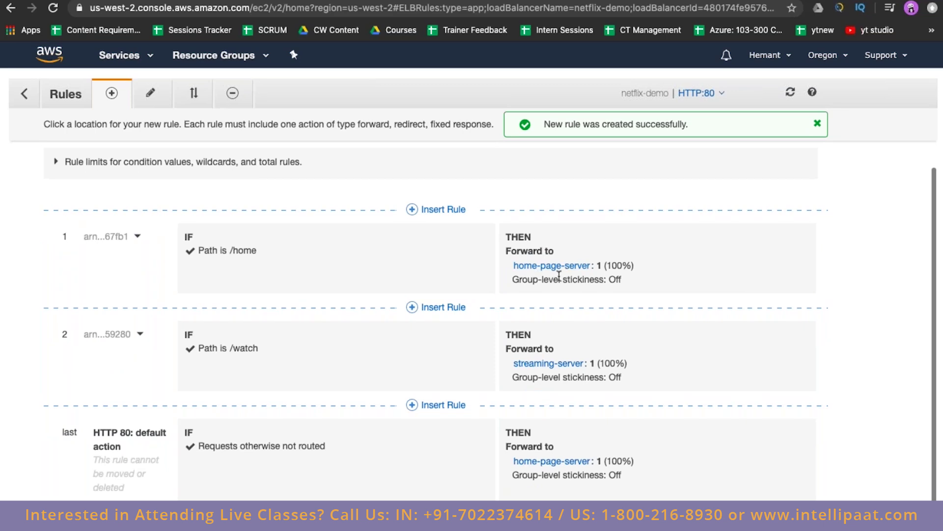
left_click_drag(229, 255, 256, 252)
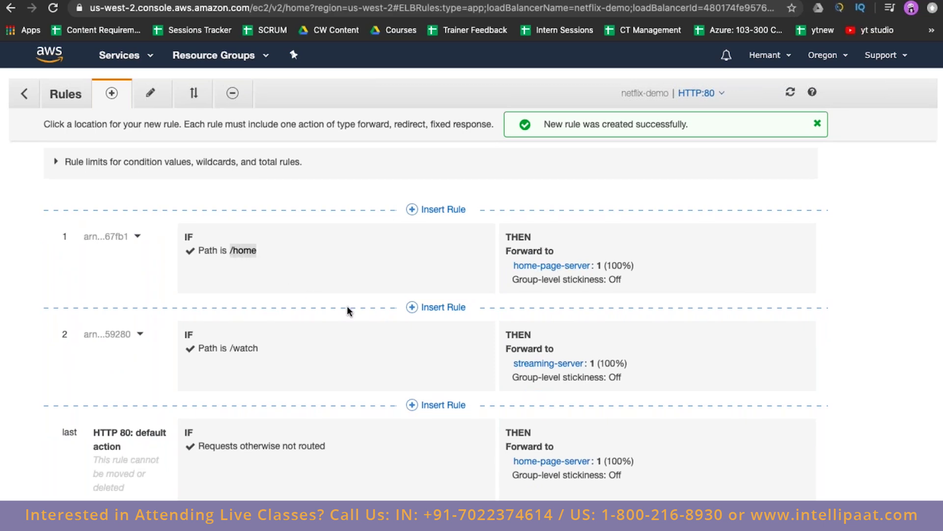
scroll(347, 311, "up", 1)
left_click(26, 101)
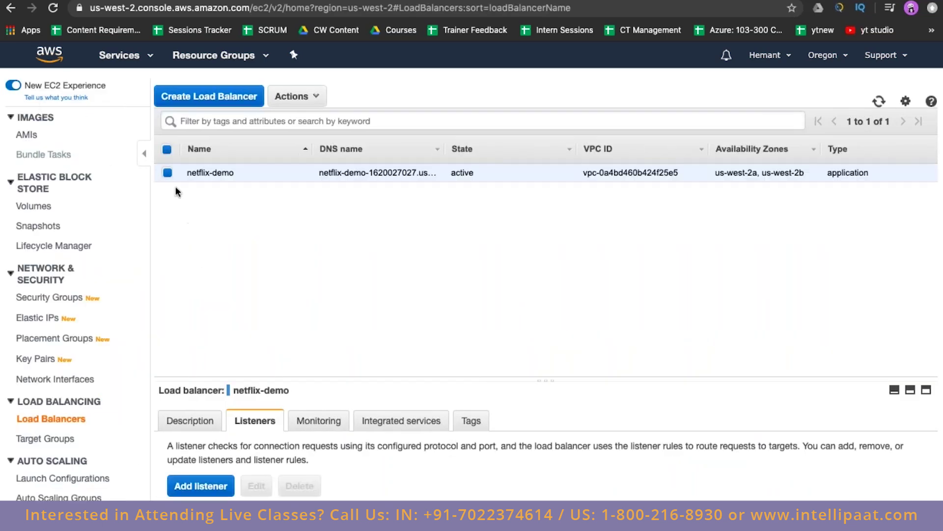
scroll(504, 476, "down", 2)
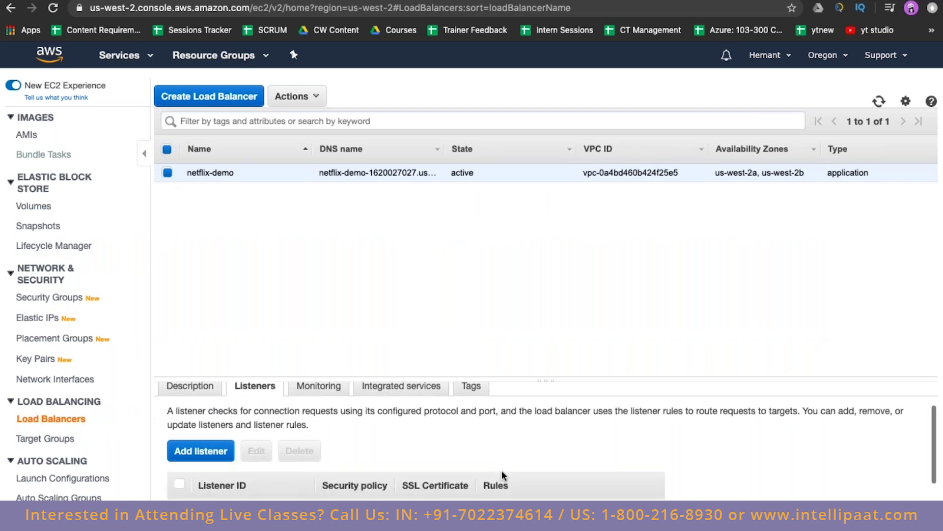
left_click(190, 407)
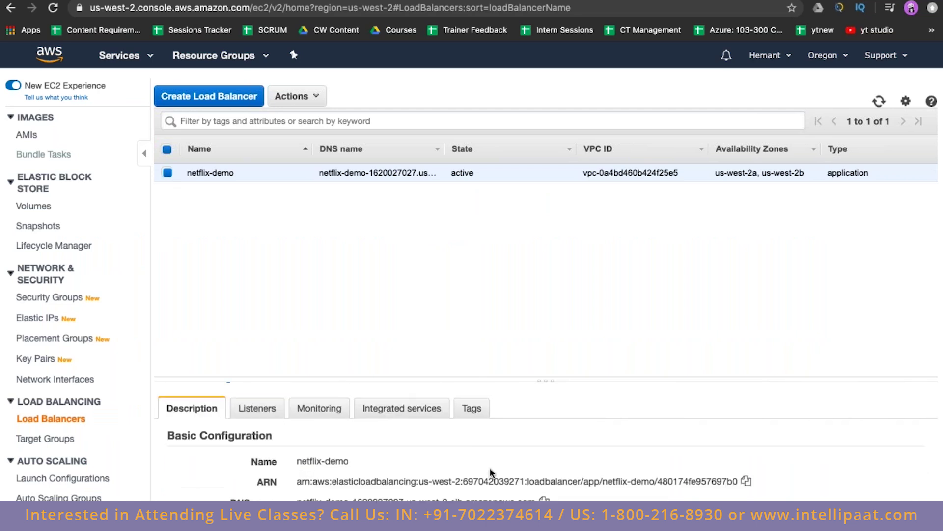
scroll(440, 448, "down", 2)
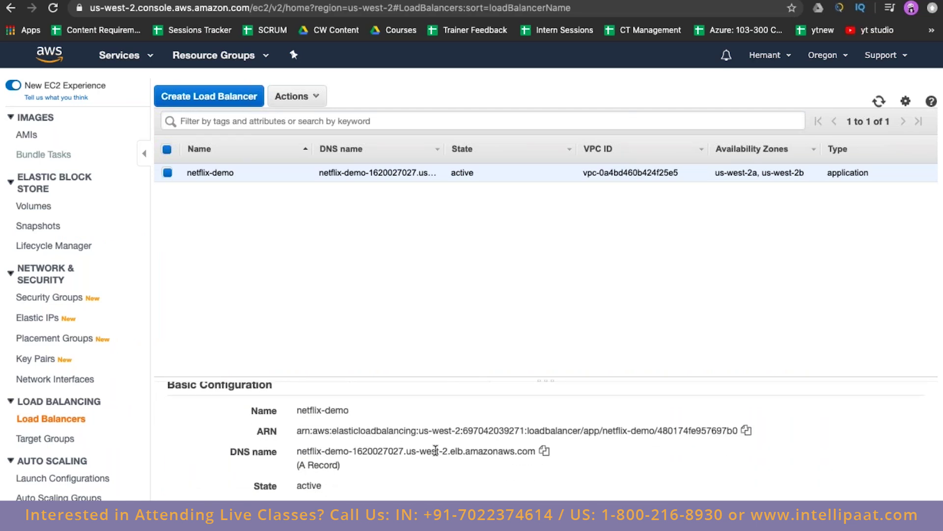
left_click(544, 451)
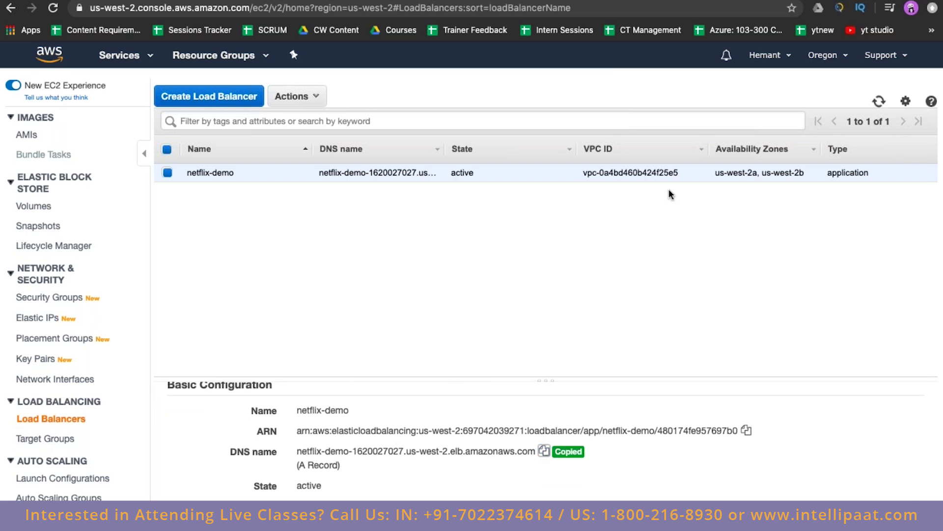
- Open the copied load balancer DNS name in a new browser tab and check the page's heading
key("super+t")
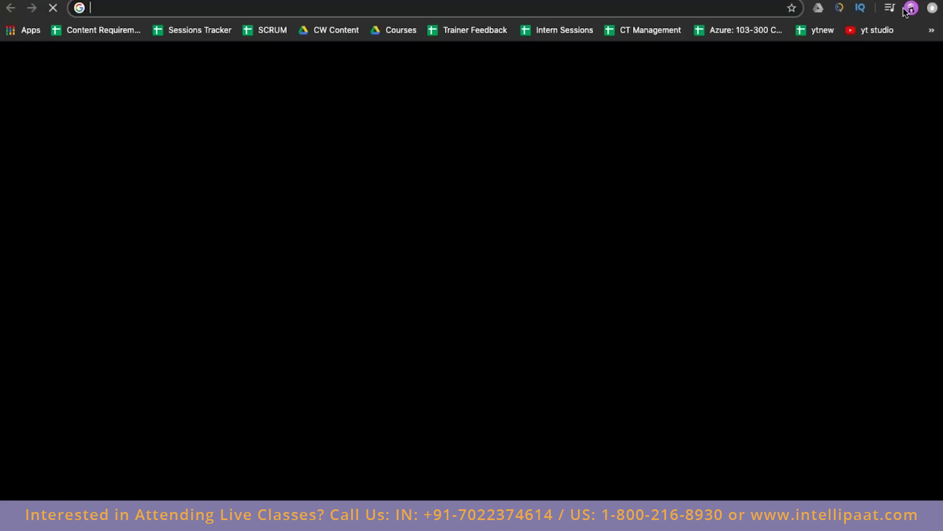
key("super+v")
key("Return")
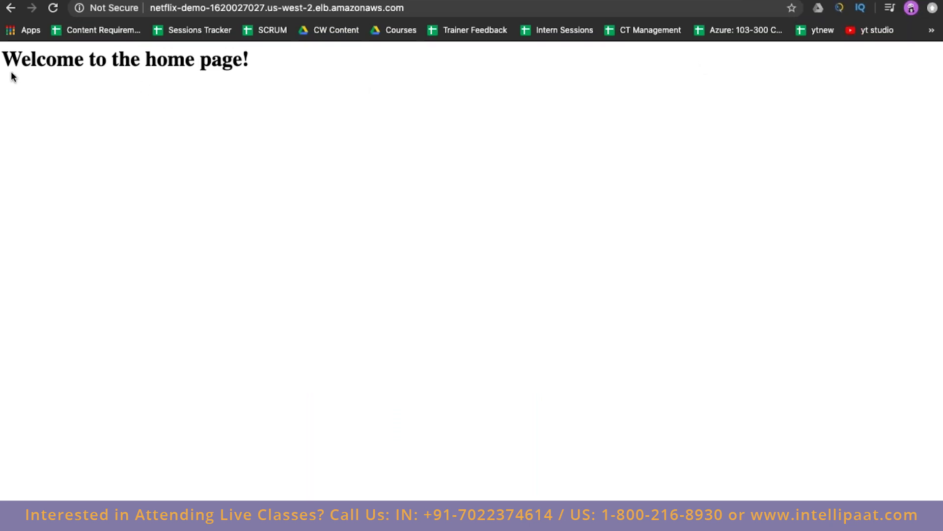
left_click_drag(6, 60, 278, 67)
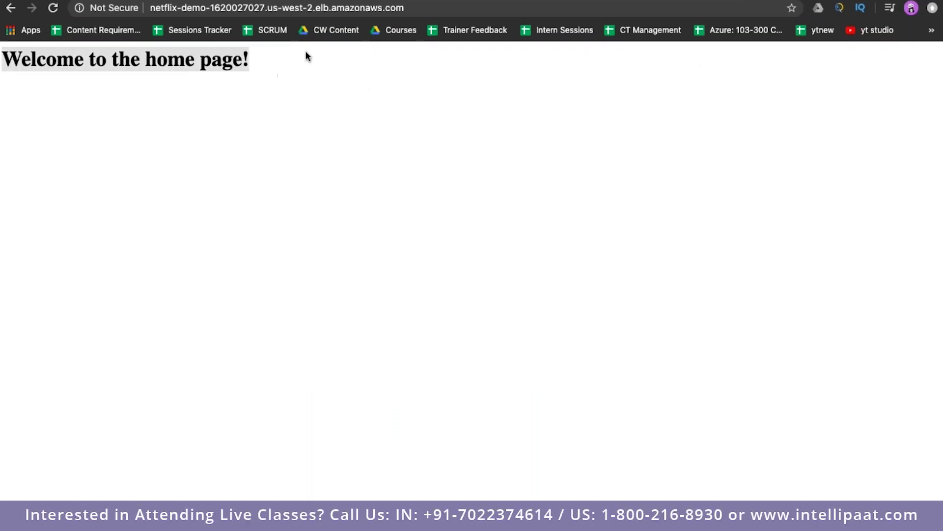
- Request the /watch path on the load balancer's DNS name and read the server's response
left_click(424, 6)
left_click(405, 8)
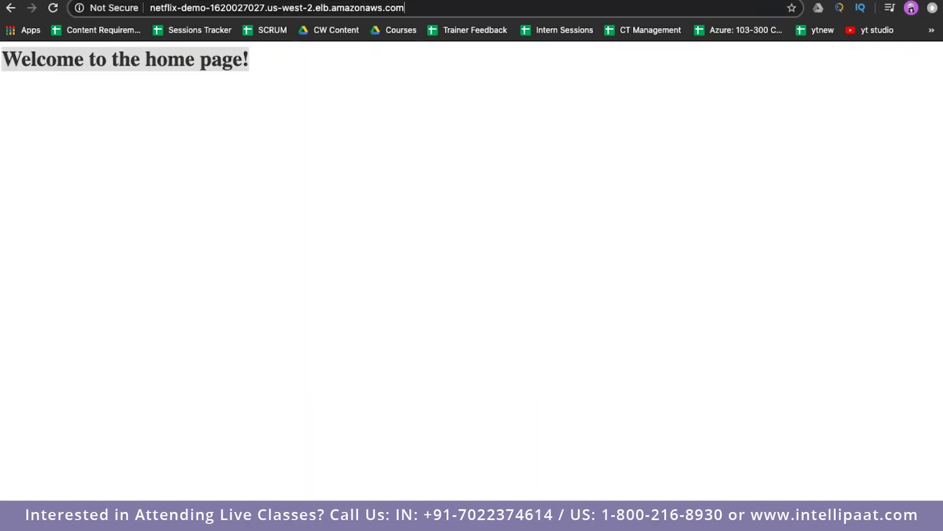
type("/watch")
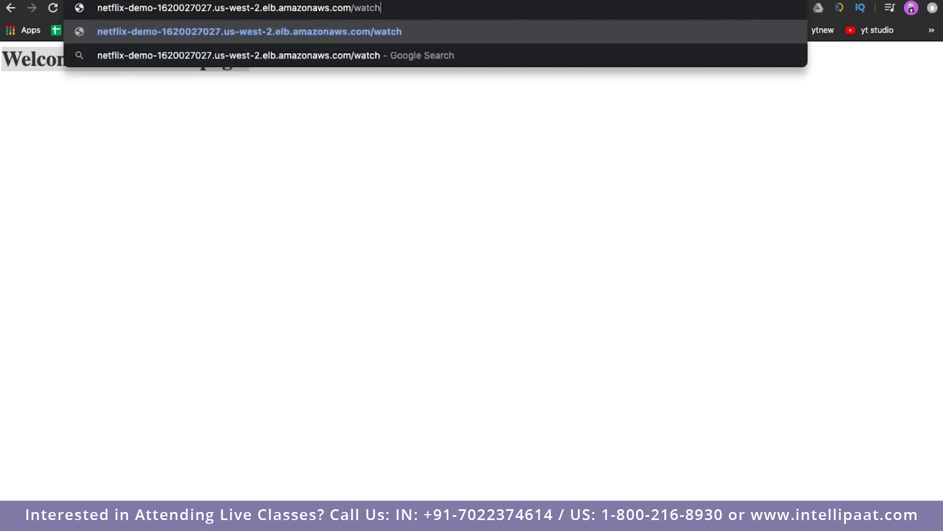
key("Return")
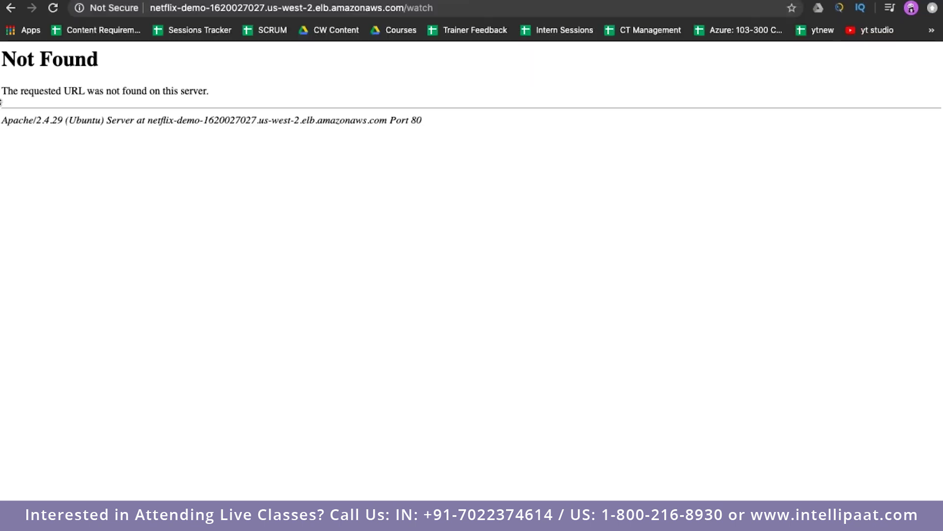
left_click_drag(1, 97, 240, 97)
left_click(288, 258)
- Switch to the terminal, change into the watch directory under /var/www/html and list its files
key("ctrl+Left")
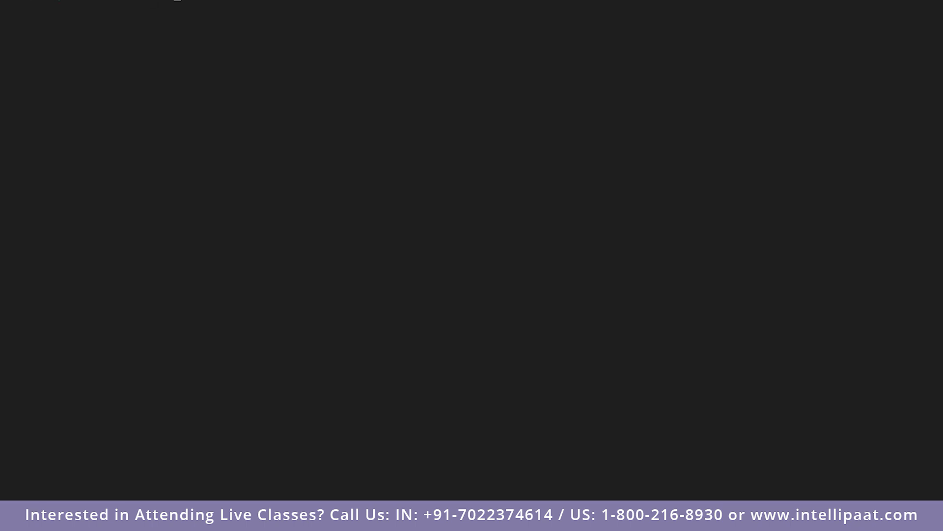
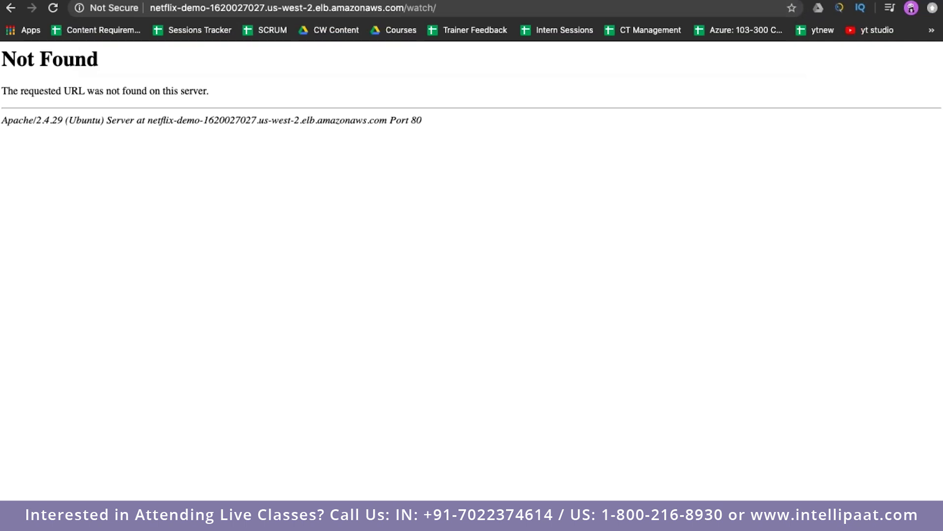
key("ctrl+Left")
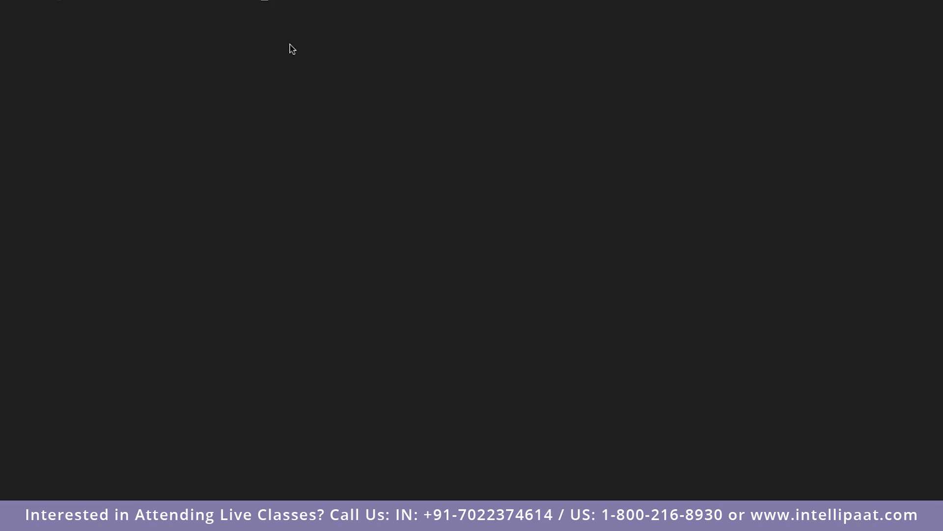
key("ctrl+super+d")
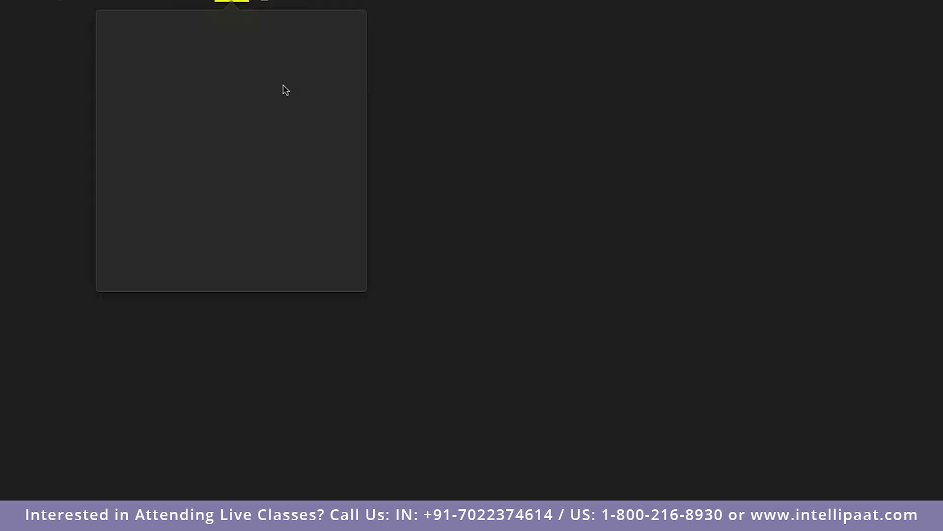
key("Escape")
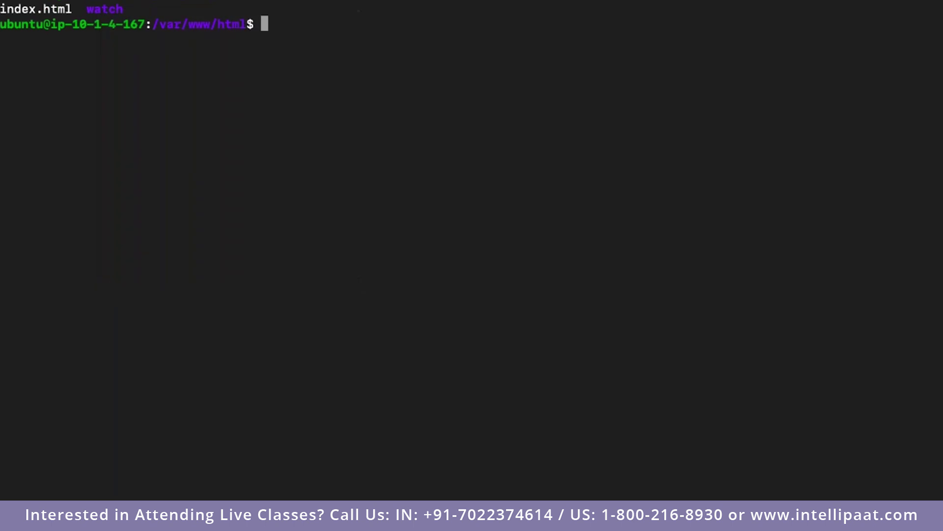
type("cd wa")
key("Tab")
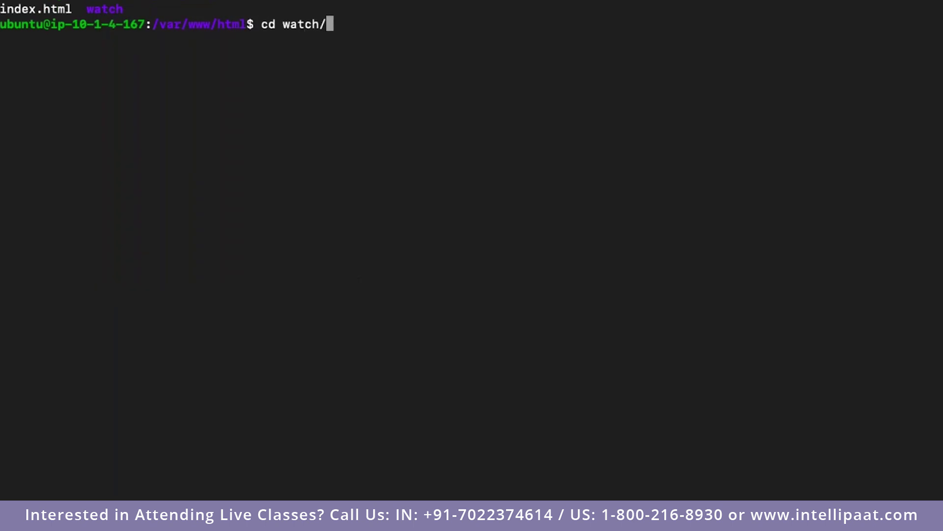
key("Return")
type("ls")
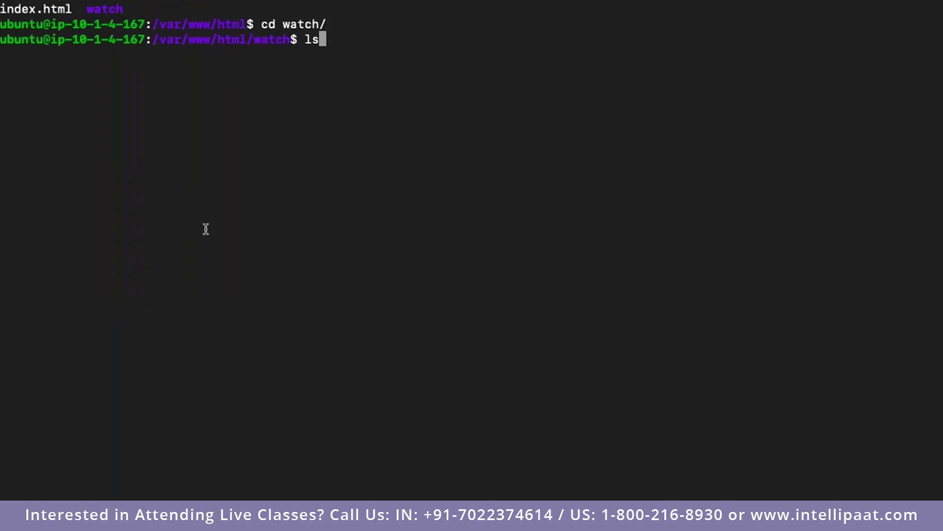
key("Return")
double_click(11, 62)
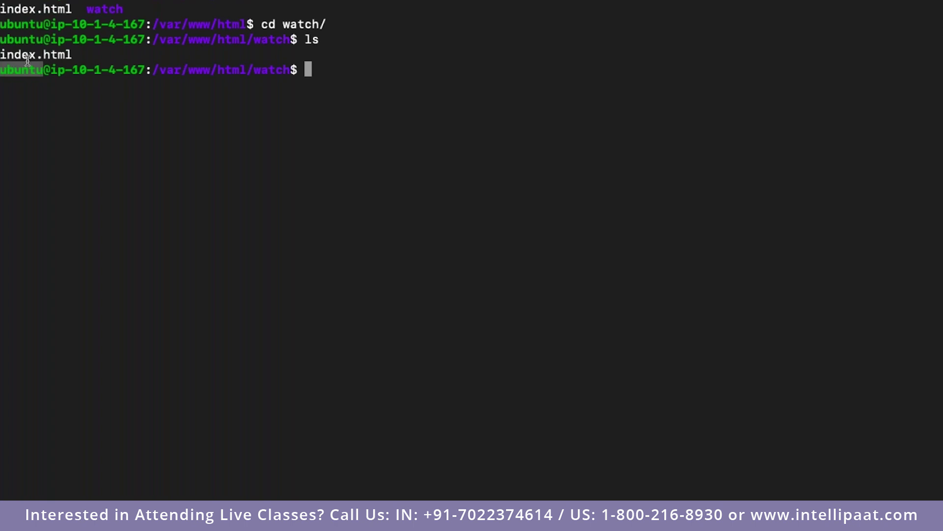
double_click(28, 54)
- Return to the browser's EC2 console and open the rules of netflix-demo's HTTP:80 listener
key("ctrl+Right")
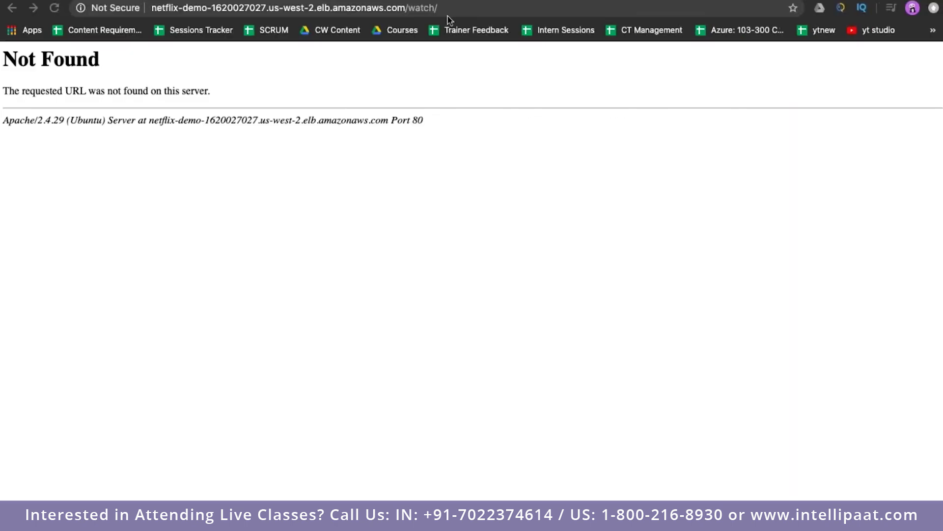
key("ctrl+Tab")
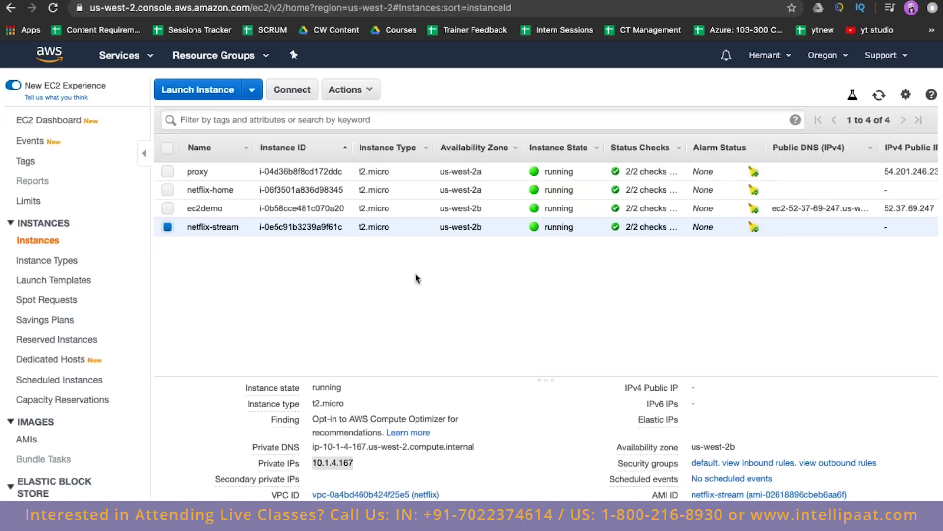
scroll(49, 417, "down", 3)
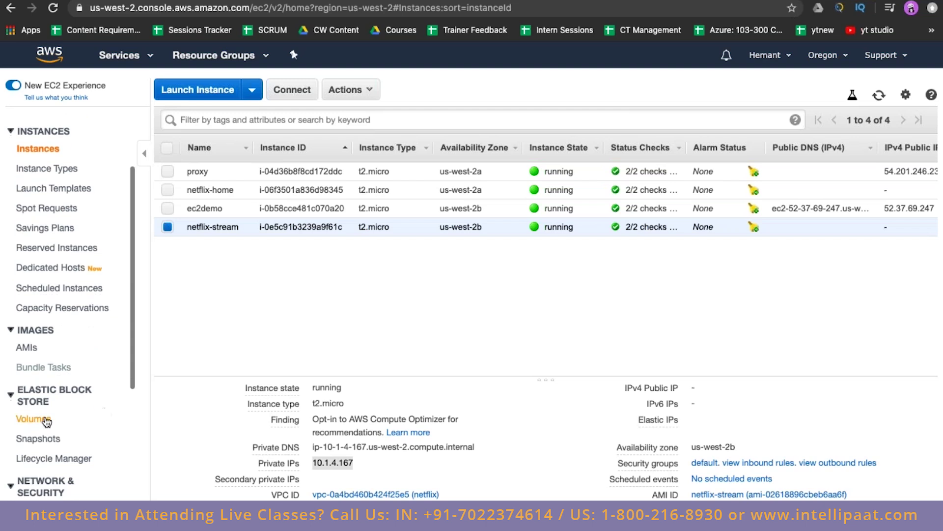
scroll(69, 418, "down", 9)
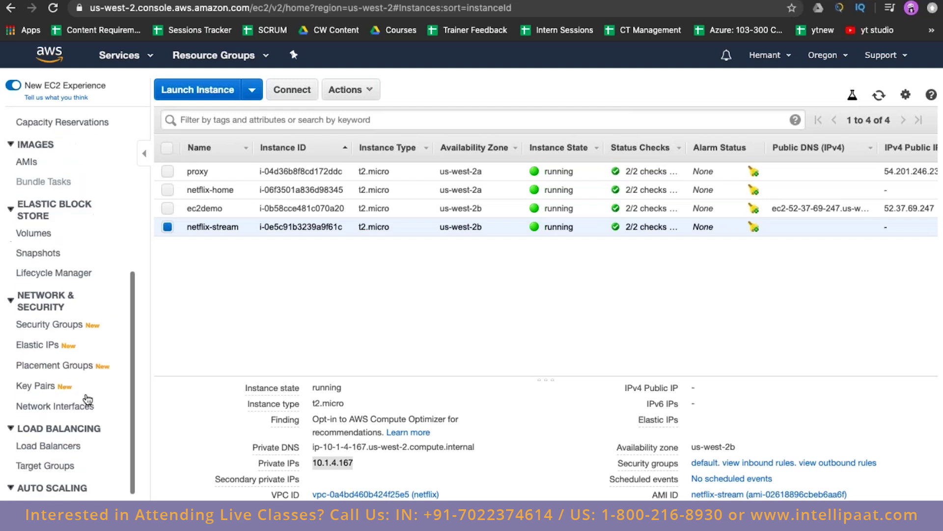
scroll(59, 443, "up", 10)
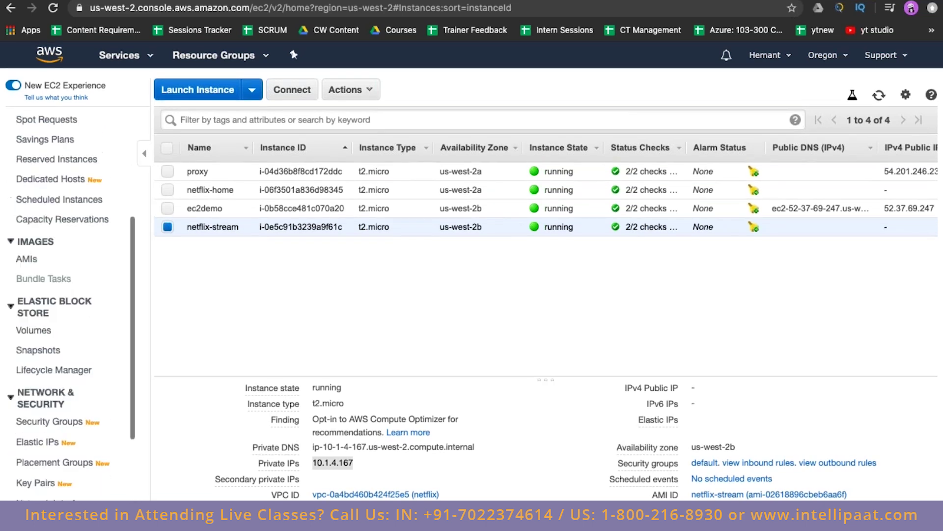
scroll(49, 462, "up", 3)
scroll(49, 462, "down", 8)
scroll(69, 443, "down", 3)
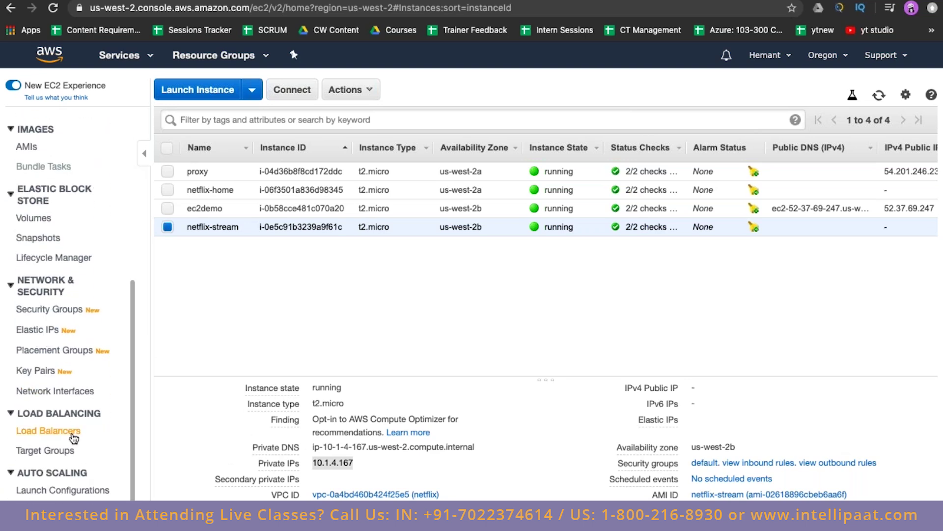
left_click(73, 435)
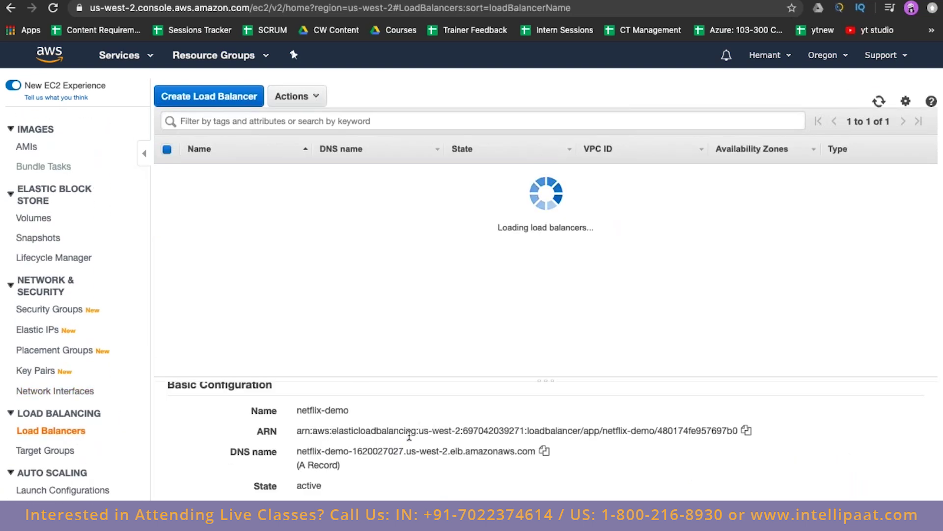
left_click(266, 422)
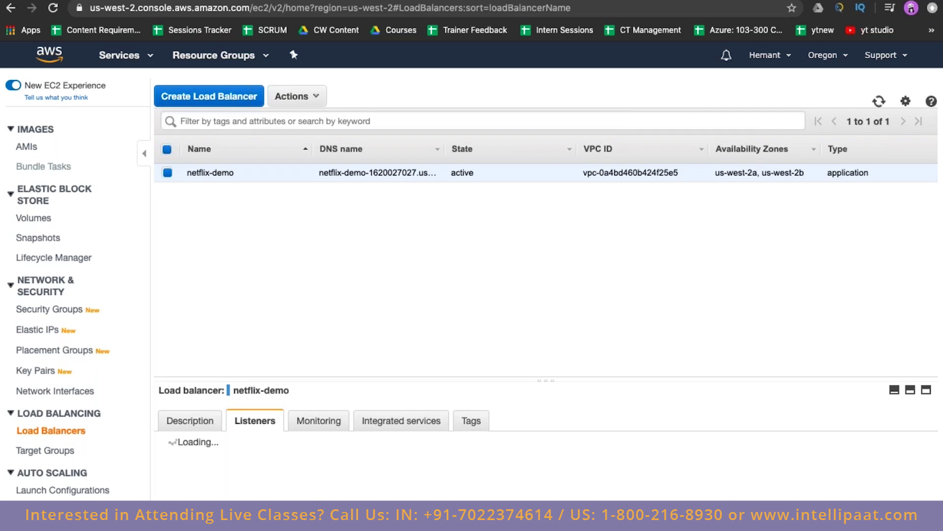
scroll(500, 498, "down", 2)
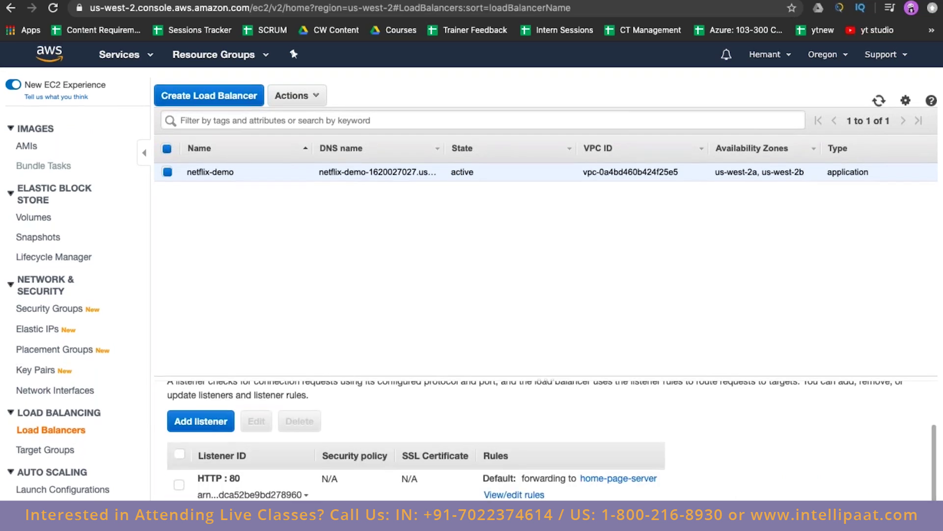
left_click(500, 496)
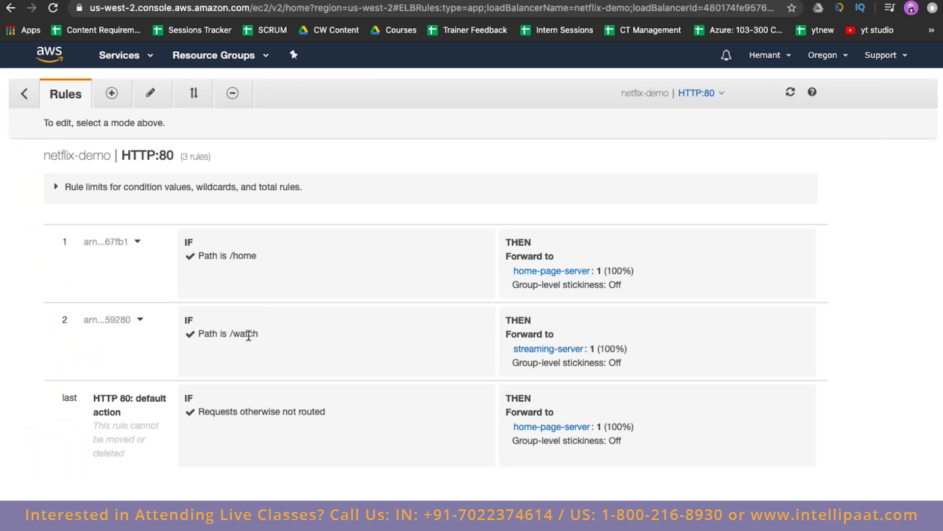
- Check the registered target and its health status in the streaming-server target group, and recheck the /watch rule that forwards to it
left_click(530, 350)
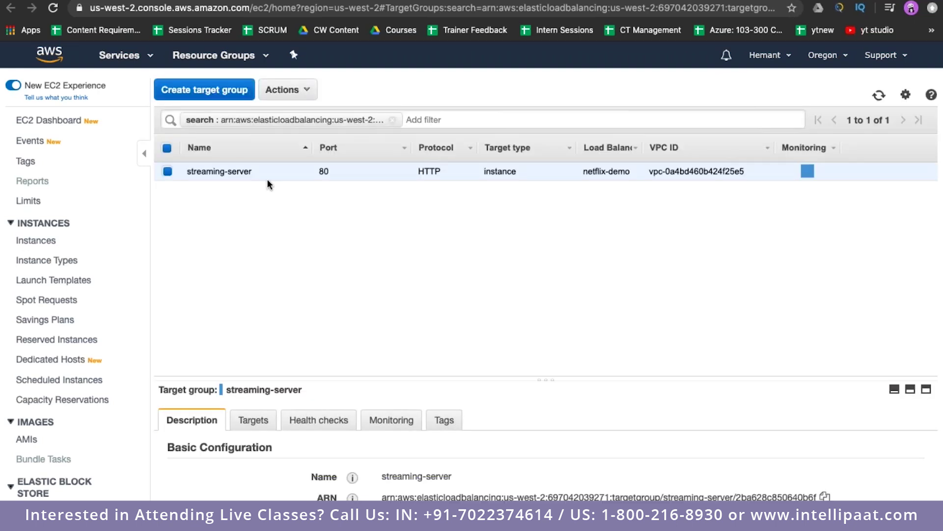
left_click(253, 420)
scroll(383, 420, "down", 3)
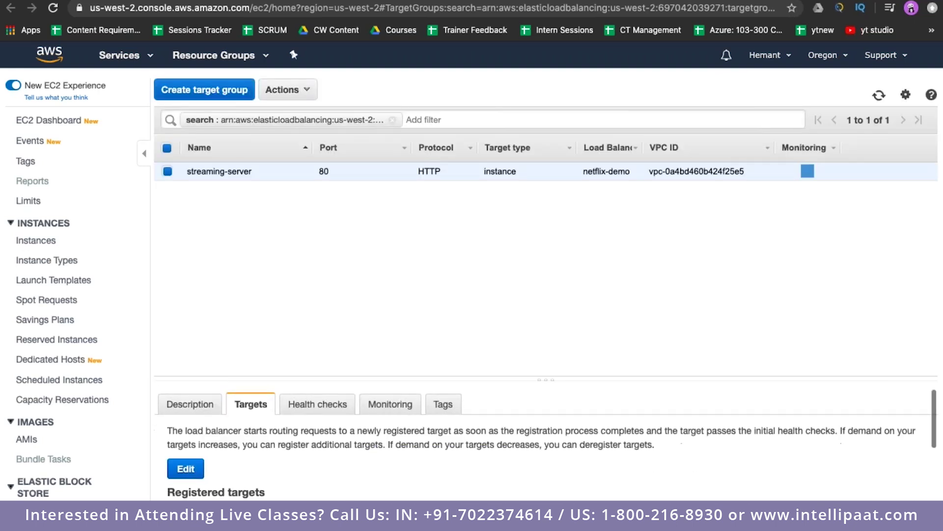
double_click(337, 475)
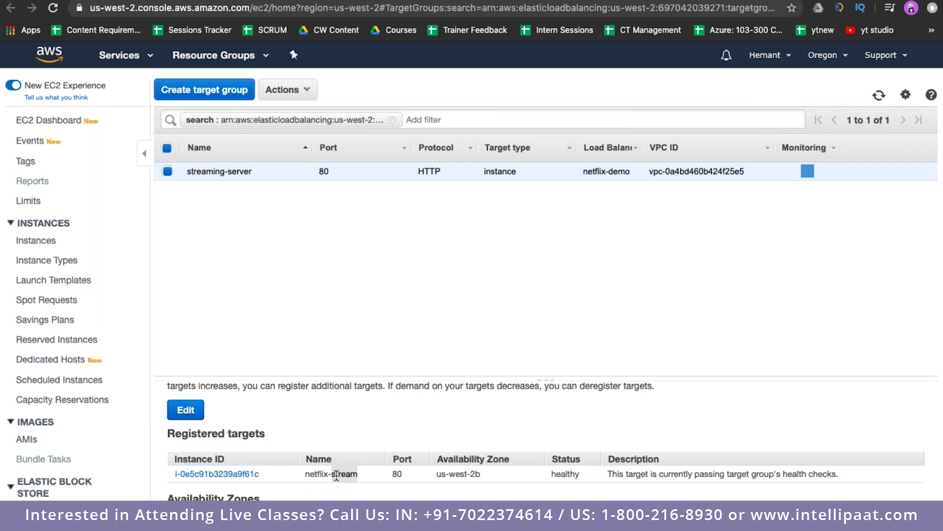
double_click(570, 474)
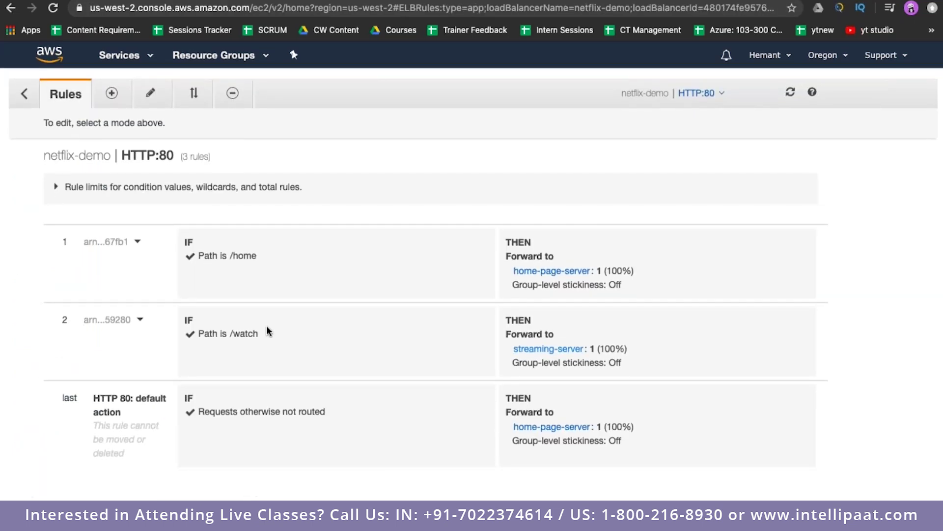
double_click(249, 334)
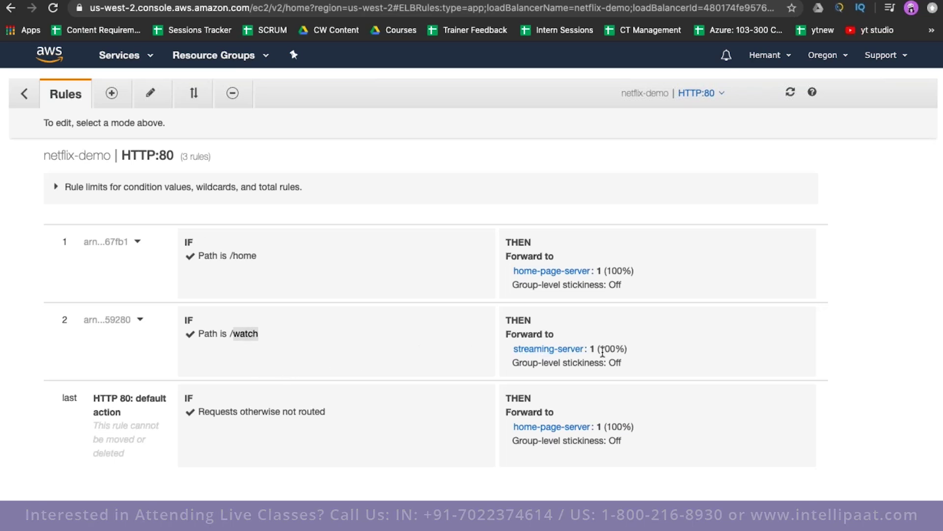
left_click_drag(602, 350, 624, 350)
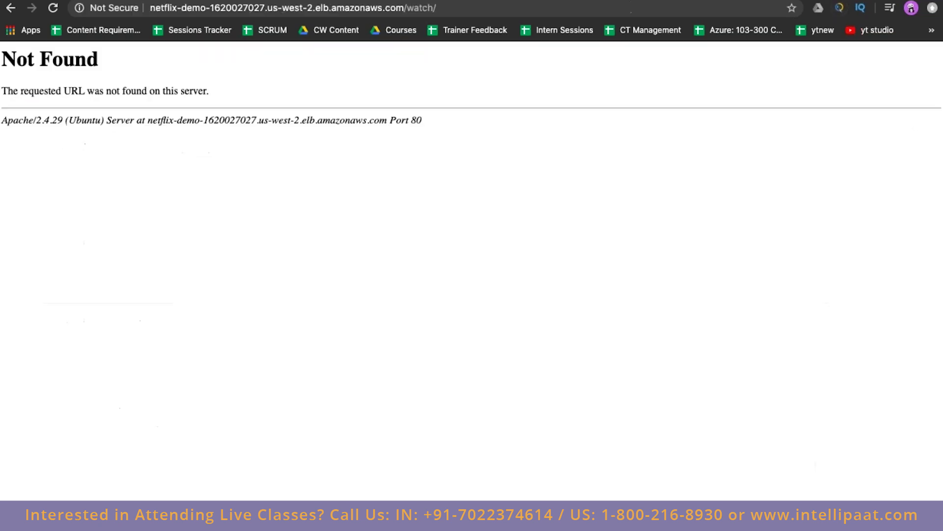
- Request the load balancer's /watch/ path again in its browser tab
left_click_drag(411, 6, 448, 5)
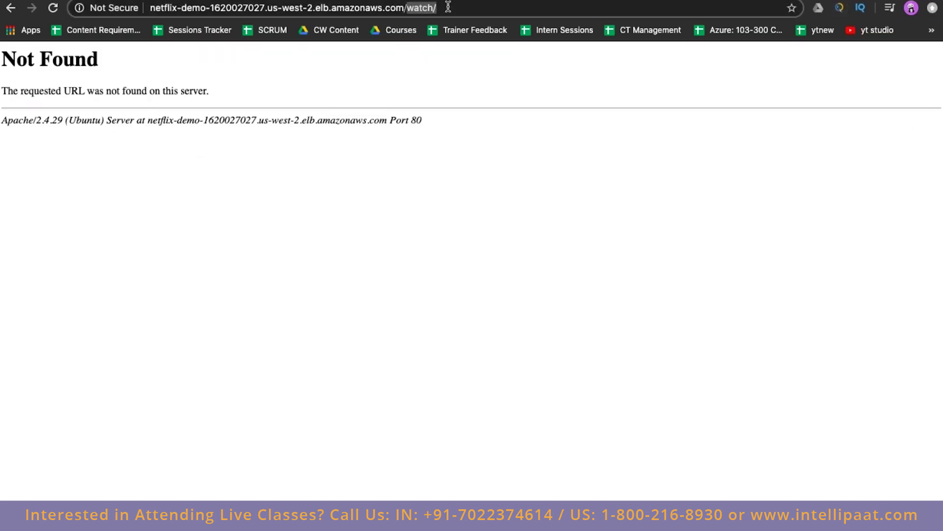
key("BackSpace")
type("watch/")
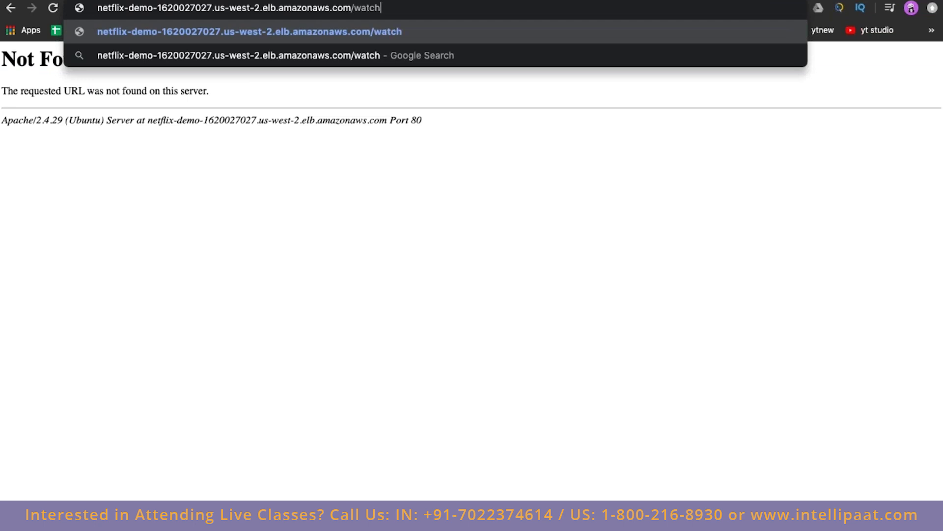
key("Return")
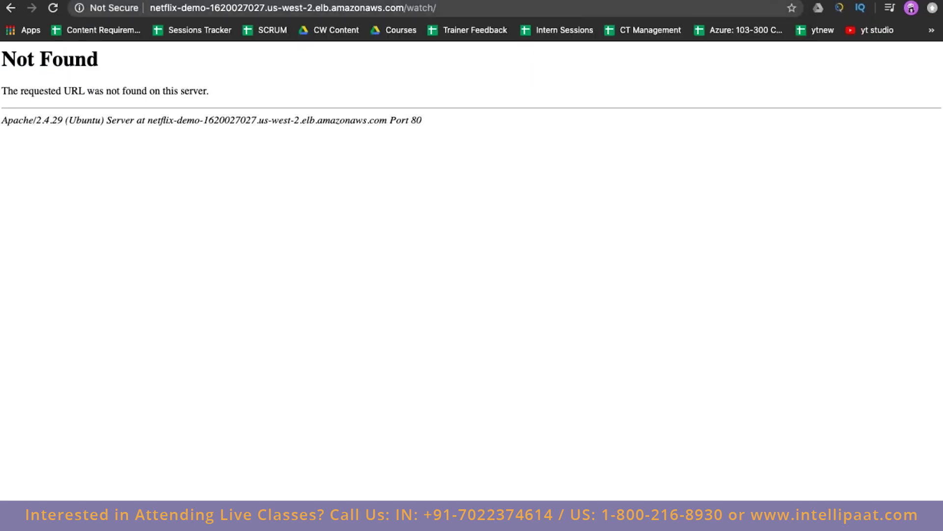
- Edit the first HTTP:80 listener rule so its path condition is /home* and save the rule
key("ctrl+Tab")
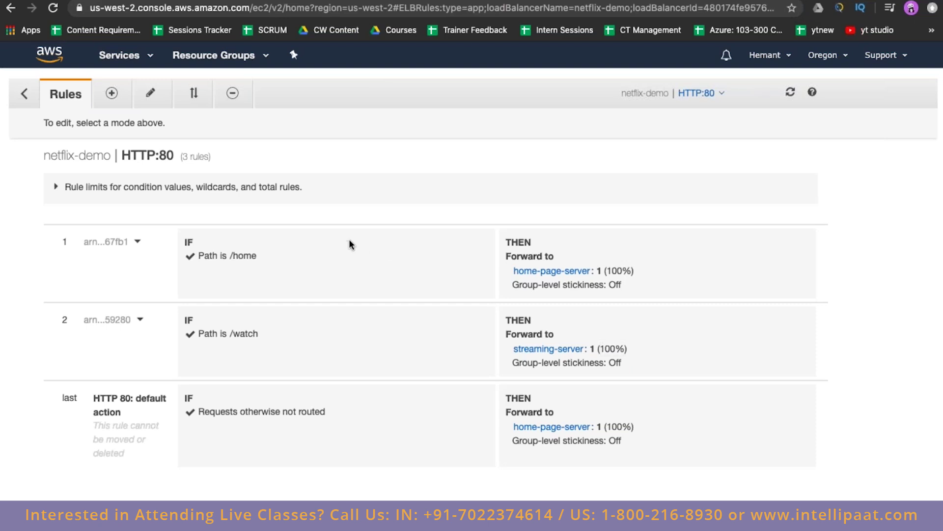
left_click(151, 96)
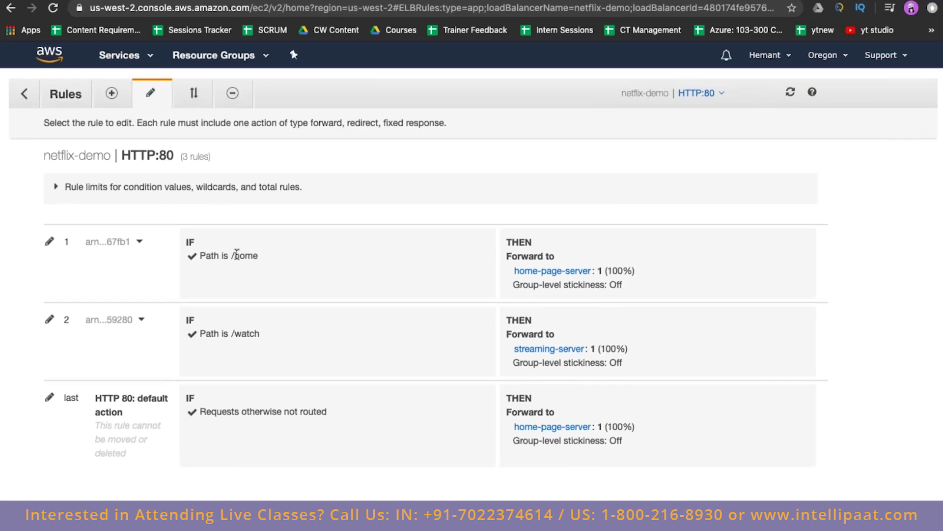
left_click(51, 243)
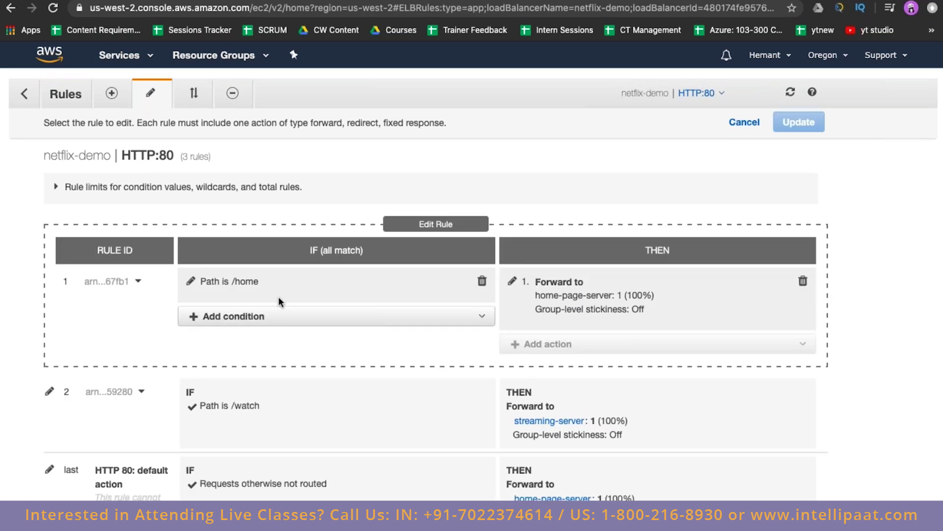
left_click(191, 281)
left_click(256, 309)
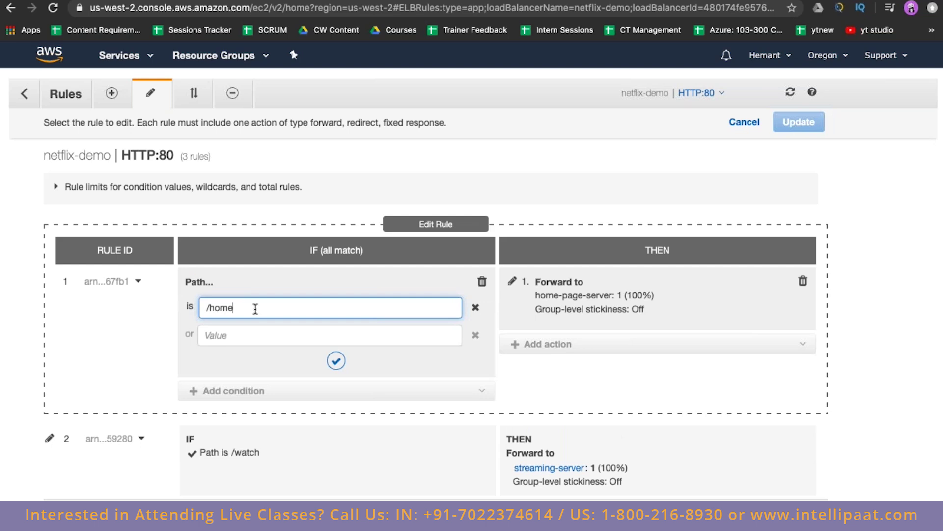
type("*")
left_click(337, 361)
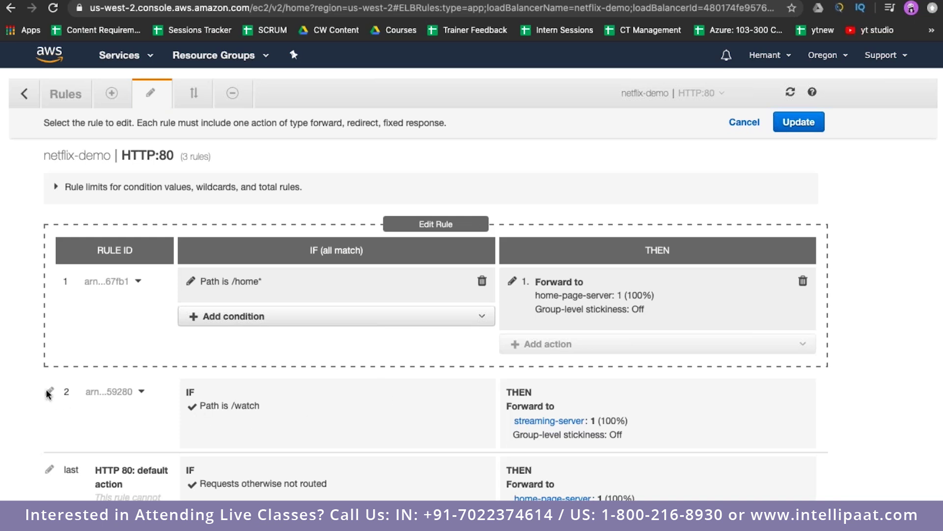
left_click(800, 122)
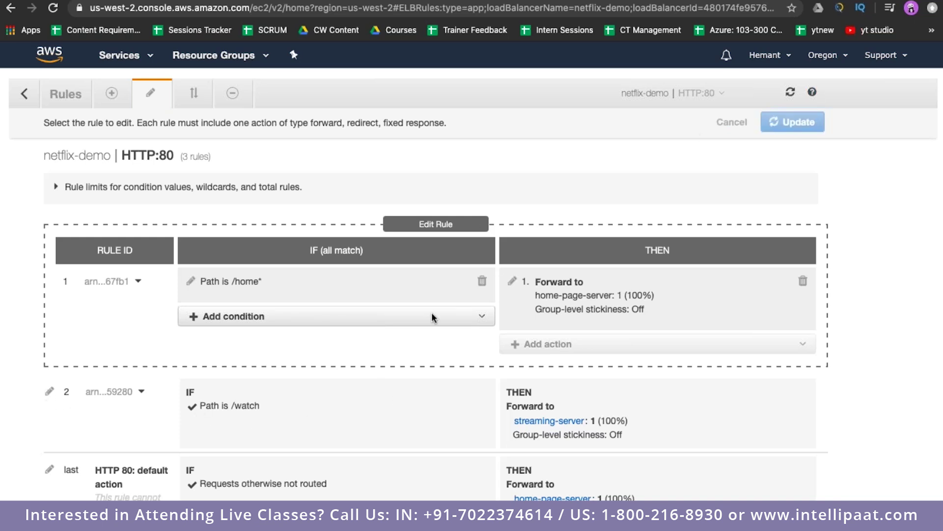
- Set the second listener rule's path condition to /watch* and save the rule
left_click(50, 322)
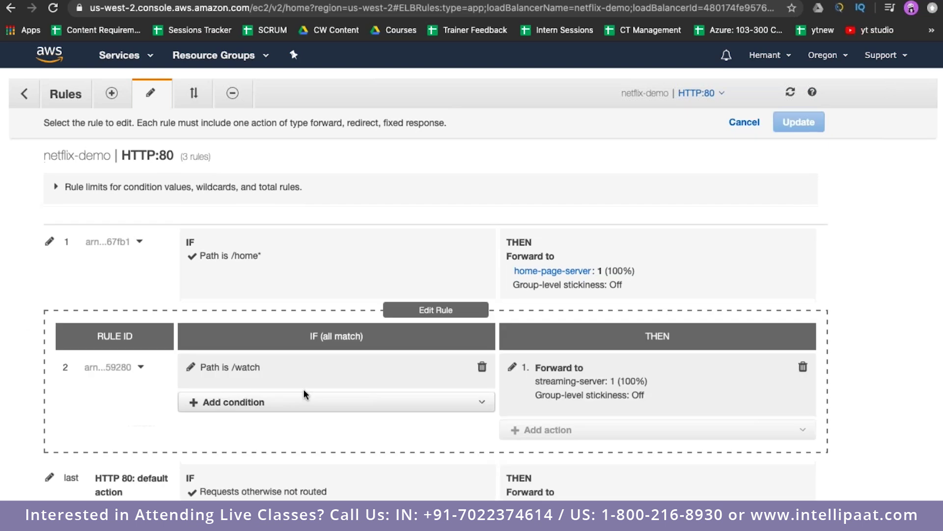
left_click(191, 368)
left_click(254, 391)
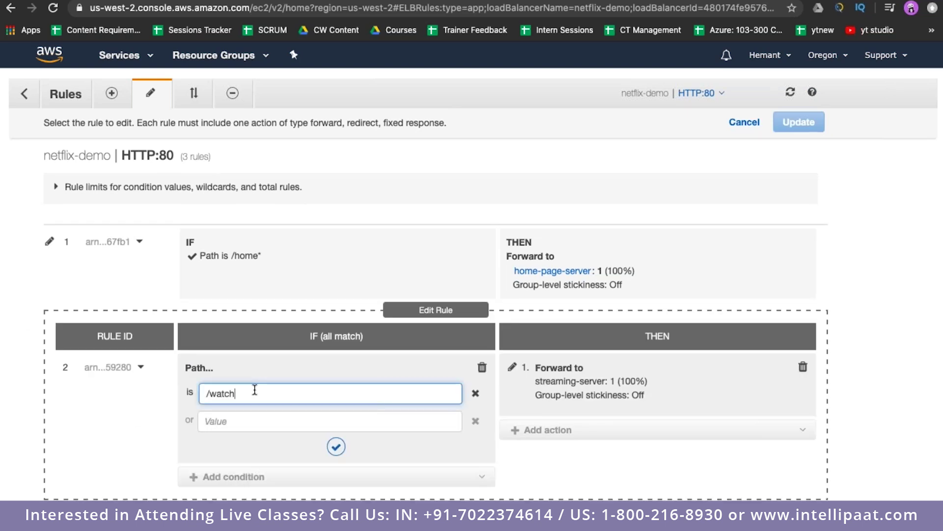
type("*")
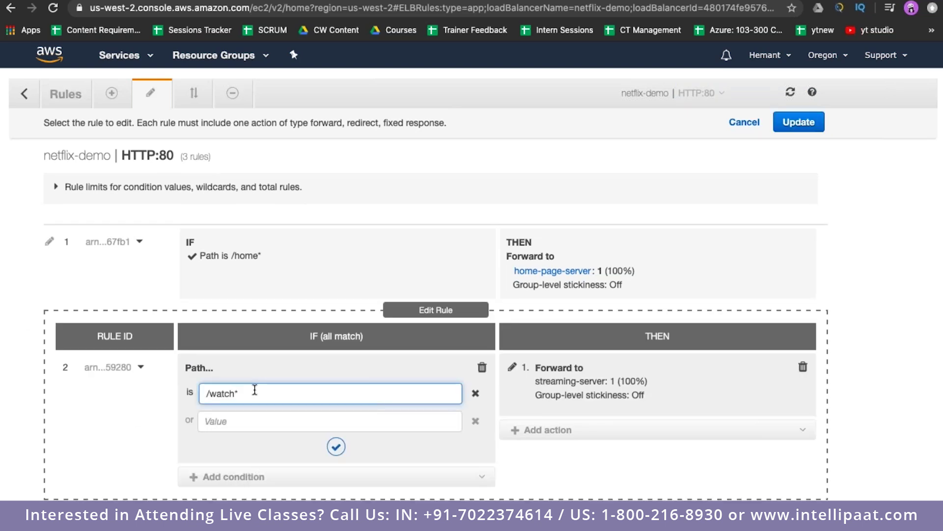
left_click(337, 447)
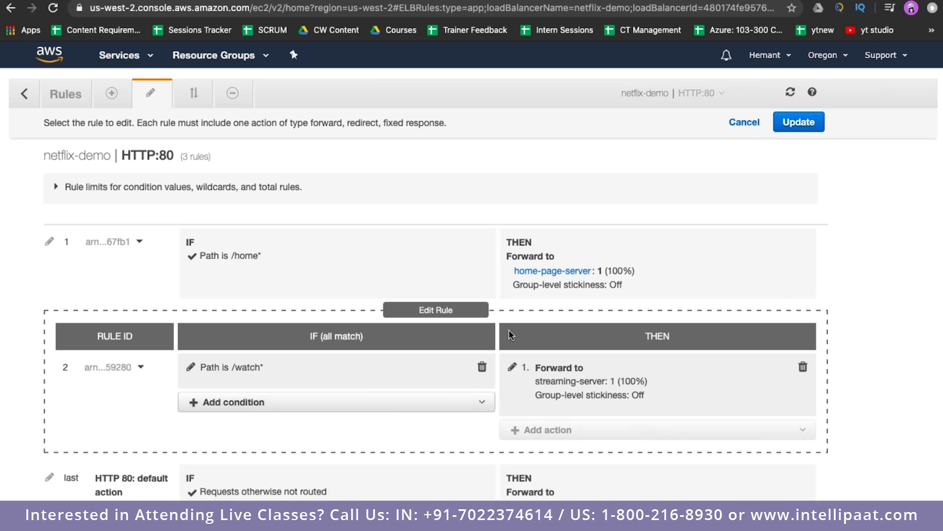
left_click(799, 122)
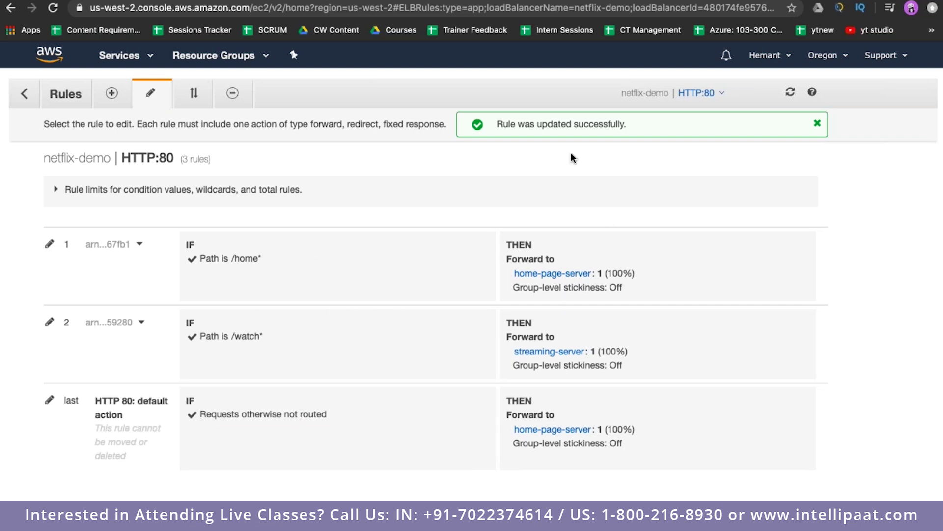
- Reload the load balancer's /watch/ address and check which page it serves
mouse_move(621, 19)
key("ctrl+Tab")
left_click(489, 8)
key("Return")
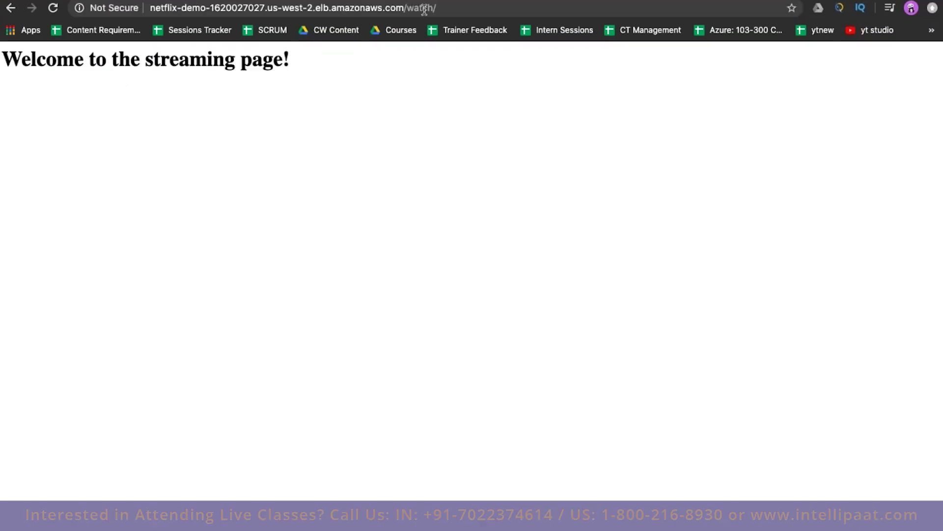
left_click_drag(156, 8, 447, 5)
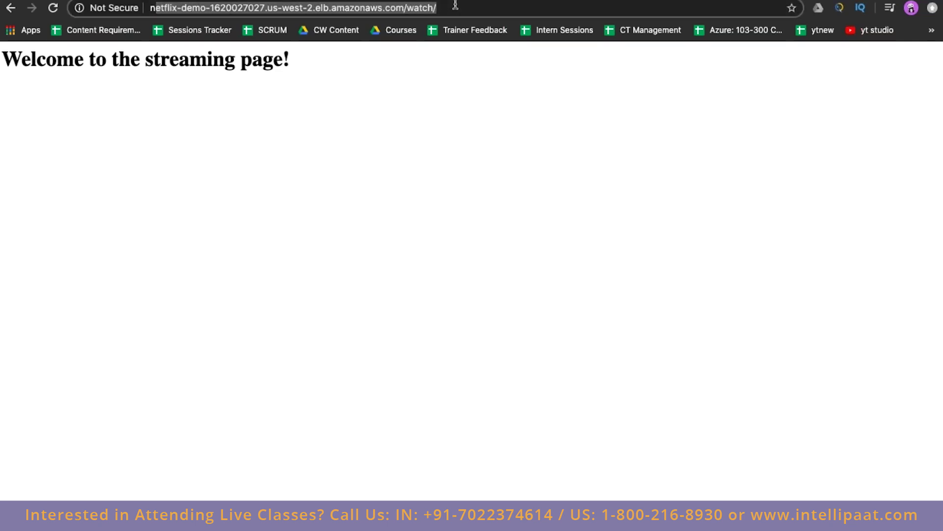
key("Escape")
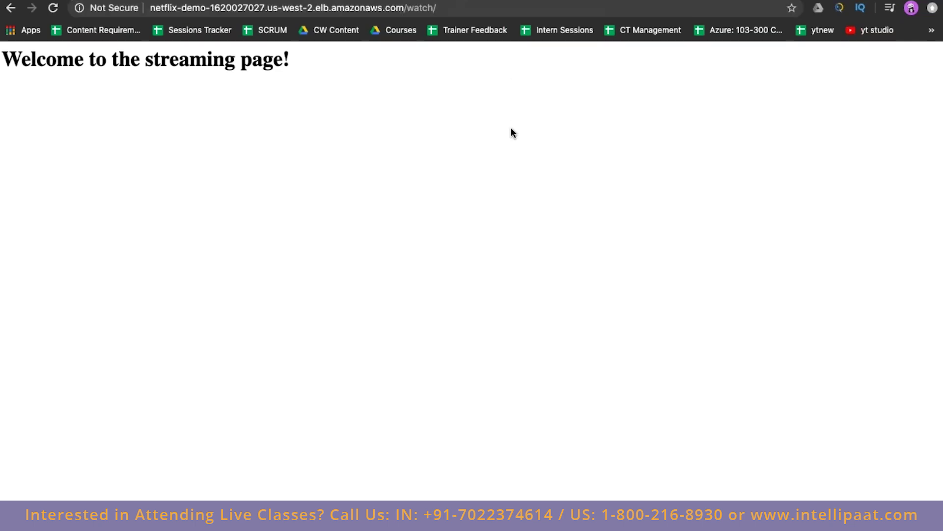
- Switch to the terminal and exit the SSH session on the 10.1.4.167 streaming server
key("super+Tab")
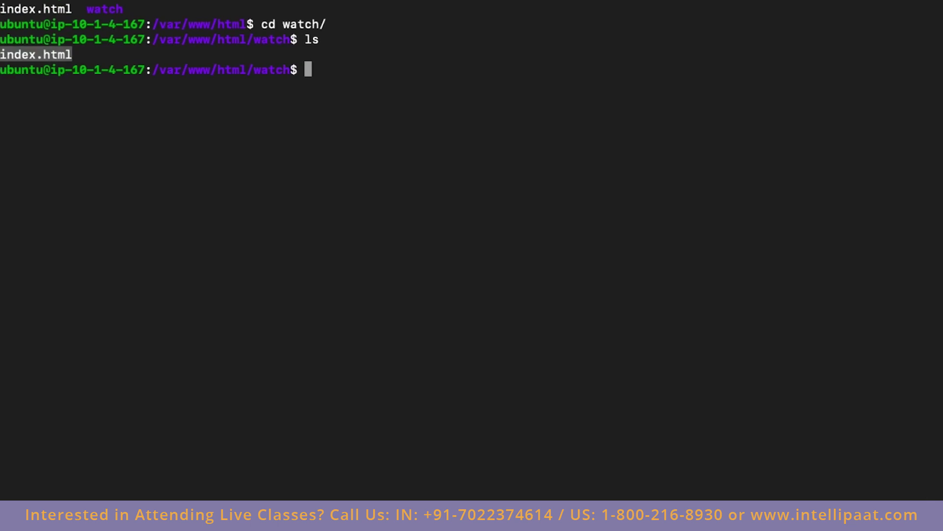
type("exit")
key("Return")
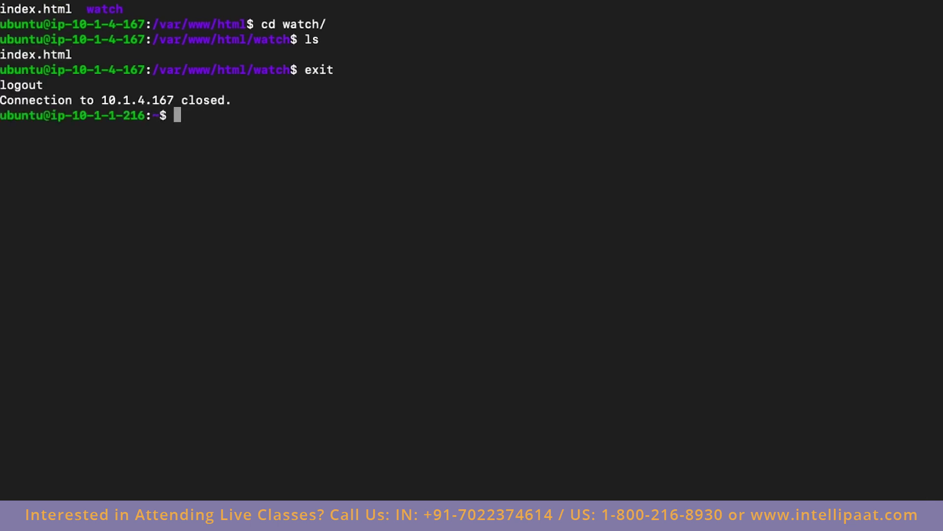
- Recall the SSH command that uses ./netflix-demo.pem and remove its target IP address
type("clear")
key("Up")
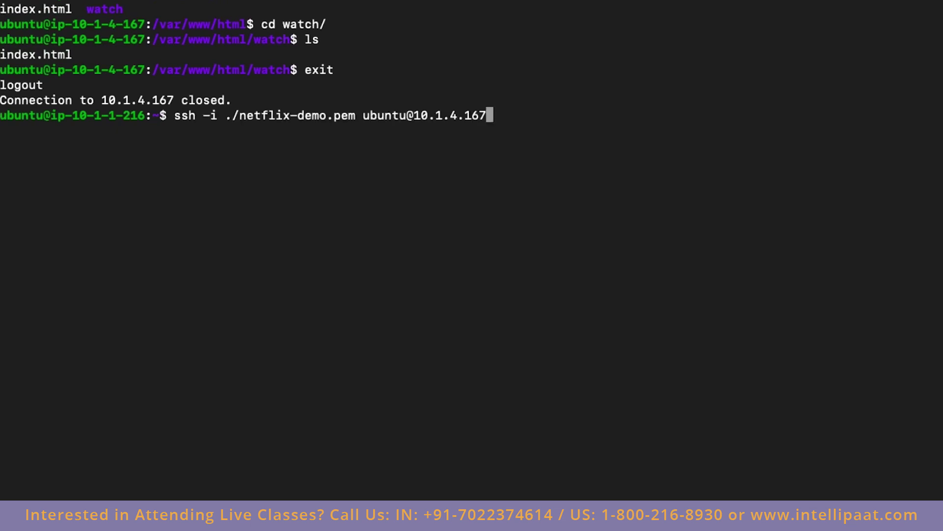
key("BackSpace")
key("BackSpace")
key("BackSpace")
key("BackSpace")
key("BackSpace")
key("BackSpace")
key("BackSpace")
key("BackSpace")
key("BackSpace")
key("BackSpace")
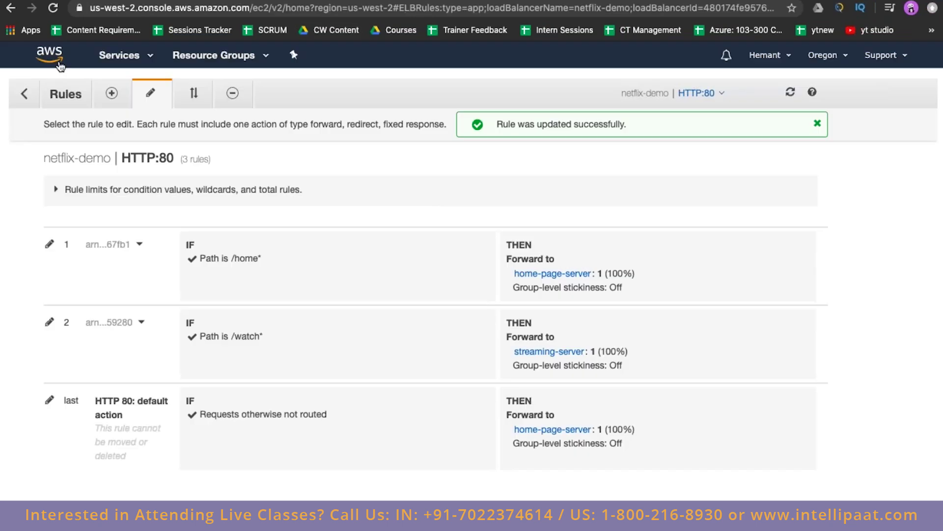
- Switch to the AWS console, open the EC2 instances list, and copy the netflix-home instance's private IP
left_click(59, 64)
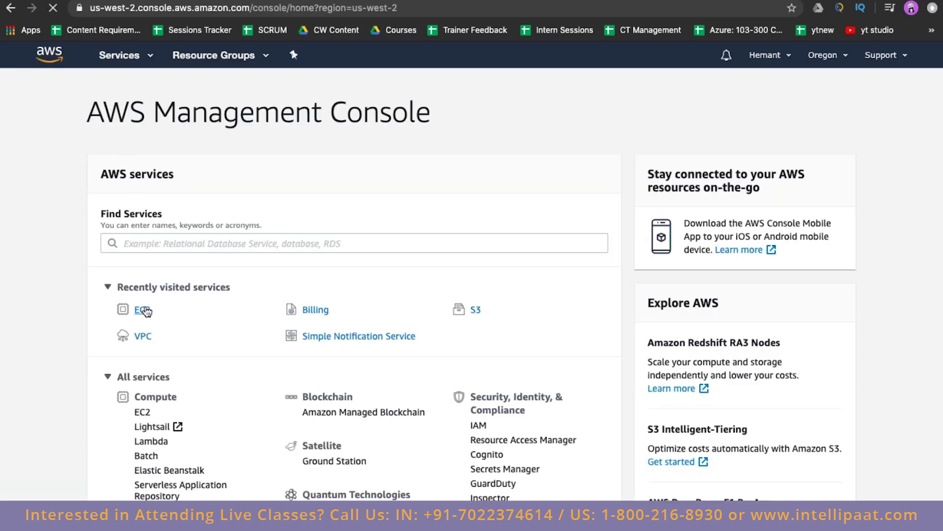
left_click(202, 302)
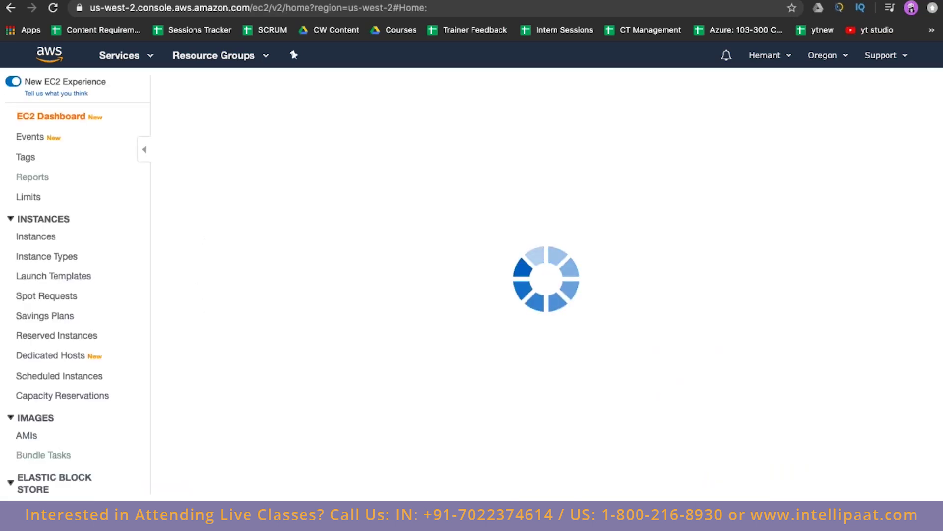
left_click(234, 252)
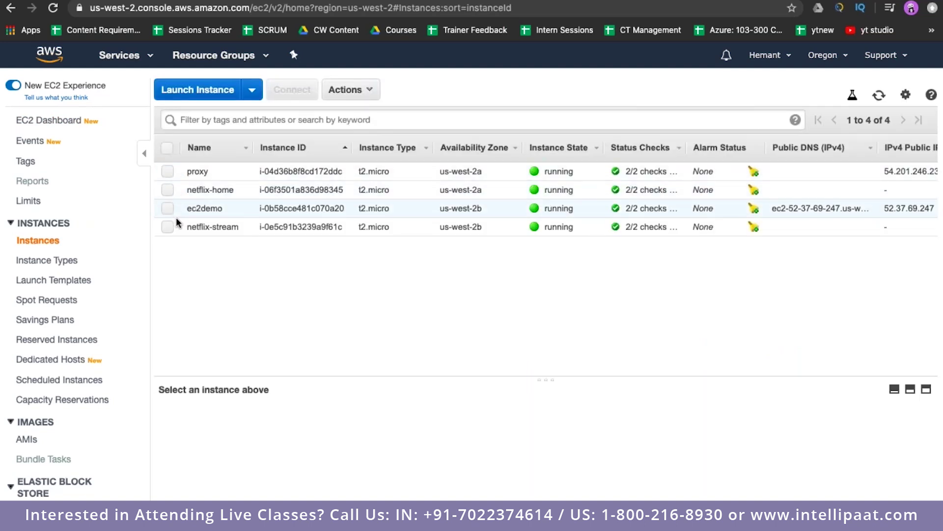
left_click(178, 190)
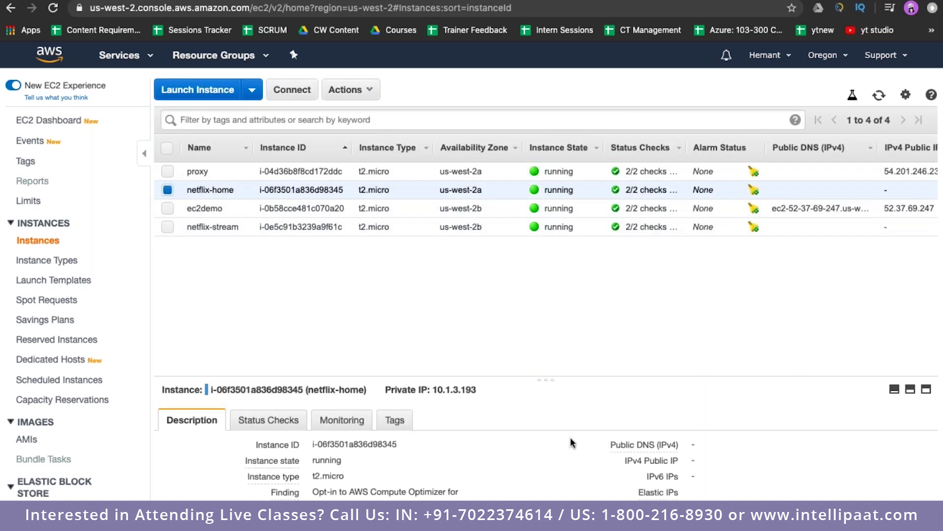
scroll(572, 442, "down", 3)
double_click(346, 470)
key("super+c")
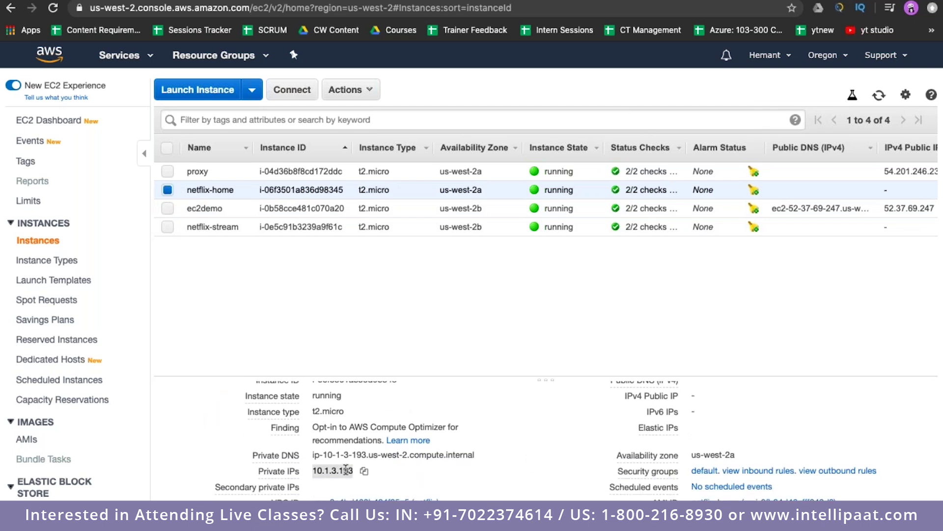
key("super+Tab")
type("@")
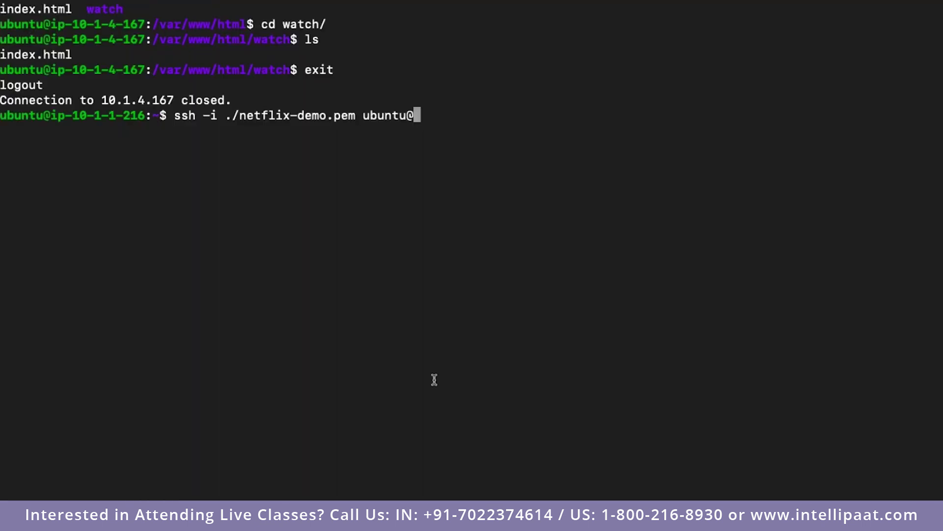
key("super+v")
key("Return")
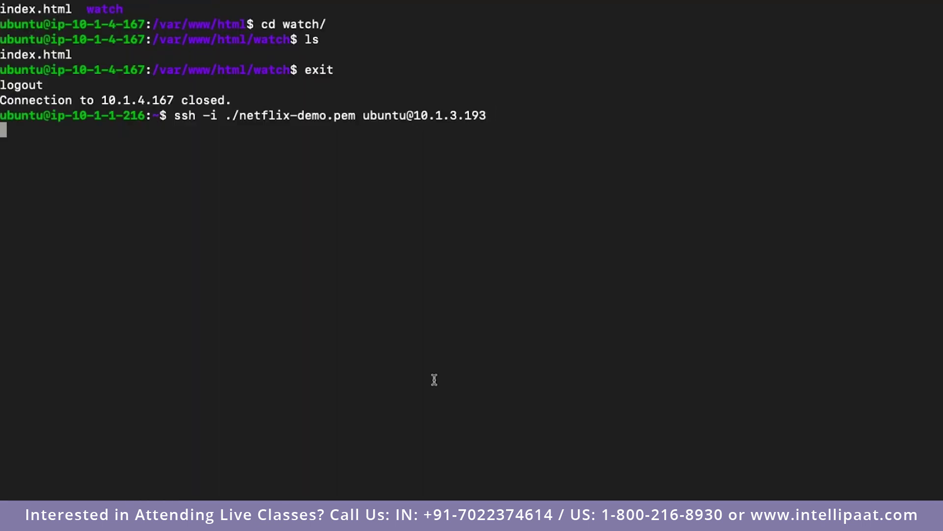
- Change to the /var/www/html/ directory and create a home directory there with sudo
type("cd .")
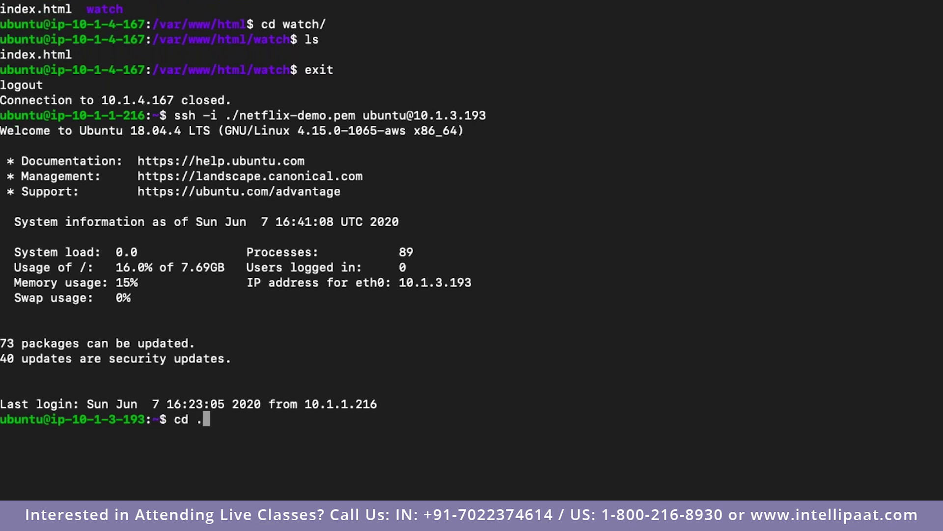
key("BackSpace")
type("/var/www/")
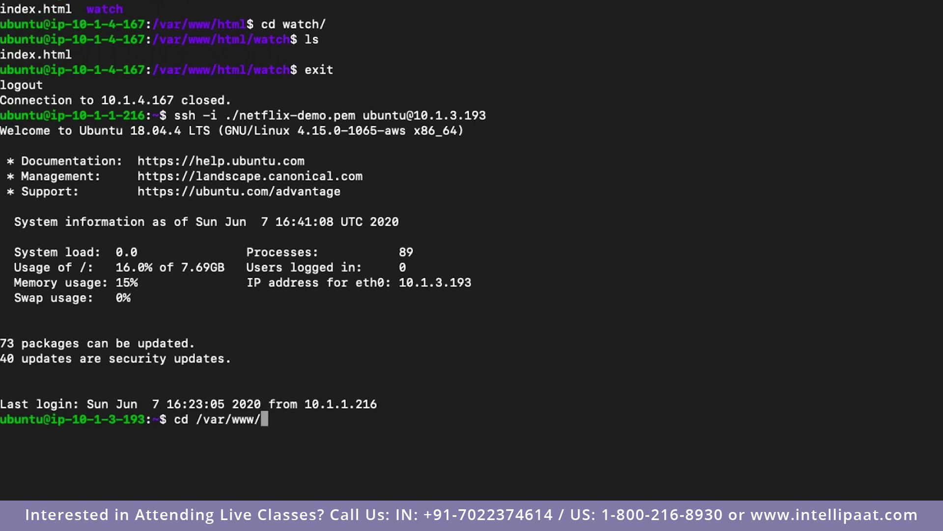
type("html/")
key("Return")
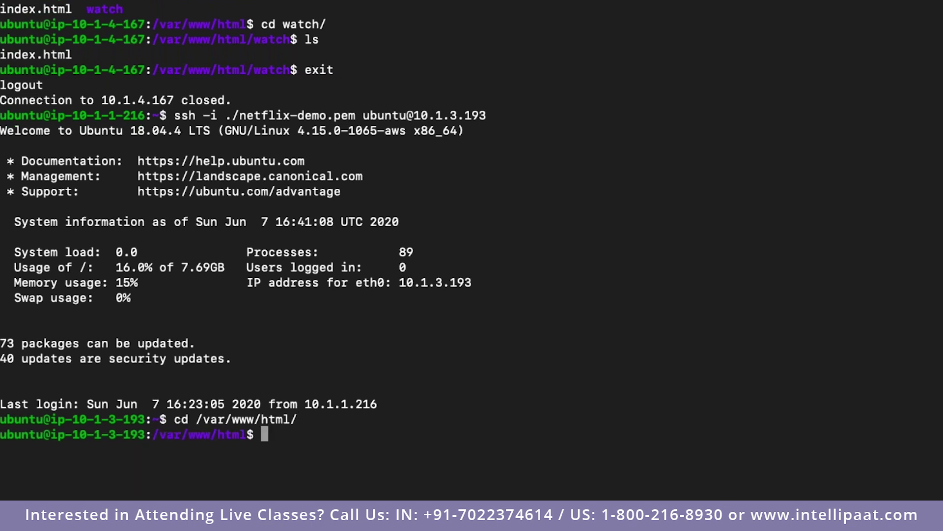
type("sudo mkdir home")
key("Return")
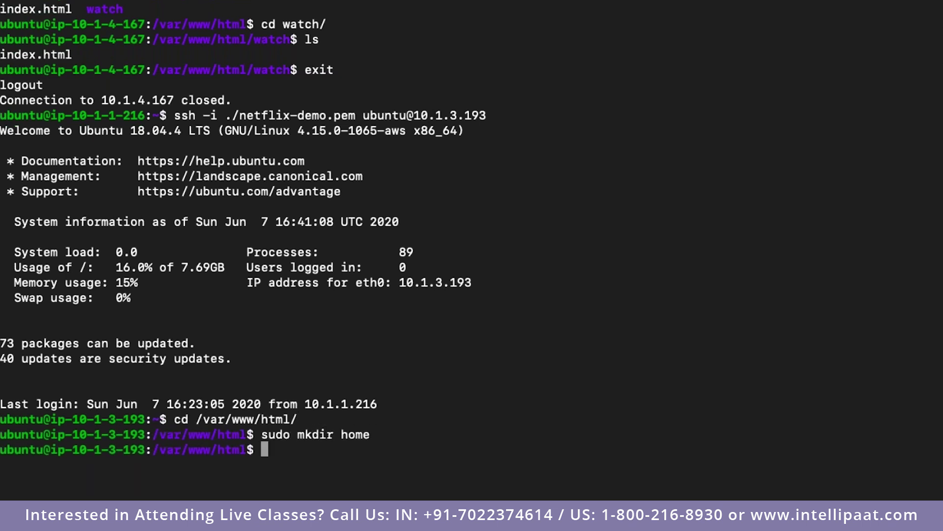
- Copy index.html into the ./home/ directory, using sudo for the required write permission
type("cp index.html ./home/")
key("Return")
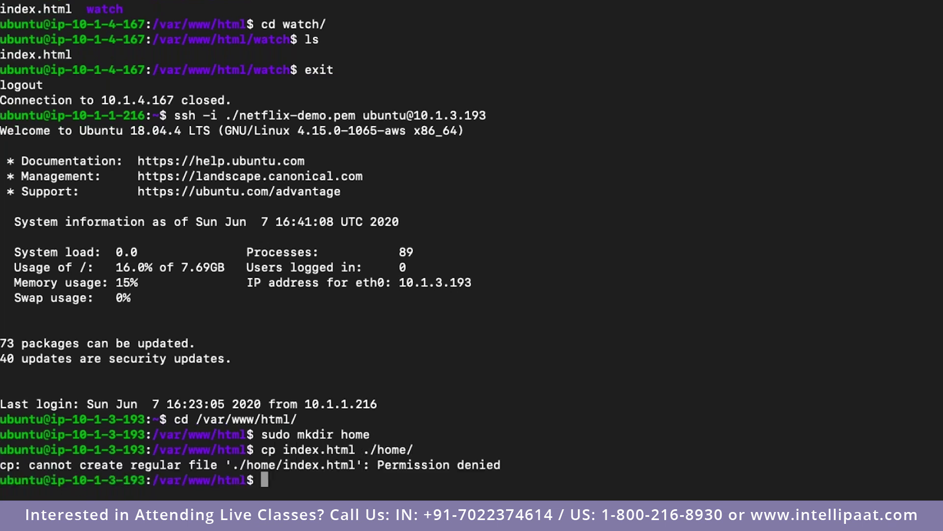
key("Up")
key("Left")
key("Left")
key("Left")
key("Left")
key("Left")
key("Left")
key("Left")
key("Left")
key("Left")
key("Left")
key("Left")
key("Left")
key("Left")
key("Left")
key("Left")
key("Left")
key("Left")
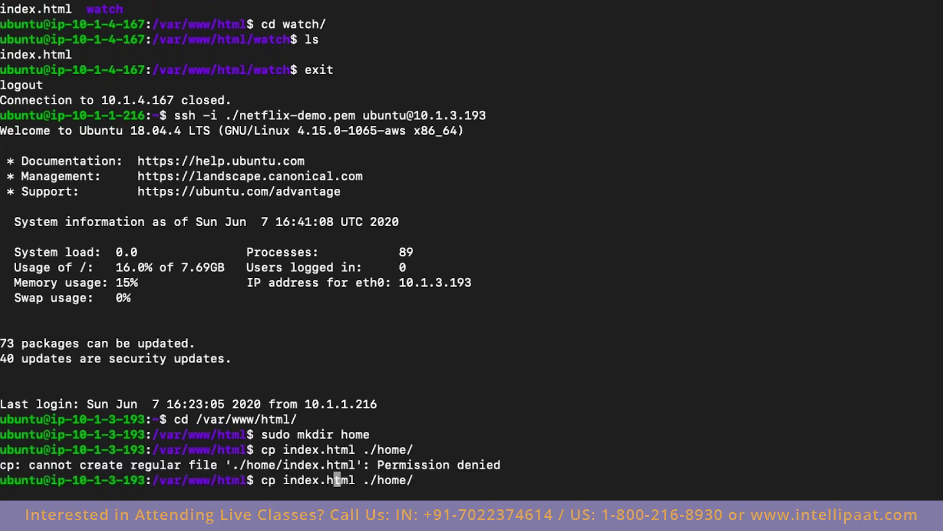
key("Left")
key("Left")
key("Left")
key("Left")
type("sudo")
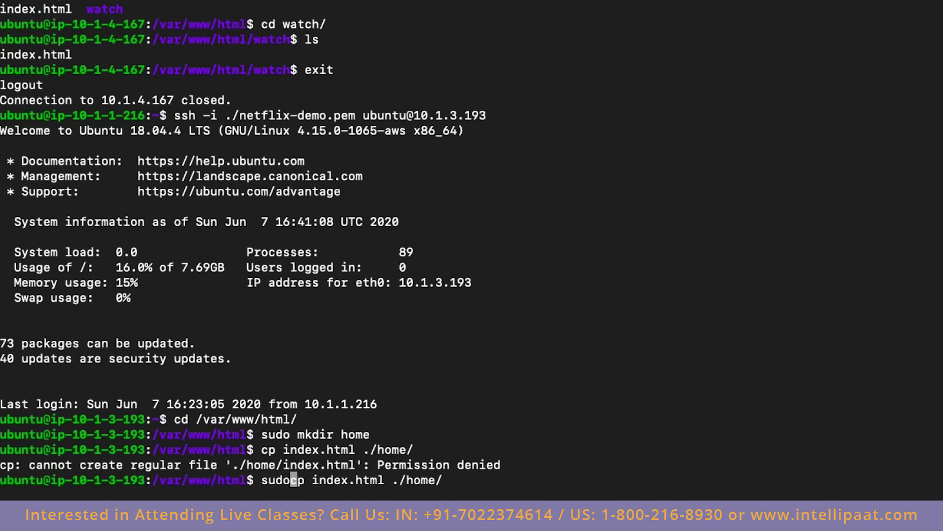
- Switch to the browser, open the netflix-demo load balancer address with the /home path, and check which page it serves
key("ctrl+Right")
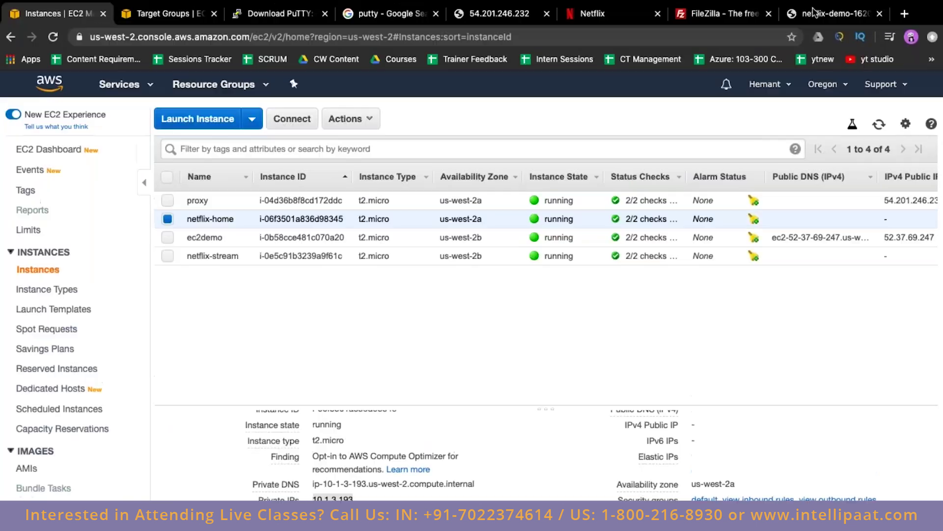
key("super+9")
left_click_drag(405, 37, 477, 38)
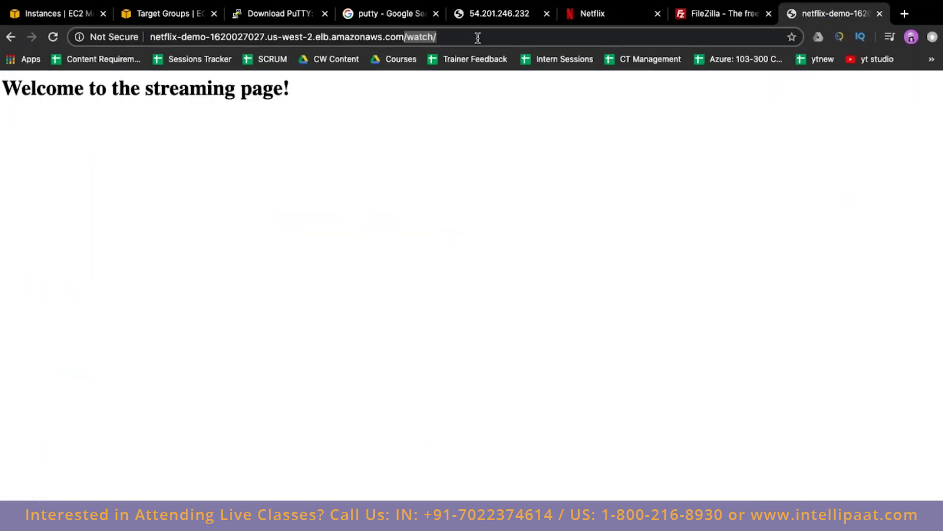
type("/home")
key("Return")
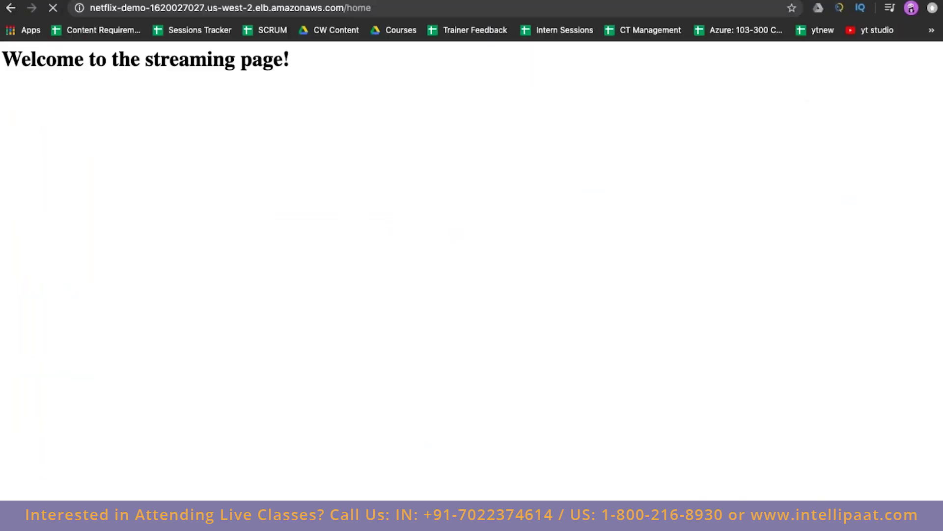
left_click_drag(286, 66, 1, 78)
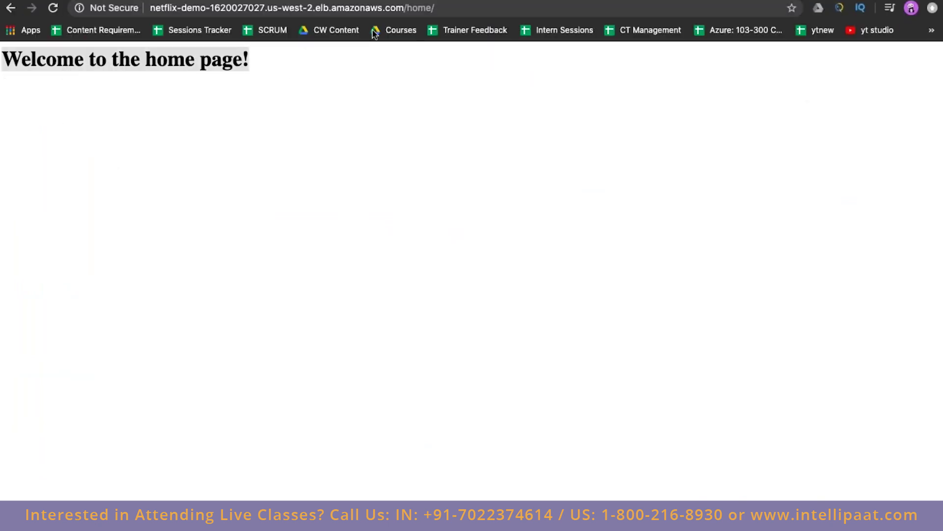
- Open the load balancer's root address without a path and check which page it serves
left_click_drag(406, 8, 462, 7)
key("BackSpace")
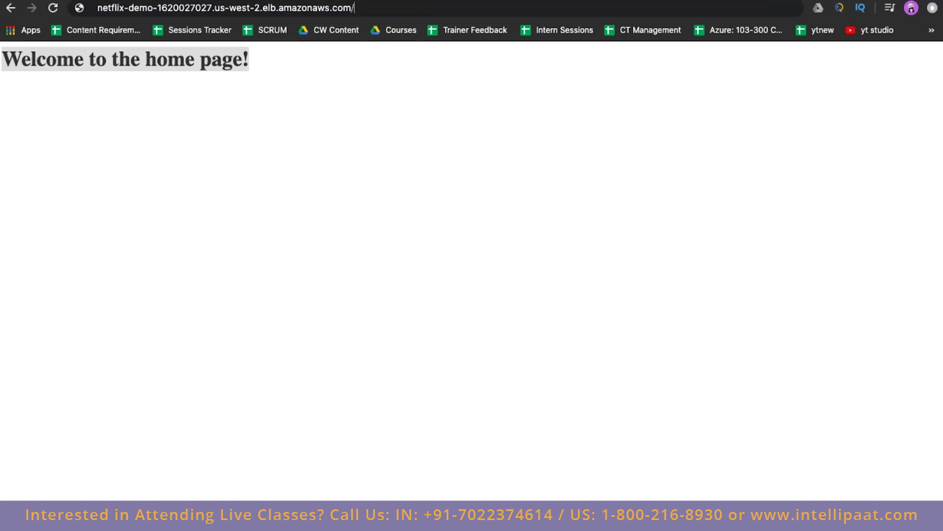
key("Return")
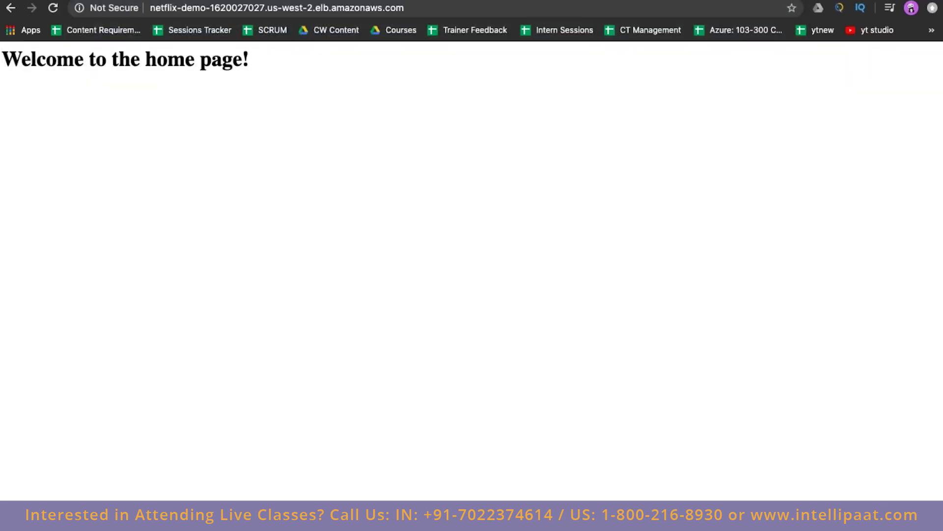
left_click_drag(266, 58, 2, 59)
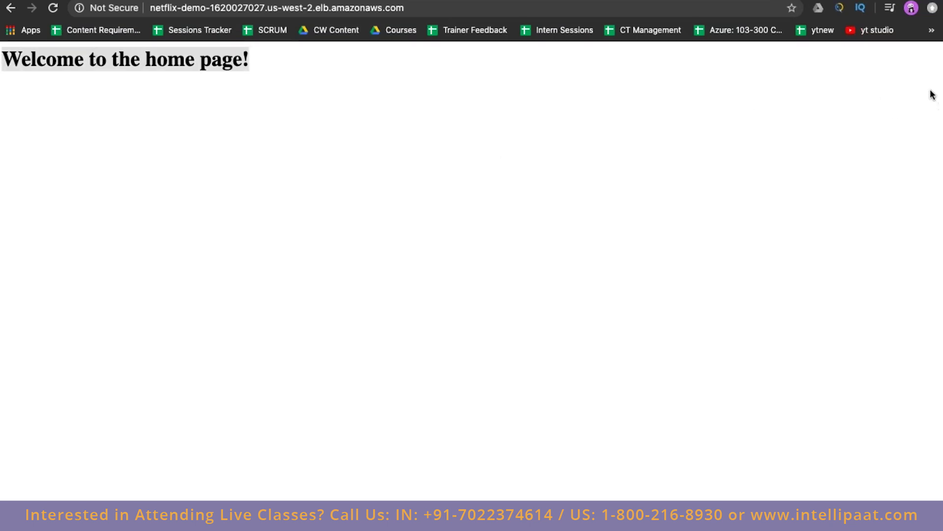
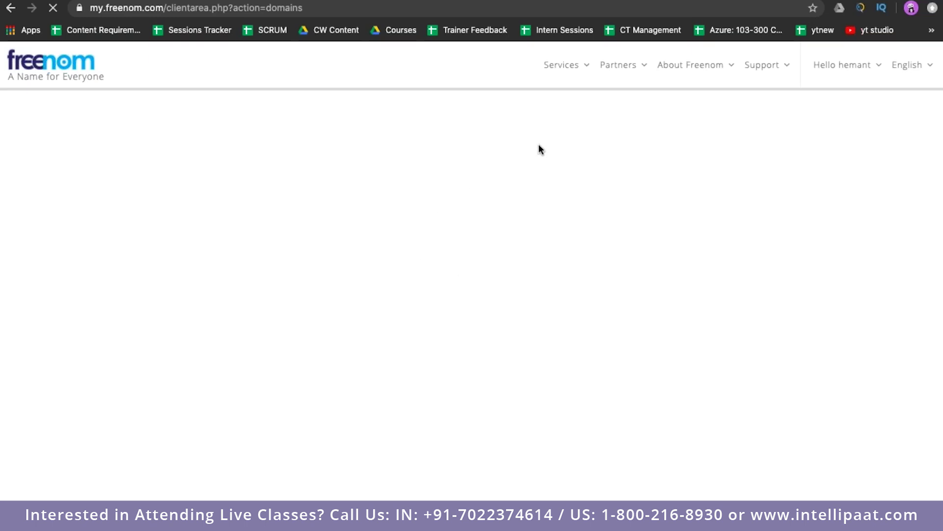
key("XF86MonBrightnessUp")
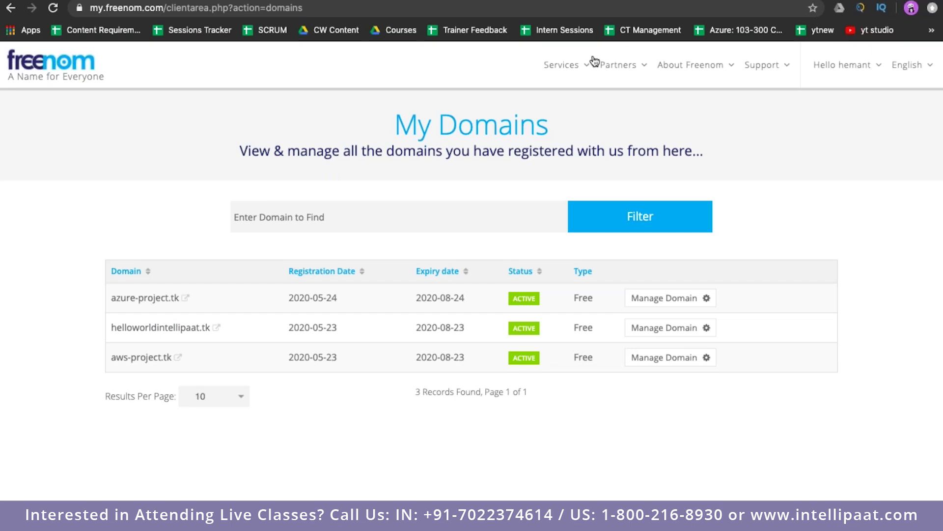
- Open Freenom's new domain registration page and check the availability of netflix-demo
left_click(575, 65)
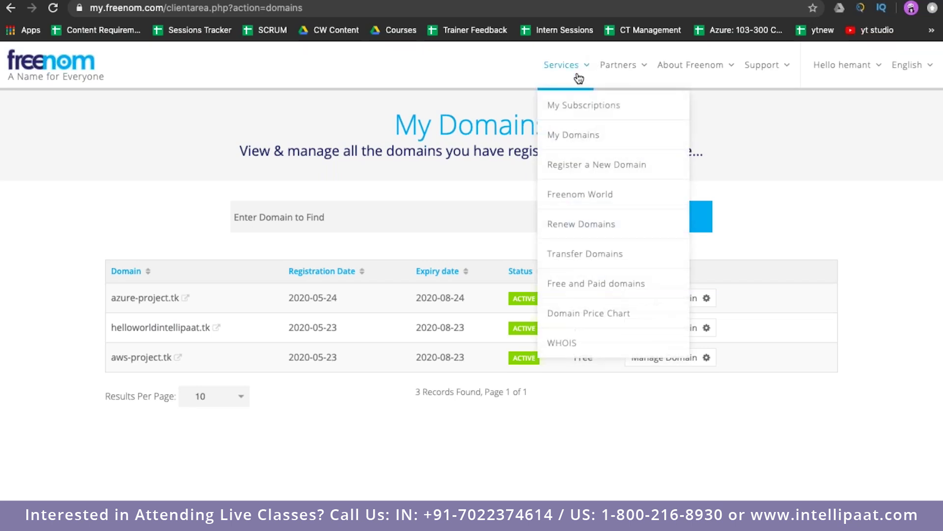
left_click(589, 163)
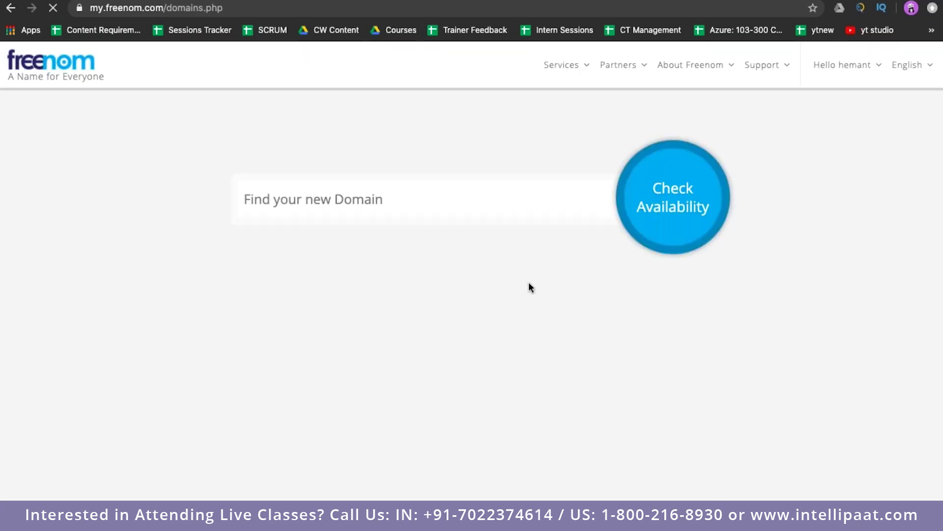
left_click(454, 203)
type("netflix.")
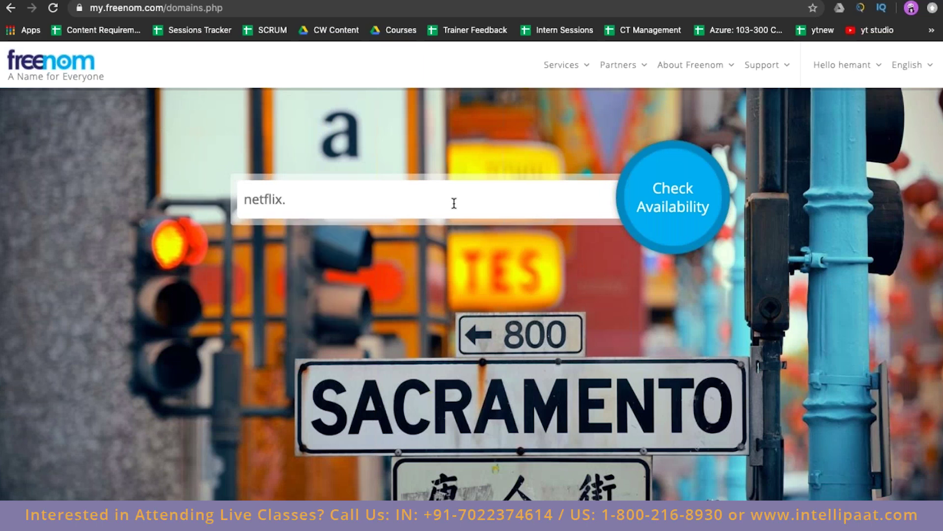
key("BackSpace")
type("-demo")
left_click(680, 206)
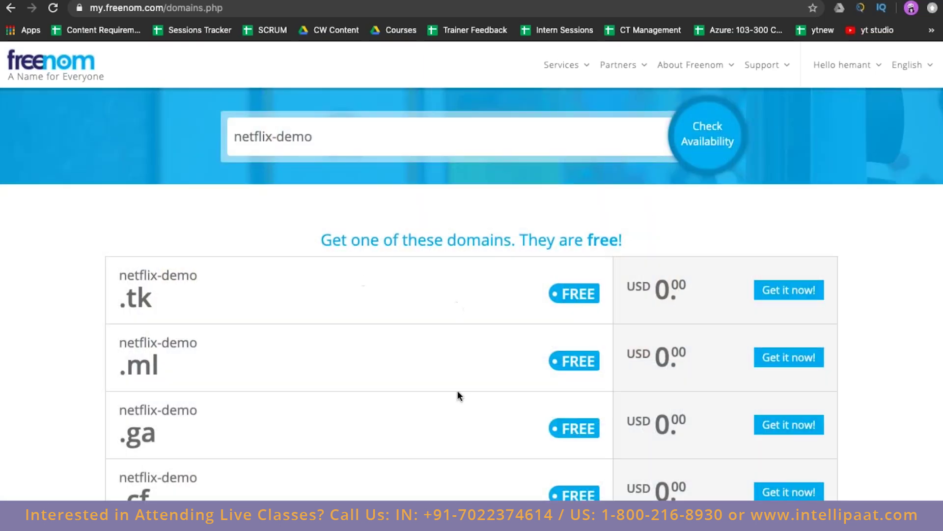
- Add the free netflix-demo.tk domain to the cart and proceed to the order review with the 3 months period
scroll(458, 391, "down", 2)
scroll(458, 390, "up", 2)
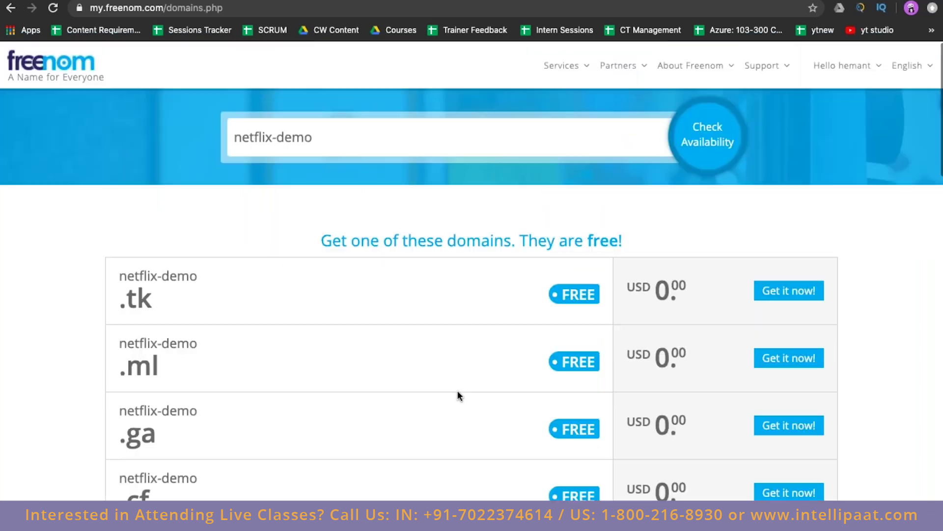
left_click(757, 282)
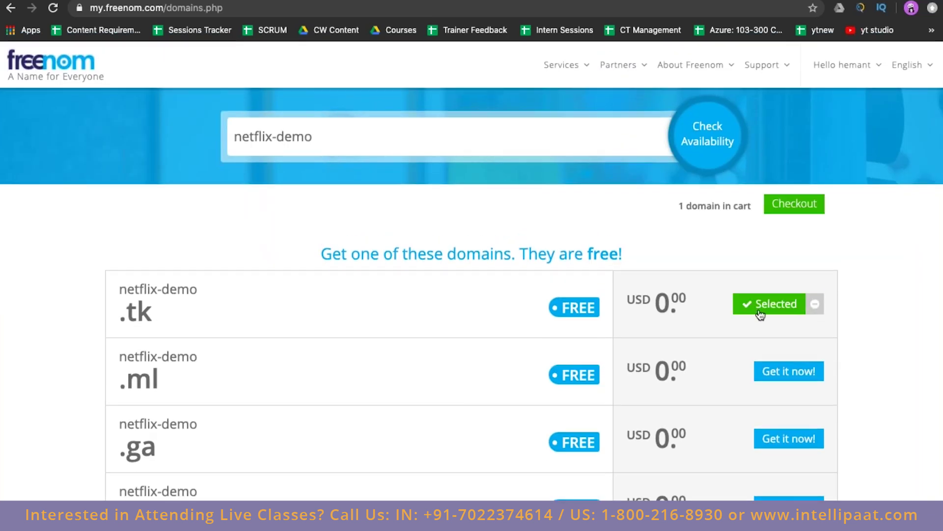
left_click(794, 205)
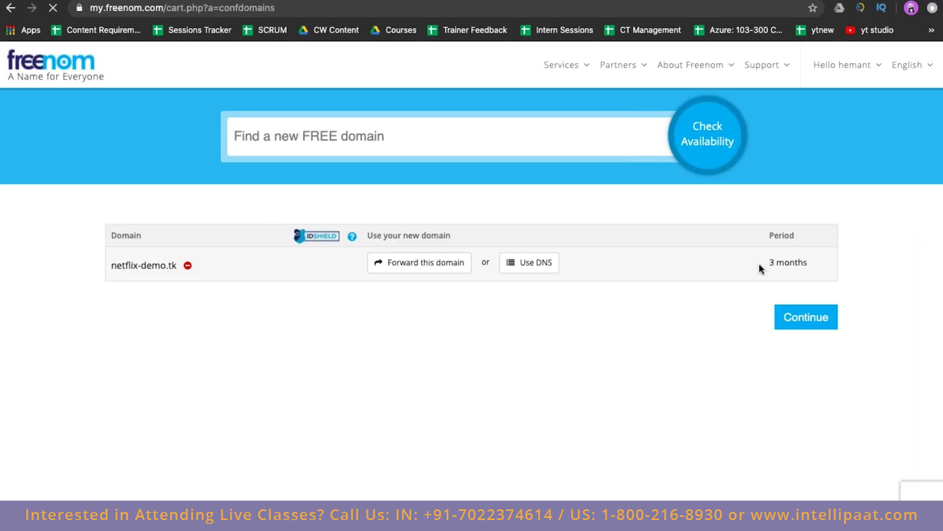
left_click(803, 323)
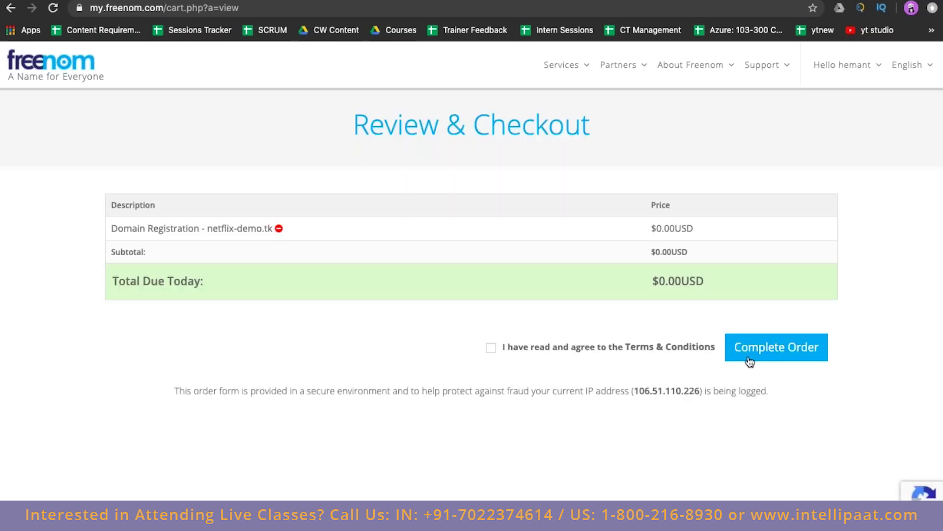
- Agree to the terms and conditions, complete the netflix-demo.tk order, and go to the client area
left_click(491, 348)
left_click(765, 361)
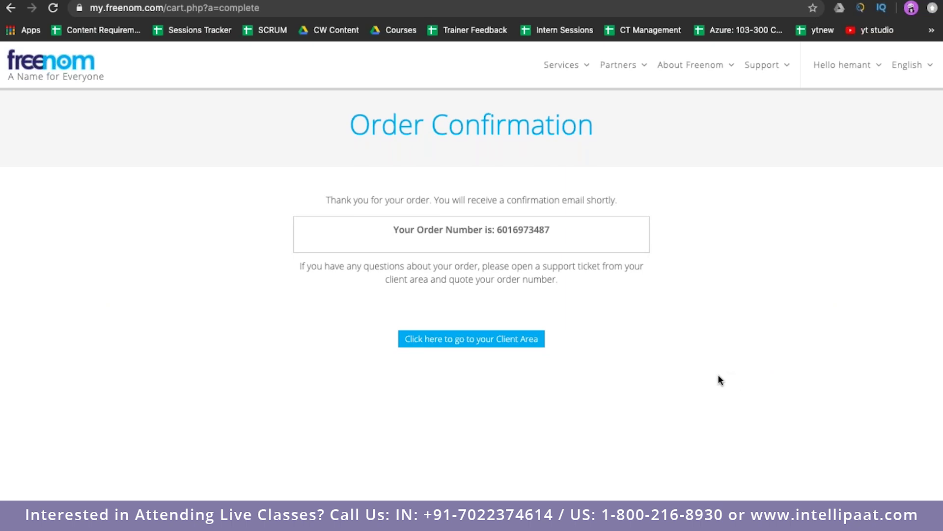
left_click(482, 342)
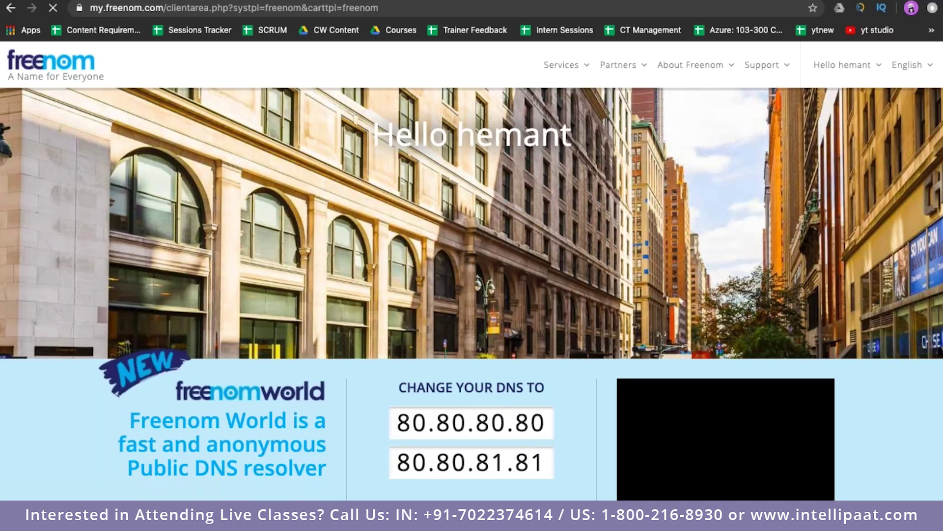
- Open the nameserver settings of netflix-demo.tk in Freenom's domain list and choose to use custom nameservers
mouse_move(576, 72)
left_click(564, 131)
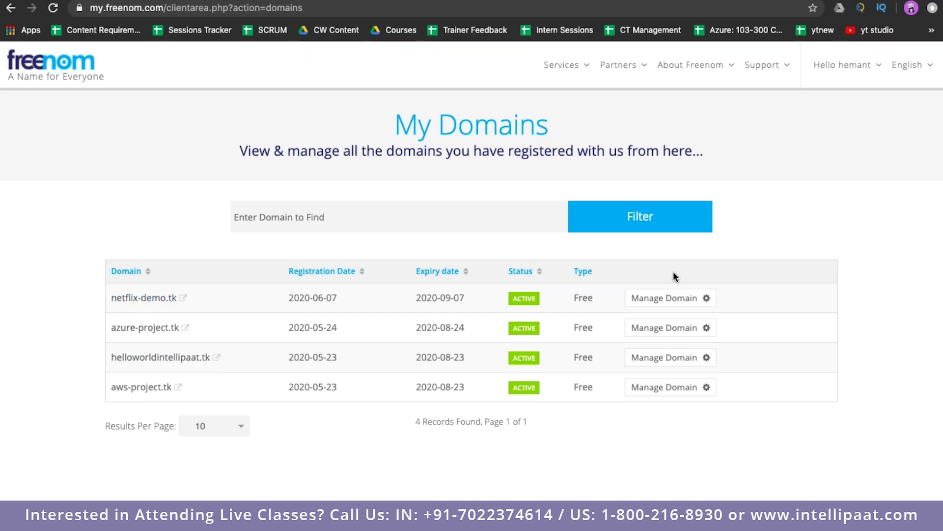
left_click(676, 302)
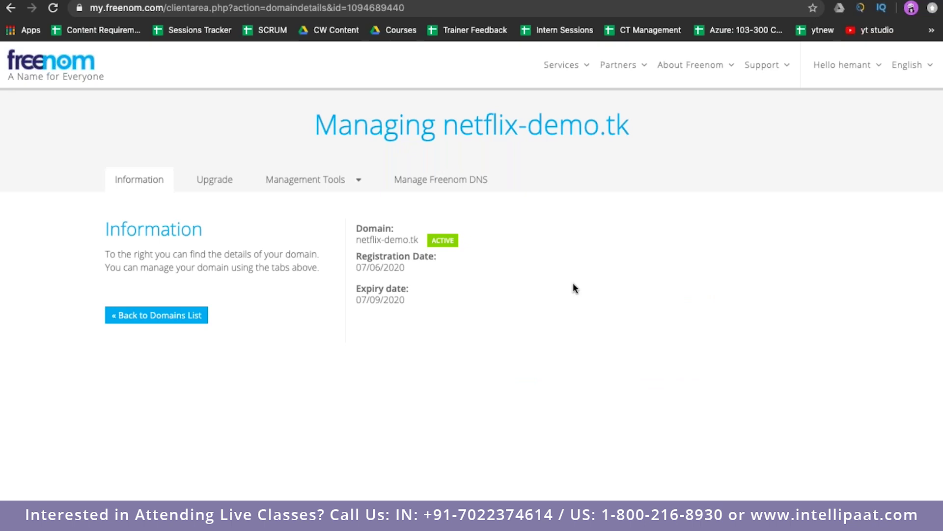
left_click(319, 181)
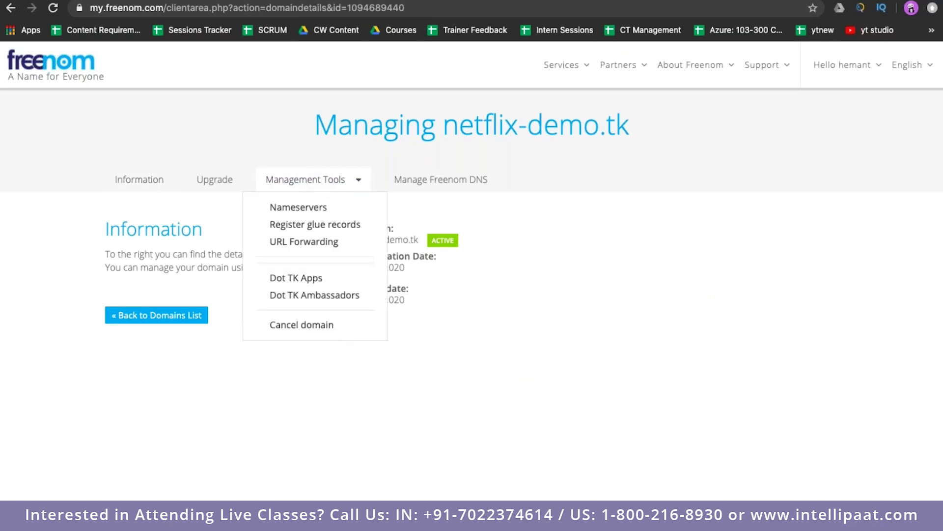
left_click(324, 209)
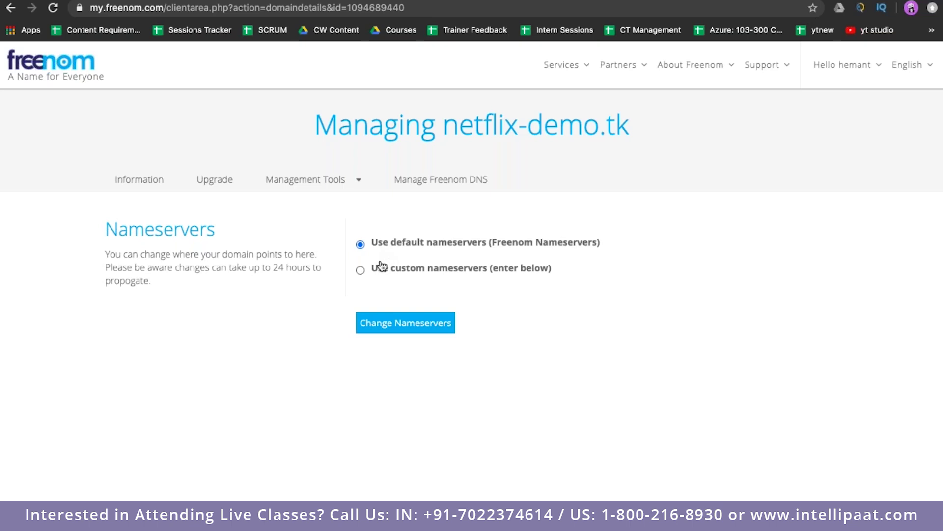
left_click(361, 271)
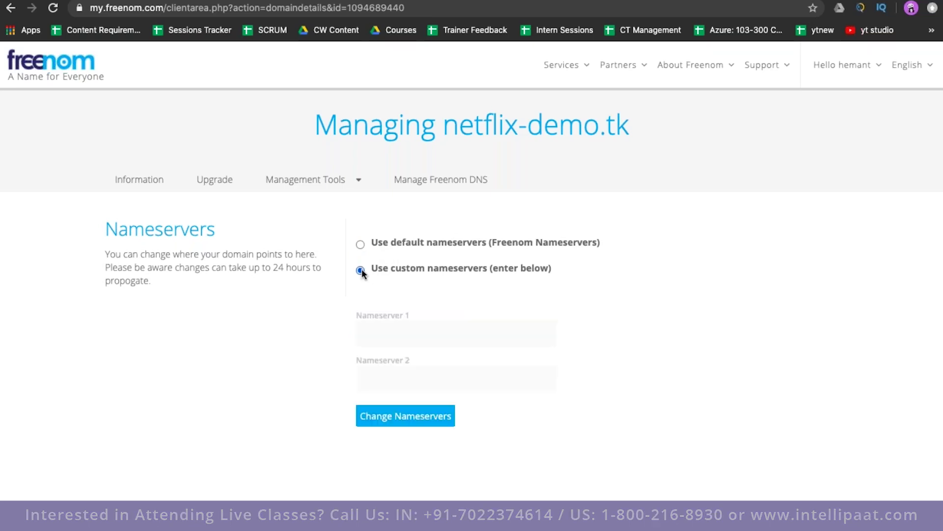
scroll(418, 414, "down", 1)
scroll(419, 414, "down", 3)
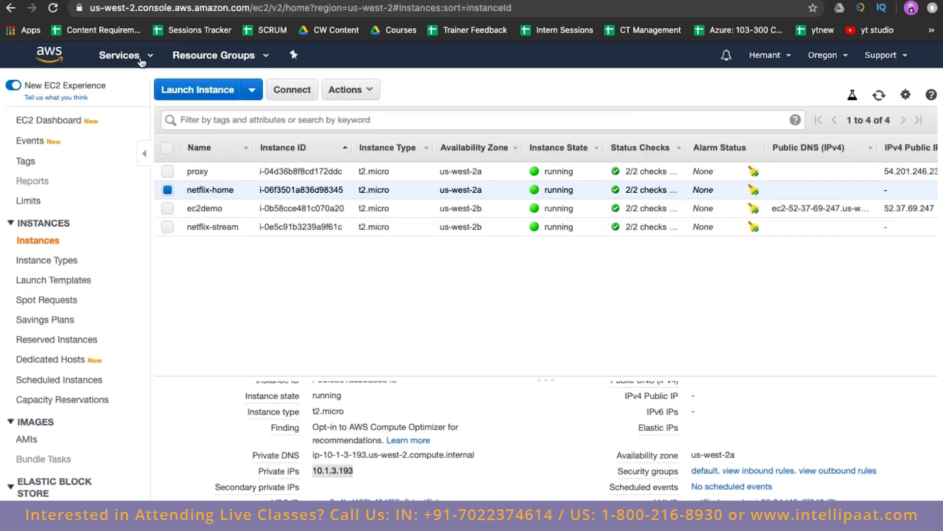
- Switch to the AWS console, find the Route 53 service and open its hosted zones
left_click(140, 58)
type("route 53")
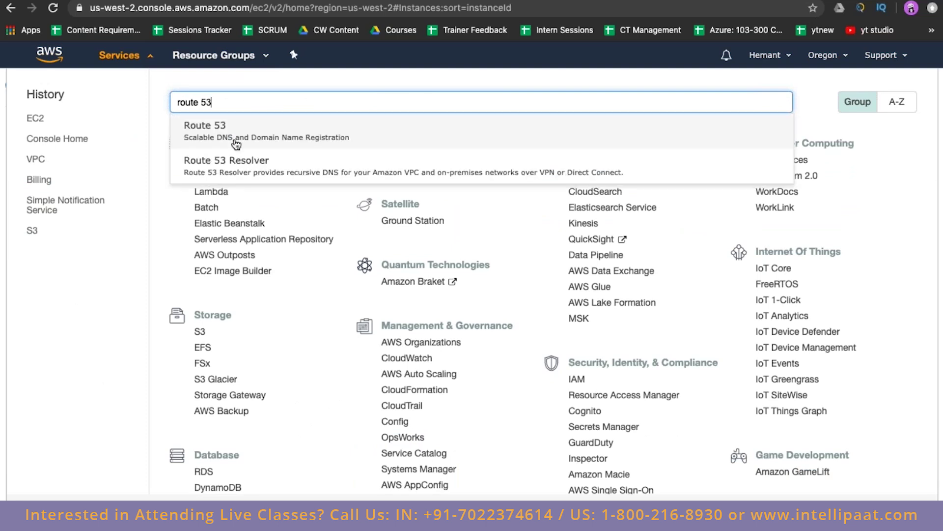
key("Return")
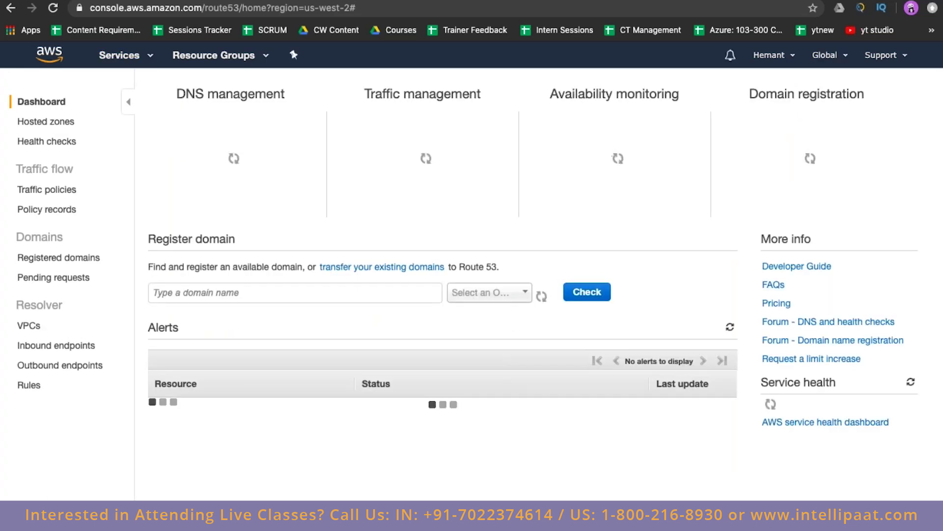
left_click(234, 171)
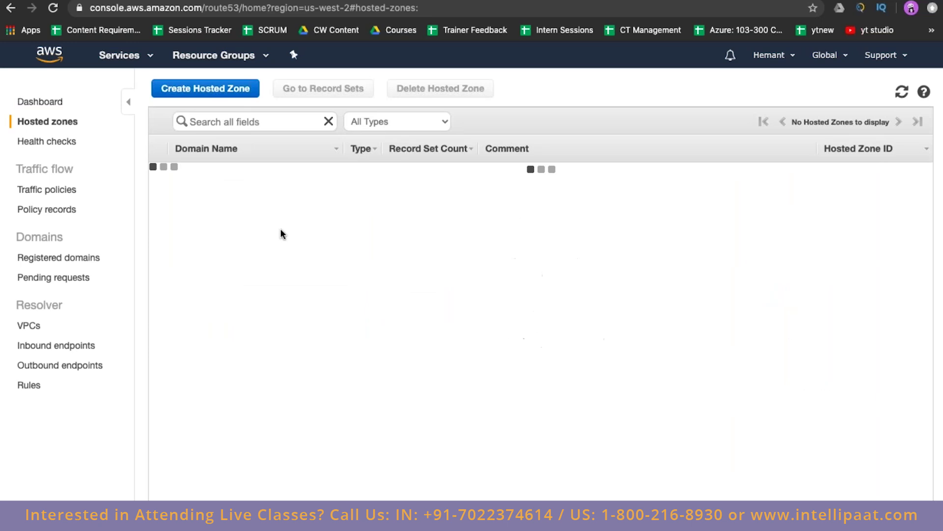
- Create a public hosted zone for the domain netflix-demo.tk
left_click(227, 96)
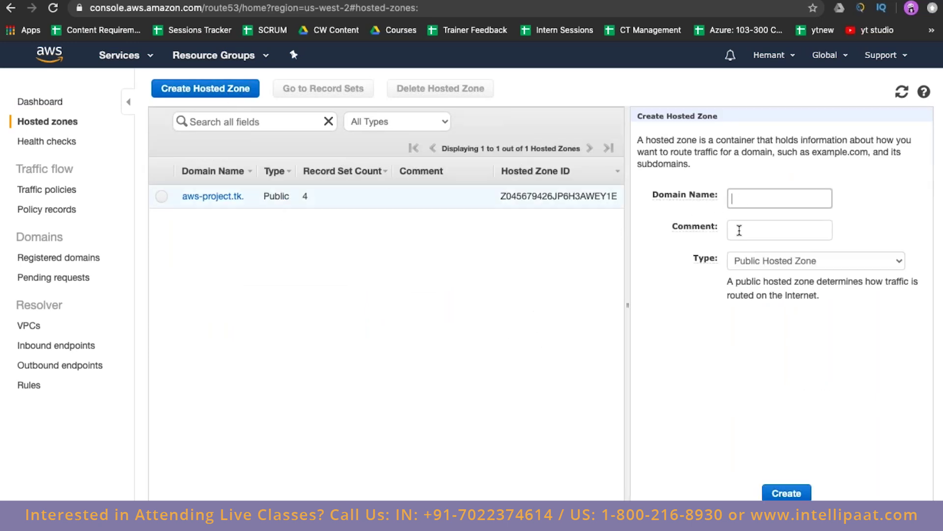
type("netf")
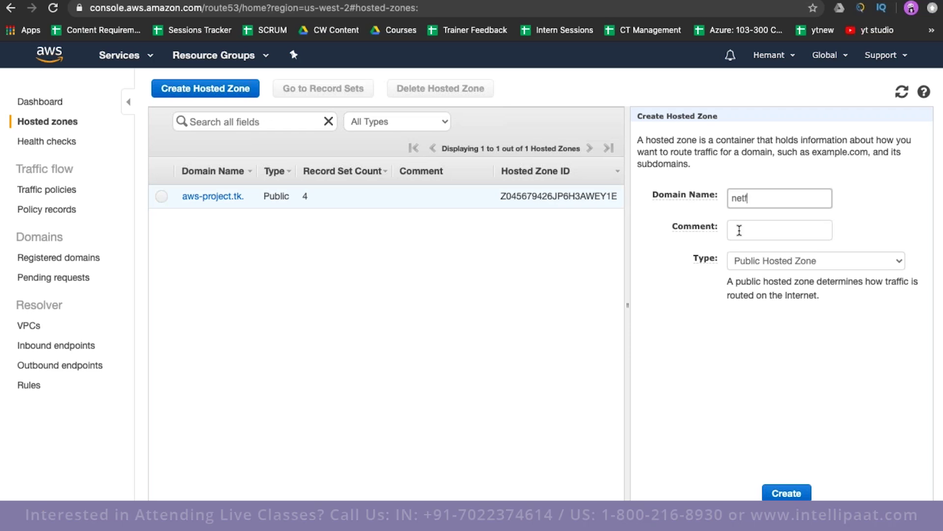
type("lic")
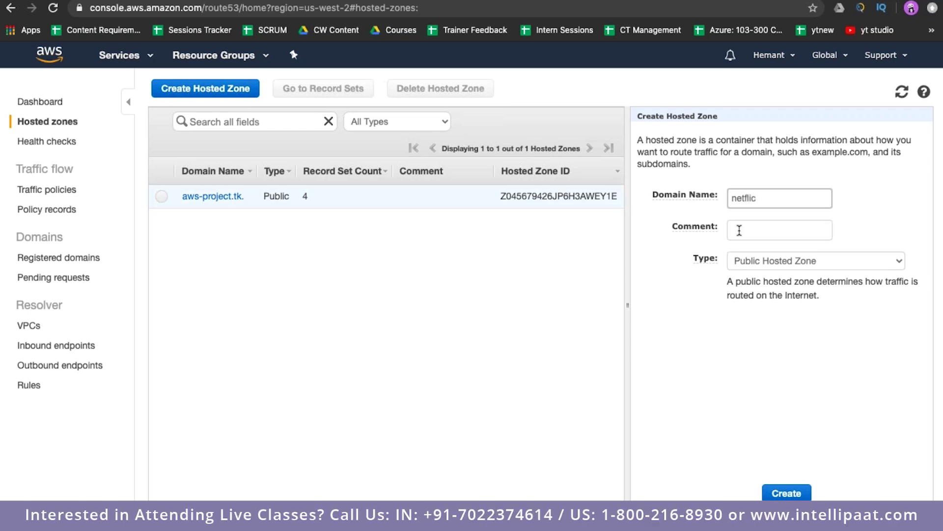
type("-demo.tk")
left_click(788, 494)
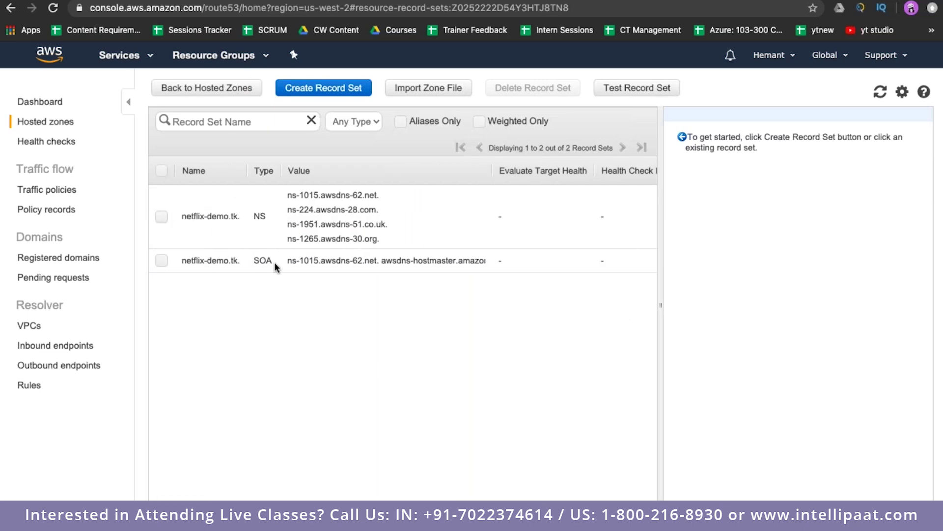
- Copy ns-1015.awsdns-62.net from the hosted zone's NS record into Nameserver 1 on Freenom
left_click(303, 229)
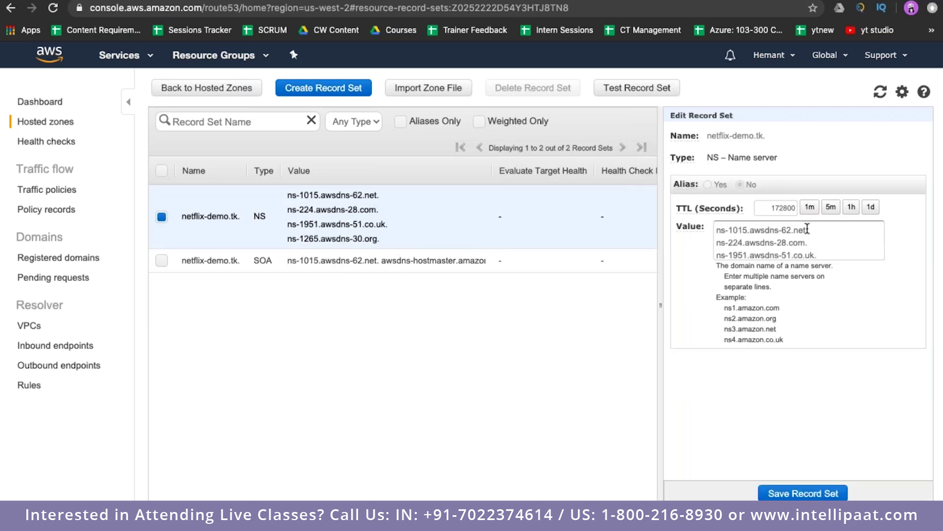
left_click_drag(806, 229, 715, 231)
key("super+c")
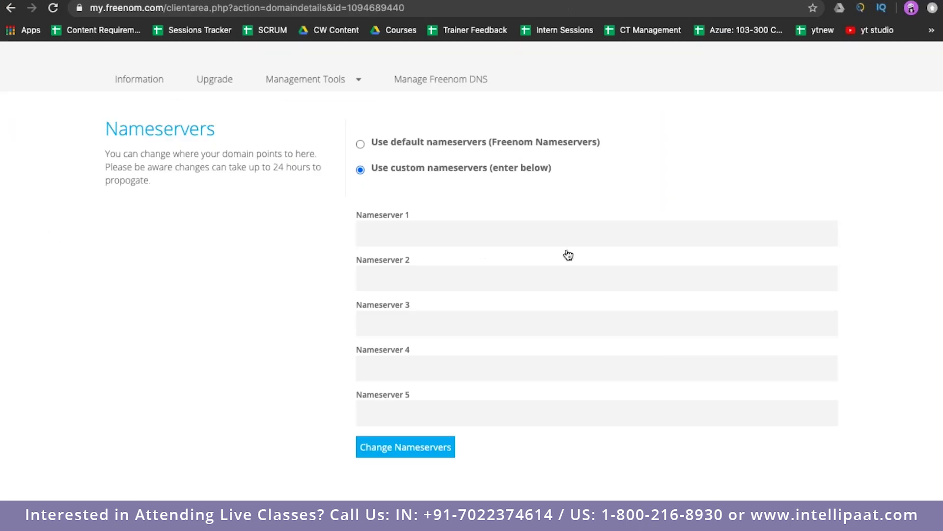
left_click(557, 234)
key("super+v")
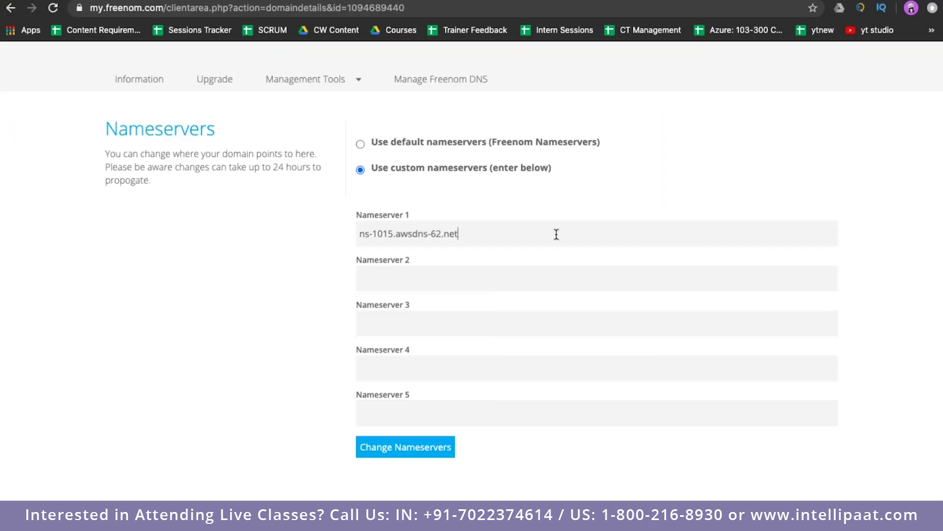
- Copy ns-224.awsdns-28.com from the Route 53 NS record into Nameserver 2 on Freenom
left_click(498, 276)
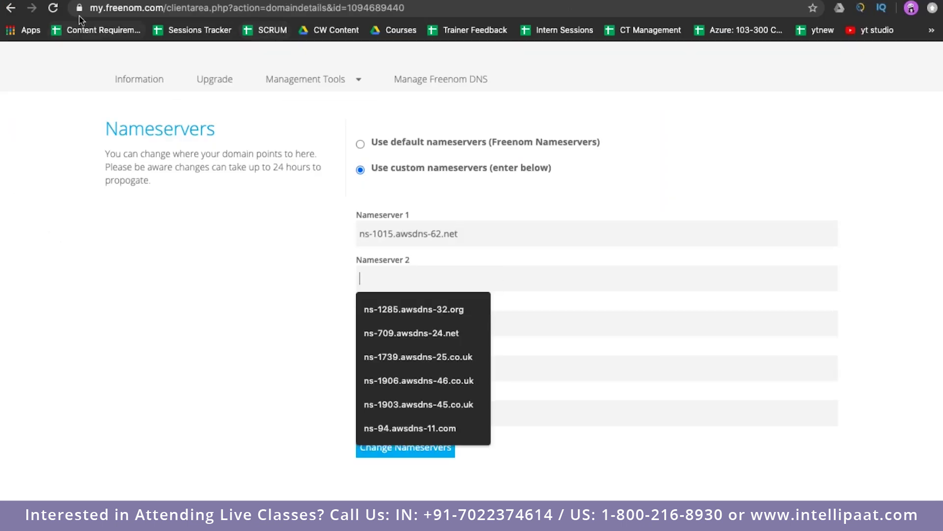
key("ctrl+shift+Tab")
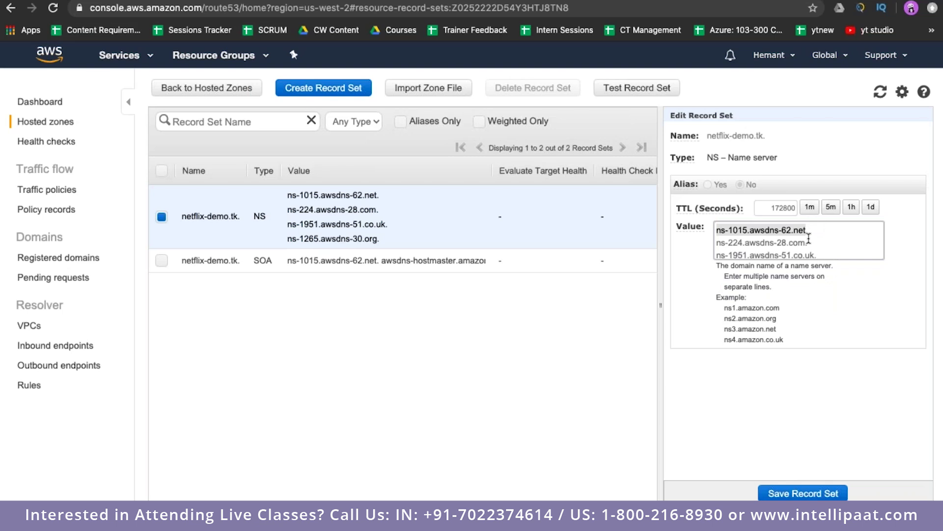
left_click_drag(806, 242, 716, 243)
key("ctrl+c")
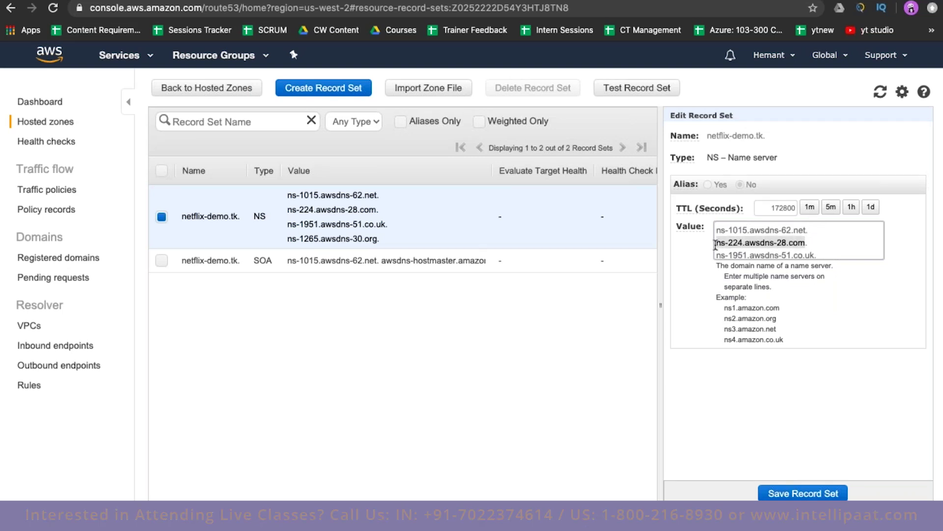
key("ctrl+Tab")
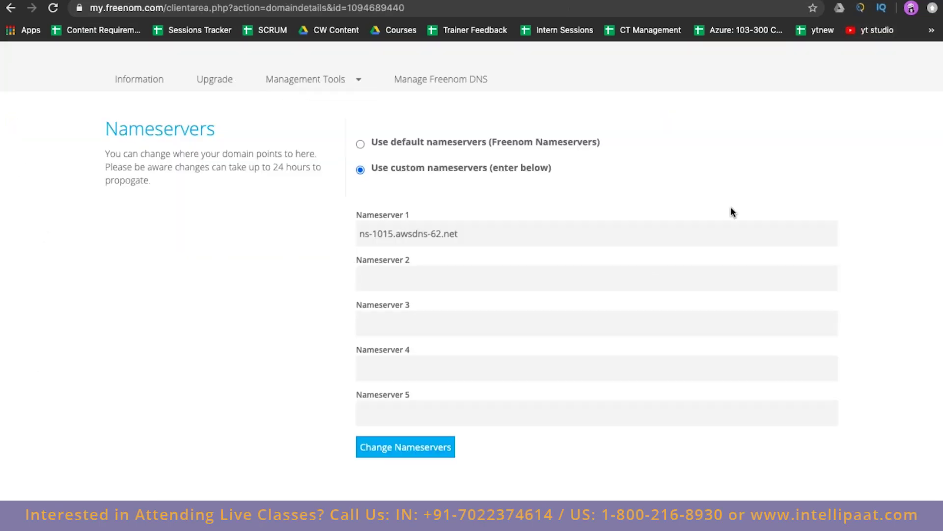
key("ctrl+v")
- Copy ns-1951.awsdns-51.co.uk from the Route 53 NS record into Nameserver 3 on Freenom
left_click(593, 323)
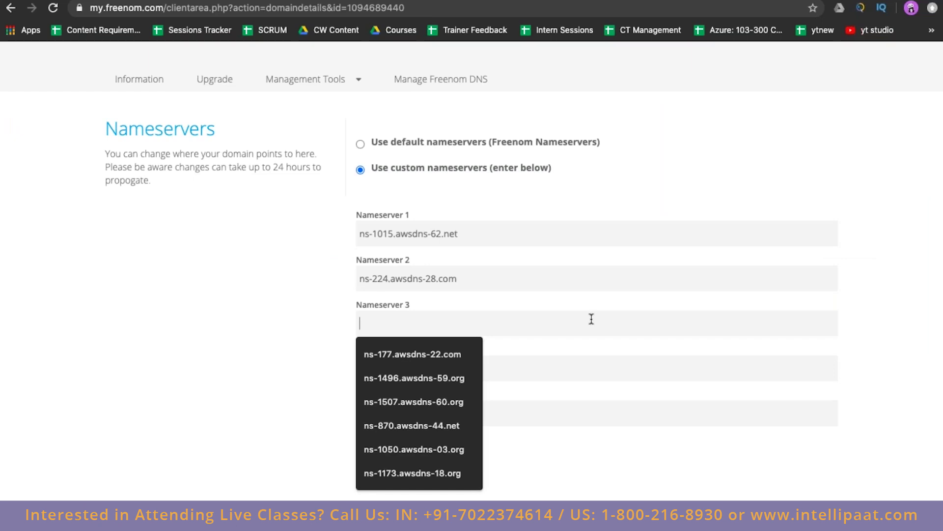
key("ctrl+shift+Tab")
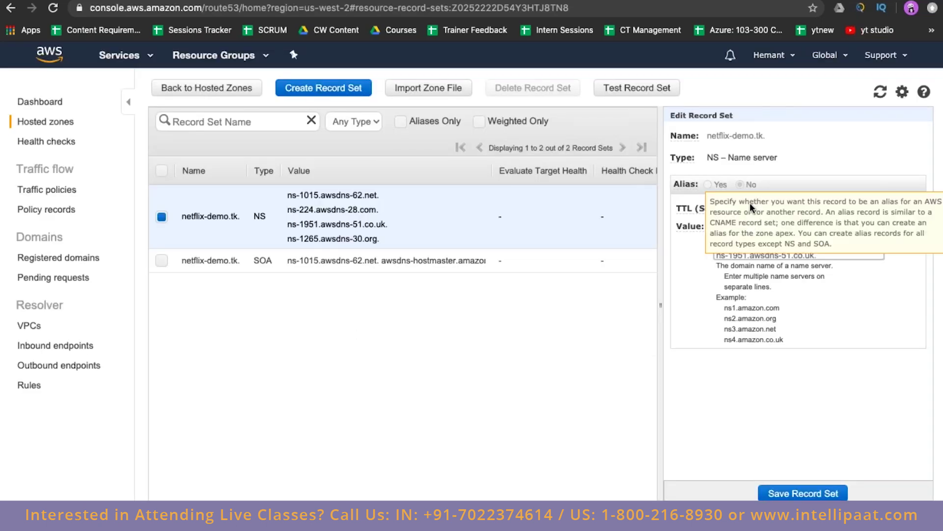
scroll(823, 246, "down", 1)
left_click_drag(814, 238, 711, 243)
key("ctrl+c")
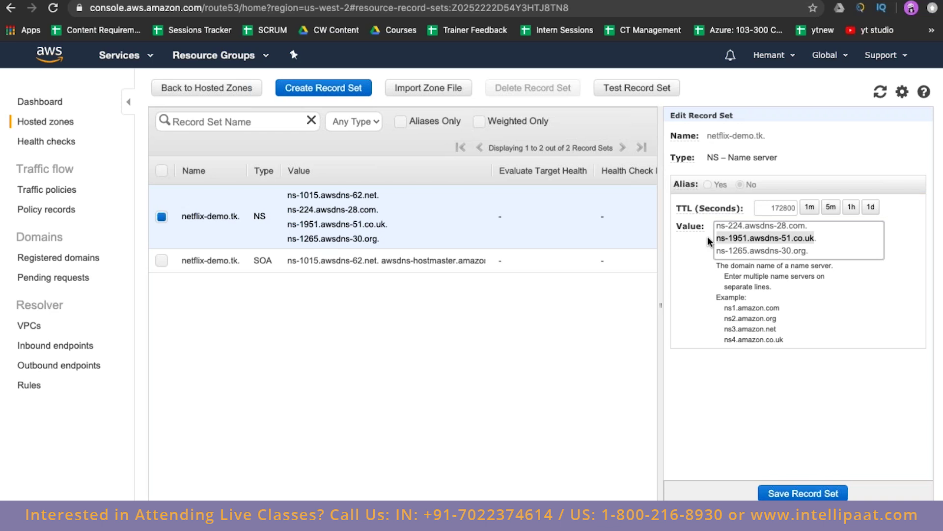
key("ctrl+Tab")
key("ctrl+v")
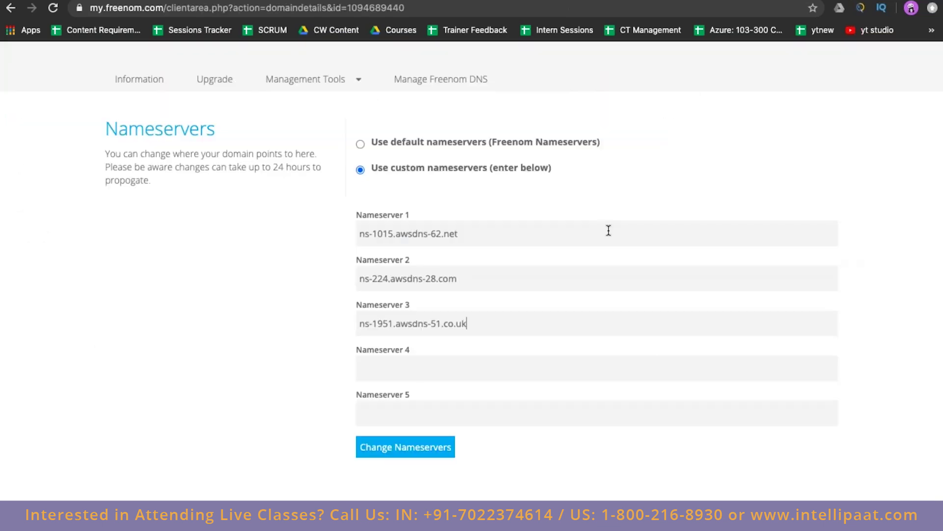
- Copy ns-1265.awsdns-30.org from the NS record into Nameserver 4 on Freenom and save the nameserver changes
left_click(533, 361)
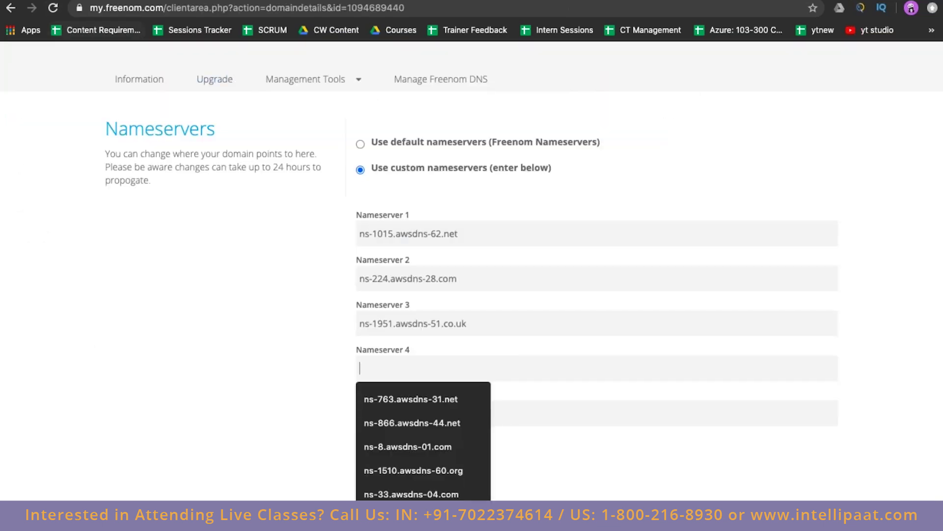
key("ctrl+shift+Tab")
left_click_drag(805, 251, 713, 253)
key("ctrl+c")
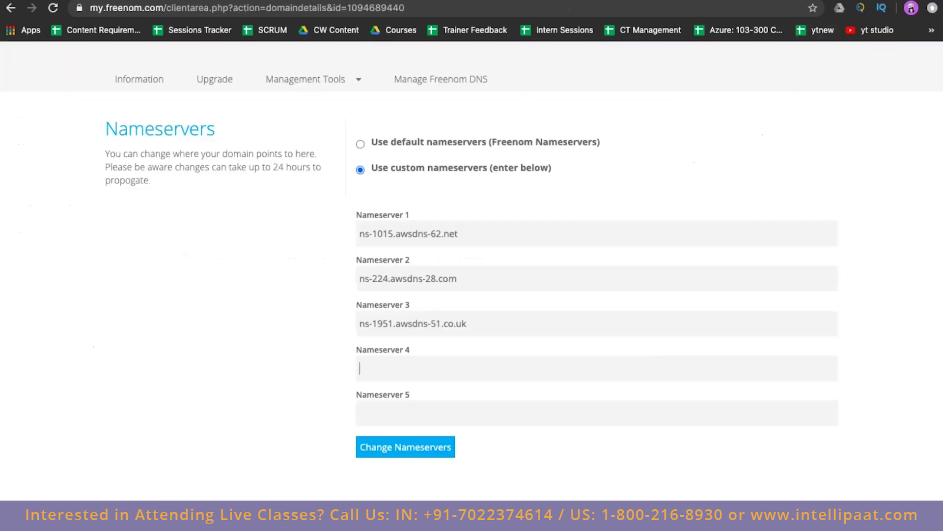
key("ctrl+Tab")
key("ctrl+v")
left_click(437, 454)
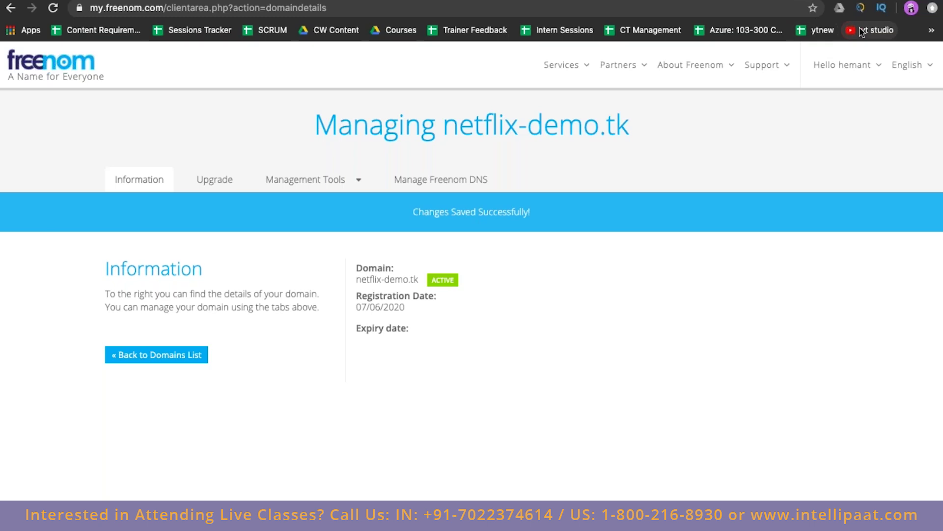
- In Route 53, create an alias A record for netflix-demo.tk with no name prefix, targeting the netflix-demo application load balancer
key("ctrl+Tab")
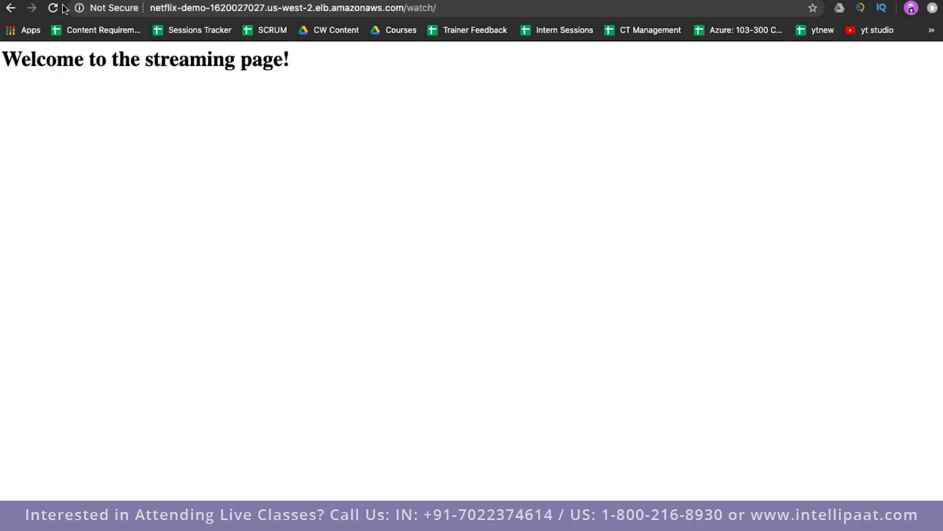
key("ctrl+Tab")
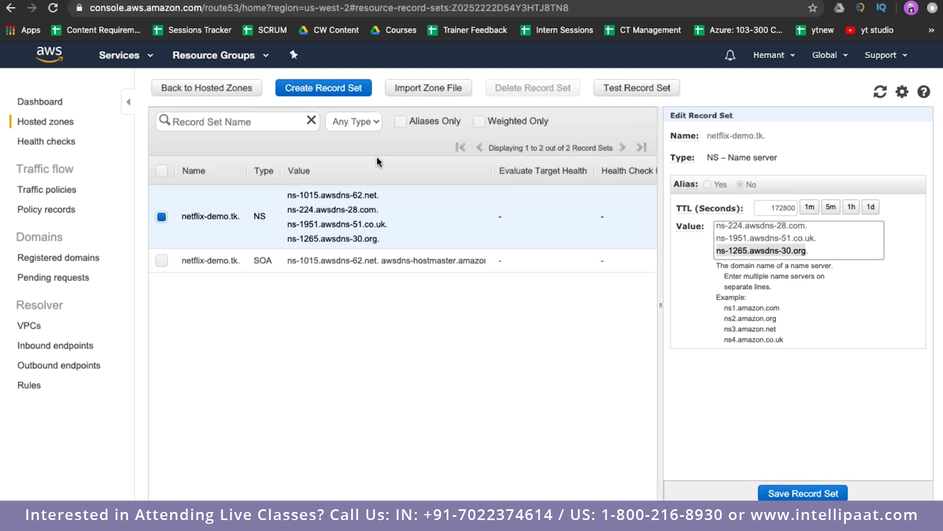
left_click(318, 96)
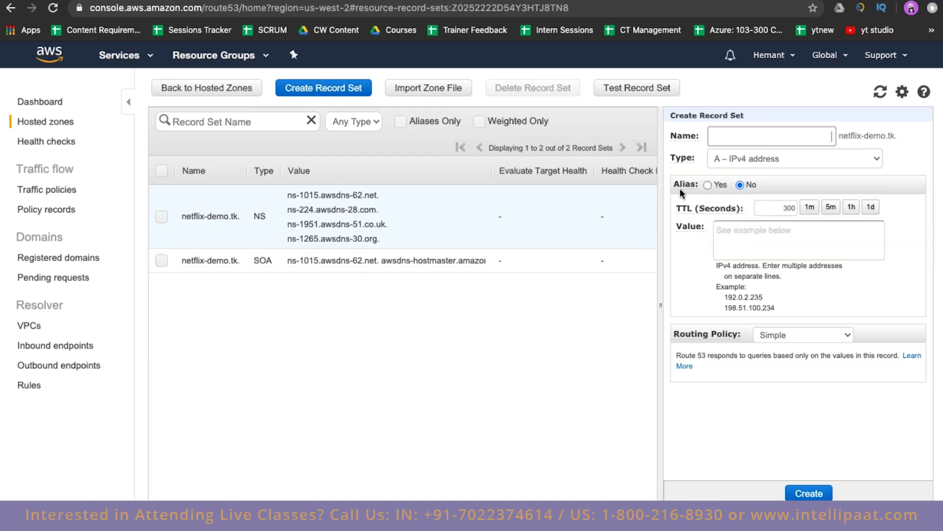
left_click(709, 186)
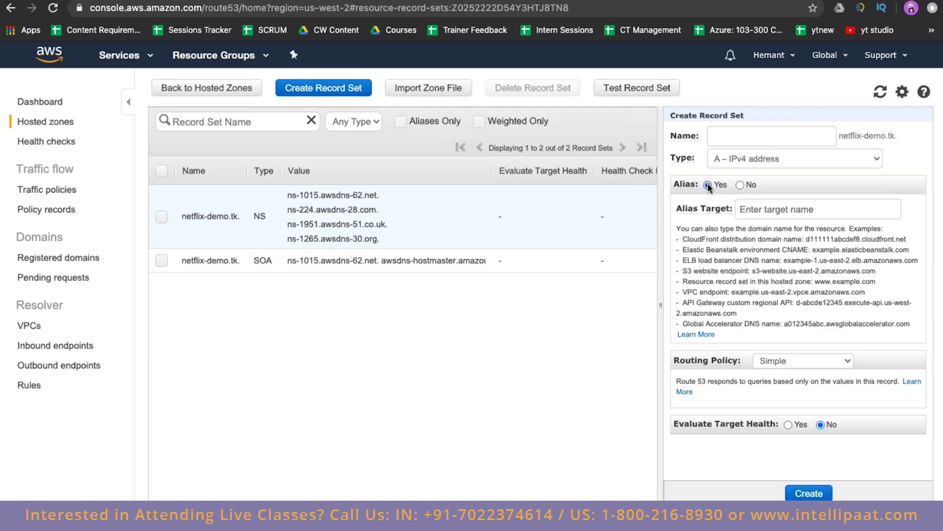
left_click(780, 206)
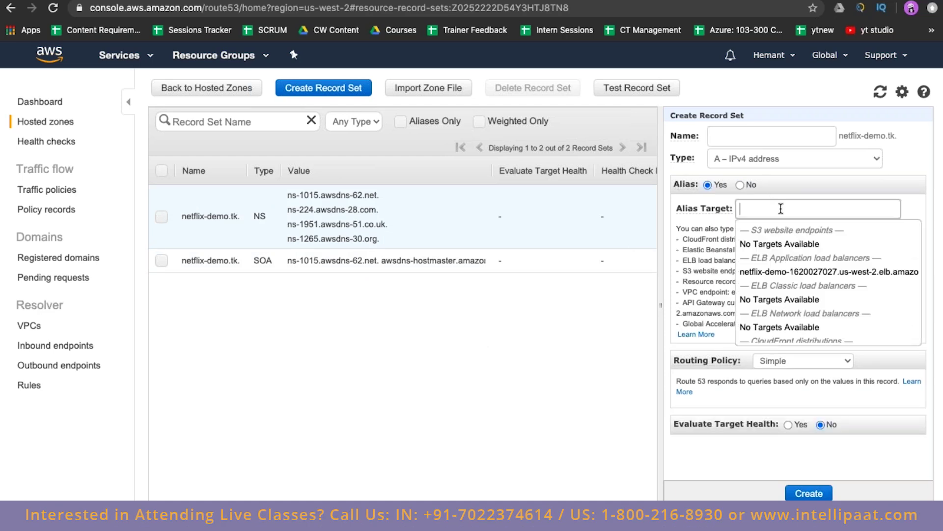
left_click(792, 273)
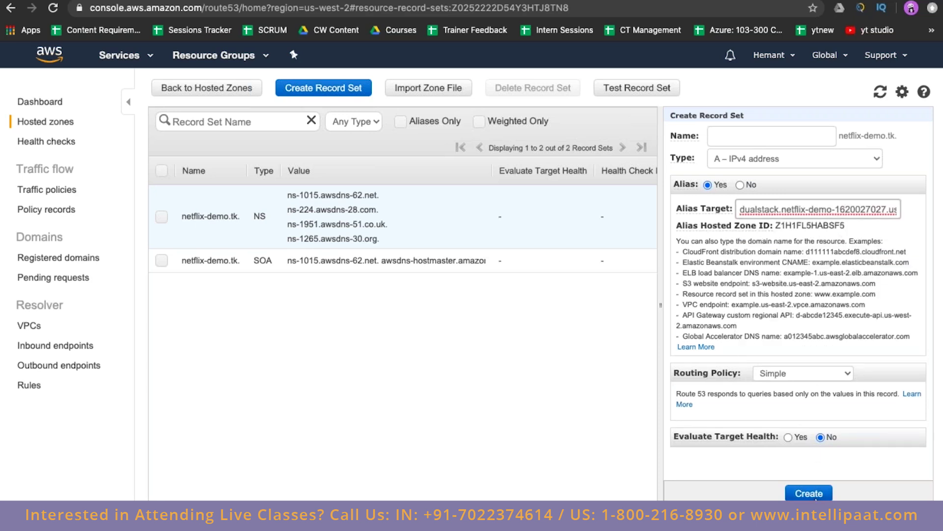
left_click(816, 494)
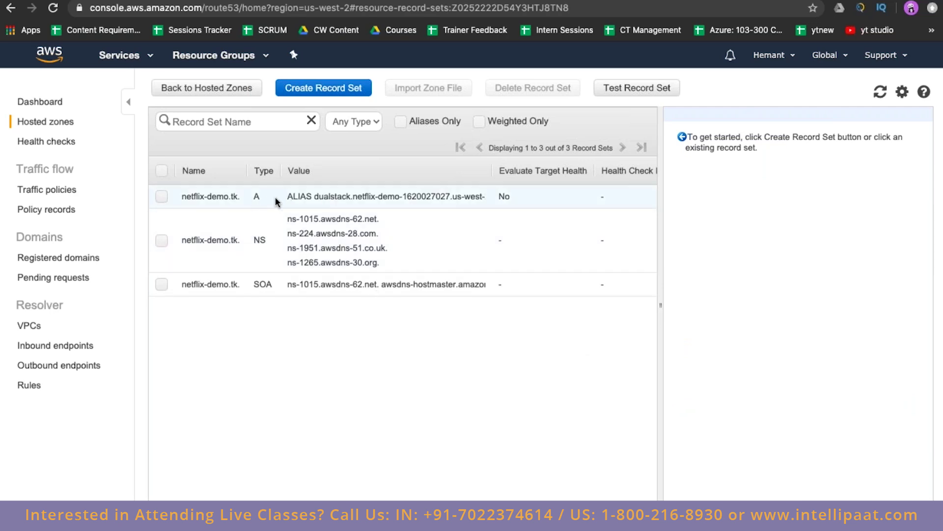
left_click(300, 93)
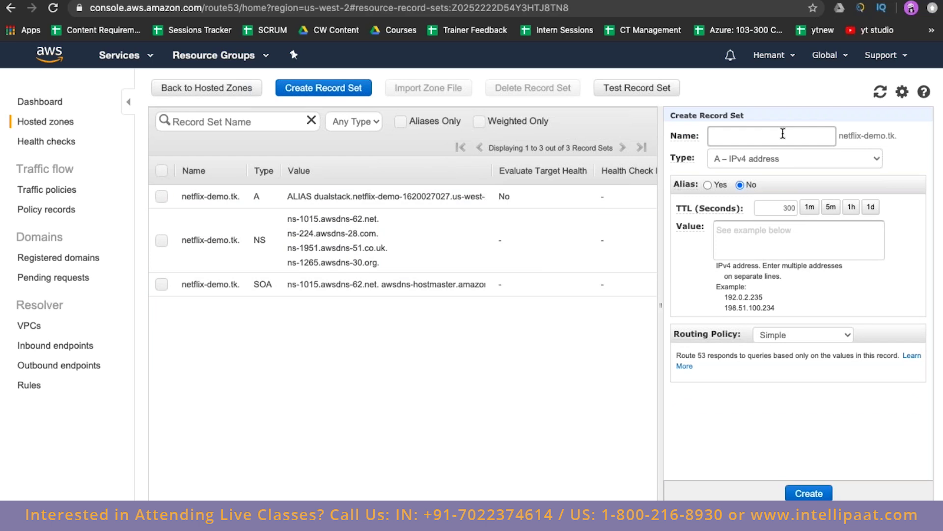
type("www")
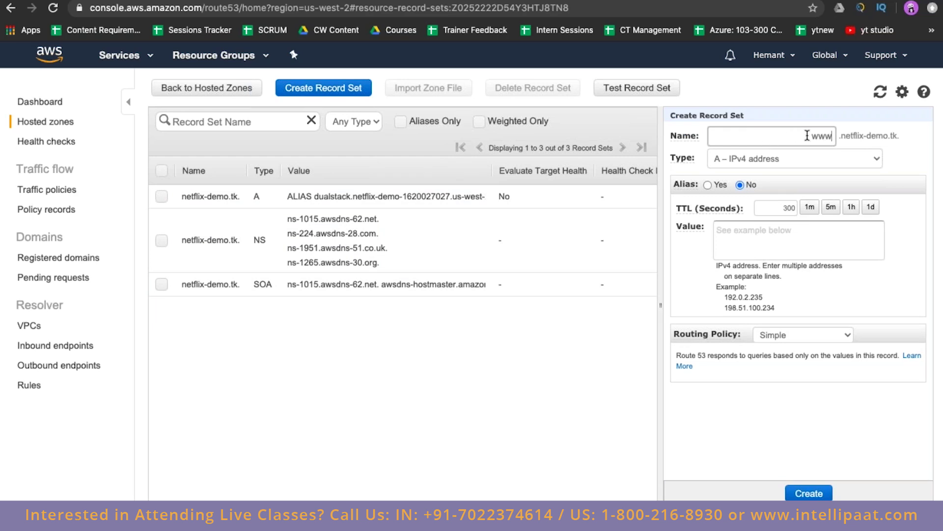
left_click(707, 186)
left_click(770, 209)
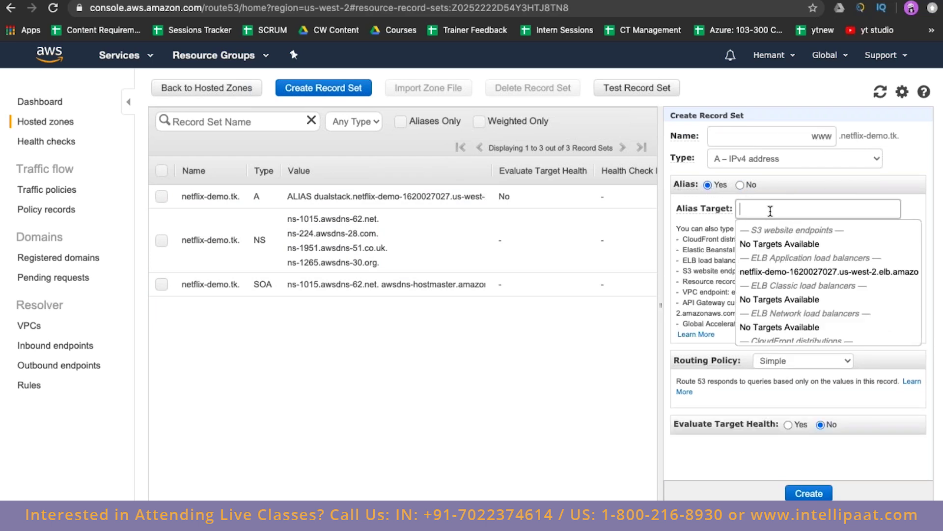
left_click(778, 273)
left_click(791, 489)
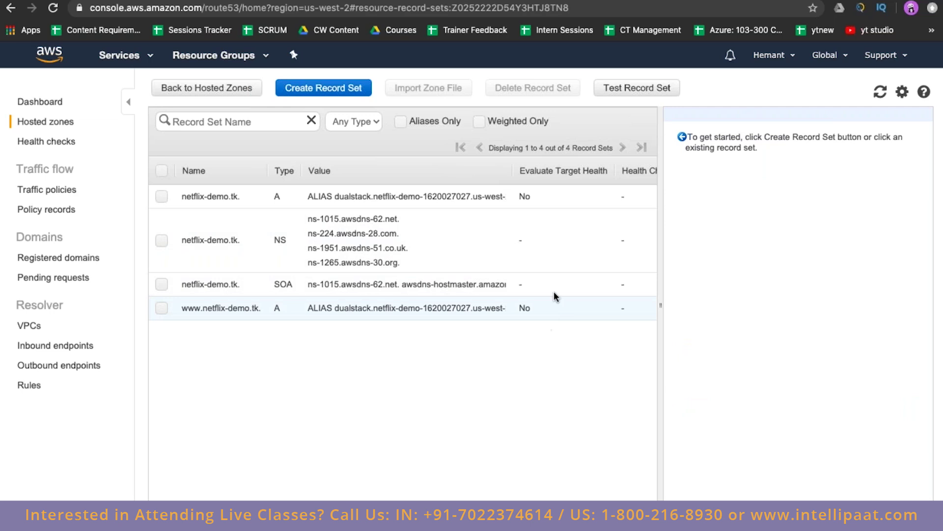
- Load netflix-demo.tk in a new browser tab and check the heading of the page it serves
key("super+t")
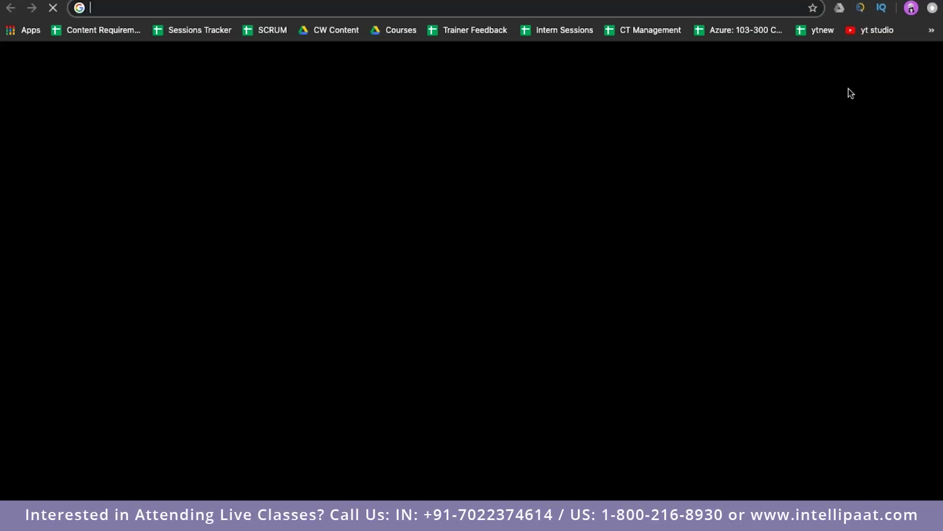
type("net")
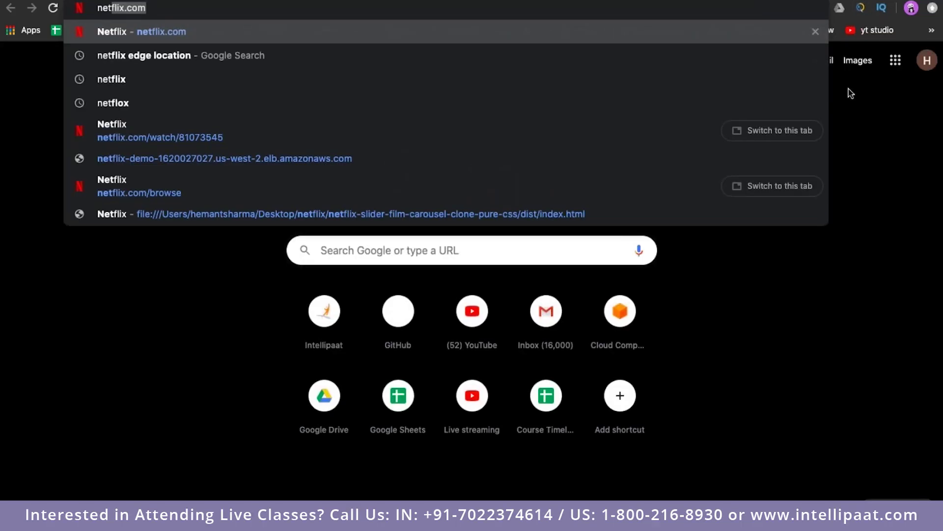
type("flix")
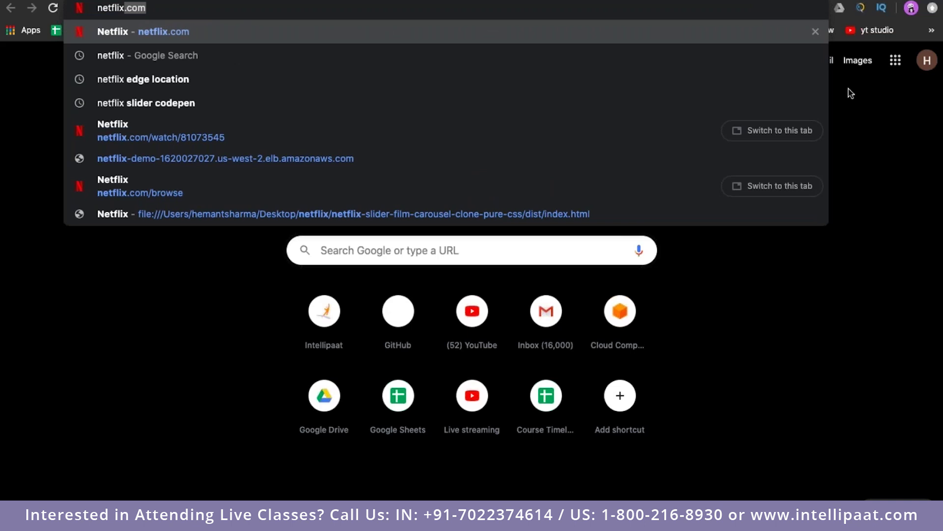
type("-demo")
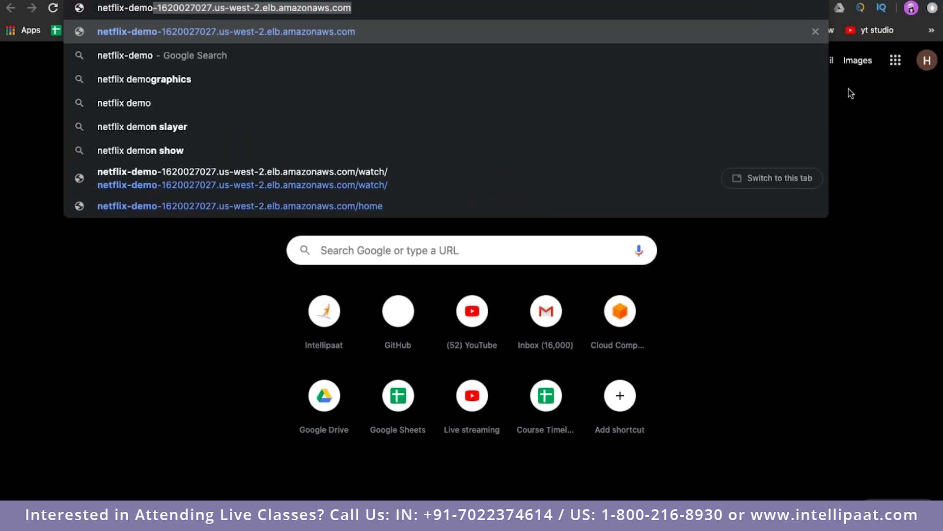
type(".tk")
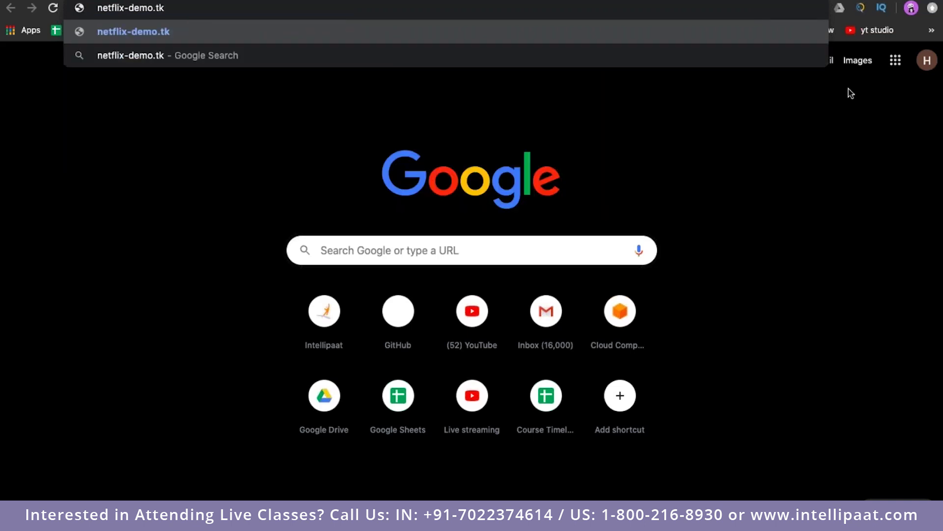
key("Return")
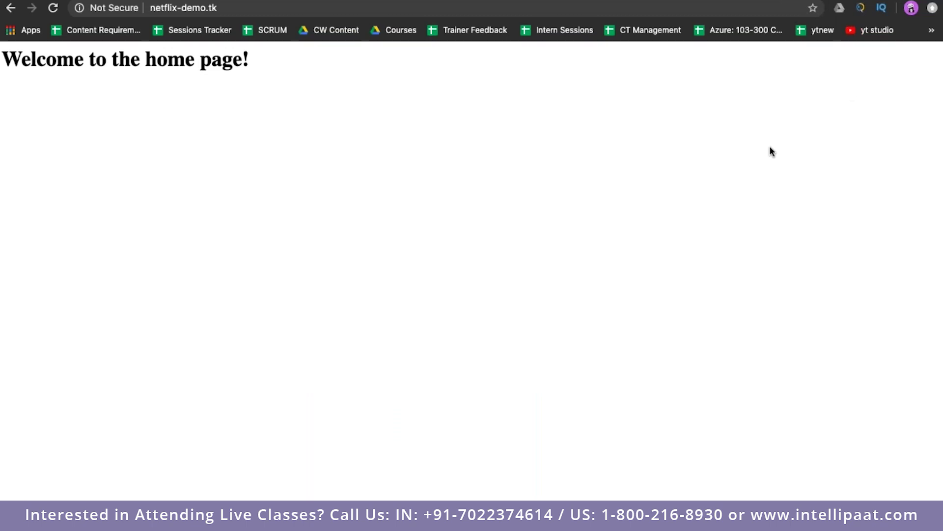
left_click_drag(4, 59, 280, 64)
left_click(281, 186)
- Load the netflix-demo.tk/watch path and check the heading of the page it serves
left_click(224, 8)
type("/stre")
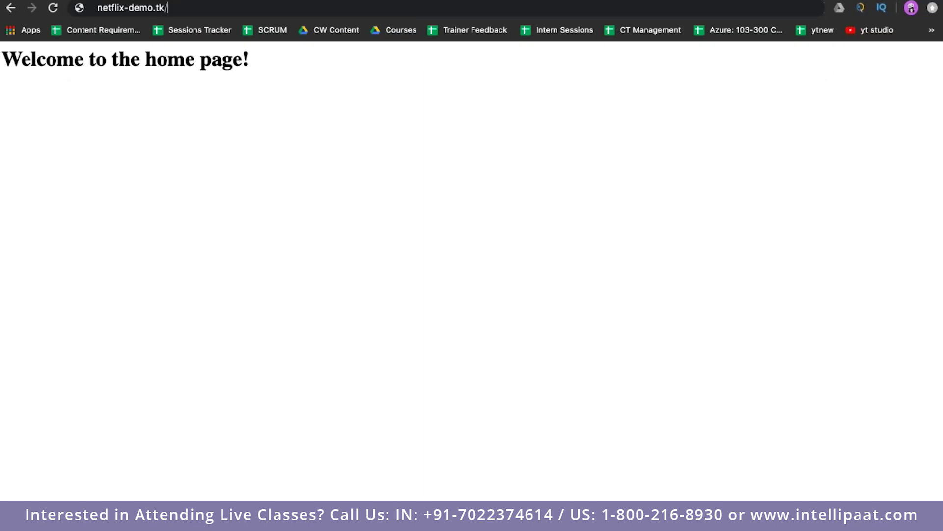
key("BackSpace")
key("BackSpace")
key("BackSpace")
key("BackSpace")
type("watch")
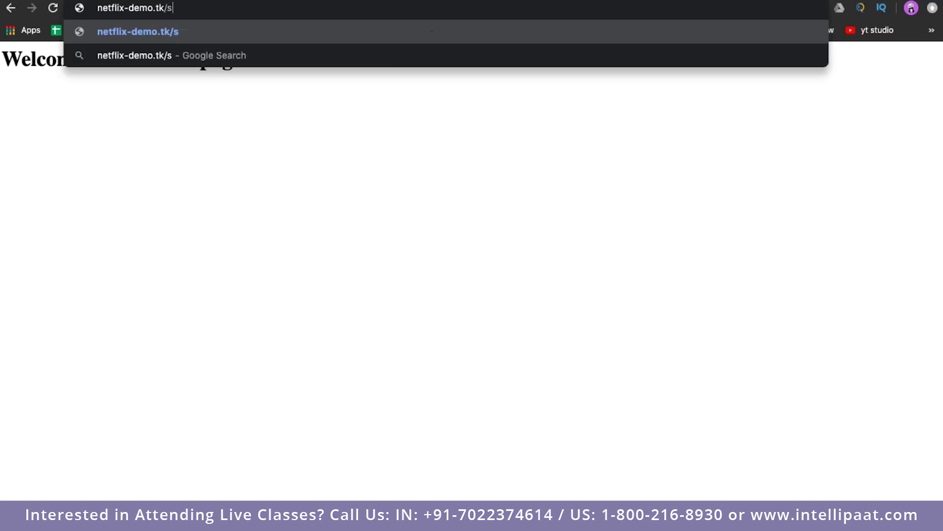
key("Return")
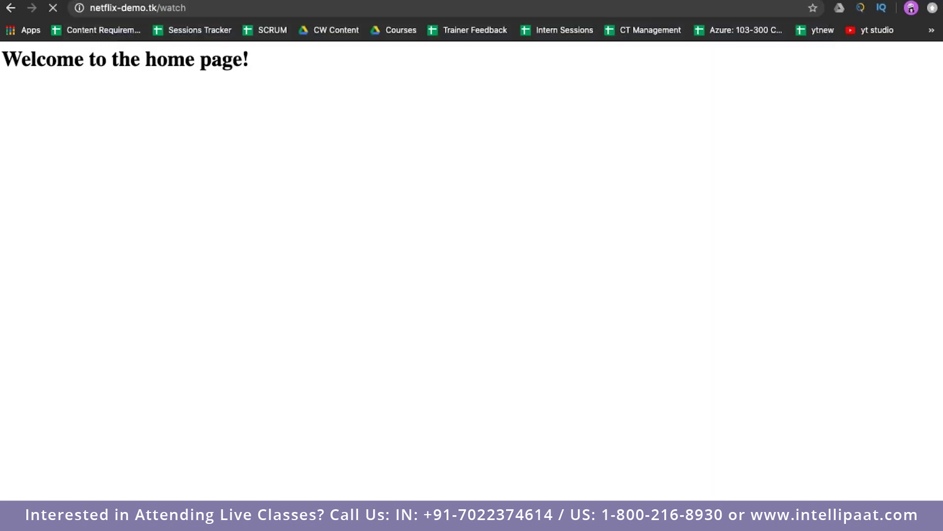
left_click_drag(291, 59, 3, 60)
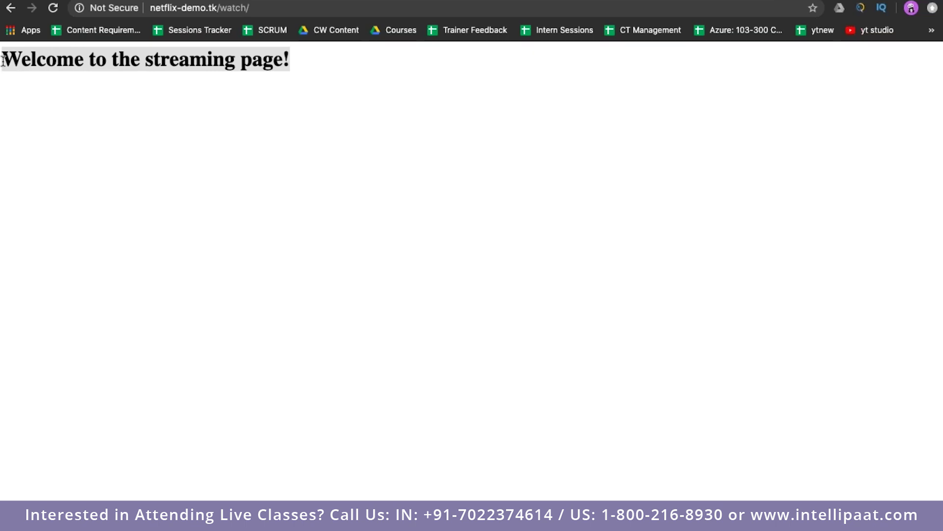